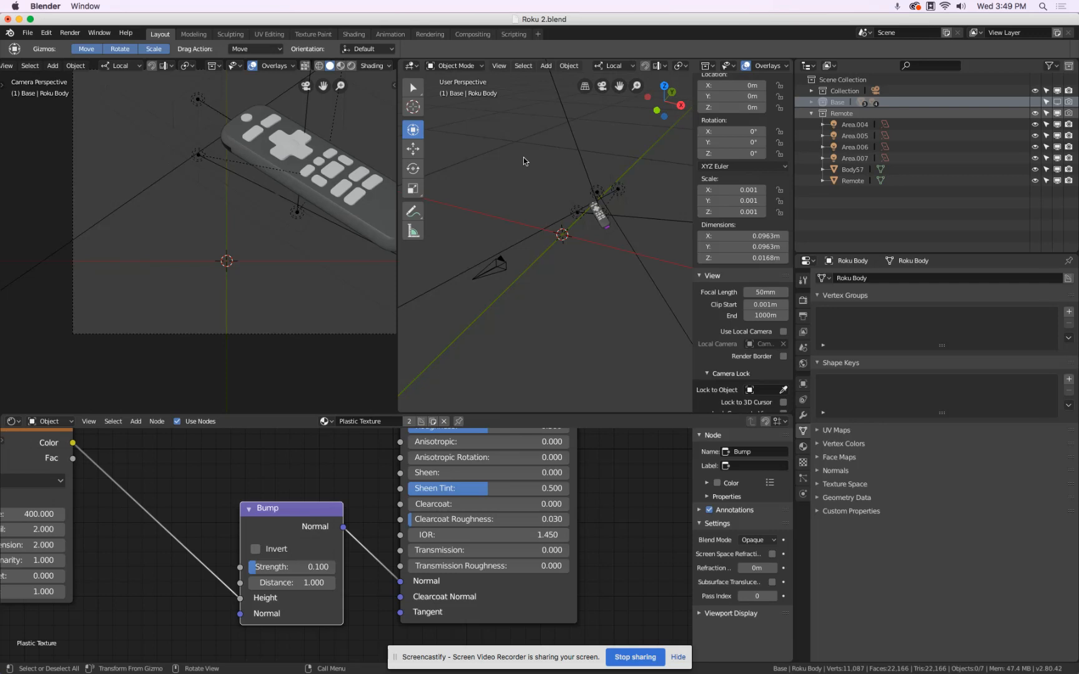
# Select the remote object and display its transform properties beside the camera viewport.
pyautogui.click(365, 219)
pyautogui.moveTo(266, 244); pyautogui.dragTo(306, 254, button='middle')
pyautogui.press('n')
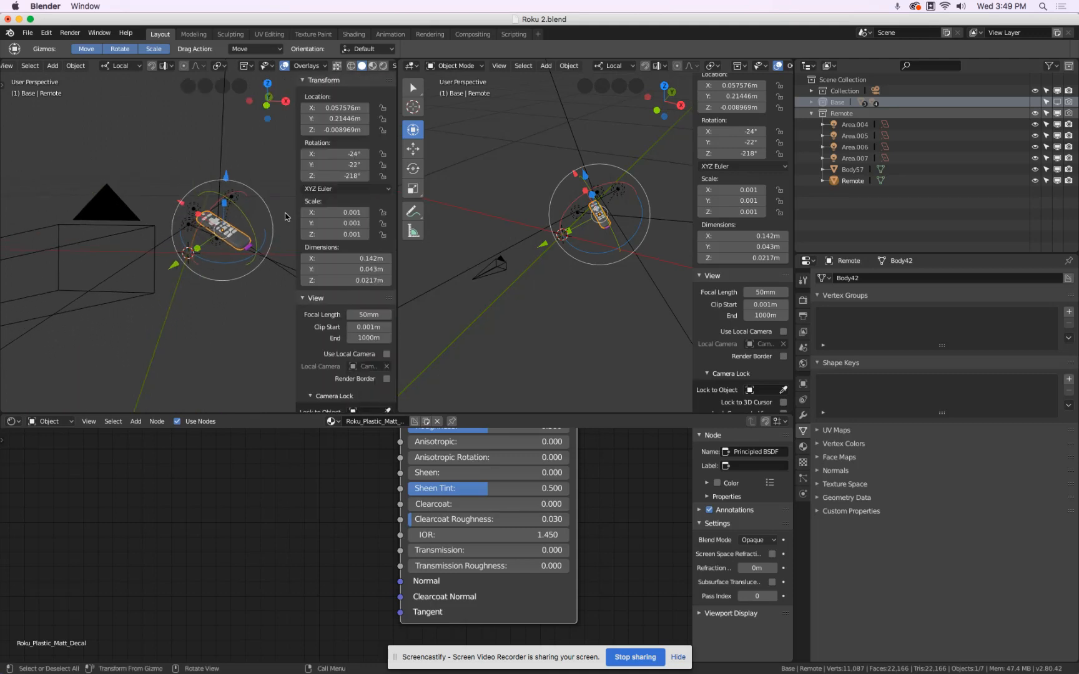
pyautogui.press('n')
pyautogui.press('n')
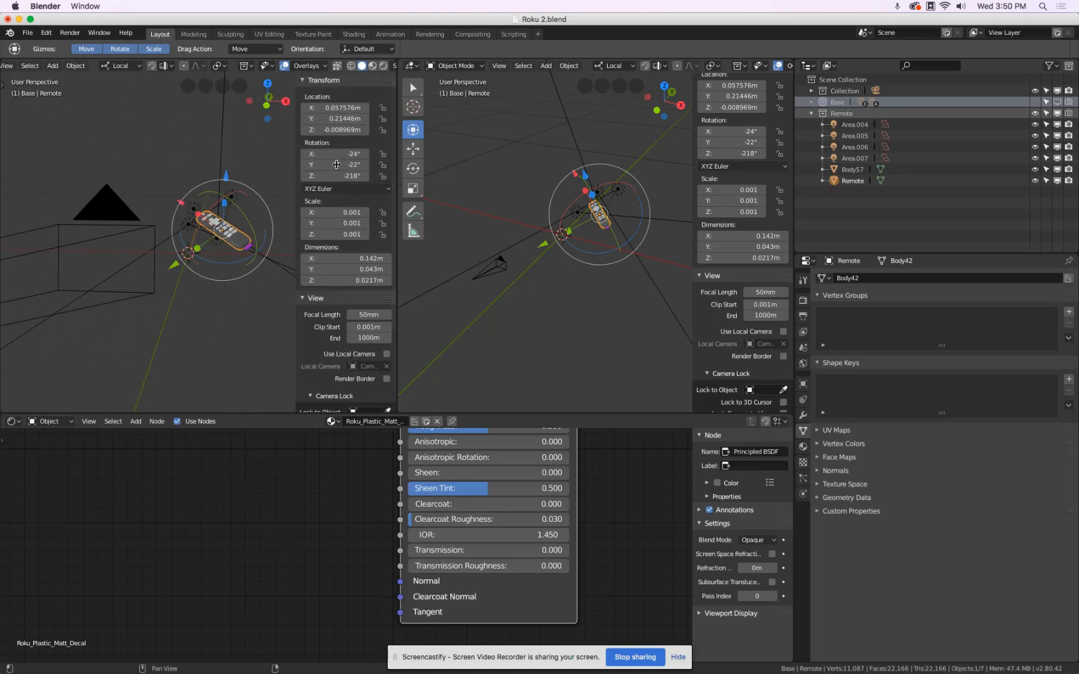
pyautogui.moveTo(334, 153); pyautogui.dragTo(334, 183)
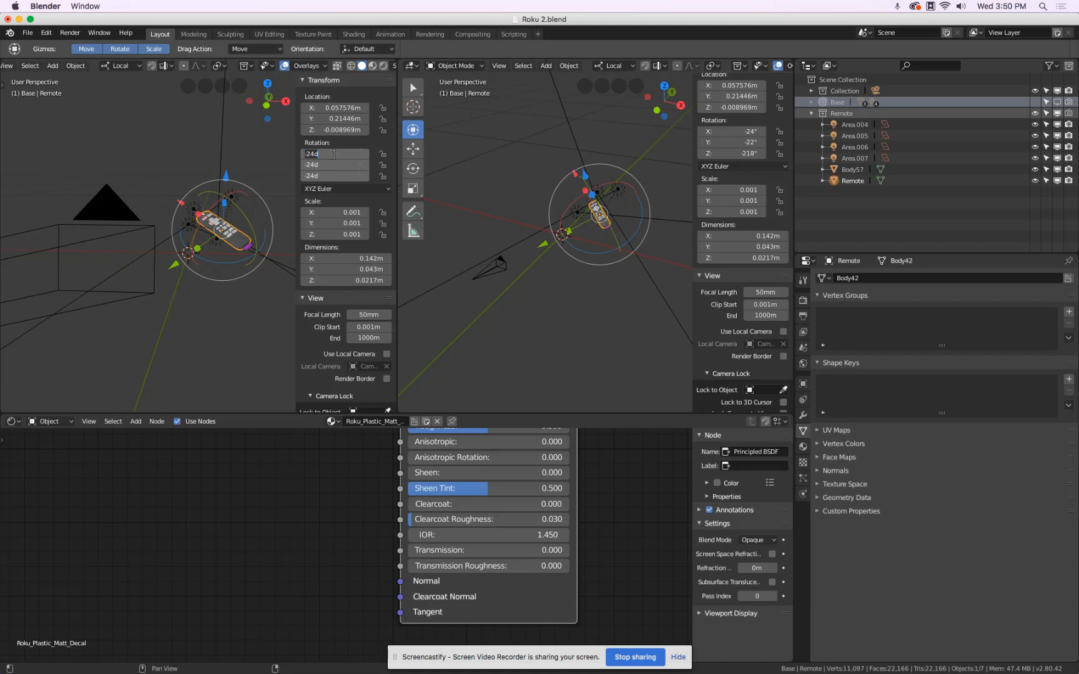
pyautogui.write('0')
pyautogui.press('Return')
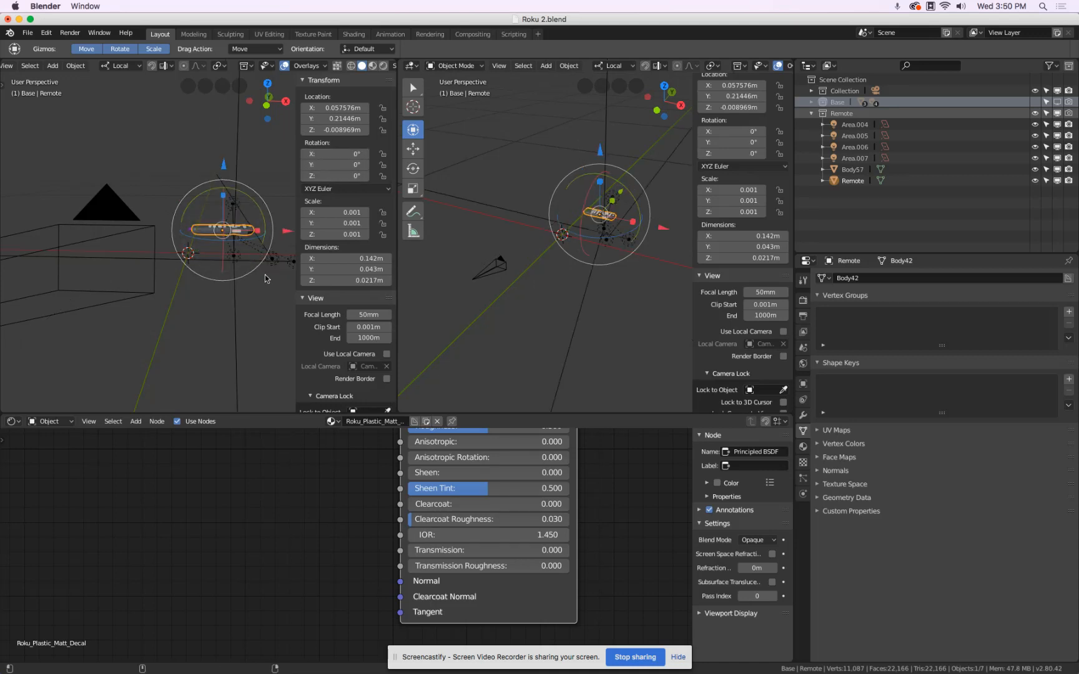
pyautogui.hotkey('ctrl', 'z')
# Set the remote's X, Y and Z rotation to 0° together.
pyautogui.moveTo(319, 154); pyautogui.dragTo(322, 175)
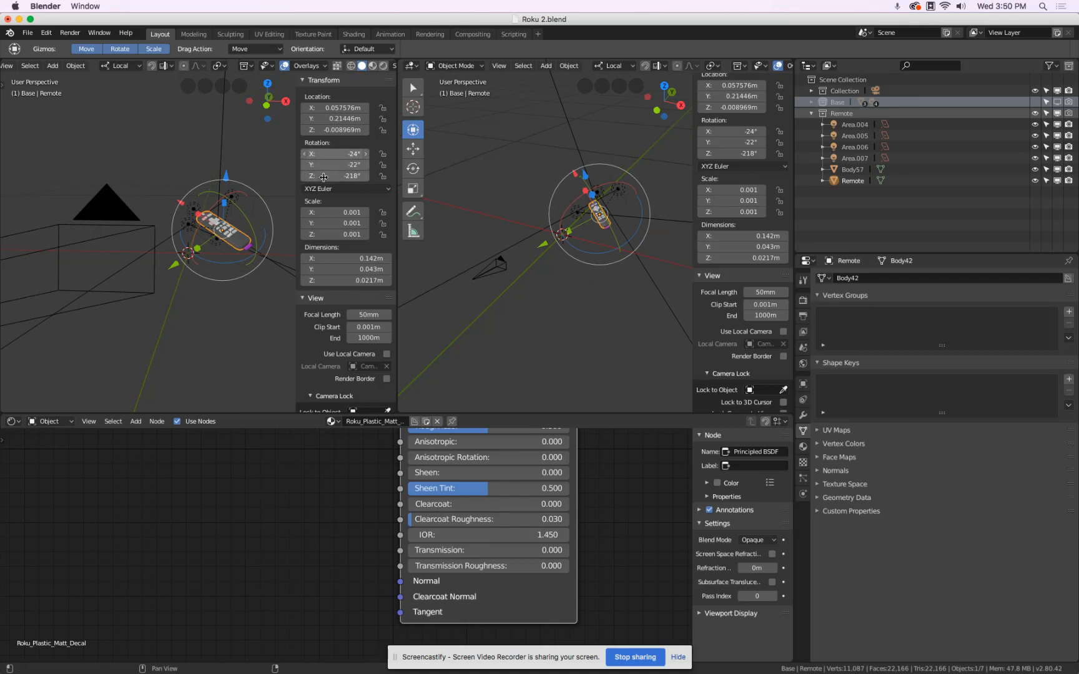
pyautogui.write('0')
pyautogui.press('Return')
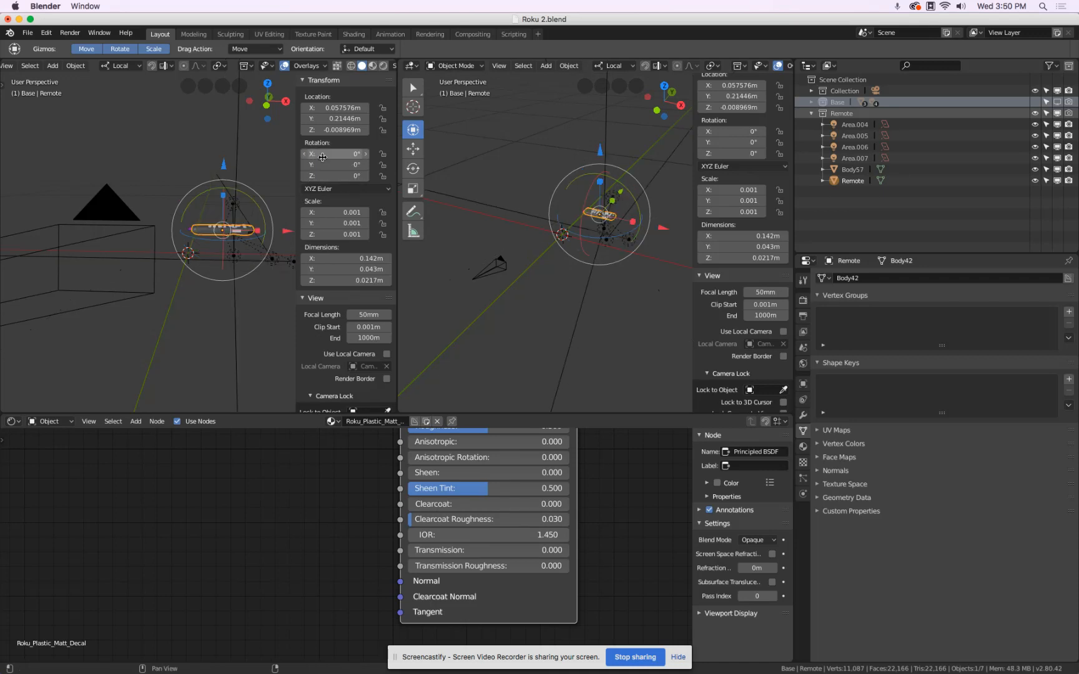
pyautogui.press('n')
# Snap the 3D cursor to the selected remote.
pyautogui.moveTo(284, 248); pyautogui.dragTo(114, 206, button='middle')
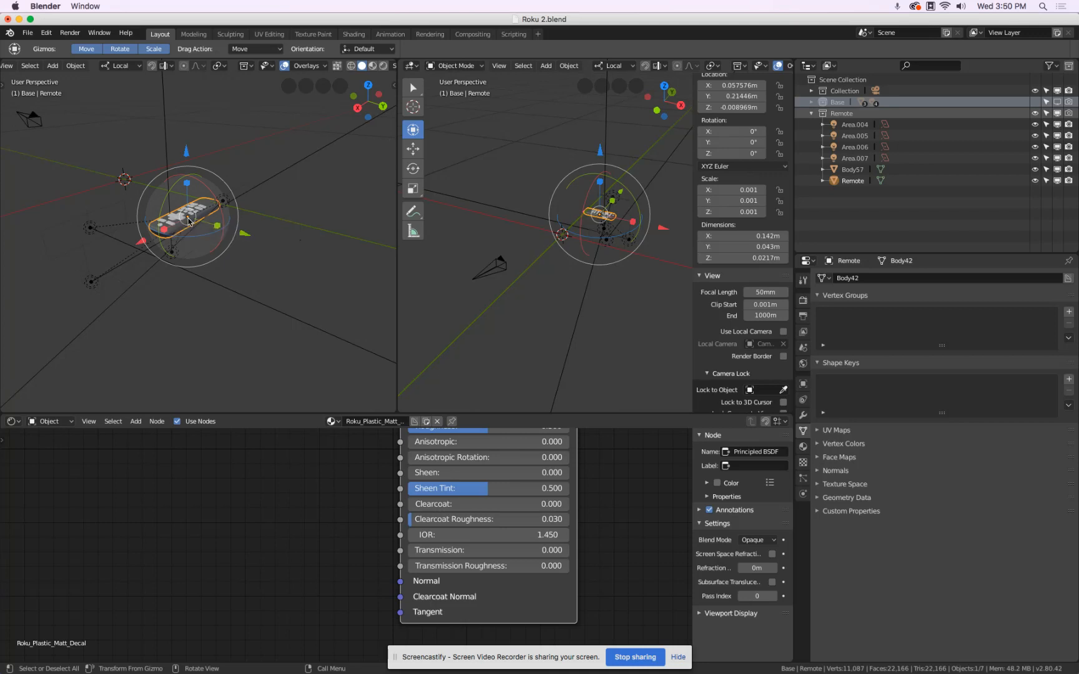
pyautogui.hotkey('shift', 's')
pyautogui.click(191, 284)
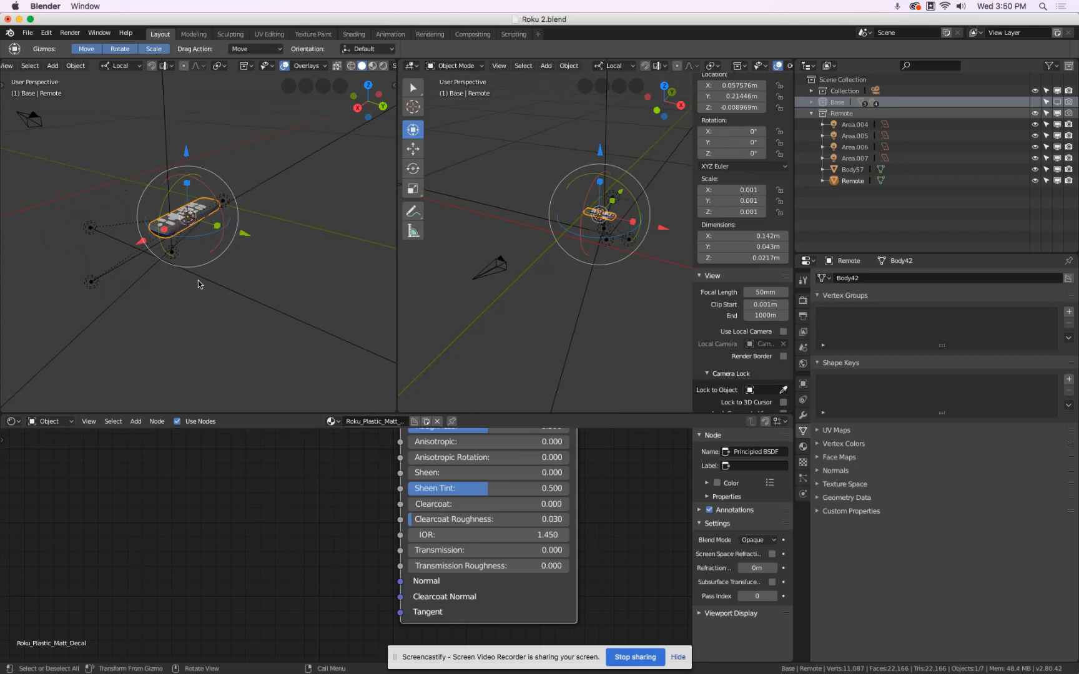
# Import the red power symbol image Slice_4.png from the Textures folder as an image plane.
pyautogui.click(27, 33)
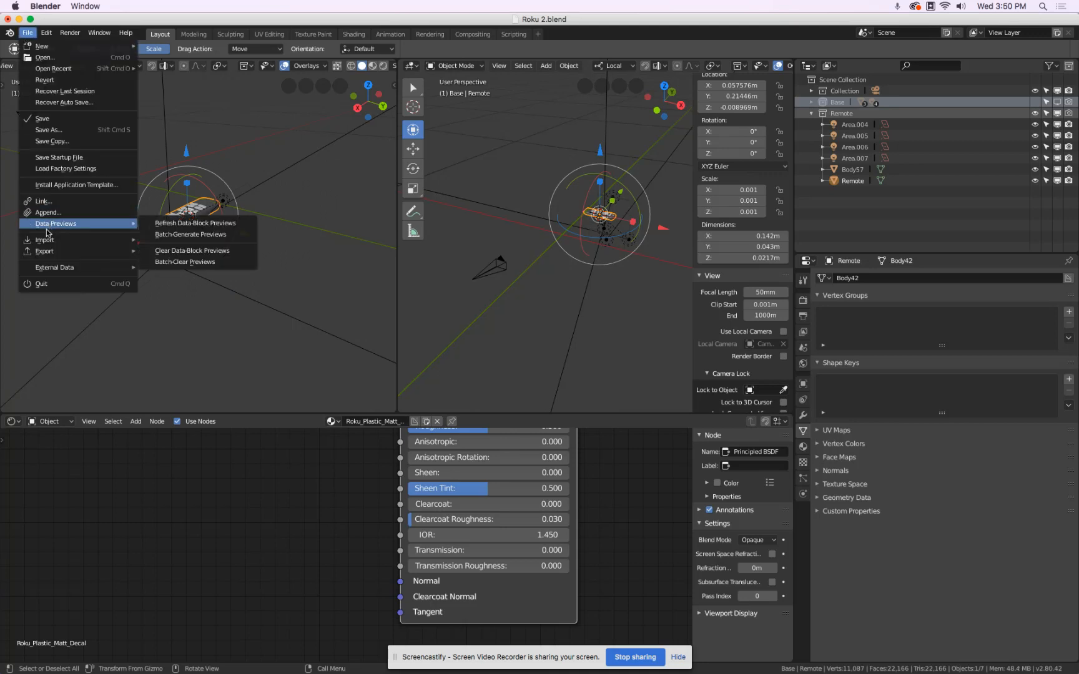
pyautogui.moveTo(47, 240)
pyautogui.click(224, 342)
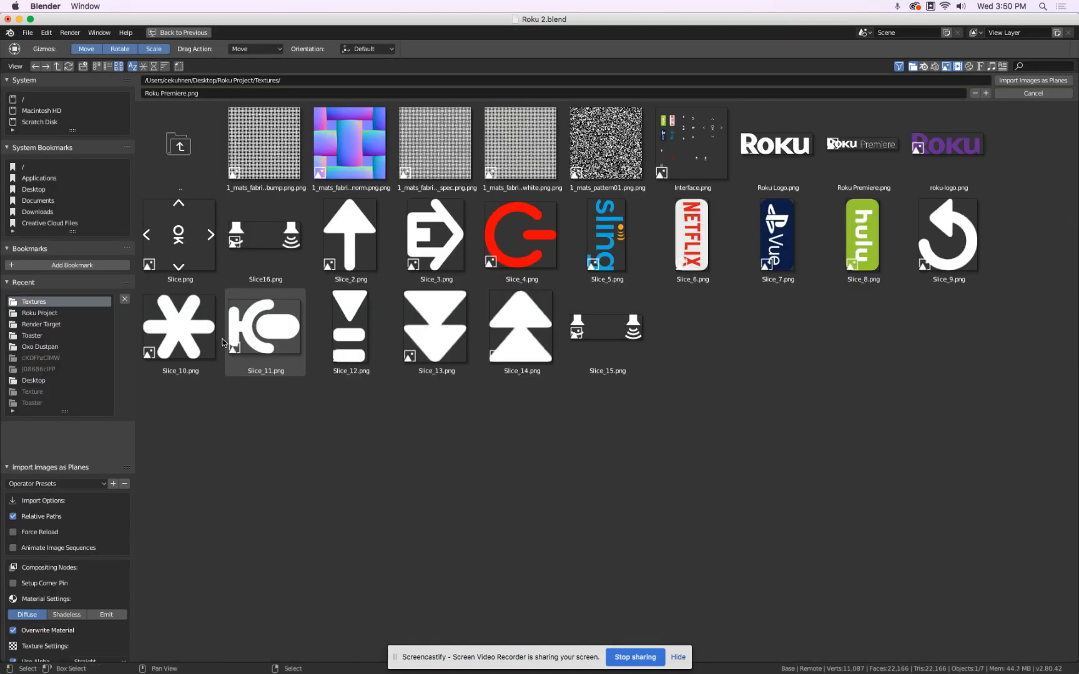
pyautogui.click(517, 245)
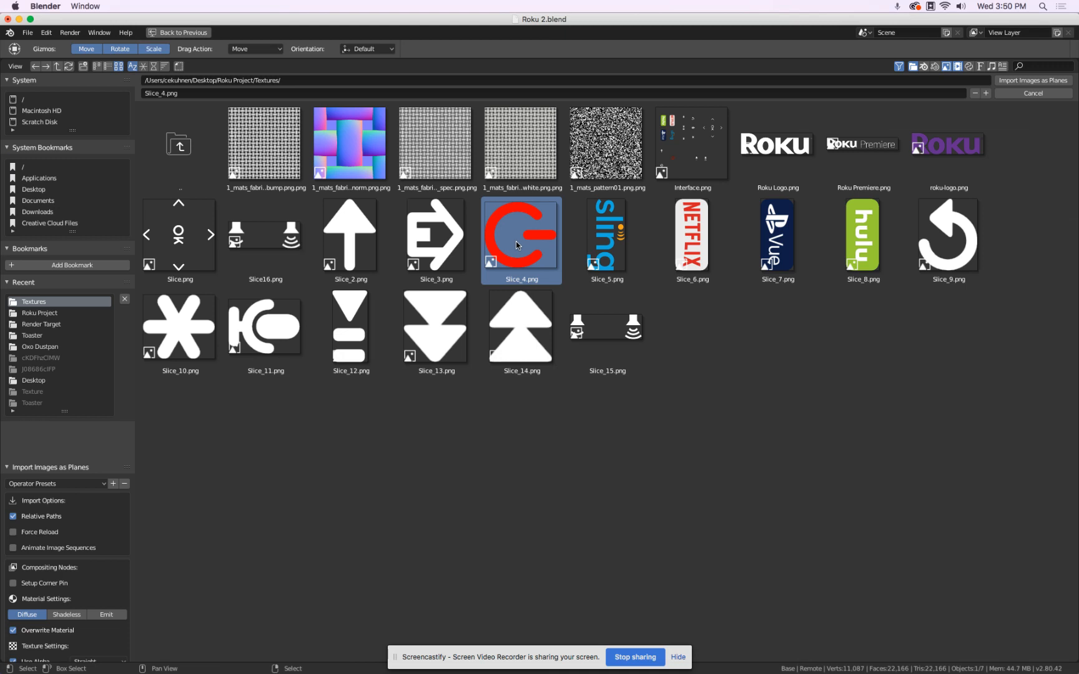
pyautogui.click(1036, 80)
# Enable the Base collection in the viewport and move the Slice_4 plane from it into the Remote collection.
pyautogui.moveTo(192, 209); pyautogui.dragTo(296, 181, button='middle')
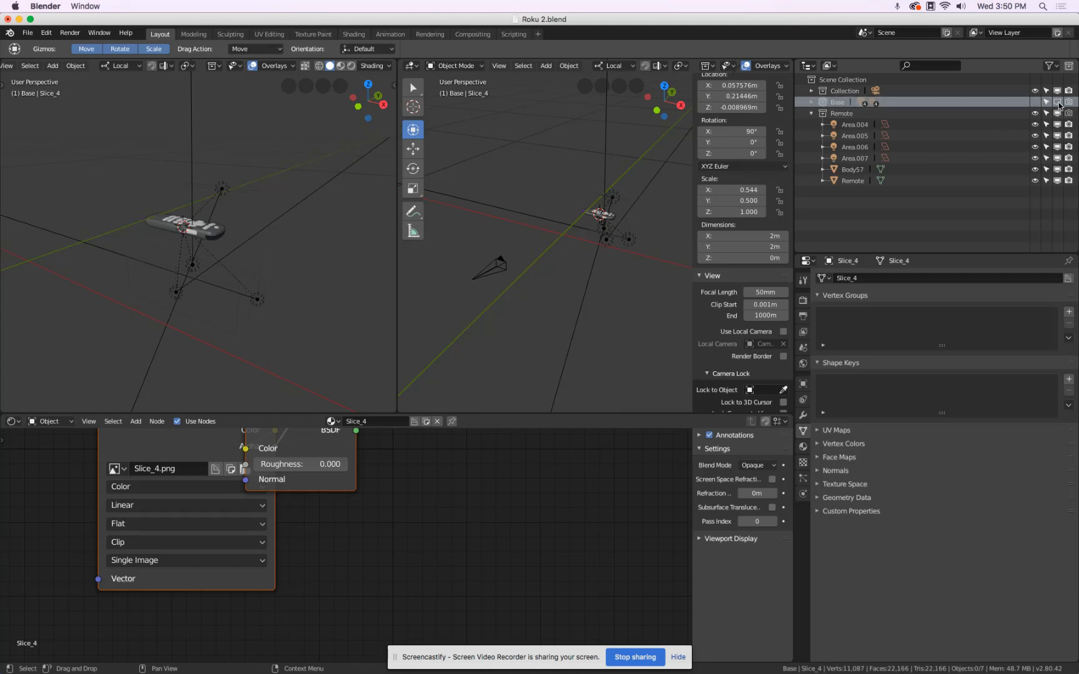
pyautogui.click(823, 102)
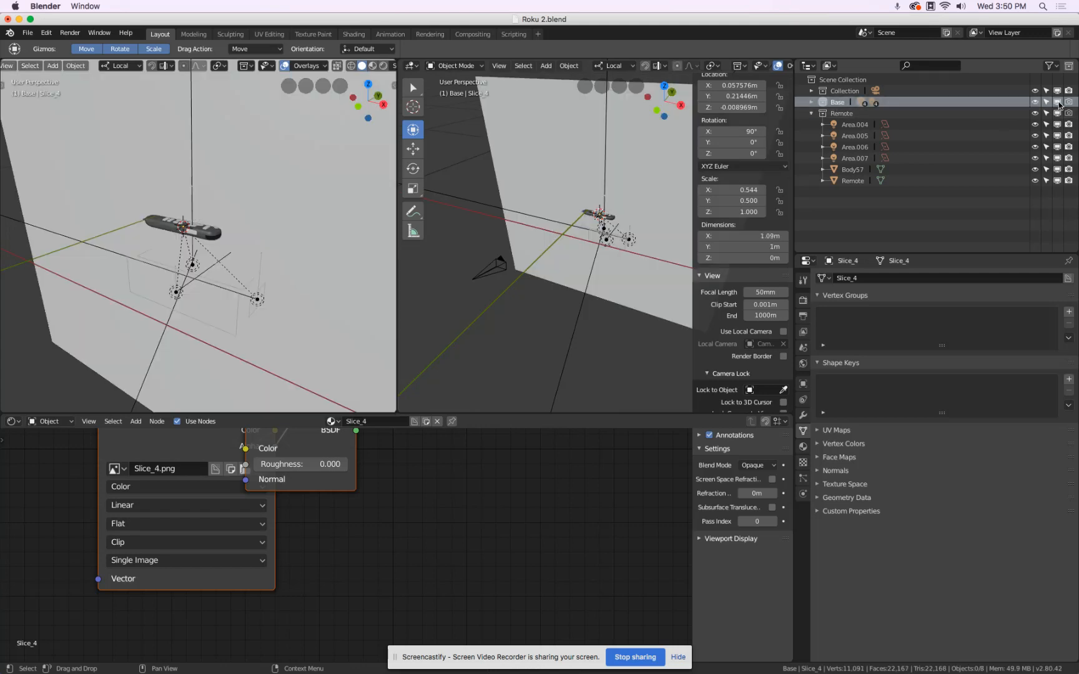
pyautogui.click(811, 101)
pyautogui.click(850, 181)
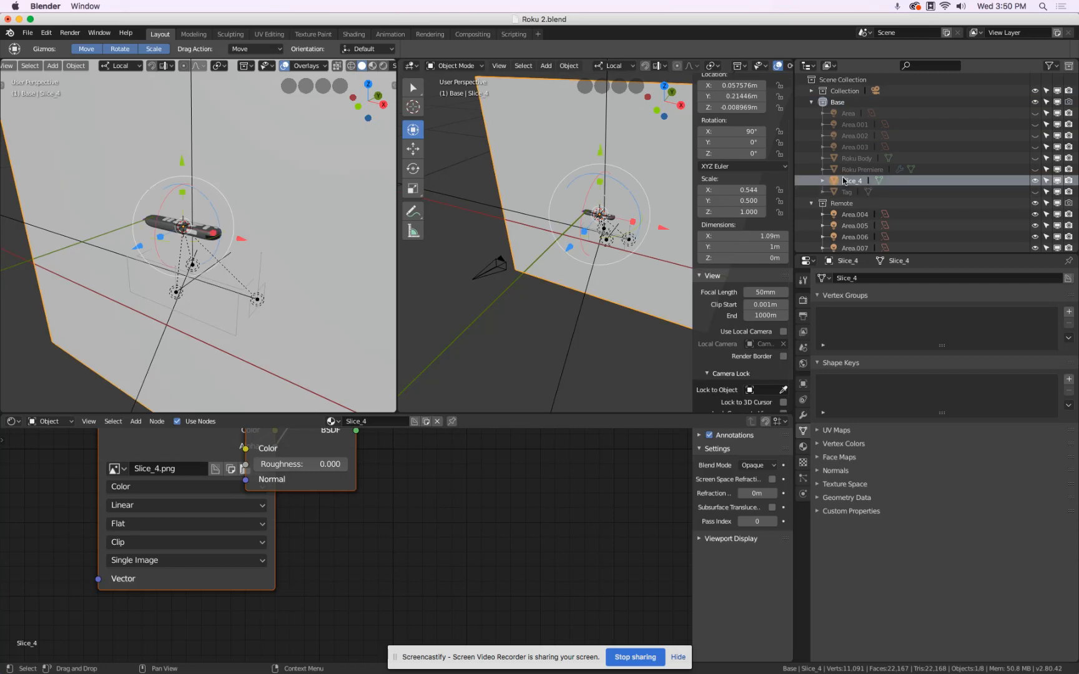
pyautogui.moveTo(849, 183); pyautogui.dragTo(873, 208)
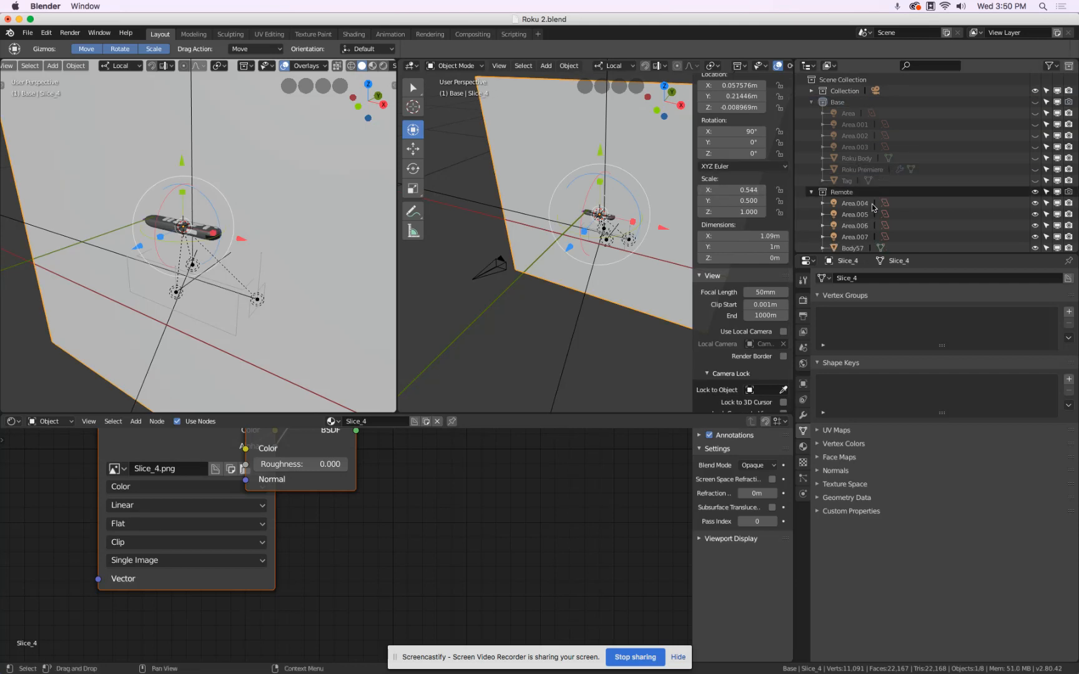
# Disable the Base collection in the viewport and make Remote the active collection.
pyautogui.click(811, 102)
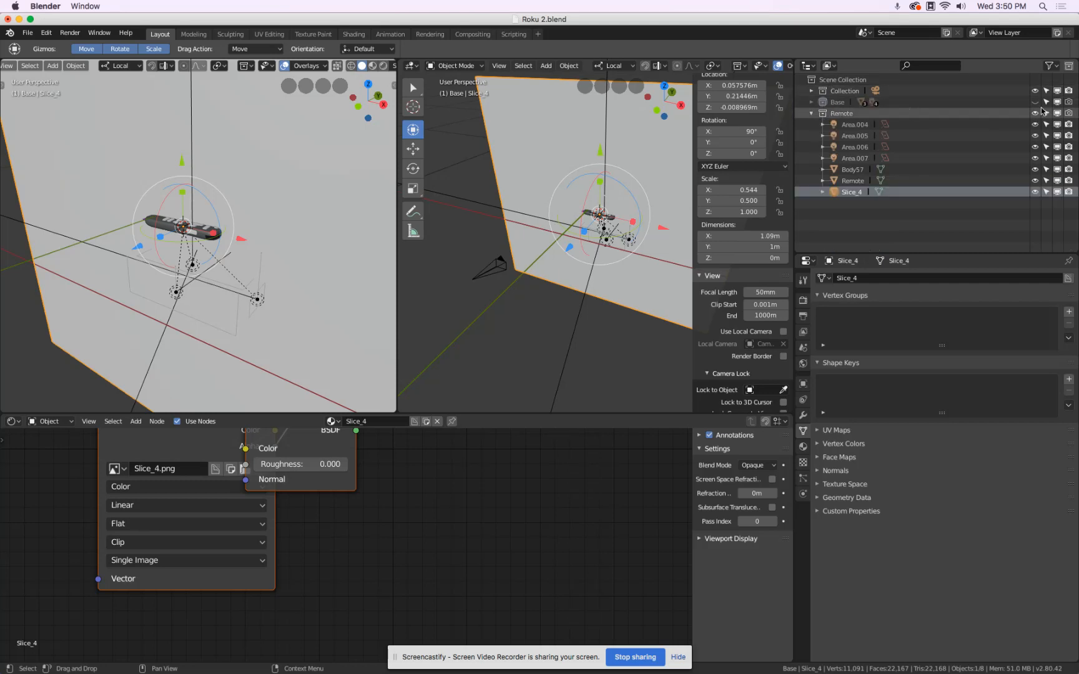
pyautogui.click(1057, 101)
pyautogui.click(878, 114)
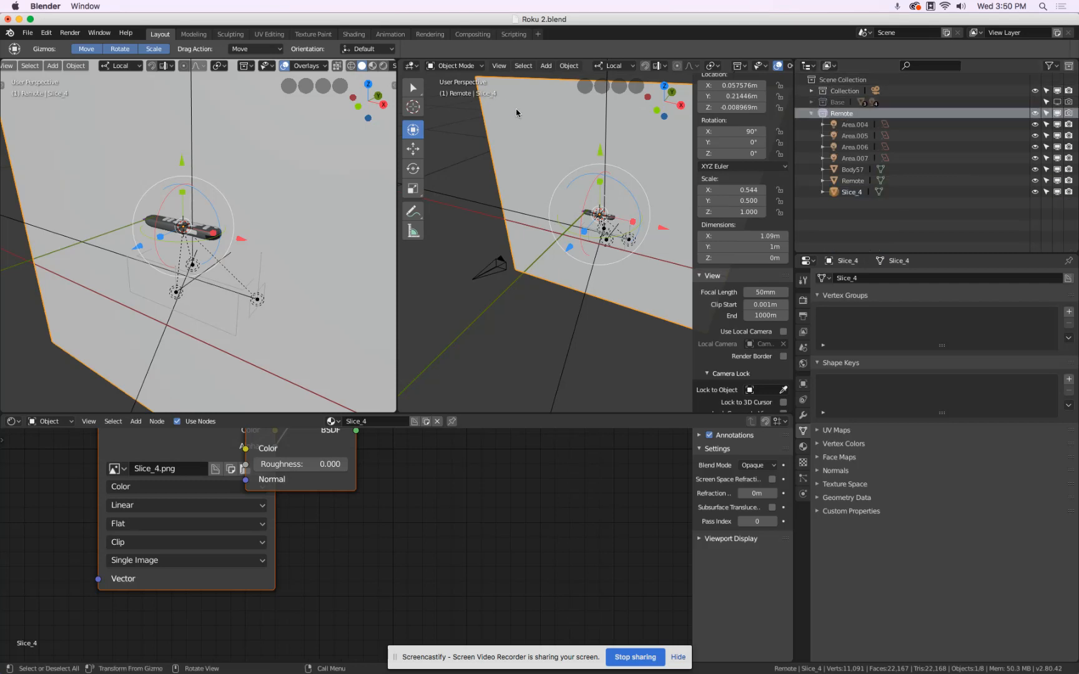
# Scale the Slice_4 plane down to about 0.015 by 0.0138 m and move it above the power button end of the remote.
pyautogui.press('s')
pyautogui.click(599, 205)
pyautogui.press('s')
pyautogui.click(552, 169)
pyautogui.moveTo(212, 209); pyautogui.dragTo(209, 234, button='middle')
pyautogui.moveTo(173, 168); pyautogui.dragTo(175, 138)
pyautogui.press('s')
pyautogui.click(201, 206)
pyautogui.moveTo(202, 206); pyautogui.dragTo(257, 215)
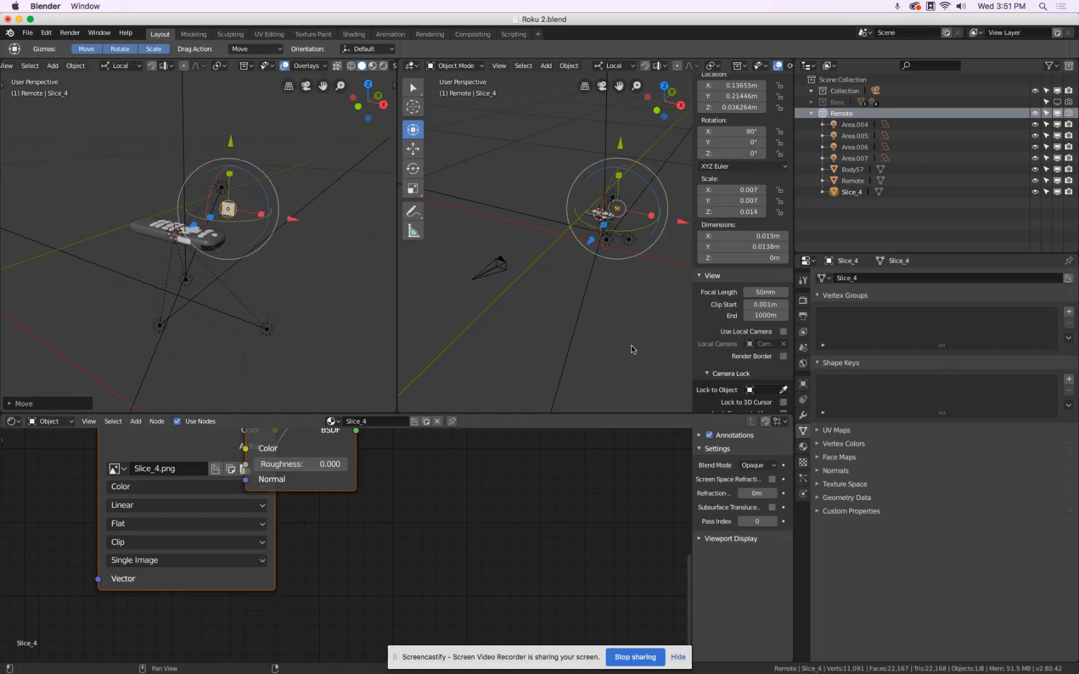
# Switch the viewport to LookDev shading and set the Slice_4 material's blend mode to Alpha Blend.
pyautogui.click(374, 66)
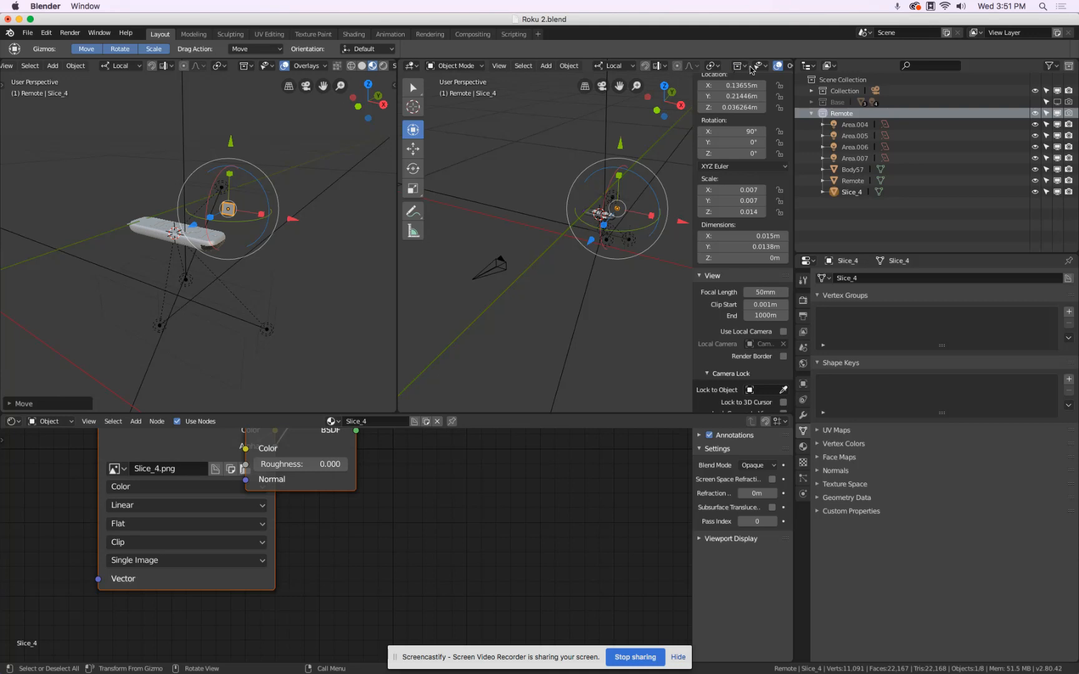
pyautogui.scroll(-5, 753, 69)
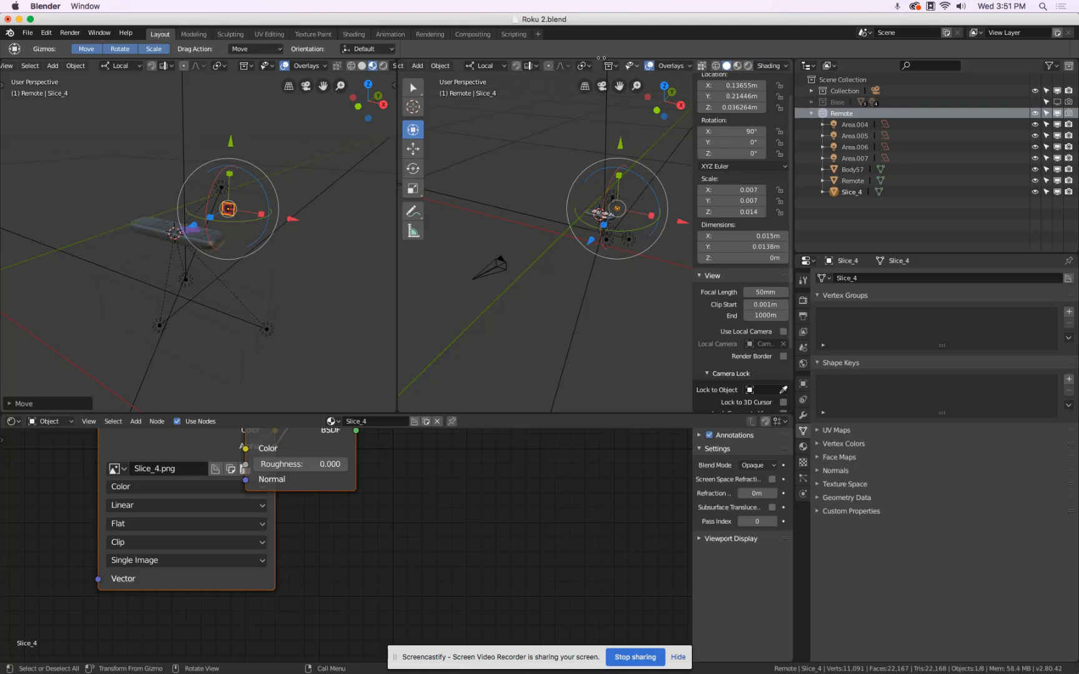
pyautogui.scroll(7, 242, 220)
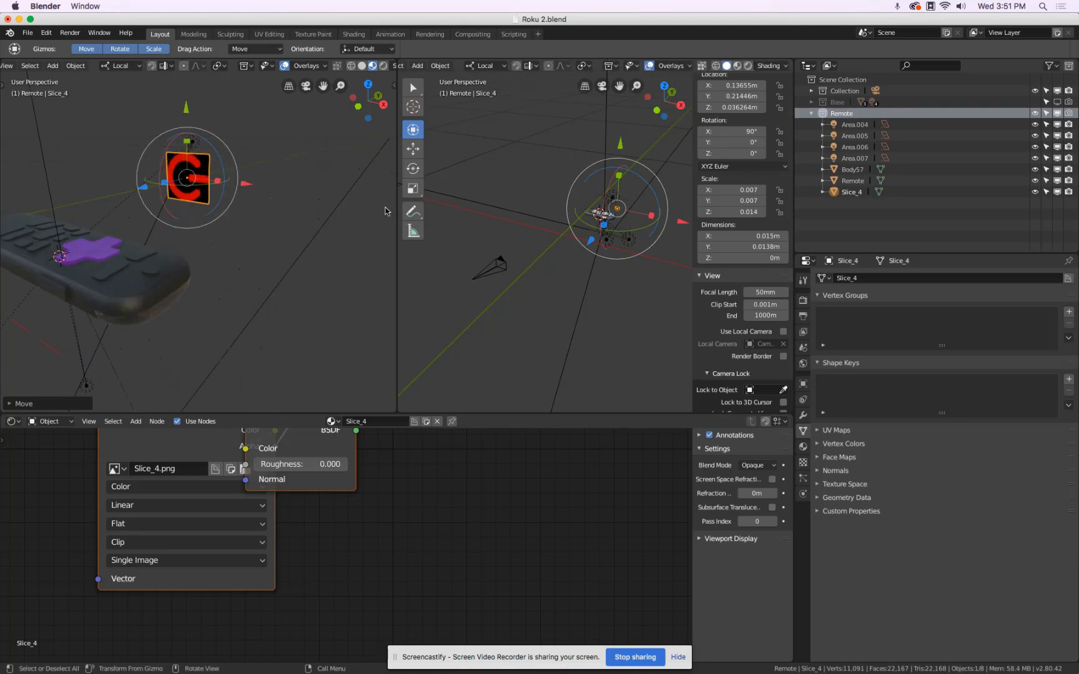
pyautogui.click(803, 447)
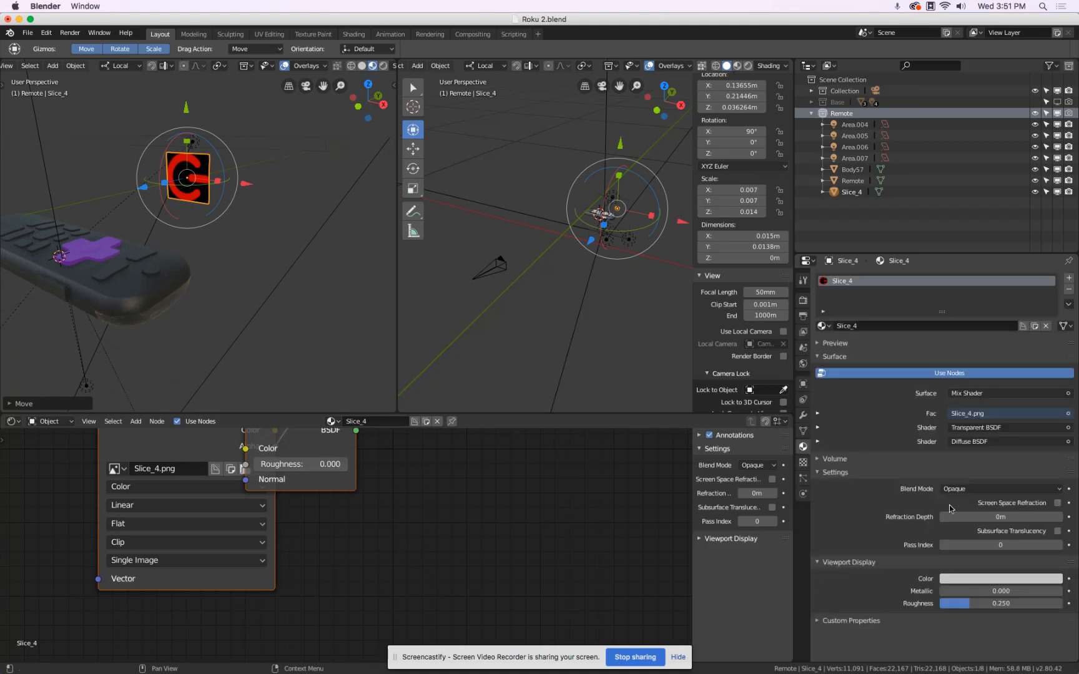
pyautogui.click(970, 490)
pyautogui.click(971, 415)
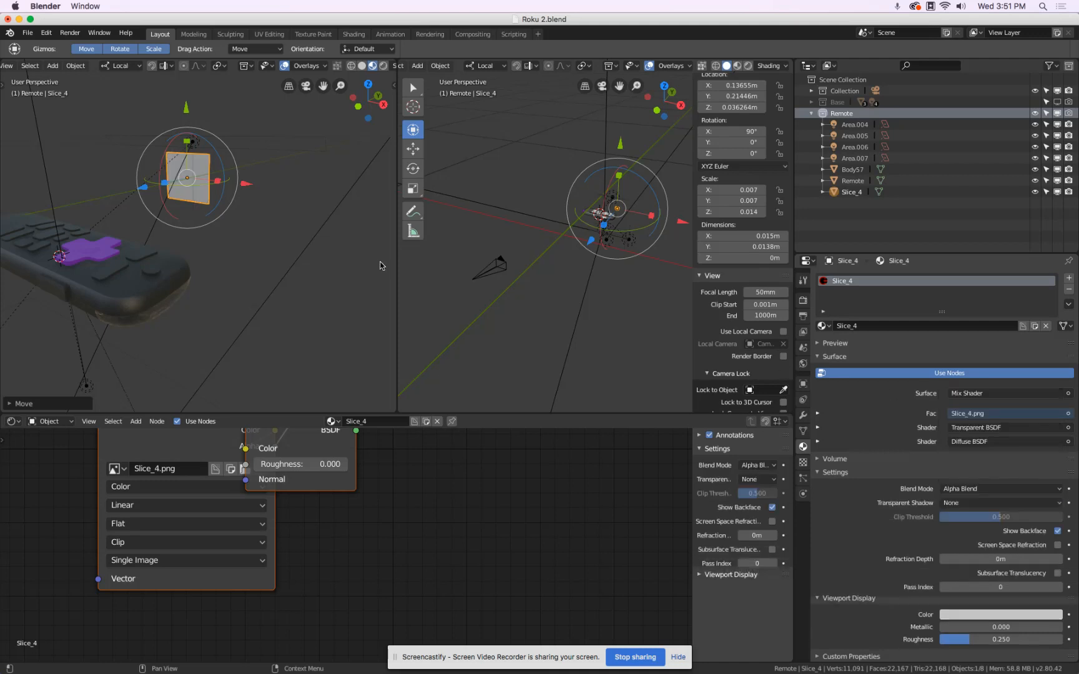
# Rotate the Slice_4 plane 90° about X and position it flat just above the remote's power button.
pyautogui.keyDown('shift'); pyautogui.moveTo(169, 219); pyautogui.dragTo(206, 231, button='middle'); pyautogui.keyUp('shift')
pyautogui.moveTo(255, 143); pyautogui.dragTo(179, 286)
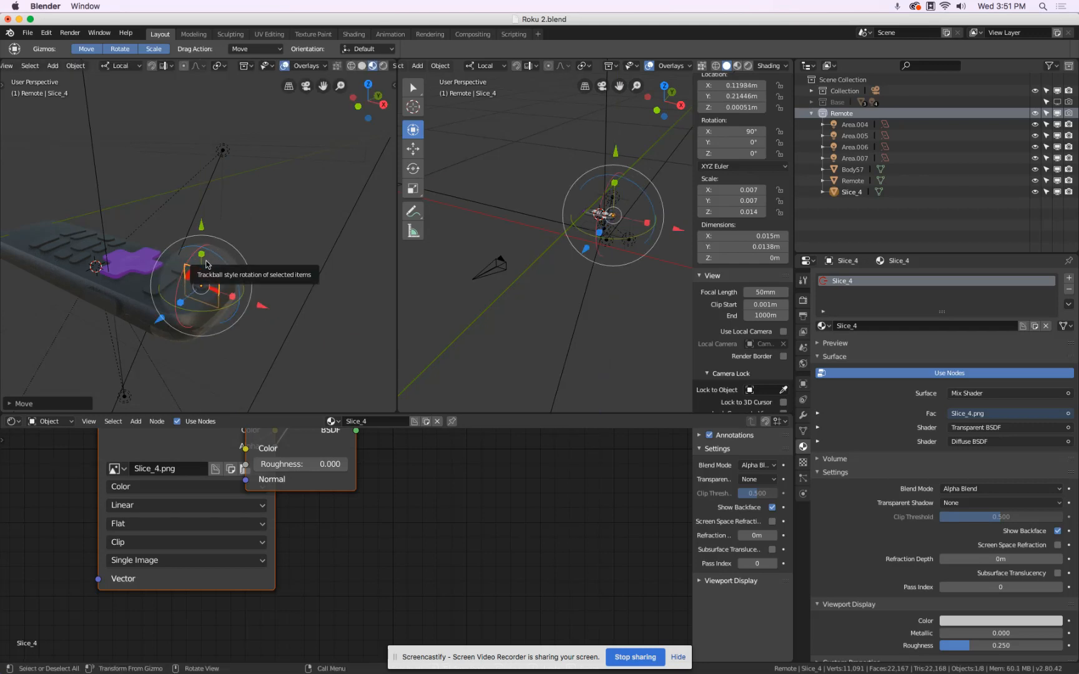
pyautogui.write('rx90')
pyautogui.press('Return')
pyautogui.scroll(5, 234, 292)
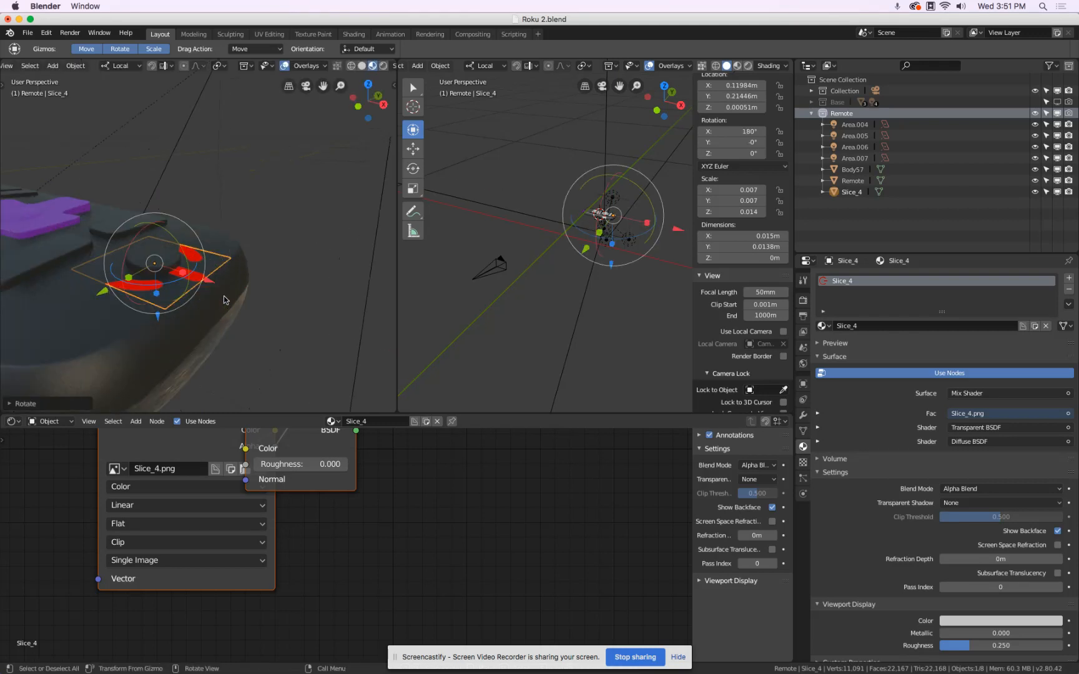
pyautogui.moveTo(158, 322); pyautogui.dragTo(161, 286)
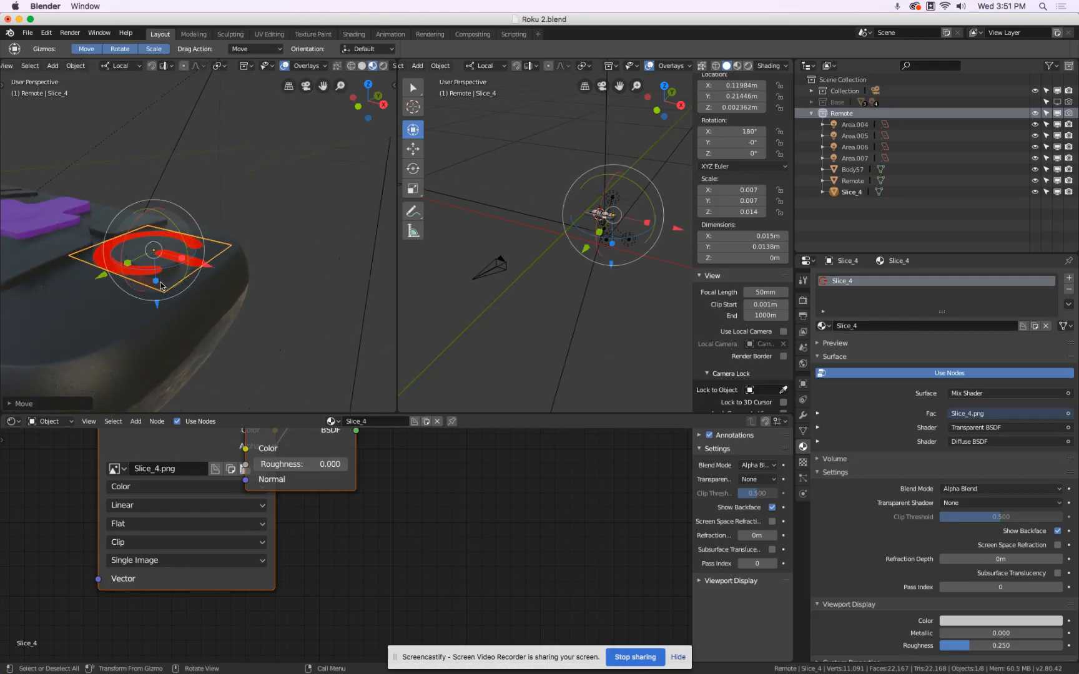
pyautogui.scroll(-3, 162, 286)
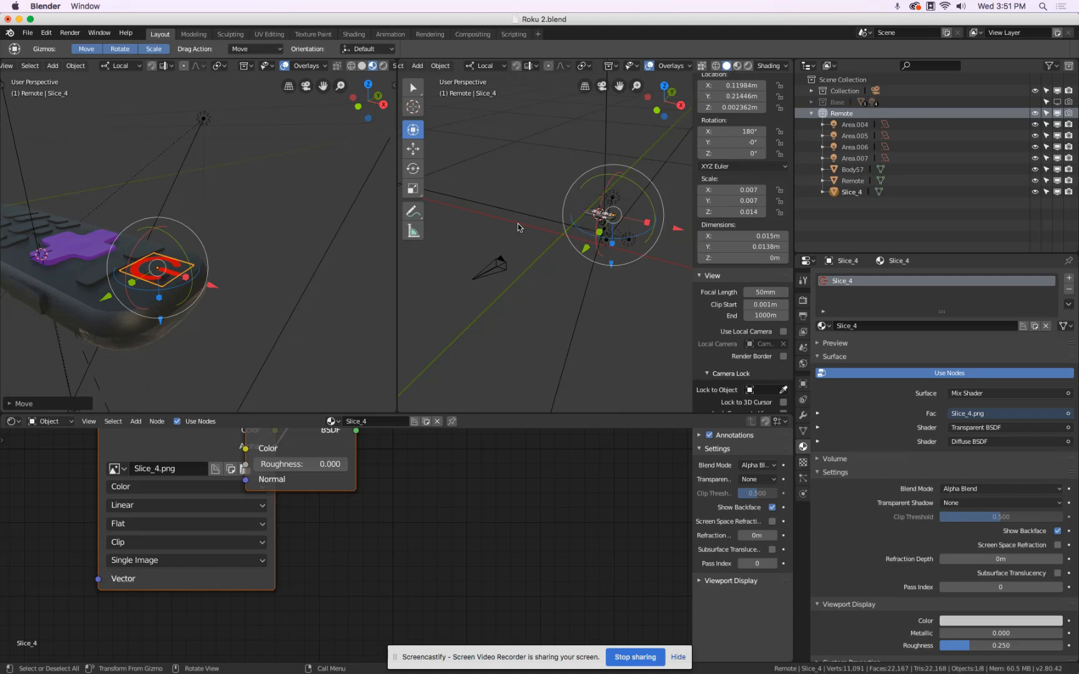
# Tilt the Slice_4 plane about 7° in front view to follow the power button's slope.
pyautogui.press('KP_Decimal')
pyautogui.press('KP_1')
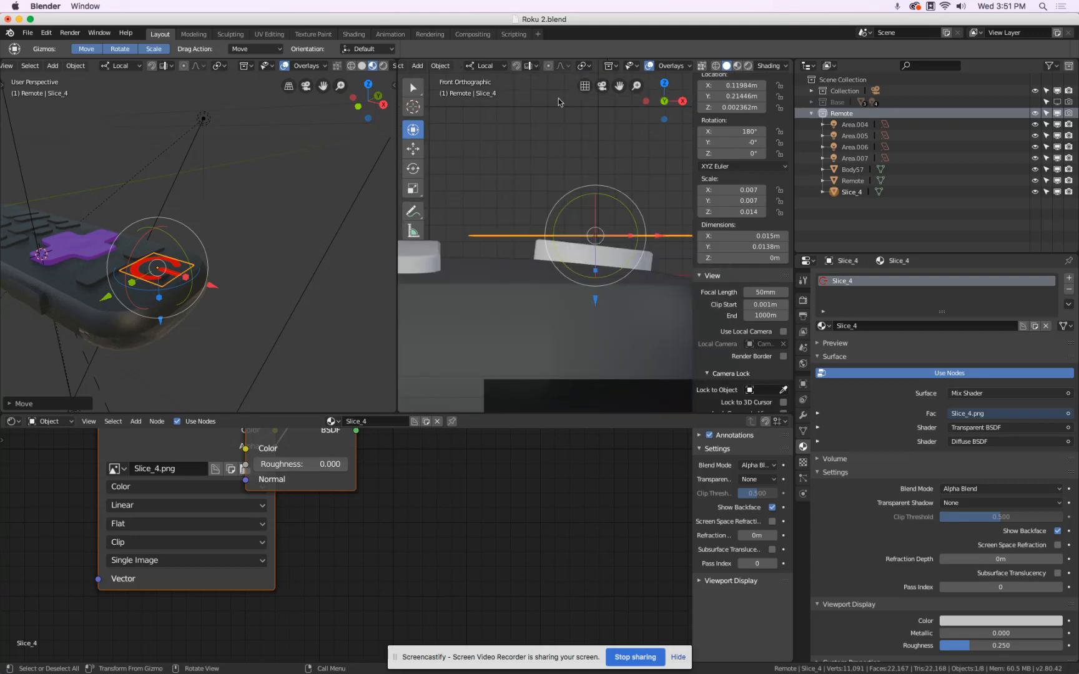
pyautogui.scroll(3, 487, 70)
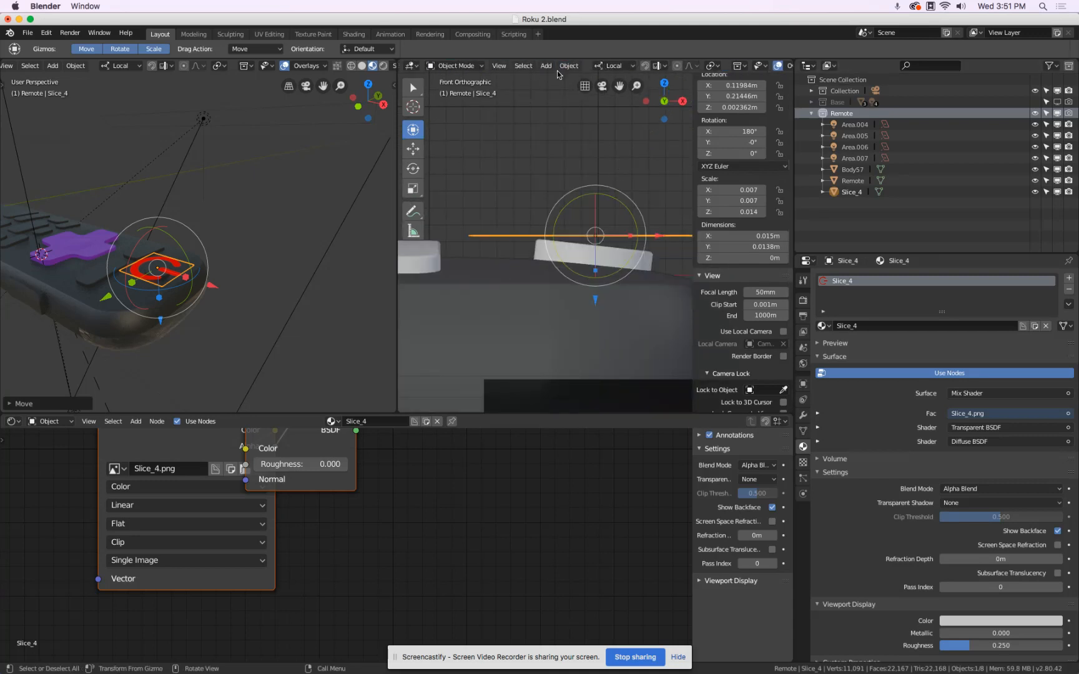
pyautogui.click(500, 66)
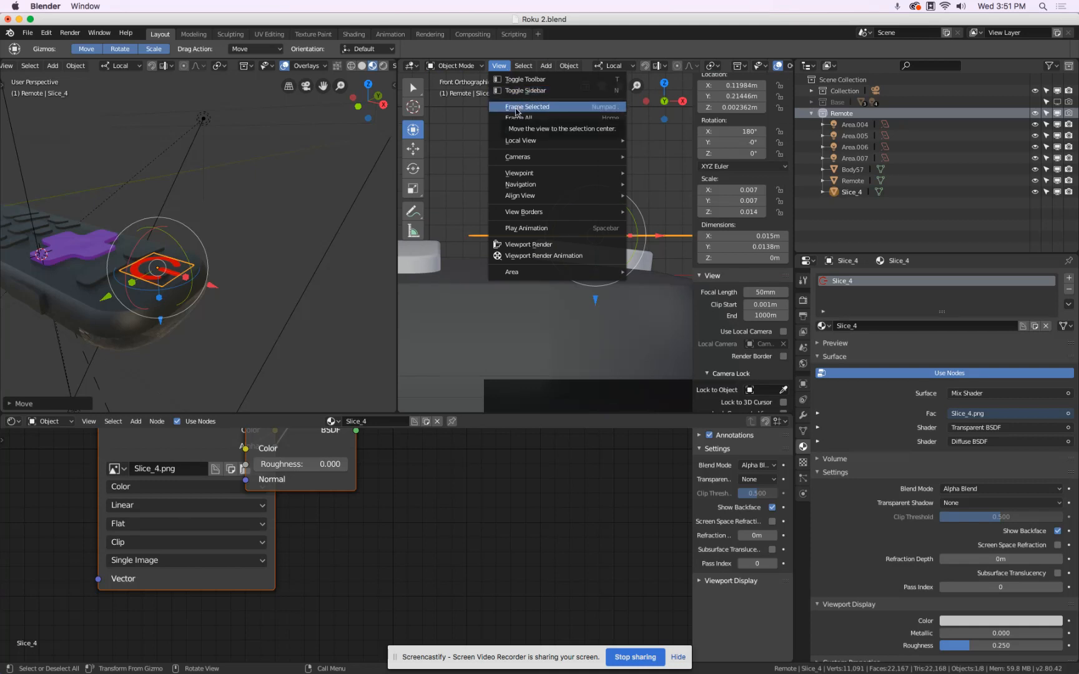
pyautogui.click(617, 108)
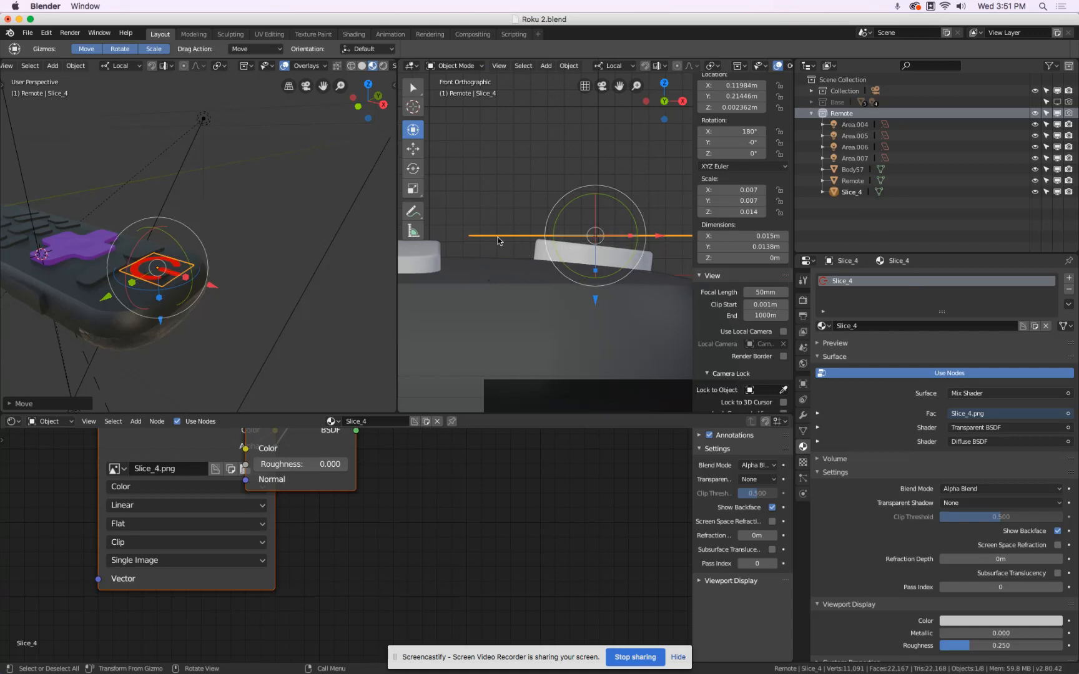
pyautogui.press('r')
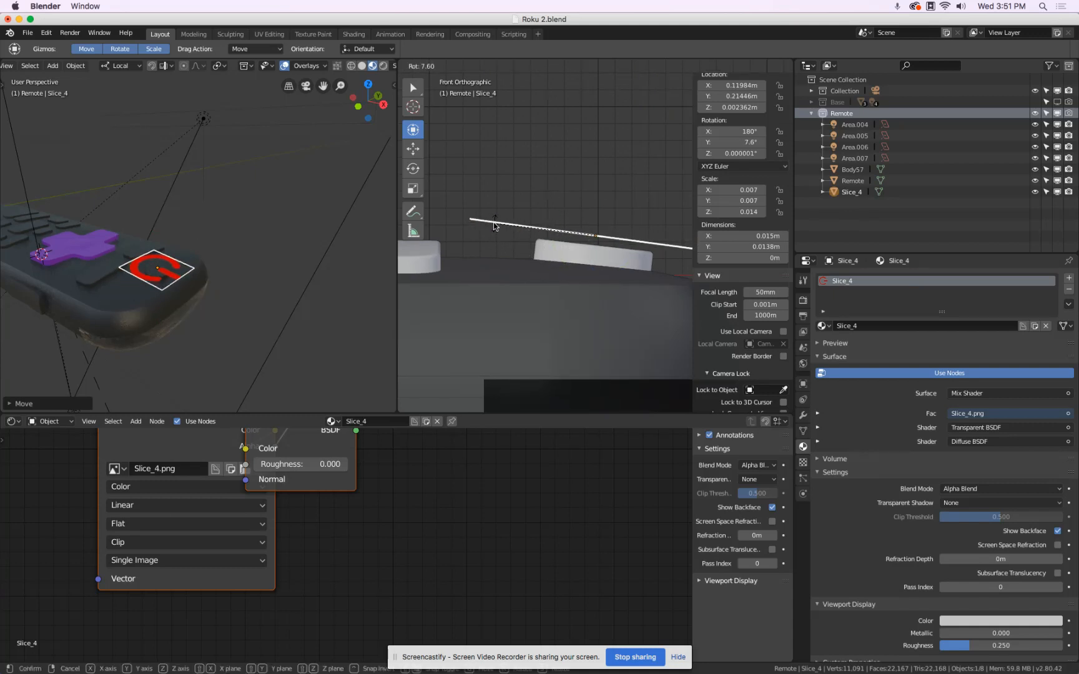
pyautogui.click(483, 226)
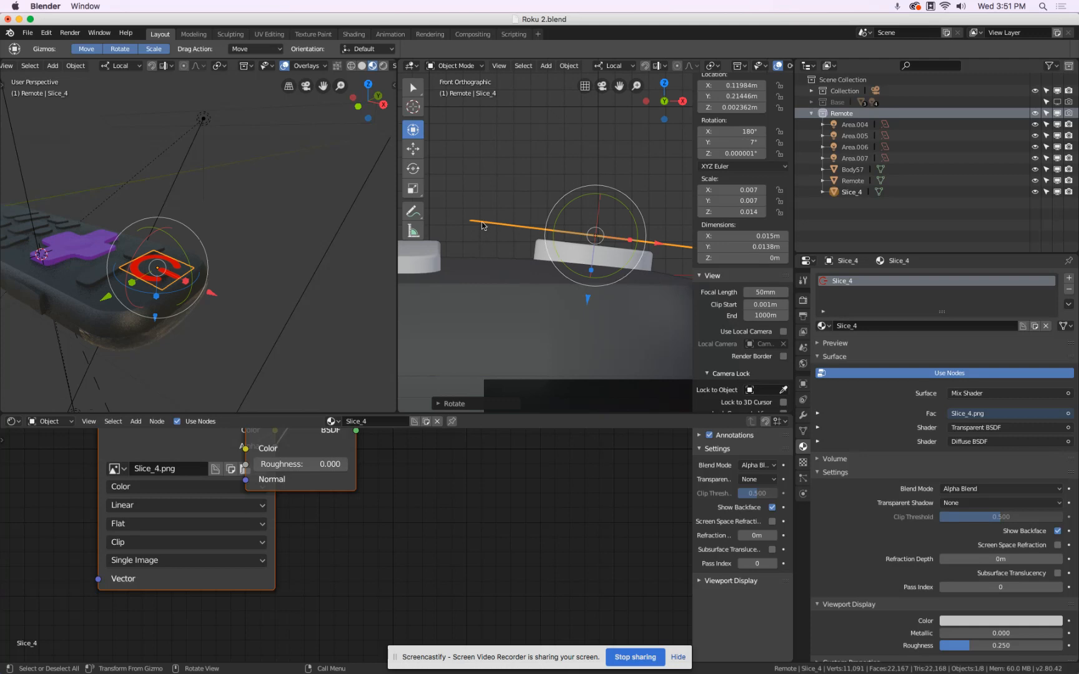
# Scale the Slice_4 plane down to about 0.0062 by 0.0057 m and lower it close to the power button's top.
pyautogui.press('s')
pyautogui.click(545, 239)
pyautogui.moveTo(595, 296); pyautogui.dragTo(590, 304)
pyautogui.scroll(3, 652, 246)
# Fine-tune the Slice_4 plane's tilt to about 6.4° so it parallels the power button's surface.
pyautogui.press('r')
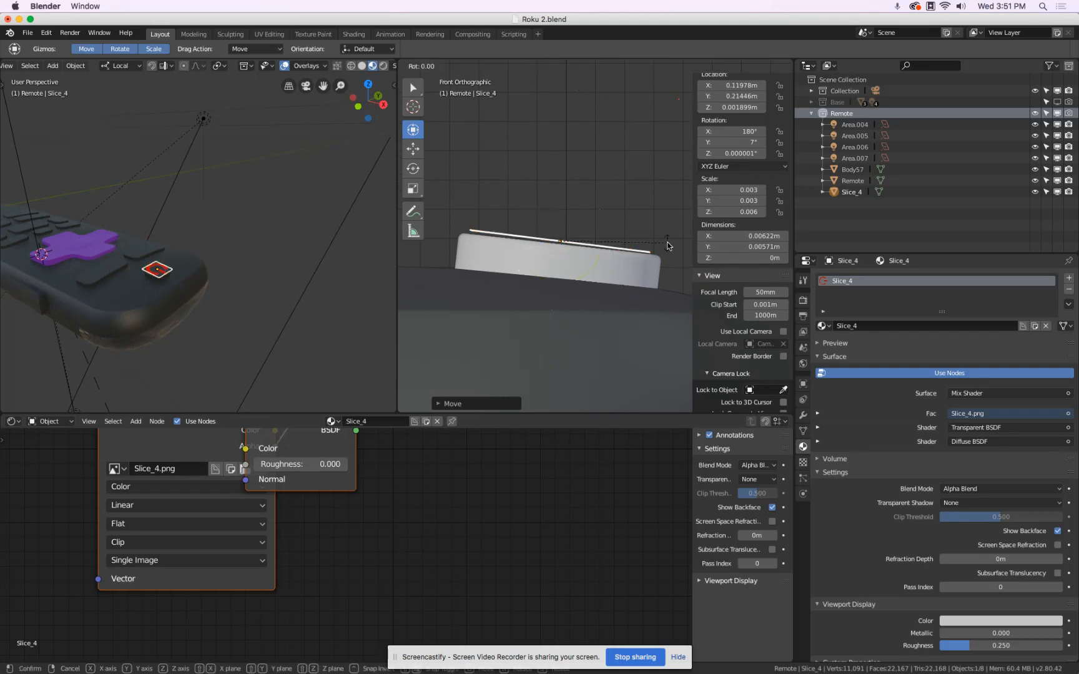
pyautogui.click(667, 245)
pyautogui.scroll(1, 562, 260)
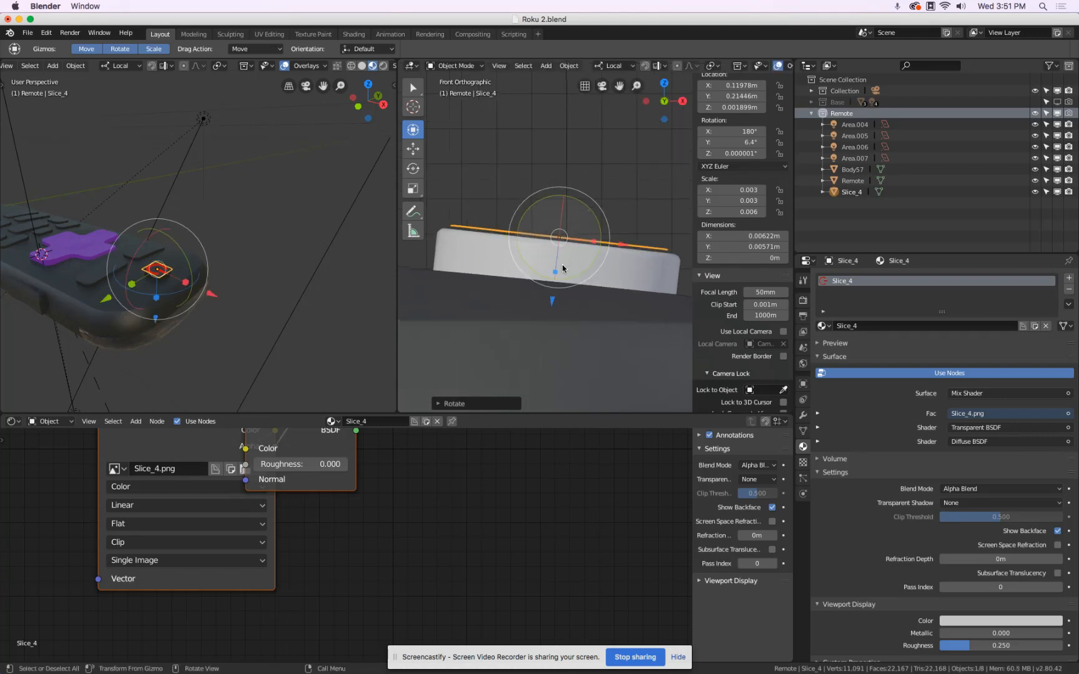
# Lower the Slice_4 plane along its local Z axis until it rests almost flush on the power button's top surface.
pyautogui.press('g')
pyautogui.press('z')
pyautogui.press('z')
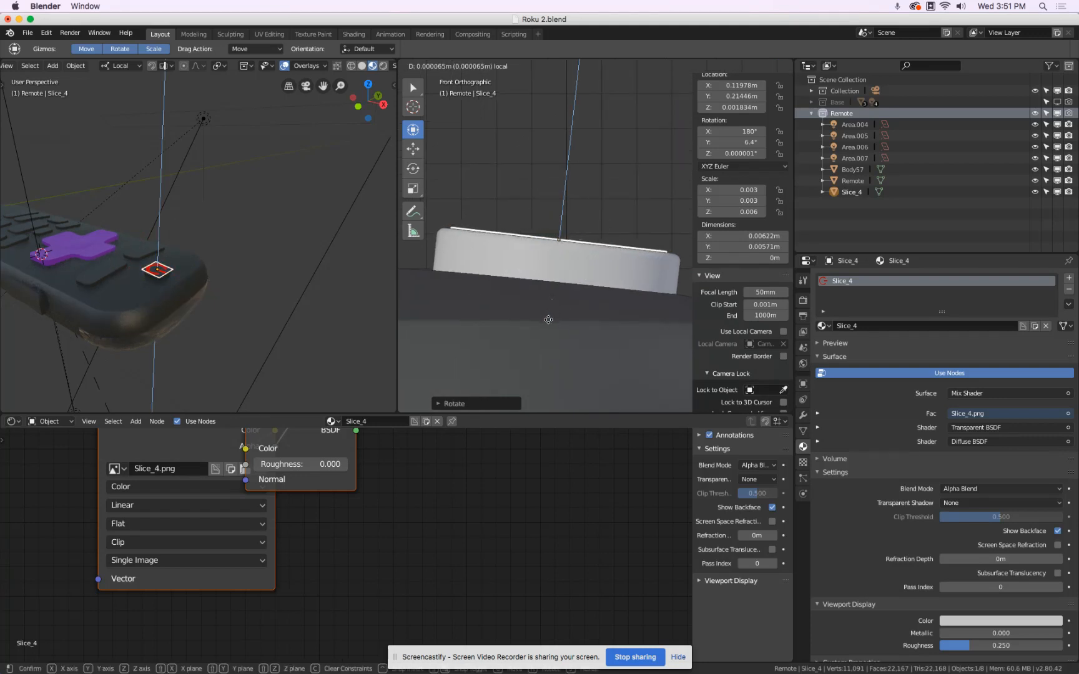
pyautogui.click(561, 300)
pyautogui.scroll(2, 561, 241)
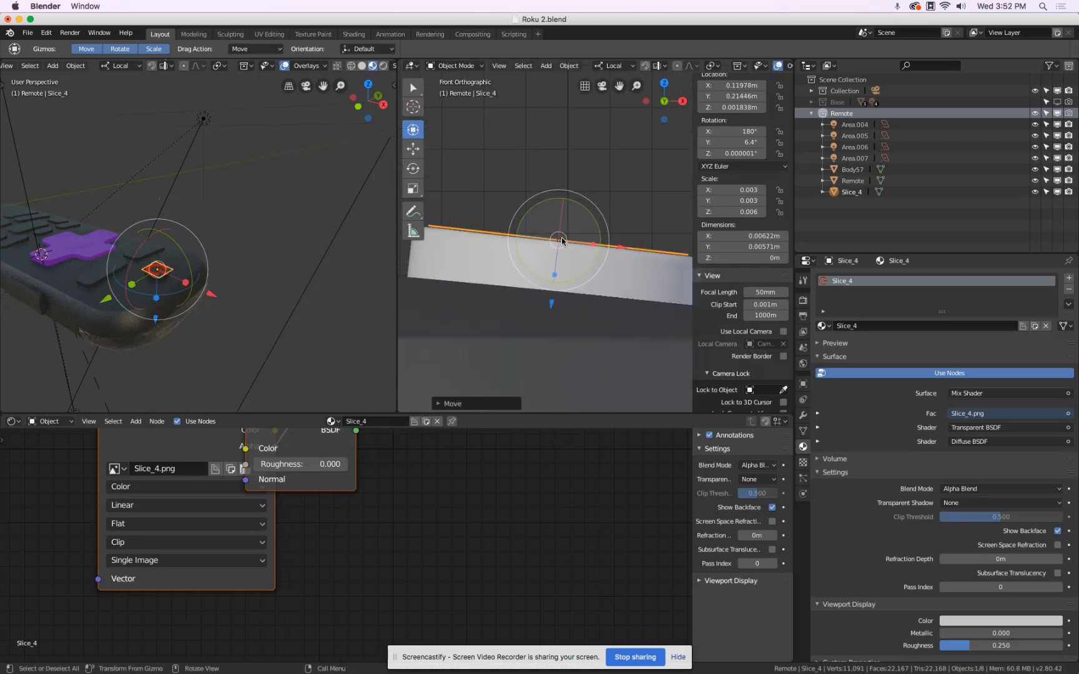
pyautogui.scroll(3, 561, 241)
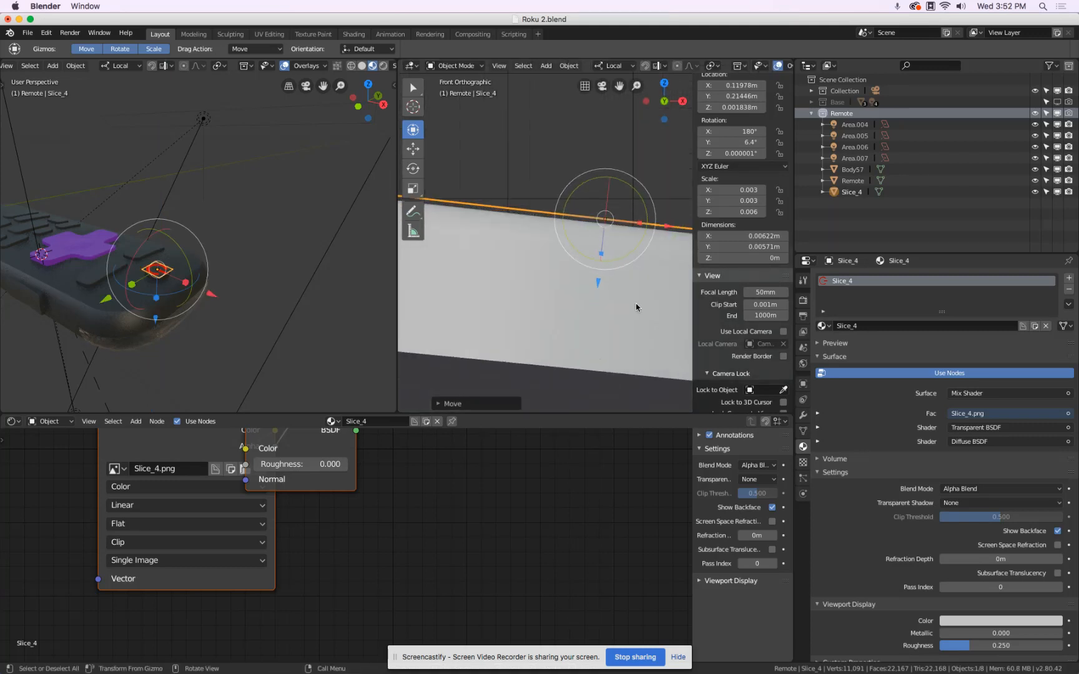
pyautogui.press('g')
pyautogui.press('z')
pyautogui.press('z')
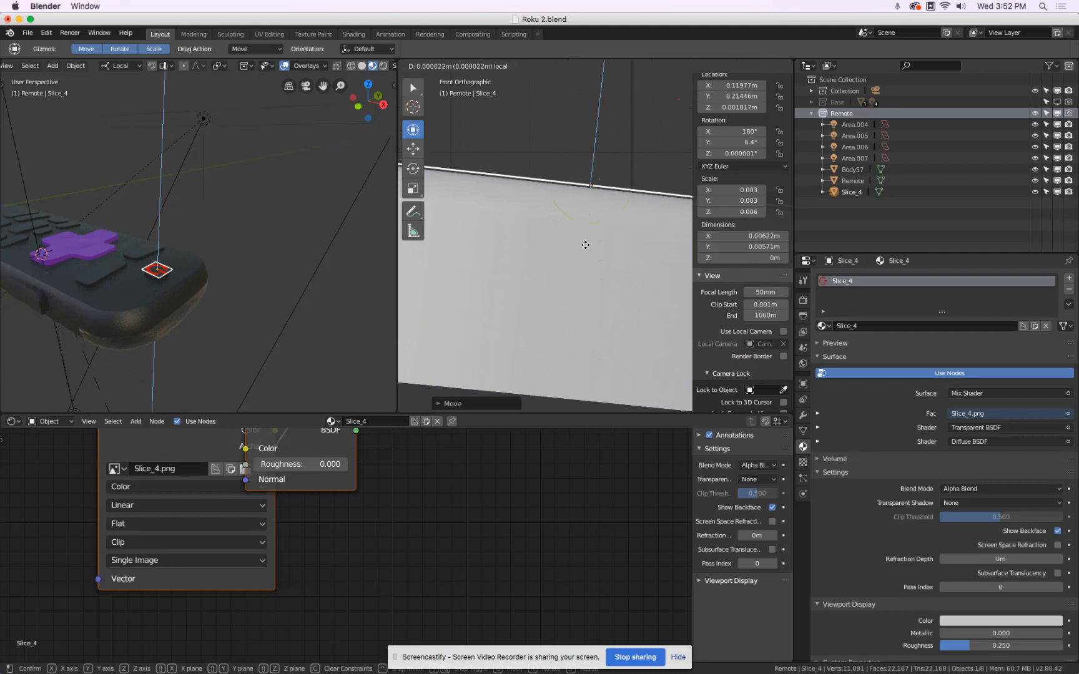
pyautogui.click(585, 245)
pyautogui.moveTo(585, 246); pyautogui.dragTo(573, 256, button='middle')
pyautogui.scroll(10, 162, 259)
pyautogui.scroll(-5, 162, 258)
# In top view, scale the Slice_4 plane down to about 0.00576 by 0.00529 m and shift it slightly along X to centre the power symbol.
pyautogui.moveTo(164, 258); pyautogui.dragTo(188, 266, button='middle')
pyautogui.scroll(3, 287, 325)
pyautogui.scroll(5, 291, 326)
pyautogui.scroll(-5, 292, 326)
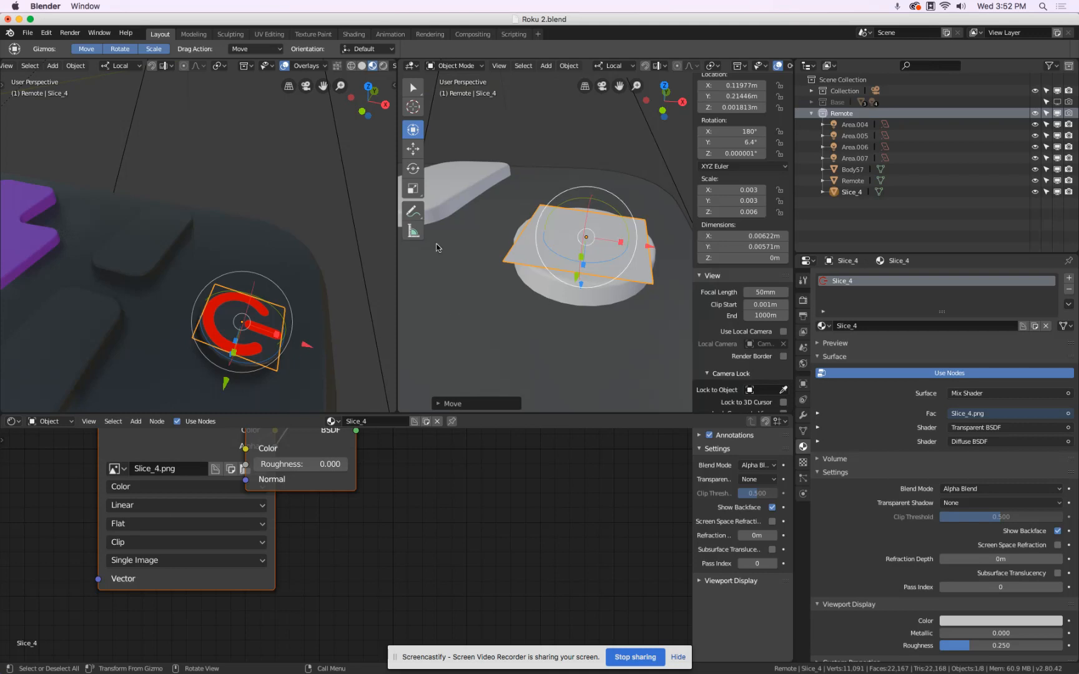
pyautogui.scroll(-8, 295, 250)
pyautogui.press('KP_7')
pyautogui.scroll(8, 295, 262)
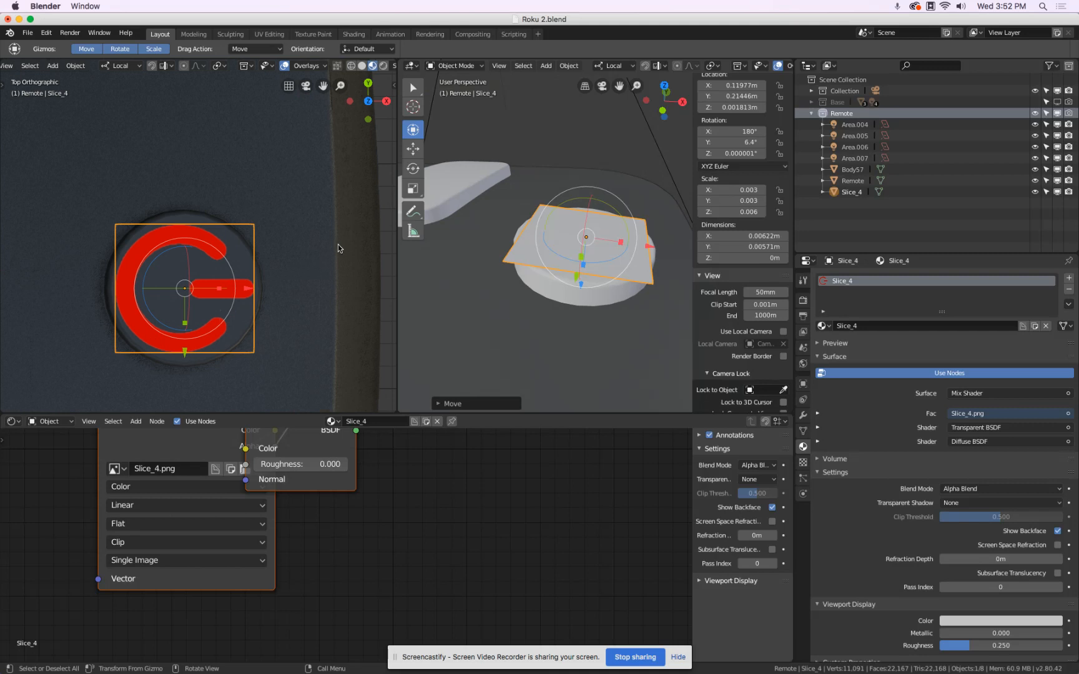
pyautogui.press('s')
pyautogui.click(280, 284)
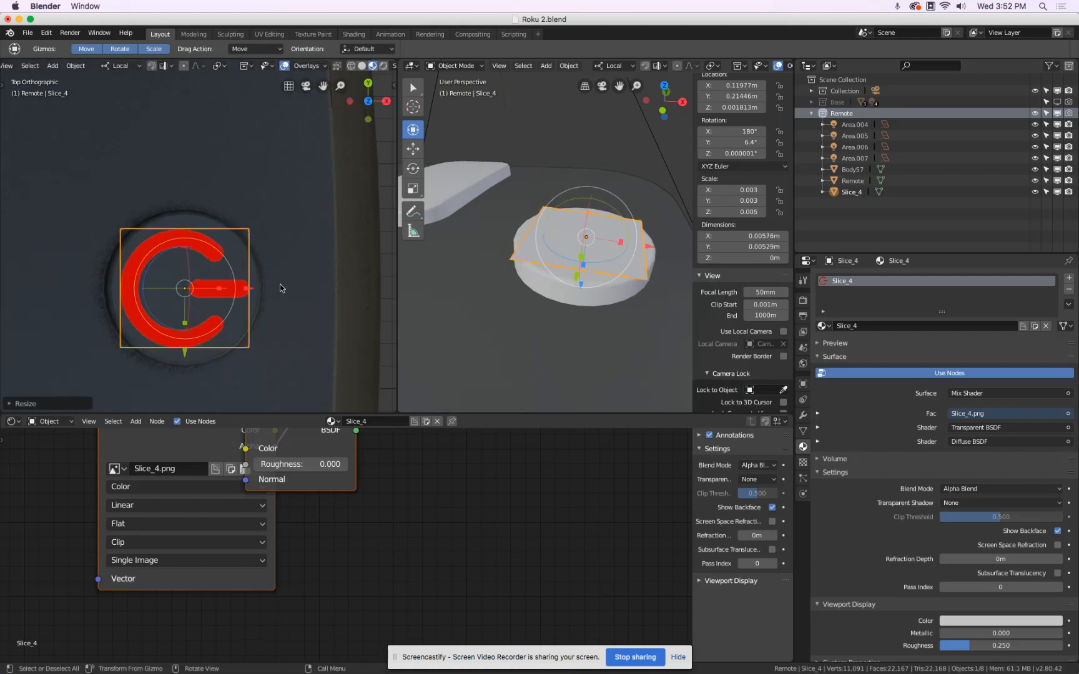
pyautogui.moveTo(253, 291); pyautogui.dragTo(255, 288)
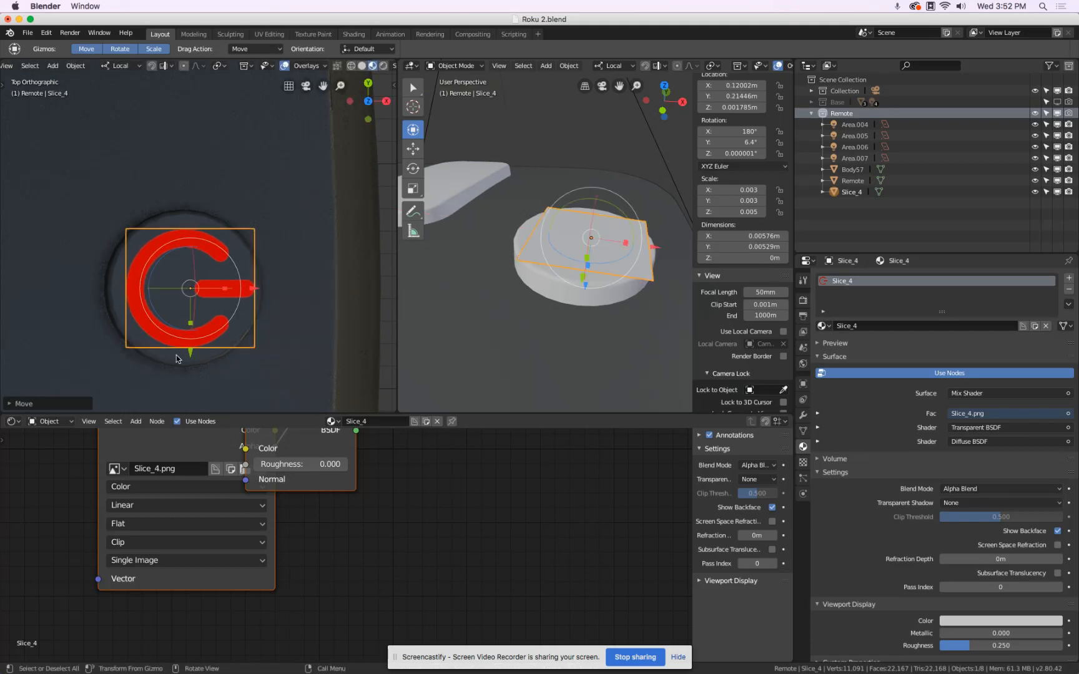
pyautogui.click(258, 219)
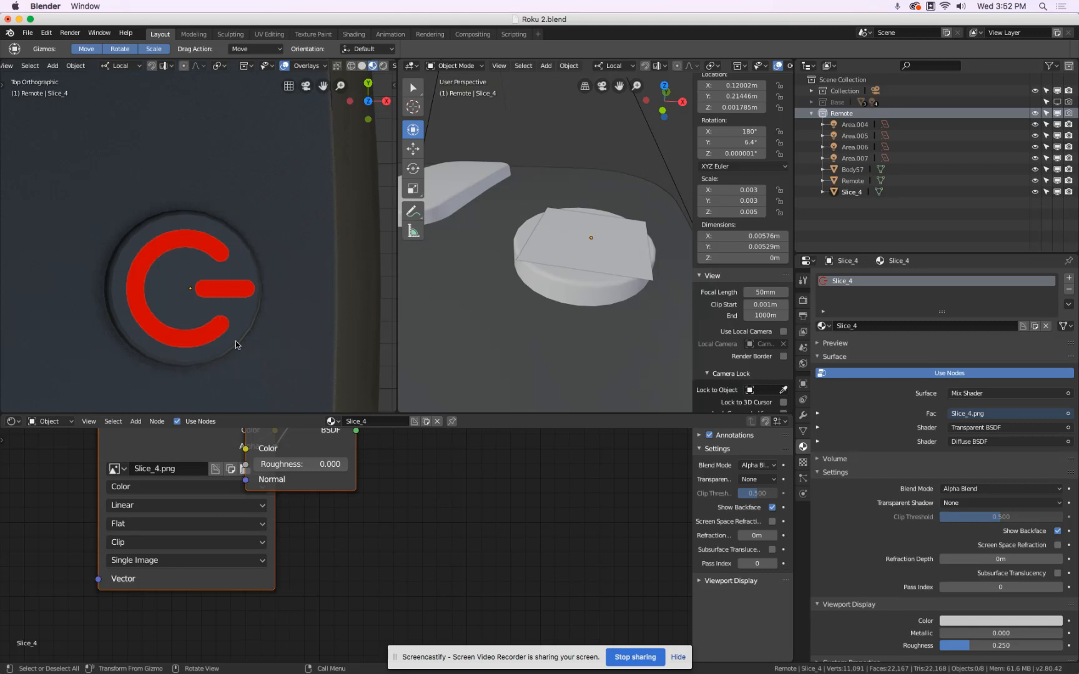
pyautogui.moveTo(291, 294); pyautogui.dragTo(175, 214, button='middle')
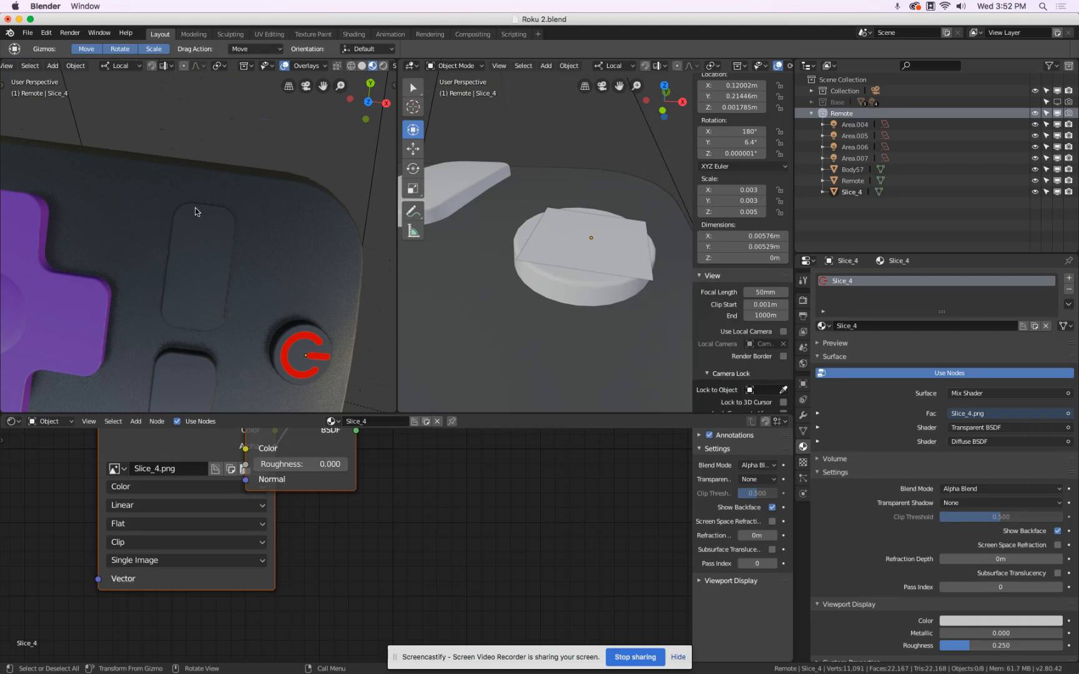
pyautogui.scroll(-5, 195, 211)
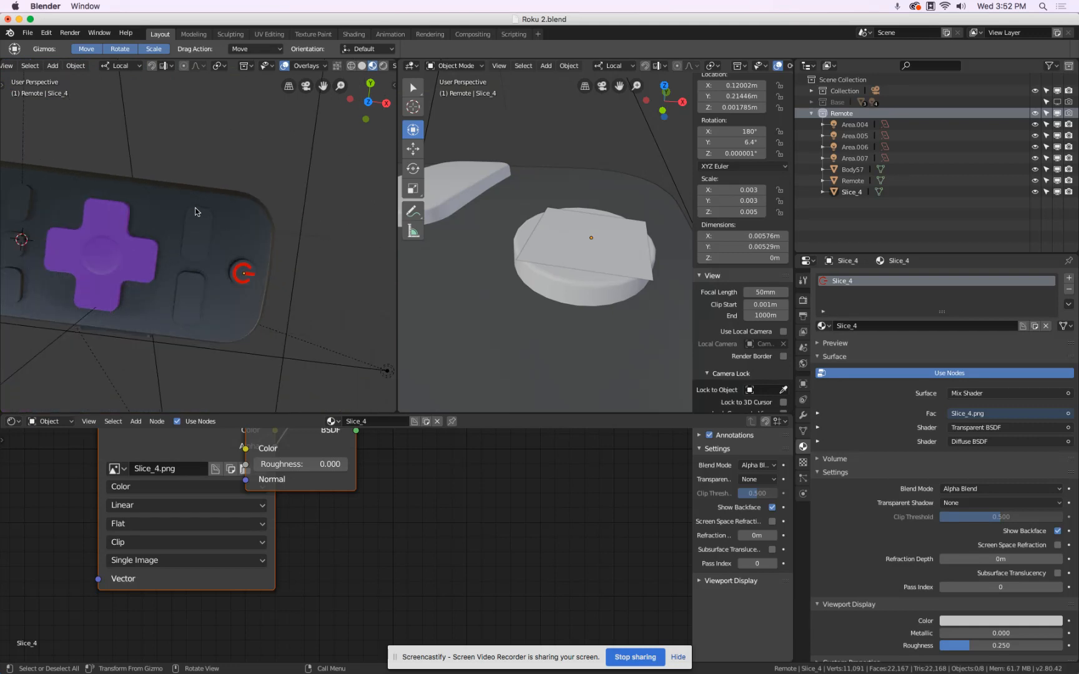
# Launch the Gravit Designer desktop app and log in with the account e-mail and password.
pyautogui.press('super+Tab')
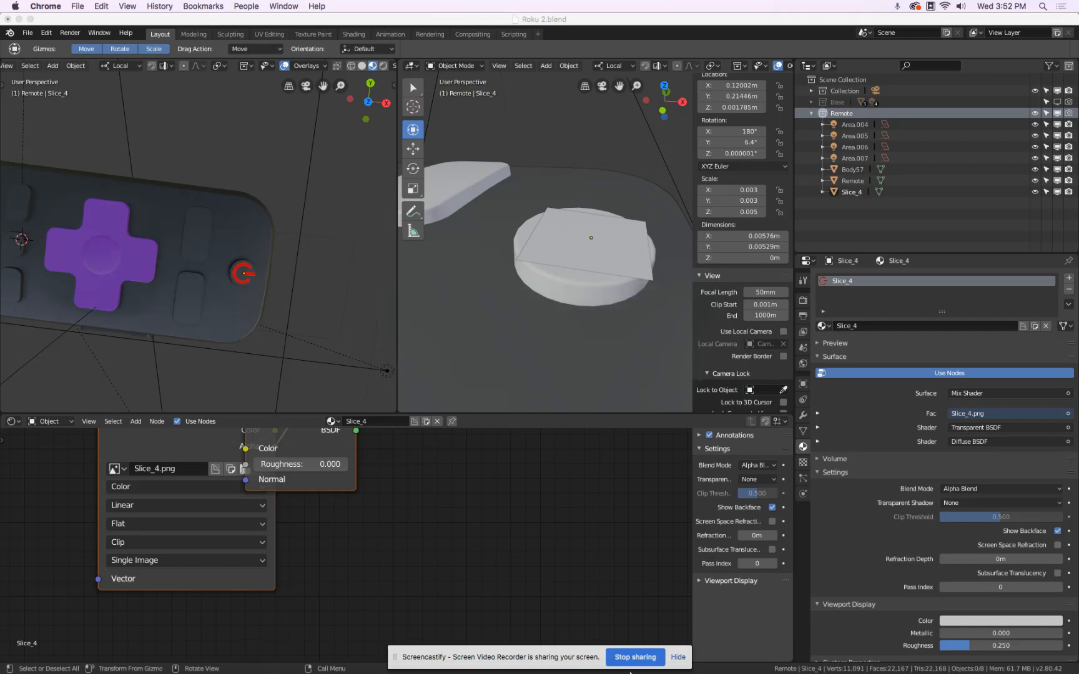
pyautogui.moveTo(405, 656)
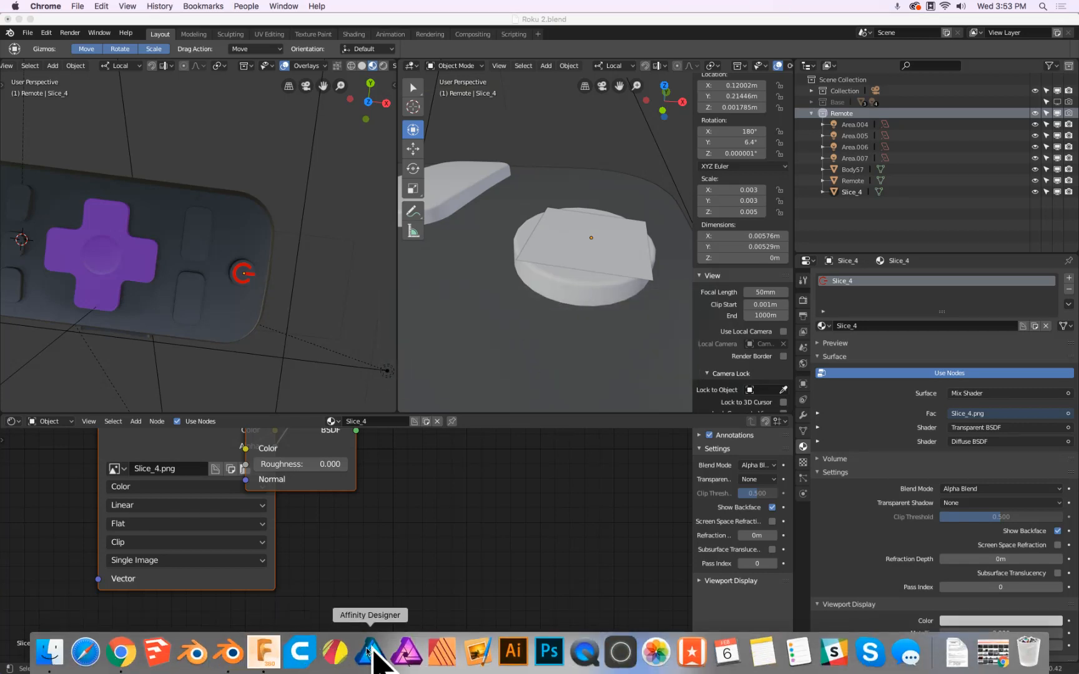
pyautogui.click(335, 652)
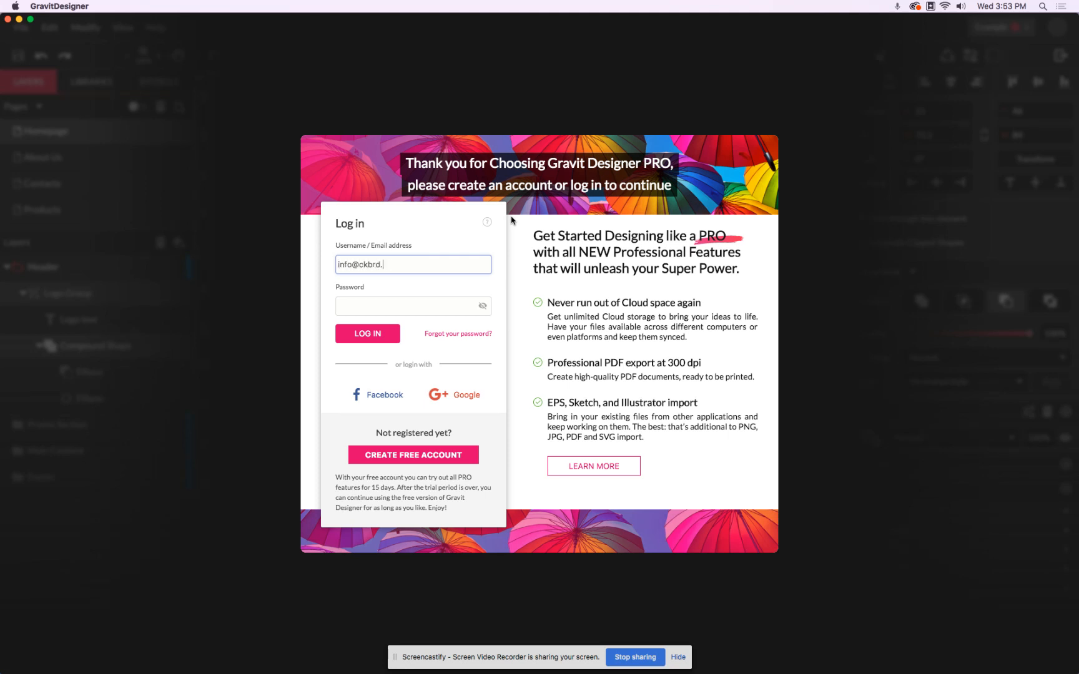
pyautogui.press('Tab')
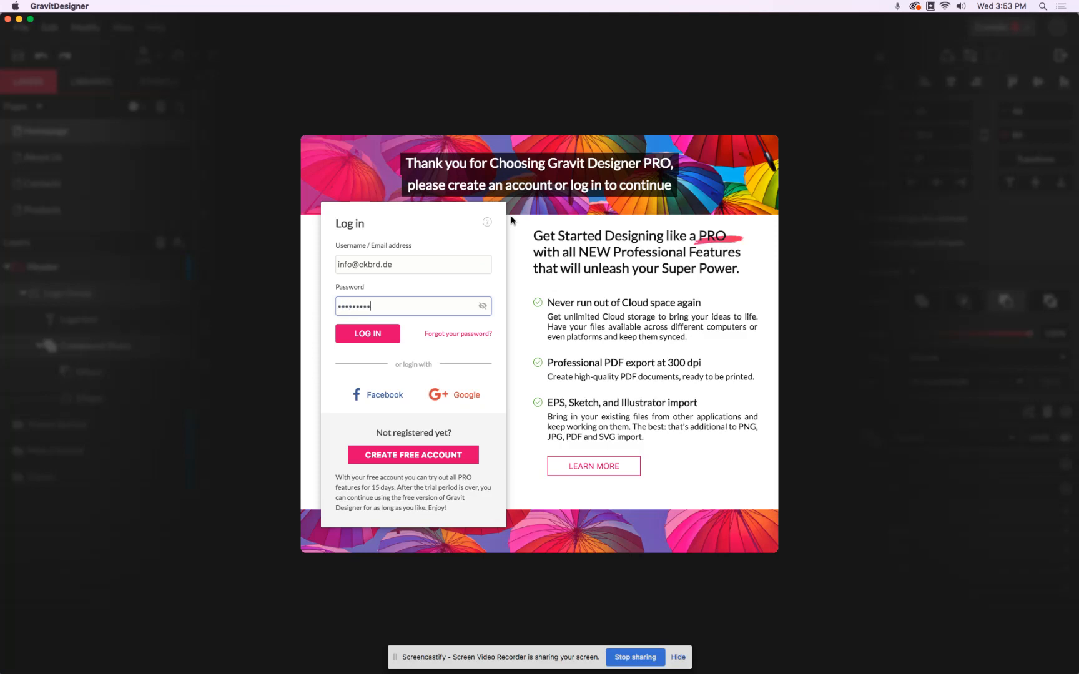
pyautogui.press('Return')
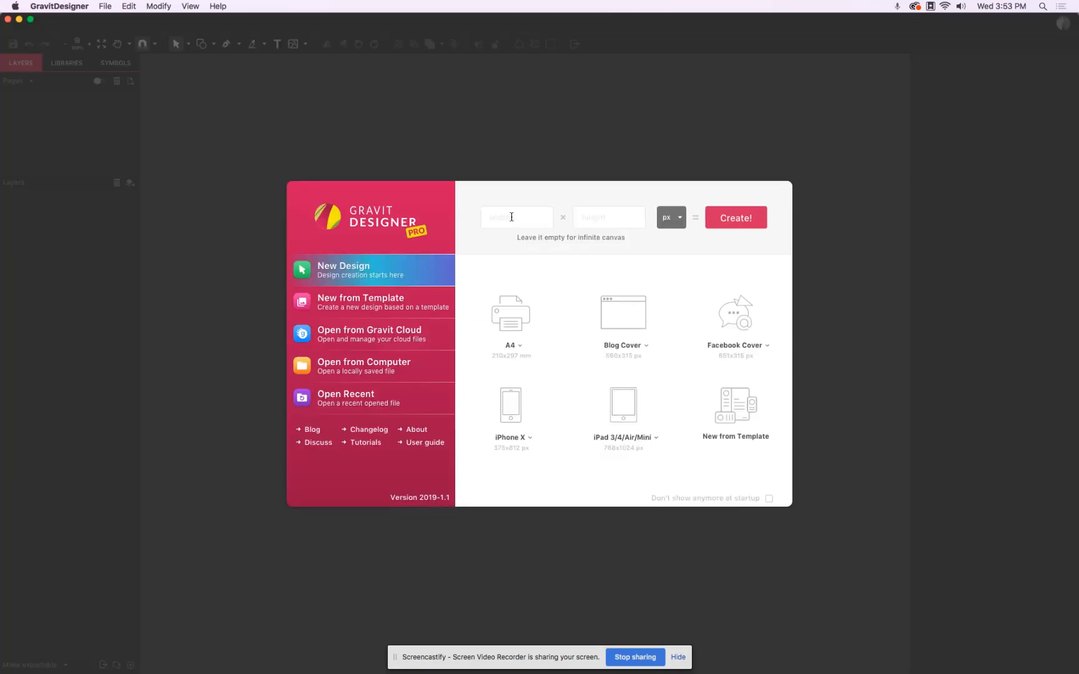
# Try to open the Gravit Cloud files from the start dialog and quit the Gravit Designer desktop app.
pyautogui.click(372, 332)
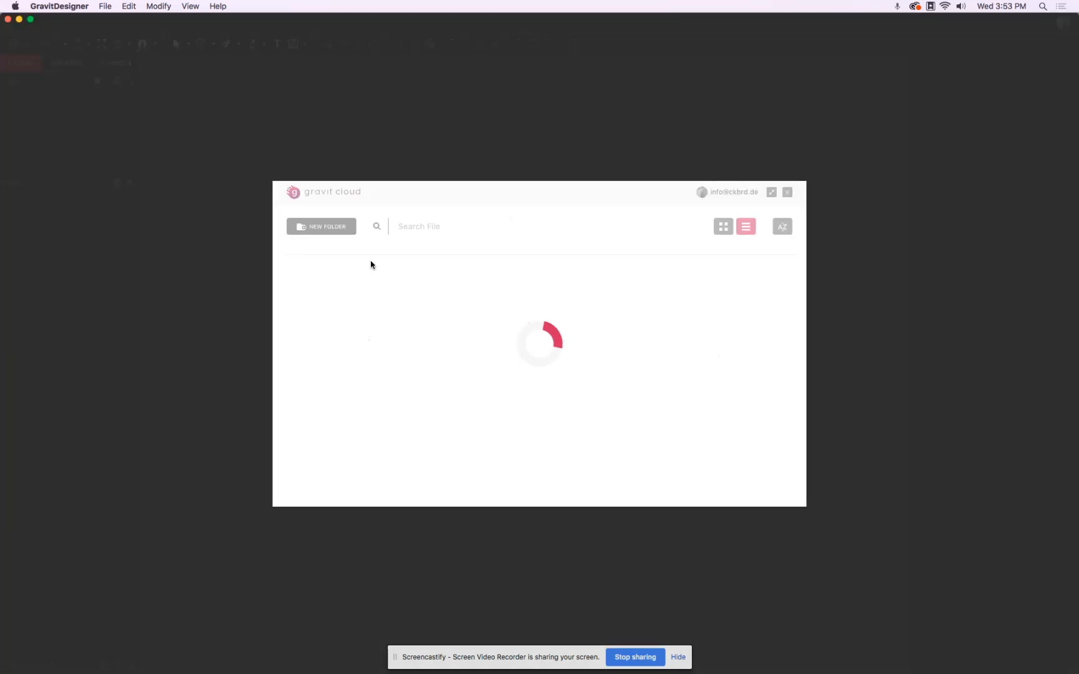
pyautogui.click(787, 193)
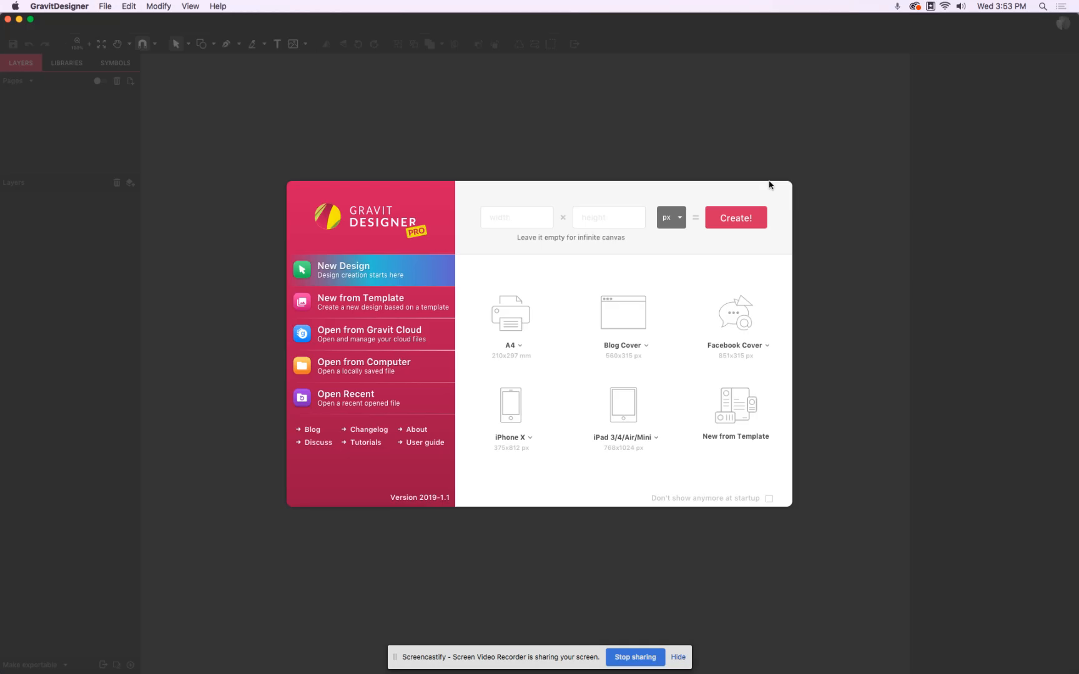
pyautogui.click(347, 332)
pyautogui.click(189, 147)
pyautogui.press('super+q')
# Switch to Chrome and open the bookmarked Gravit Designer web app in a new tab.
pyautogui.moveTo(230, 667)
pyautogui.click(122, 661)
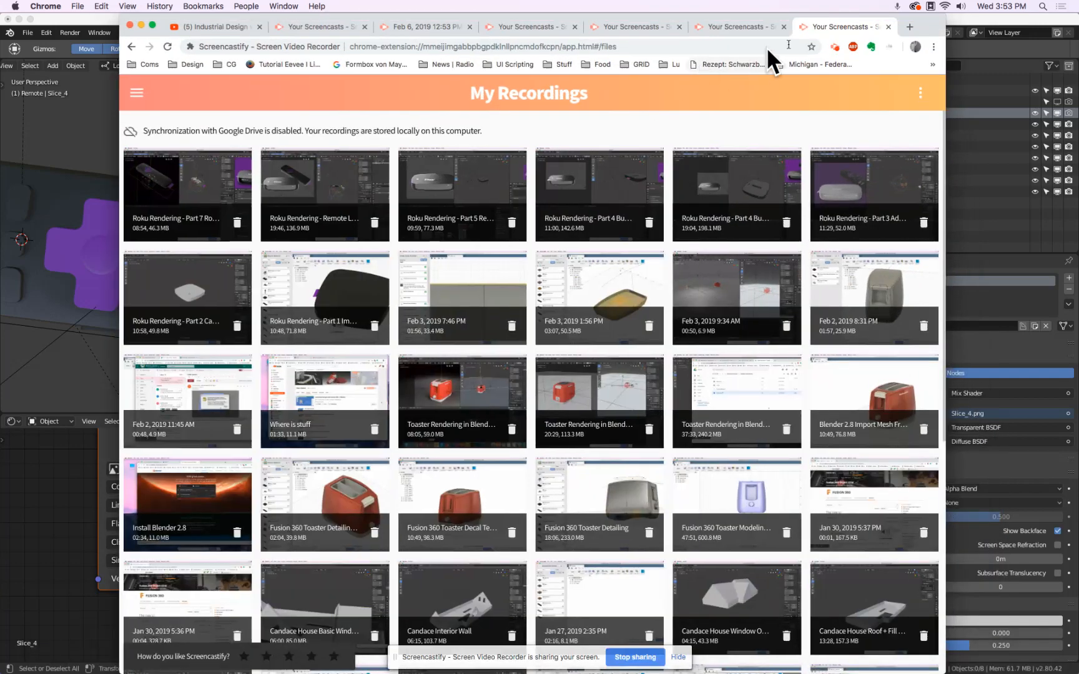
pyautogui.click(901, 27)
pyautogui.click(145, 64)
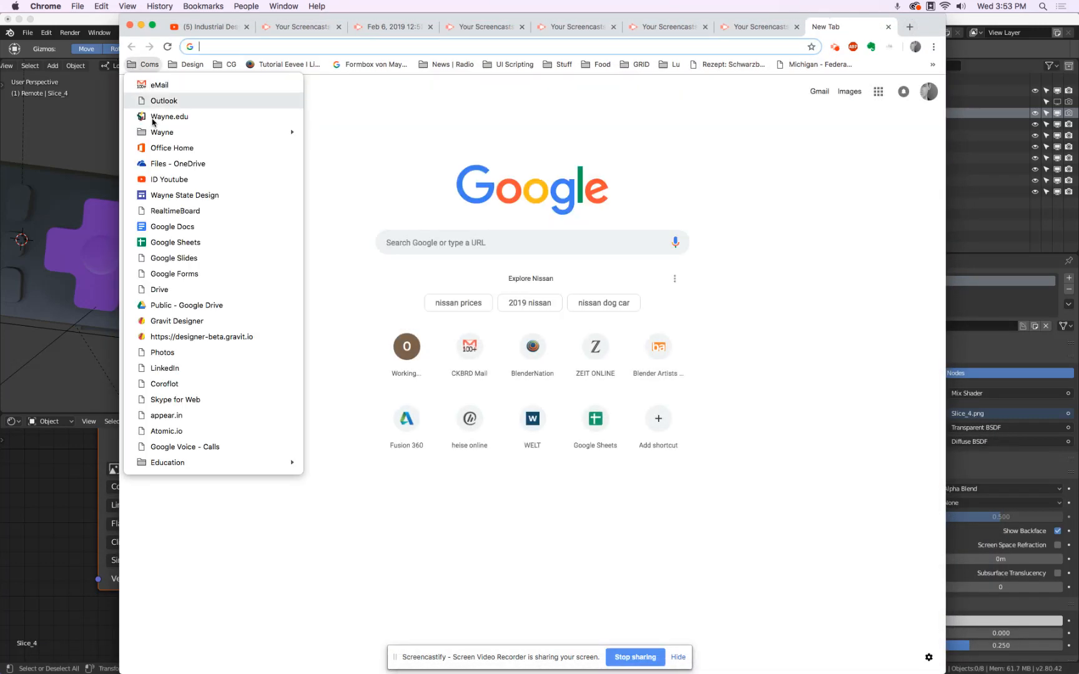
pyautogui.click(176, 321)
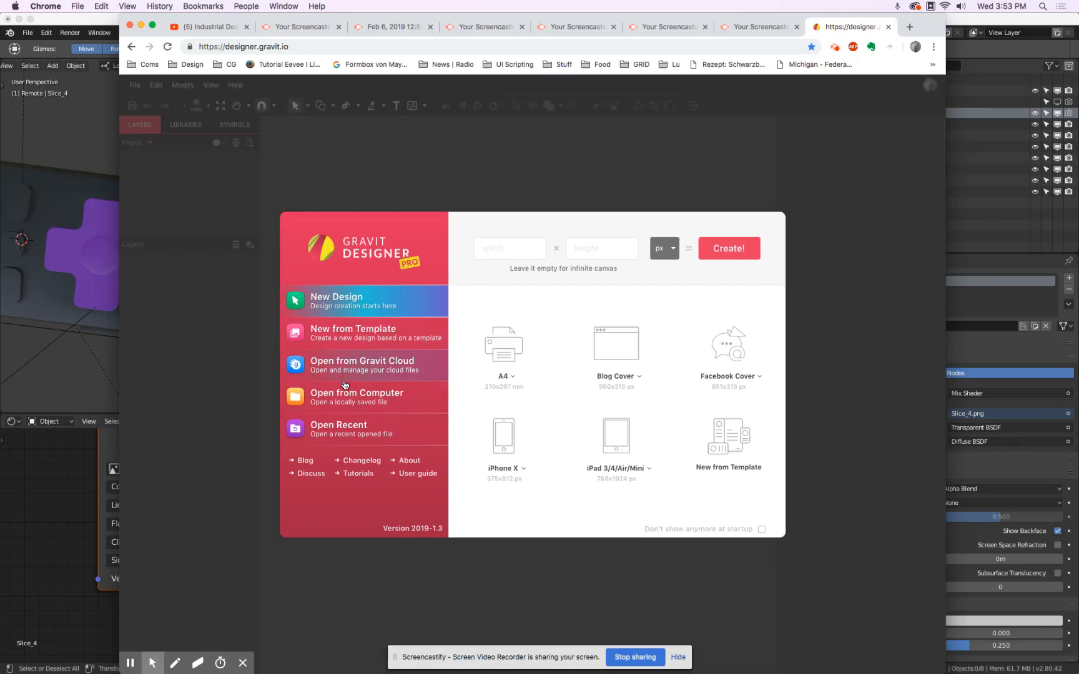
# Open the Roku Remote design from Gravit Cloud to view the button graphics and their slices.
pyautogui.click(342, 366)
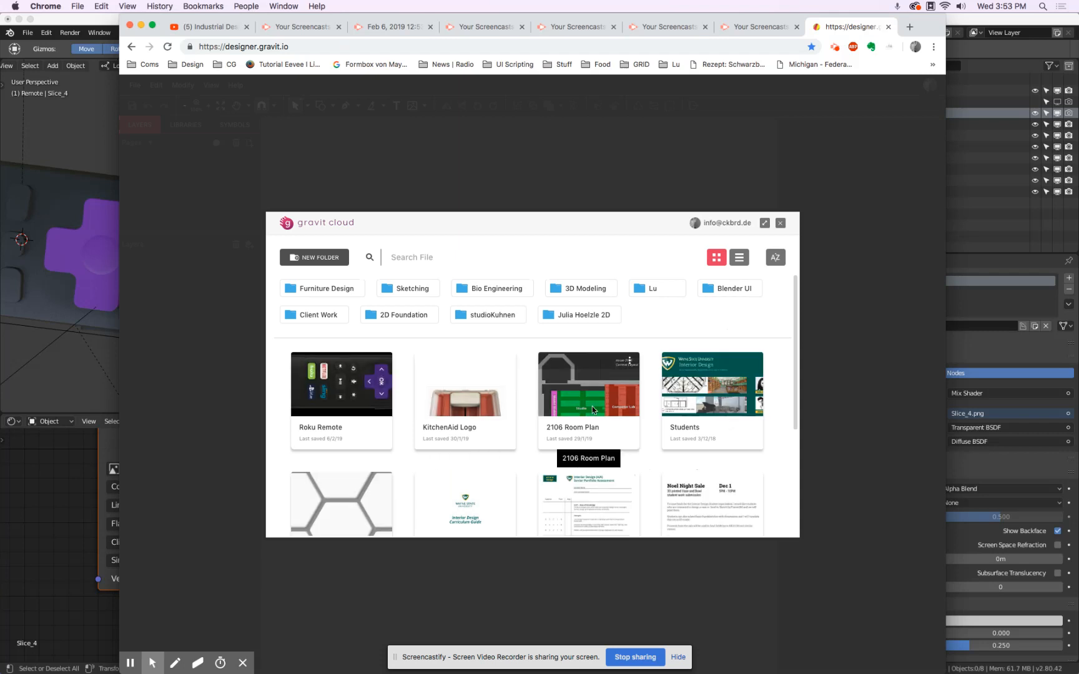
pyautogui.click(304, 421)
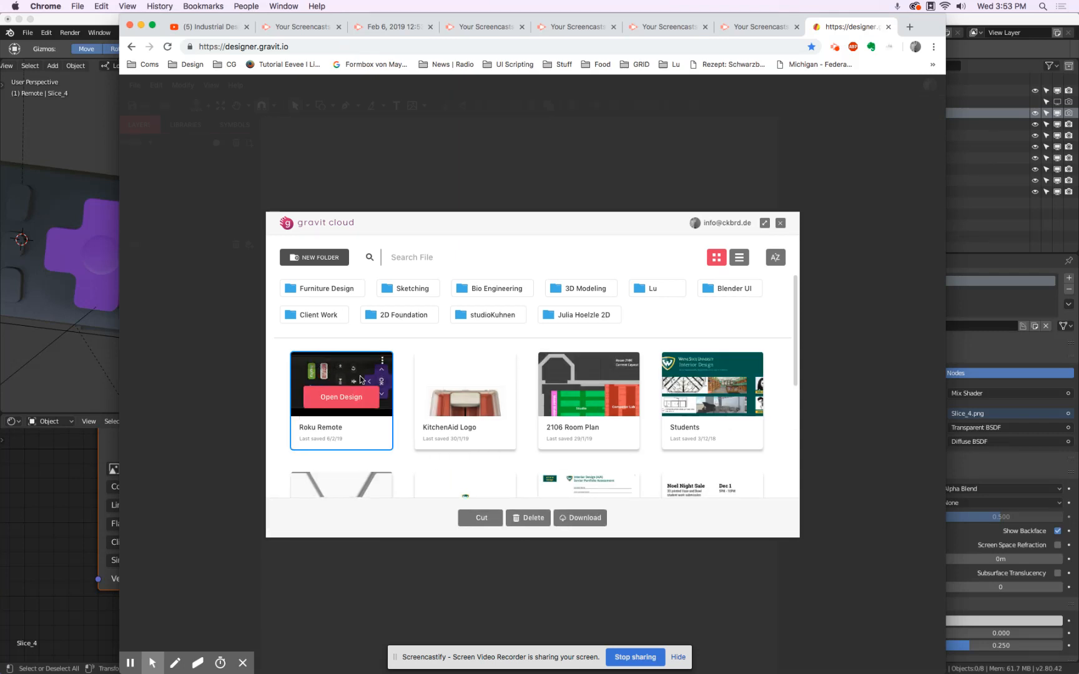
pyautogui.click(360, 398)
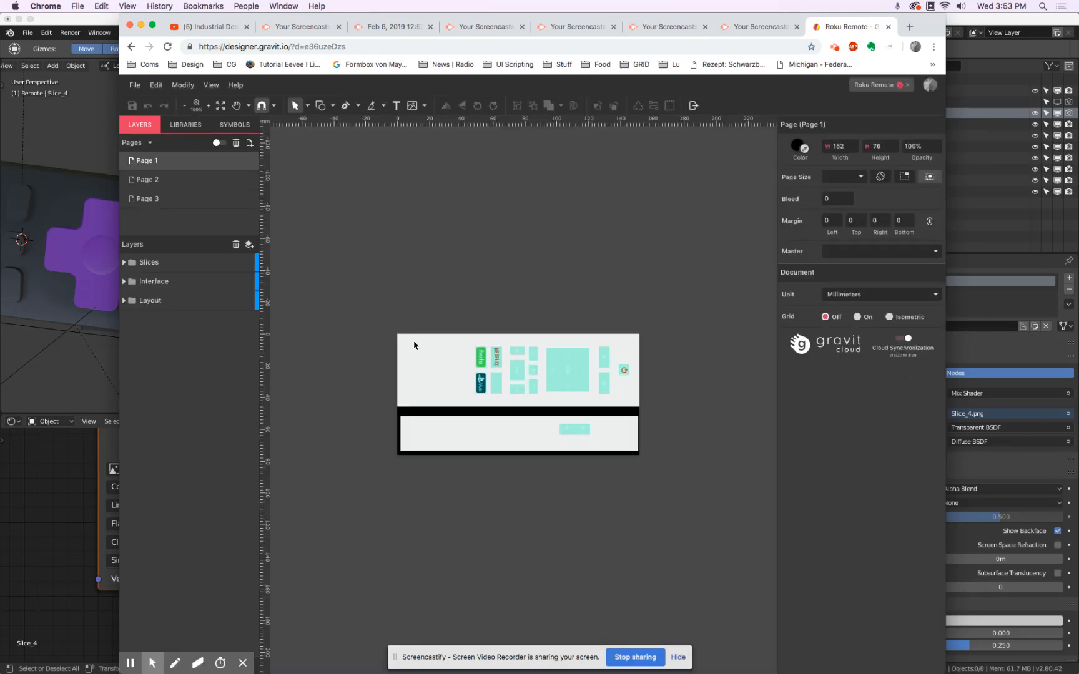
pyautogui.scroll(2, 623, 379)
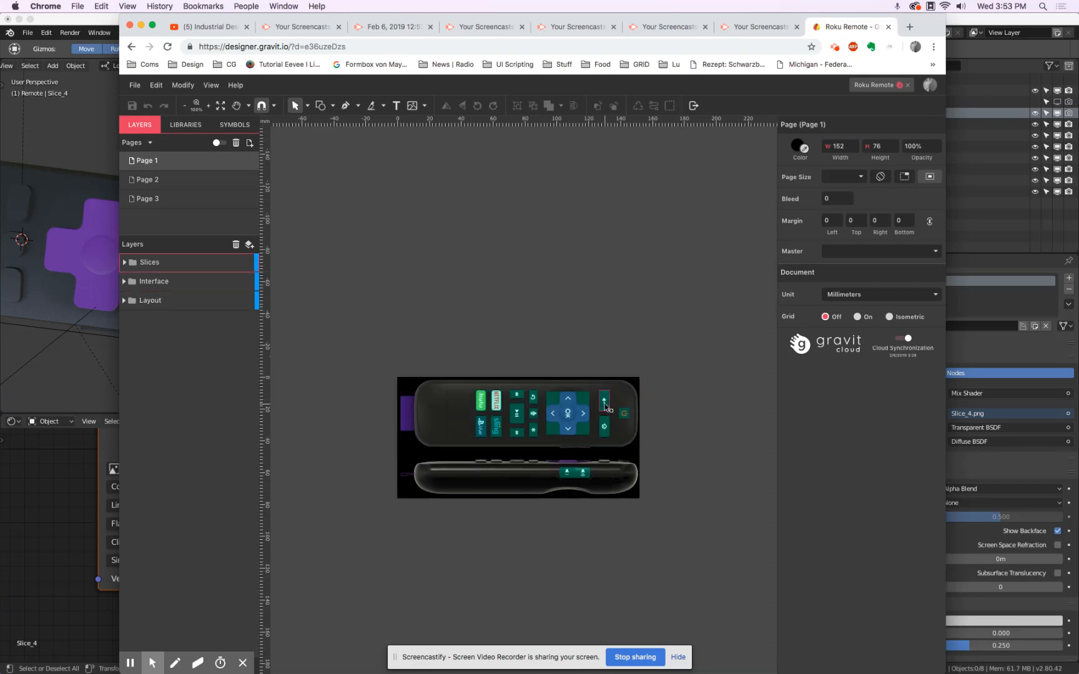
# Switch back to Blender and import Slice_2.png from the Textures folder as an image plane.
pyautogui.click(52, 519)
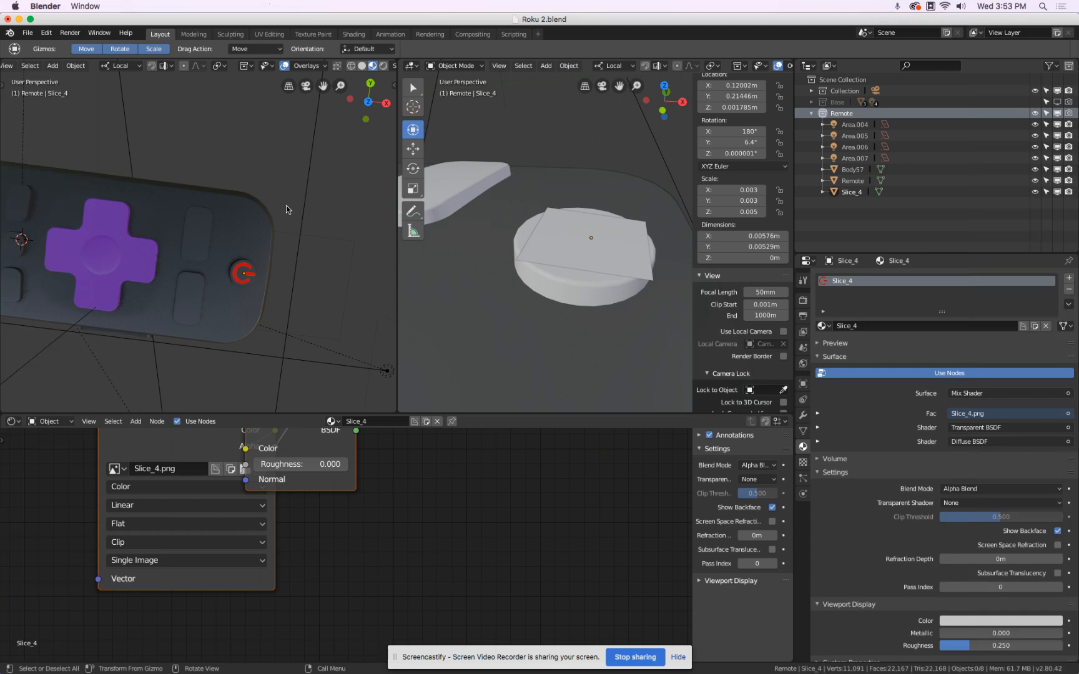
pyautogui.click(27, 32)
pyautogui.moveTo(65, 240)
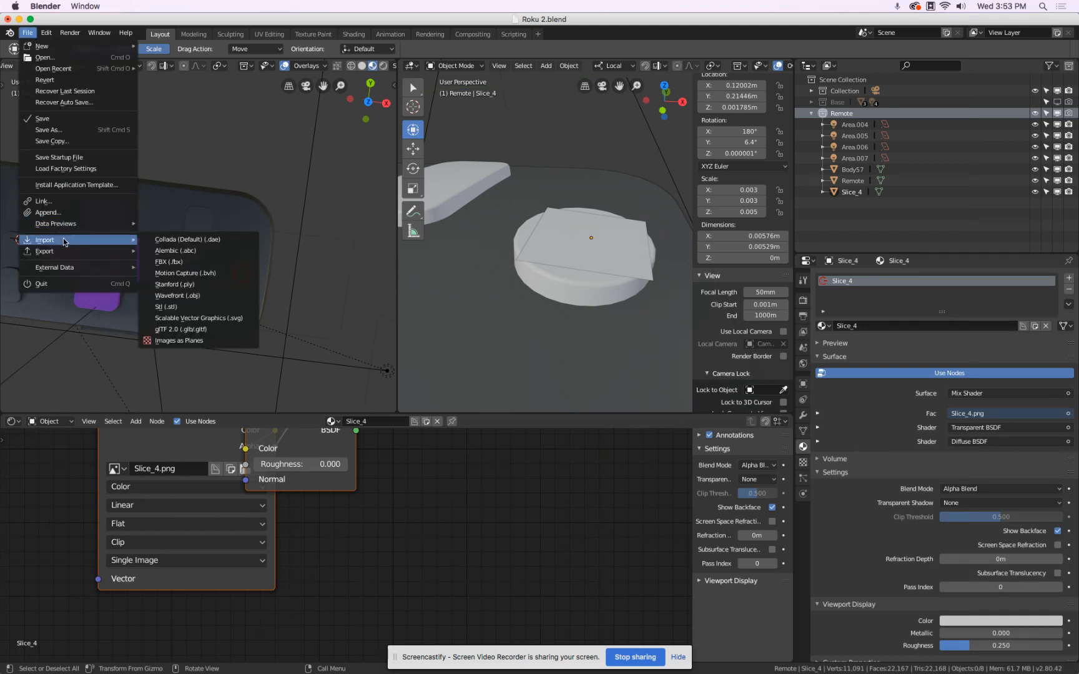
pyautogui.click(223, 340)
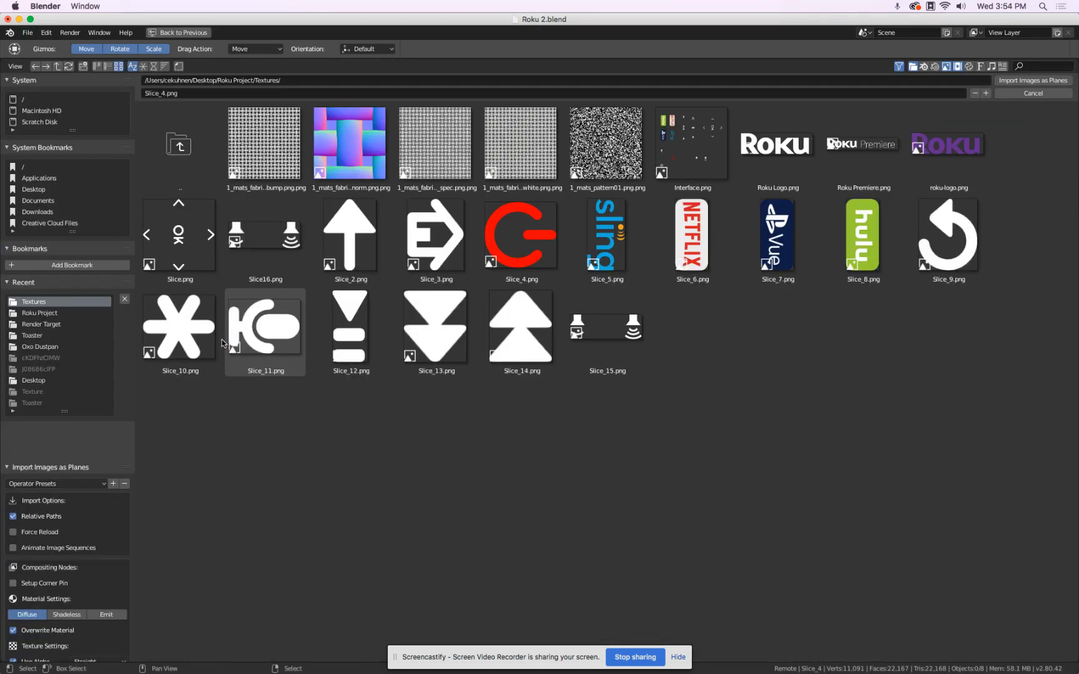
pyautogui.click(350, 234)
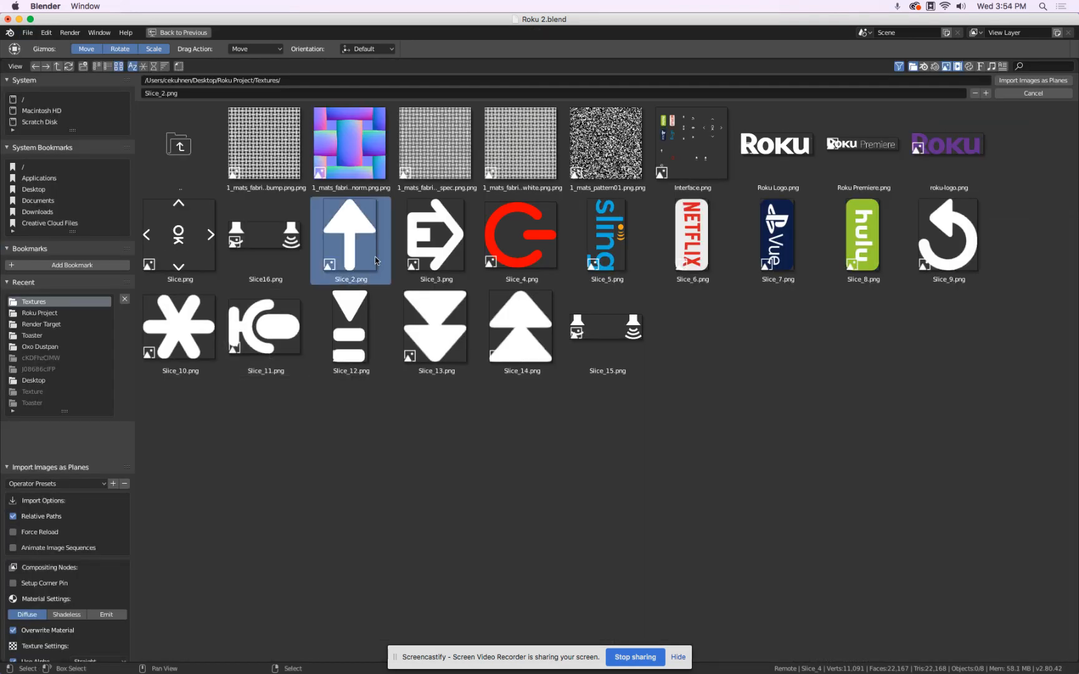
pyautogui.click(1033, 80)
# Select the imported Slice_2 arrow plane and scale it down to about 0.0557 by 0.0751 m.
pyautogui.click(304, 170)
pyautogui.scroll(-17, 295, 172)
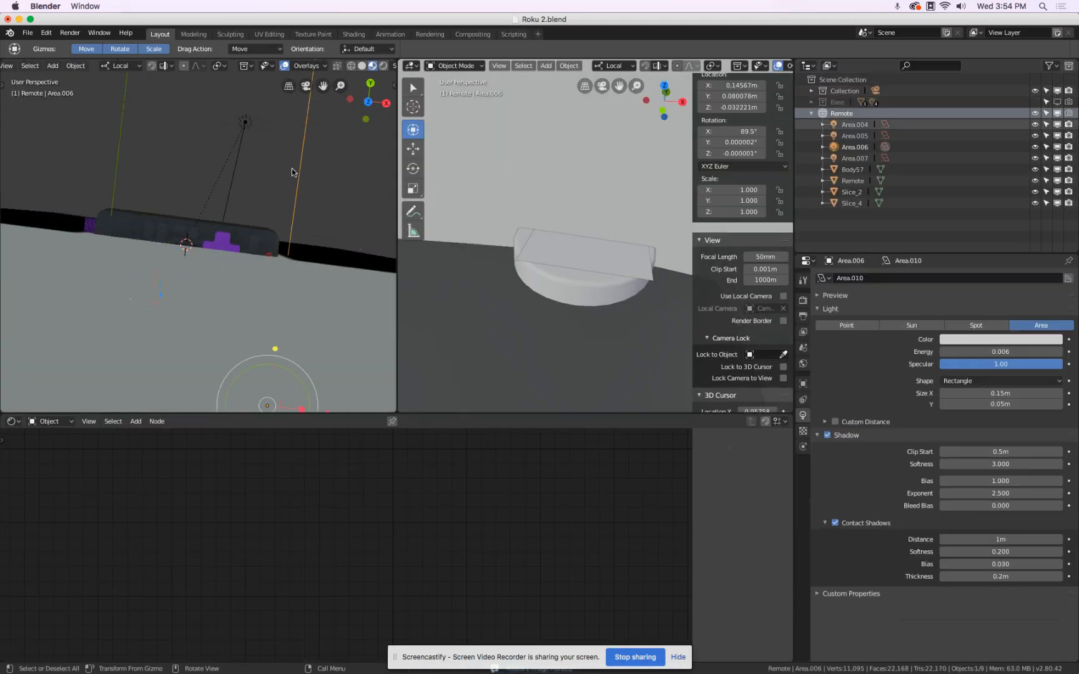
pyautogui.moveTo(325, 203); pyautogui.dragTo(342, 147, button='middle')
pyautogui.click(312, 175)
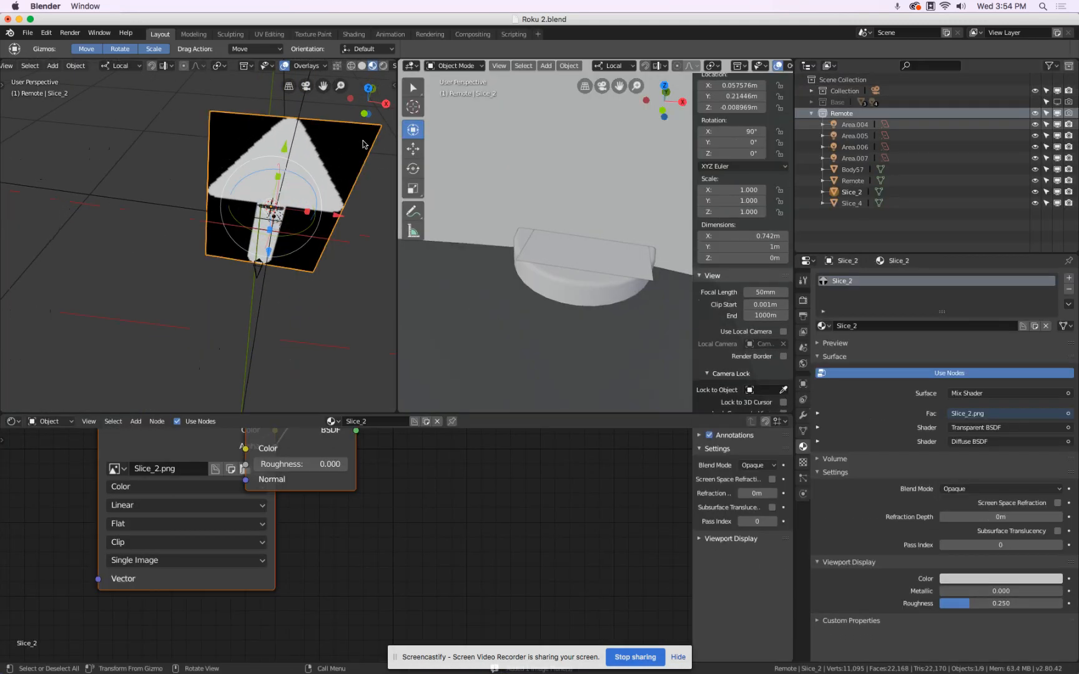
pyautogui.press('s')
pyautogui.click(289, 216)
pyautogui.scroll(6, 325, 169)
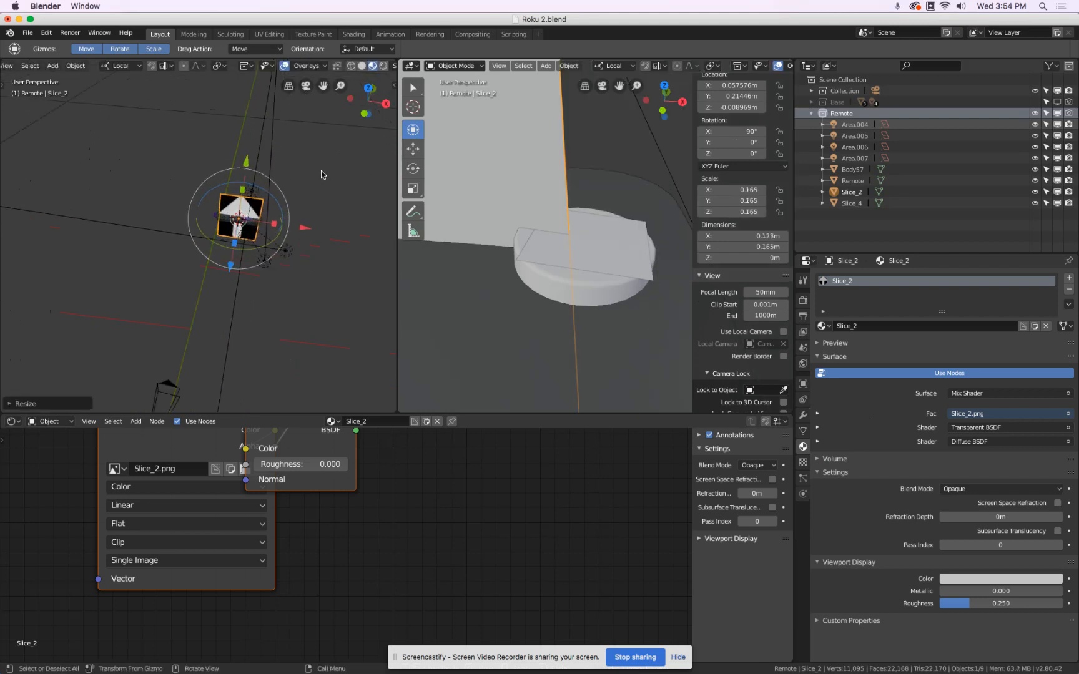
pyautogui.press('s')
pyautogui.click(233, 235)
# Raise the Slice_2 arrow plane above the remote and scale it down to about 0.0141 by 0.019 m.
pyautogui.press('g')
pyautogui.press('z')
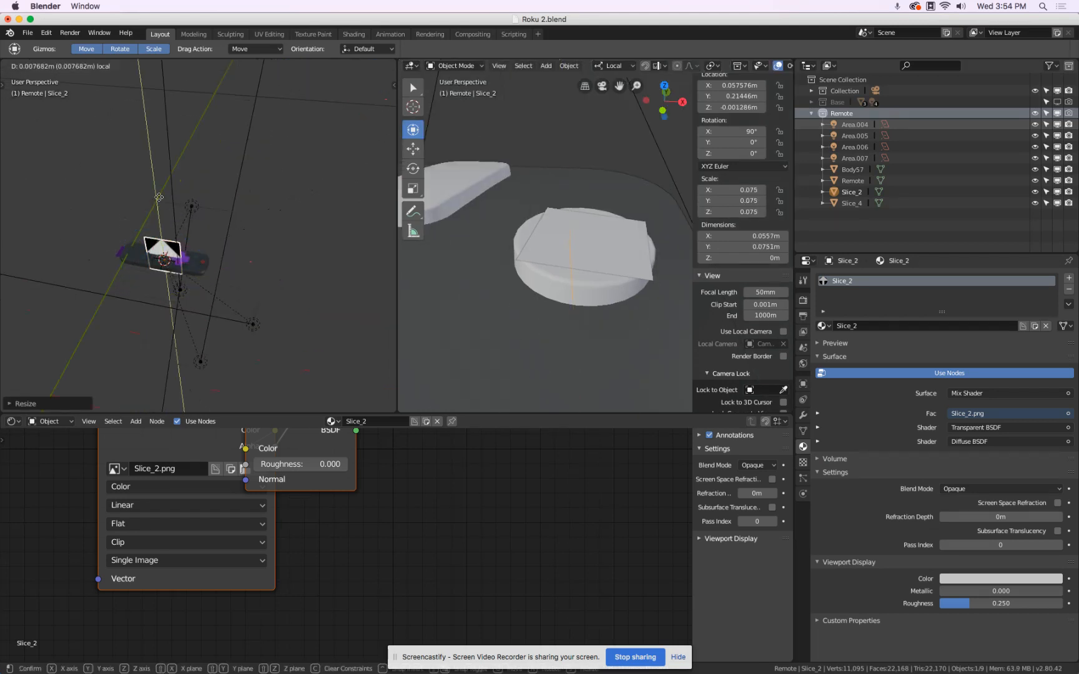
pyautogui.click(248, 192)
pyautogui.scroll(2, 247, 191)
pyautogui.press('s')
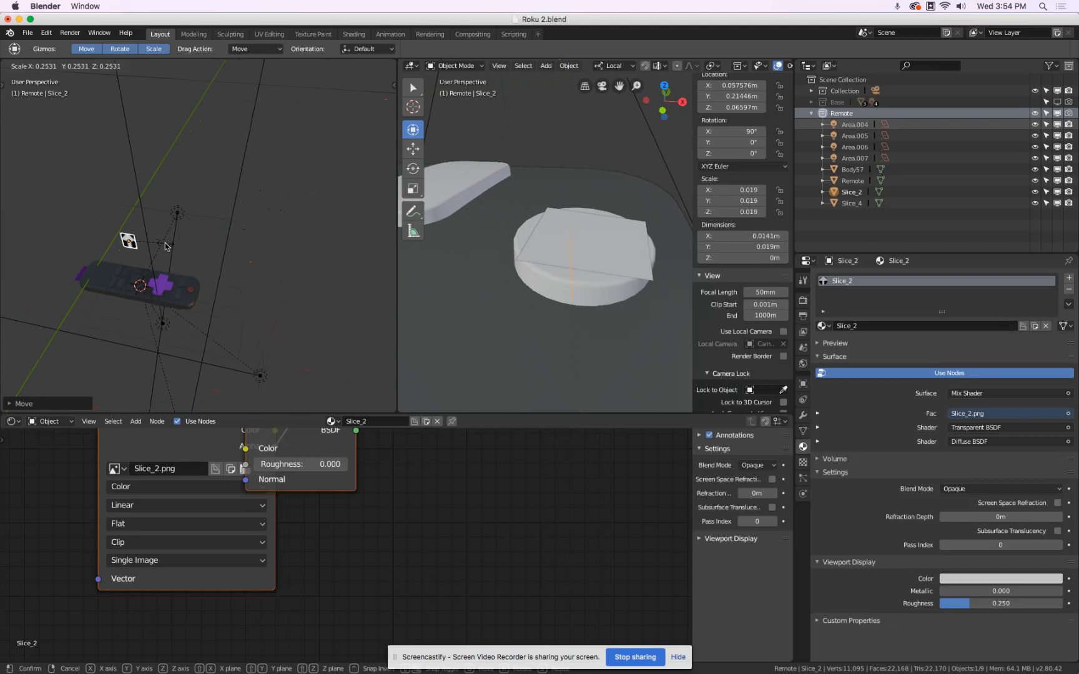
pyautogui.click(157, 240)
# Set the Slice_2 material's blend mode to Alpha Blend and scale the arrow plane down to about 0.00627 by 0.00845 m.
pyautogui.click(970, 488)
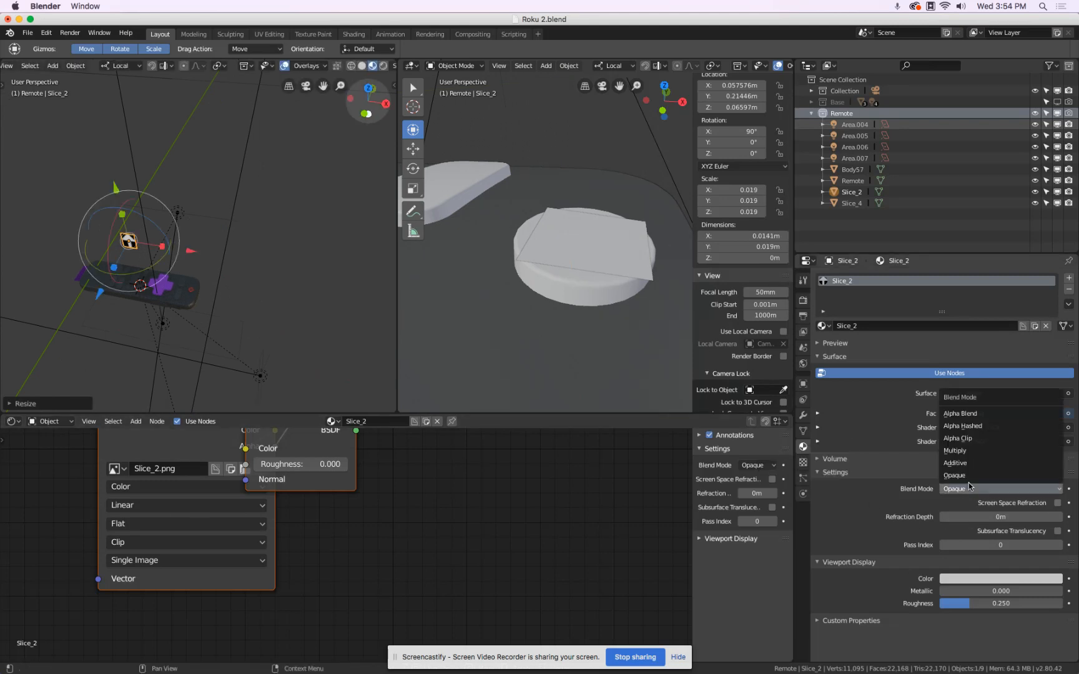
pyautogui.click(981, 412)
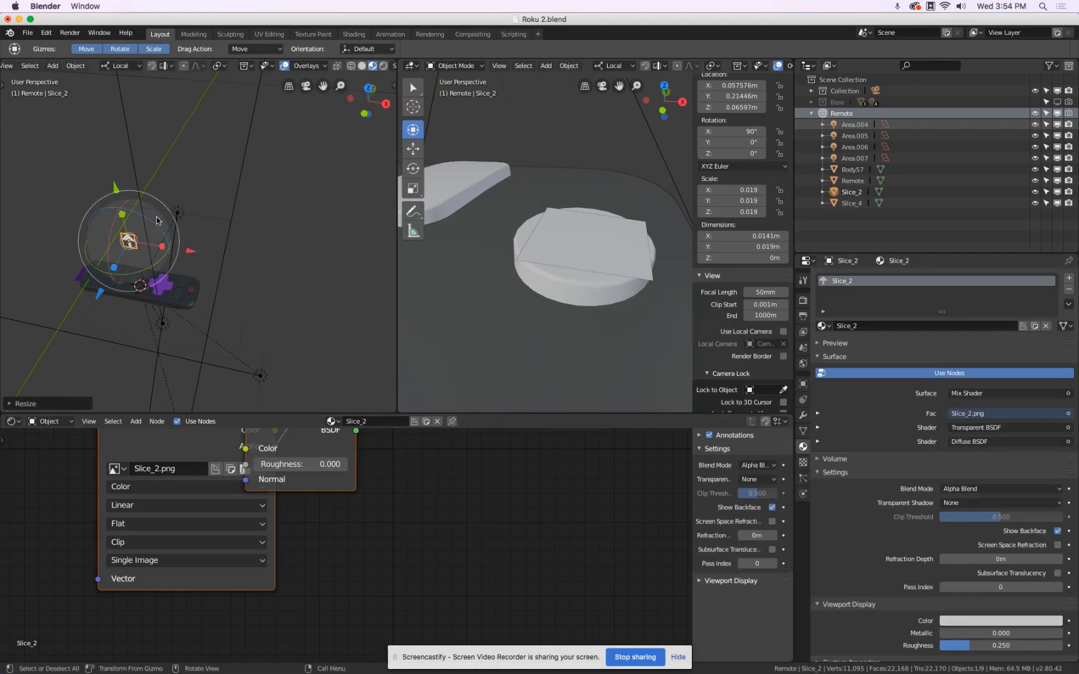
pyautogui.scroll(3, 151, 260)
pyautogui.press('s')
pyautogui.click(159, 261)
# Move the arrow plane along its local X and Y axes to the elongated button beside the power button.
pyautogui.press('g')
pyautogui.press('x')
pyautogui.click(228, 275)
pyautogui.press('g')
pyautogui.press('y')
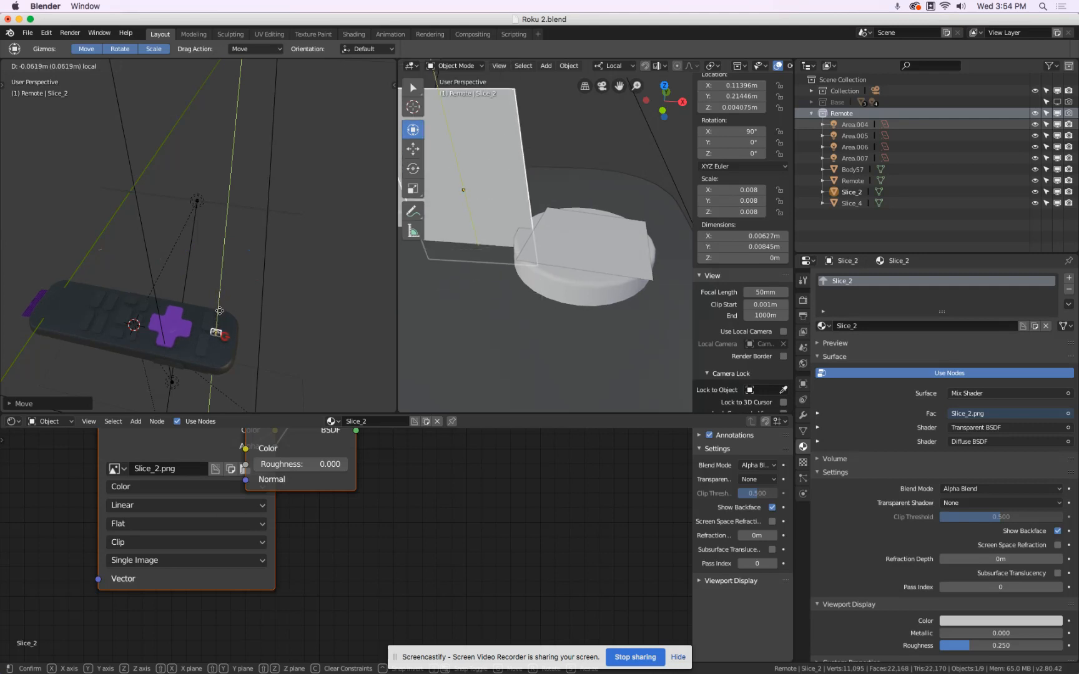
pyautogui.click(246, 311)
# Adjust the arrow plane's position directly over the elongated button, to about X 0.10723 m and Z 0.002728 m.
pyautogui.keyDown('shift'); pyautogui.moveTo(458, 261); pyautogui.dragTo(579, 351, button='middle'); pyautogui.keyUp('shift')
pyautogui.moveTo(659, 300); pyautogui.dragTo(454, 306)
pyautogui.moveTo(442, 347); pyautogui.dragTo(493, 269)
pyautogui.press('g')
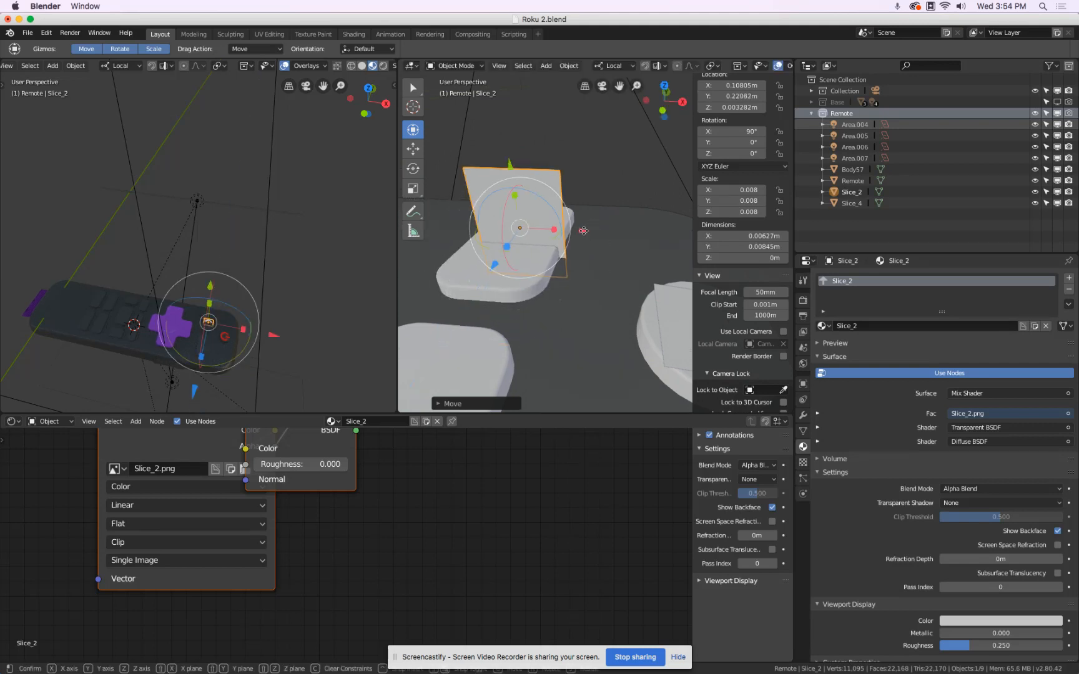
pyautogui.click(525, 205)
pyautogui.moveTo(497, 166); pyautogui.dragTo(504, 176)
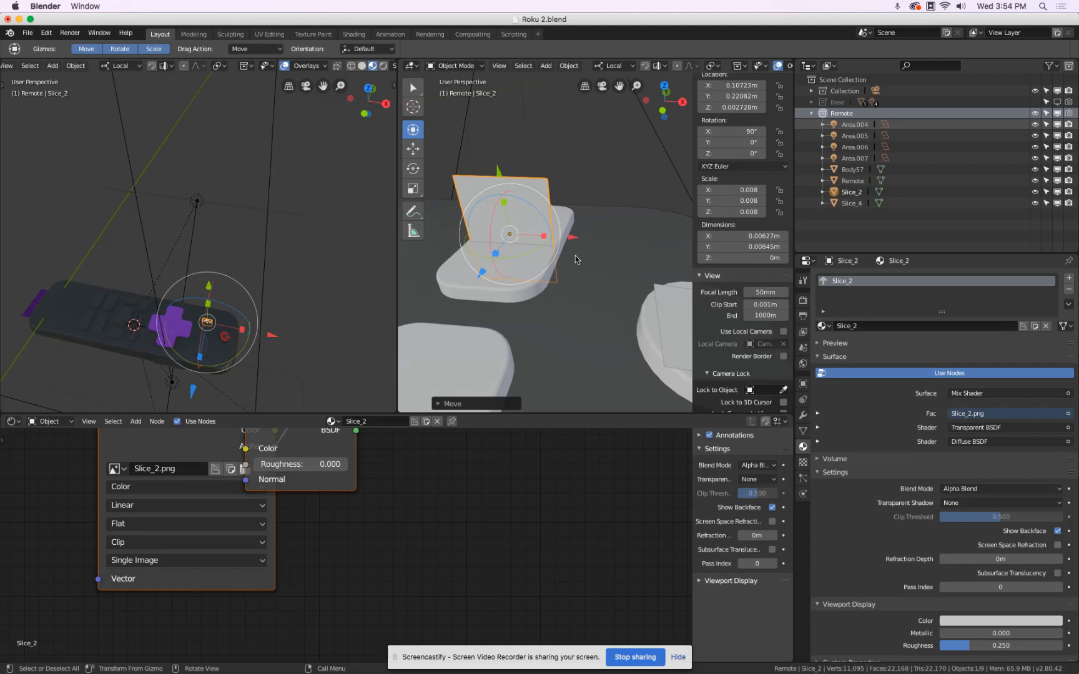
# Lay the arrow plane along the button's surface with an X rotation of about -2.96° and lower it to about Z 0.002256 m.
pyautogui.moveTo(621, 251); pyautogui.dragTo(552, 236, button='middle')
pyautogui.moveTo(552, 235); pyautogui.dragTo(603, 238)
pyautogui.moveTo(595, 270); pyautogui.dragTo(544, 193, button='middle')
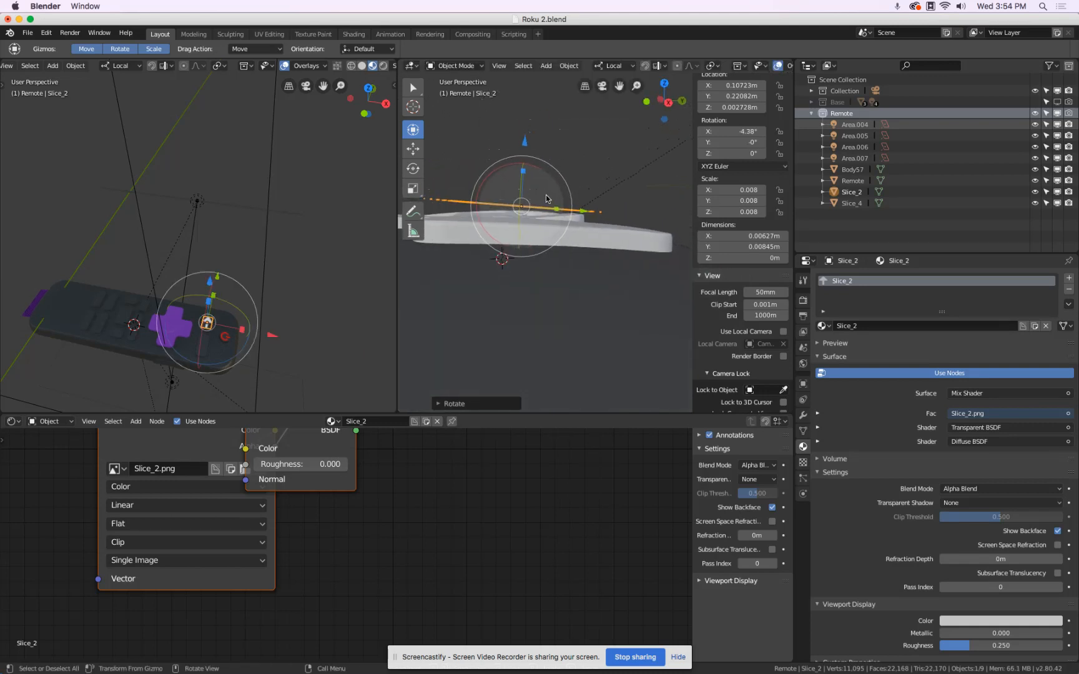
pyautogui.moveTo(585, 210); pyautogui.dragTo(614, 217)
pyautogui.moveTo(593, 238); pyautogui.dragTo(590, 237, button='middle')
pyautogui.moveTo(560, 149)
pyautogui.mouseDown()
pyautogui.moveTo(571, 191)
pyautogui.moveTo(559, 153)
pyautogui.mouseUp()
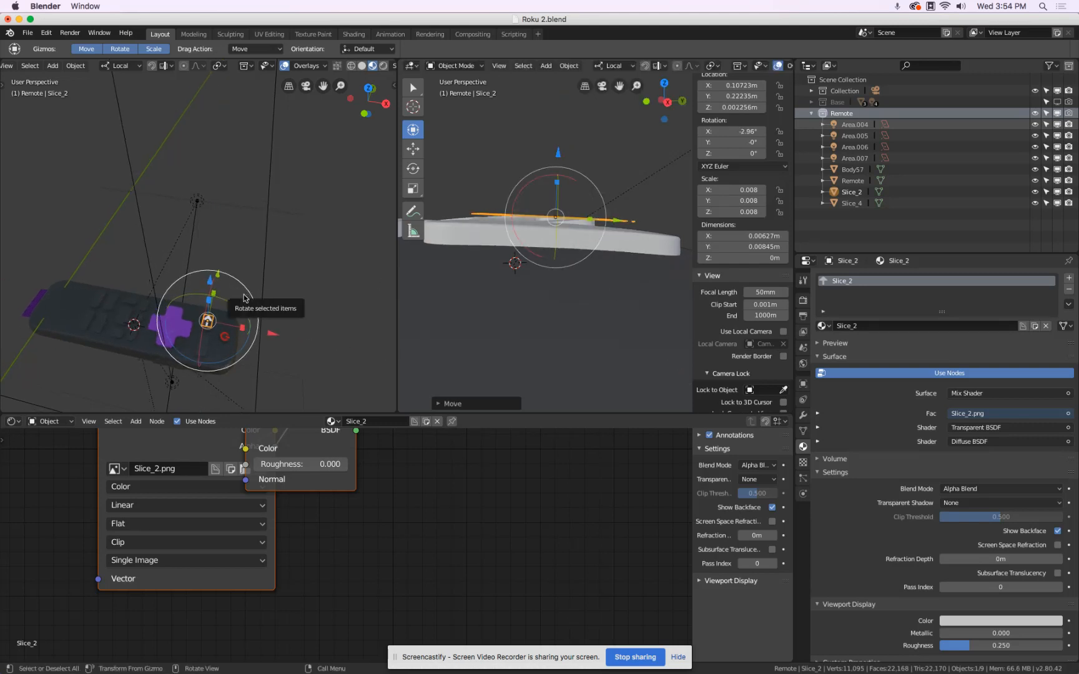
# Frame the arrow plane from above and scale it down to fit within the button's outline.
pyautogui.press('KP_7')
pyautogui.press('KP_Decimal')
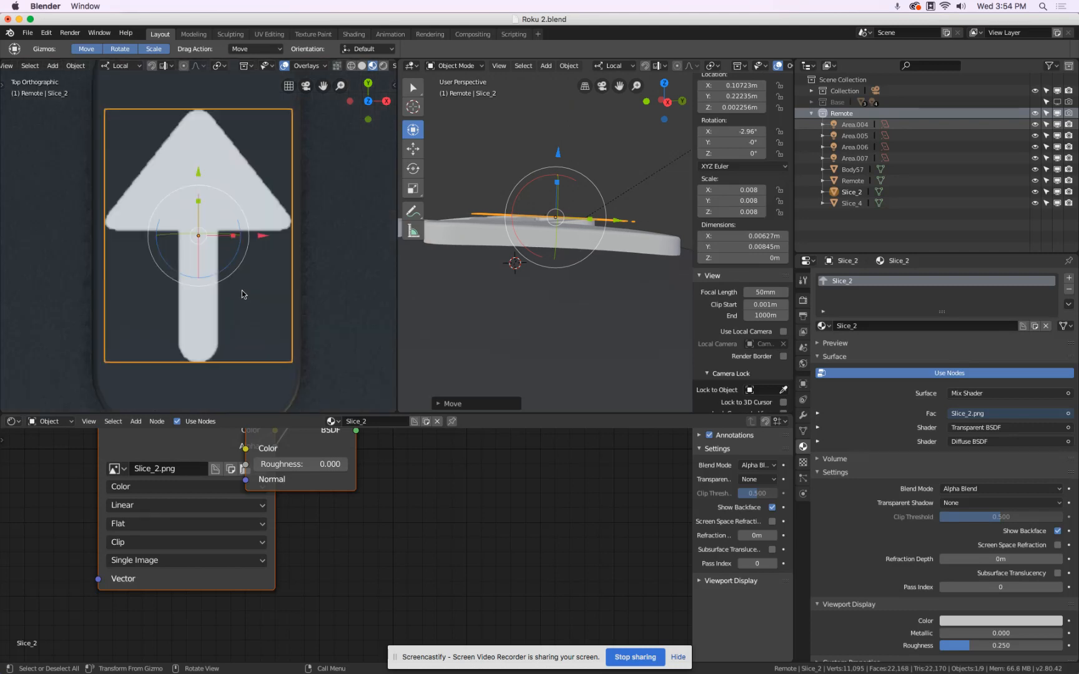
pyautogui.scroll(-5, 246, 281)
pyautogui.scroll(1, 251, 270)
pyautogui.scroll(2, 250, 271)
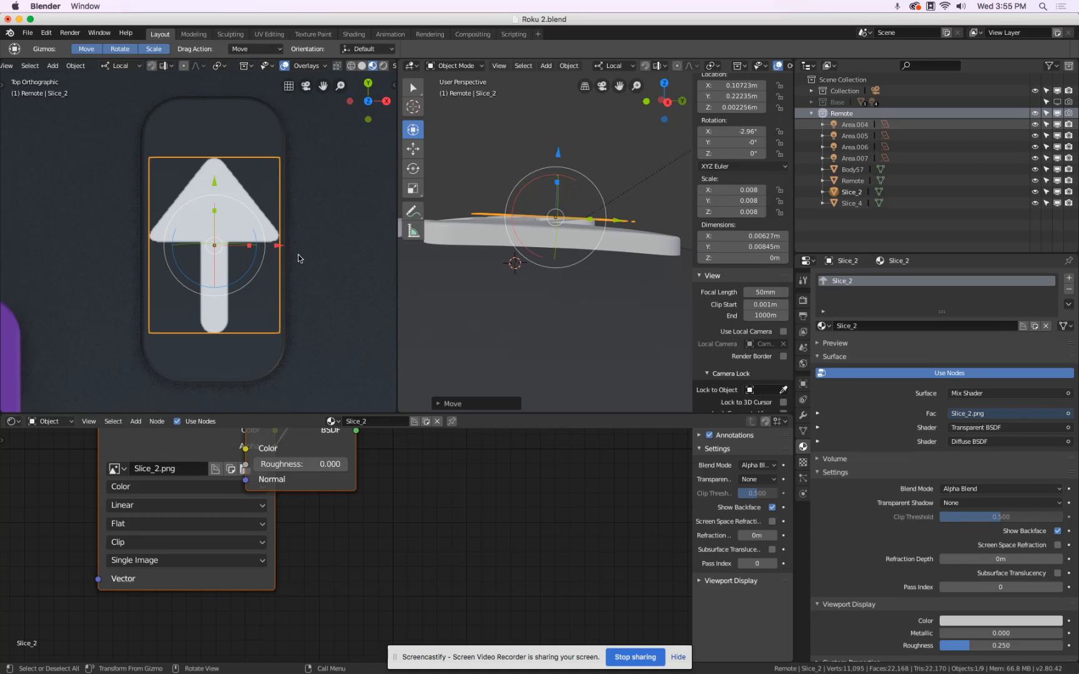
pyautogui.press('s')
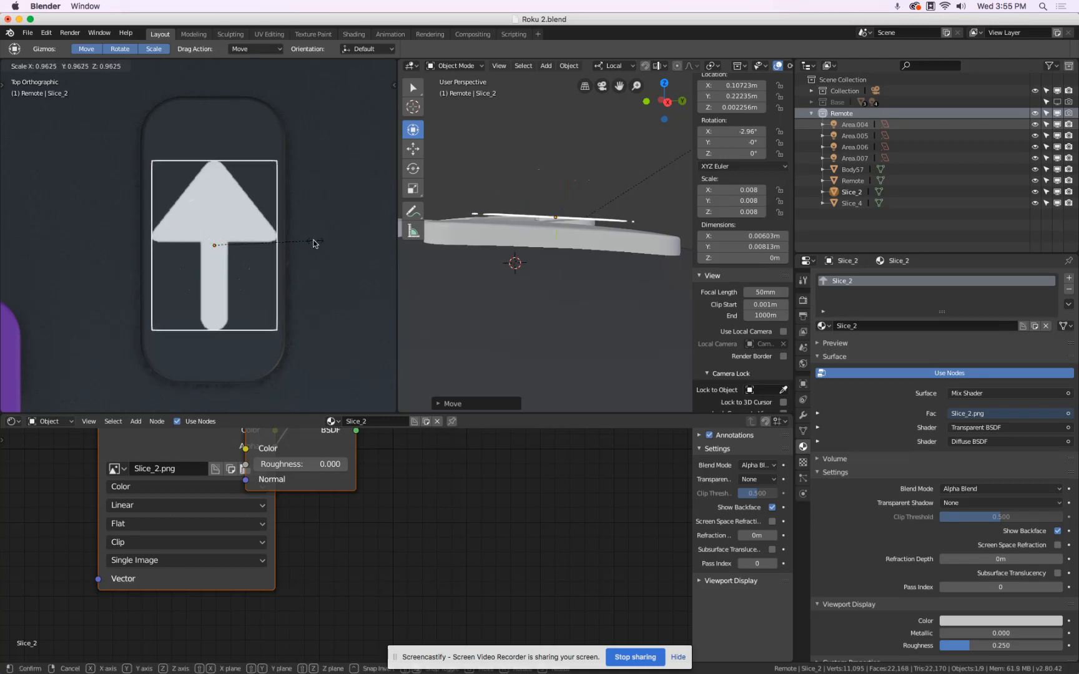
pyautogui.click(293, 245)
# Compare with the Roku Remote design in Chrome, return to Blender and scale the arrow plane to about 0.00421 by 0.00567 m.
pyautogui.press('super+Tab')
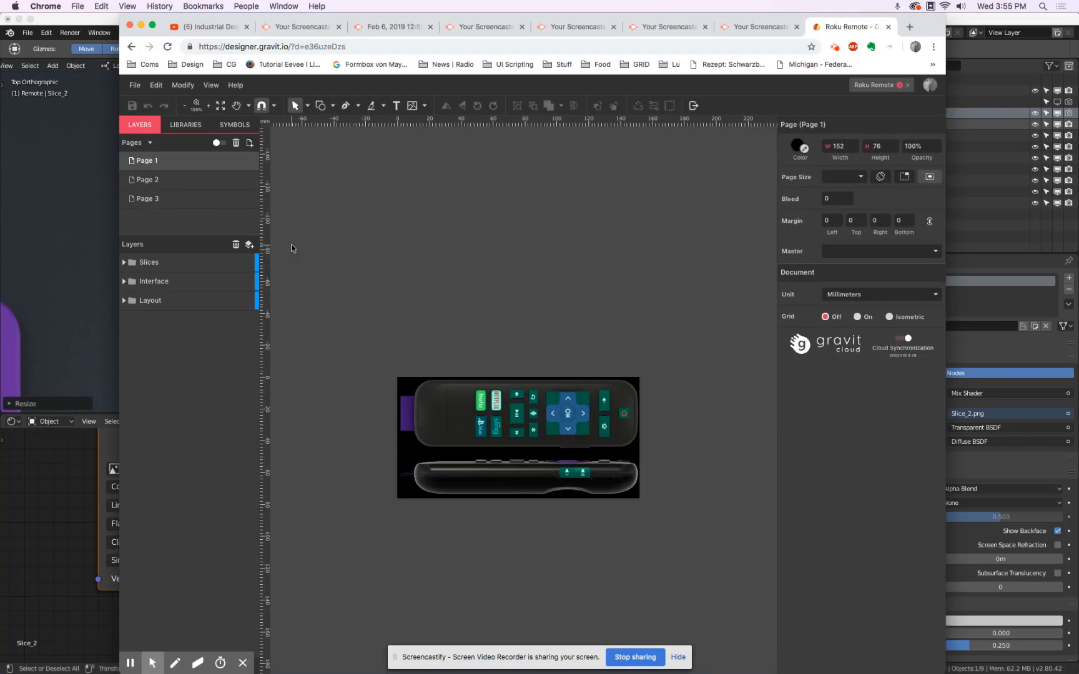
pyautogui.press('super+Tab')
pyautogui.press('s')
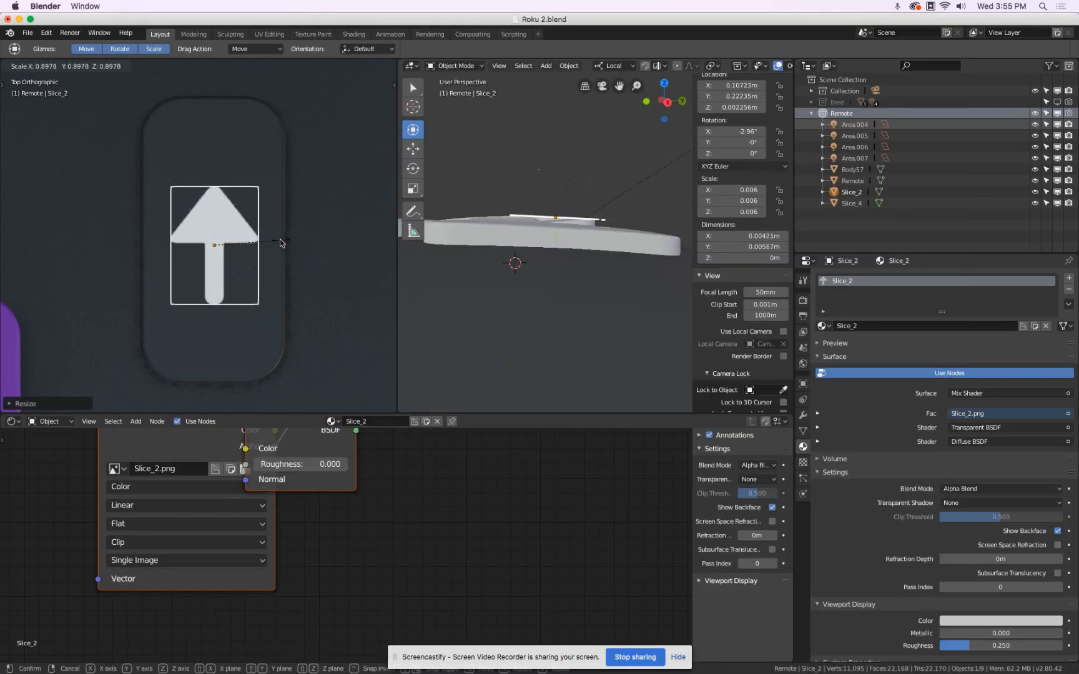
pyautogui.click(280, 239)
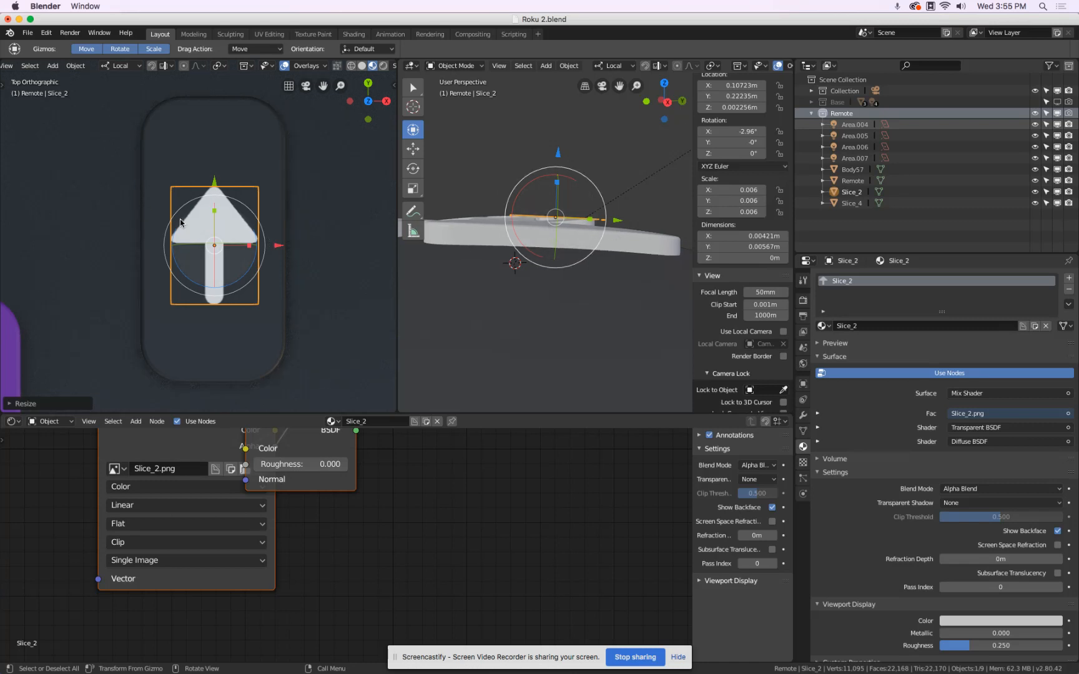
# Add one horizontal loop cut across the middle of the arrow plane's mesh and return to Object Mode.
pyautogui.press('Tab')
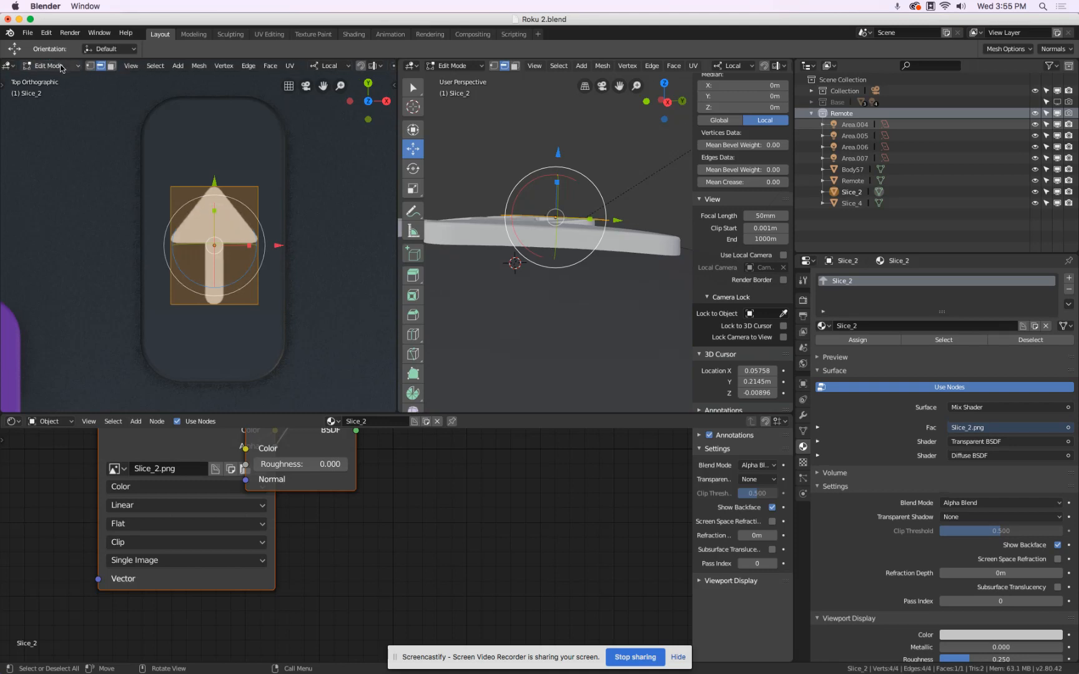
pyautogui.hotkey('ctrl', 'r')
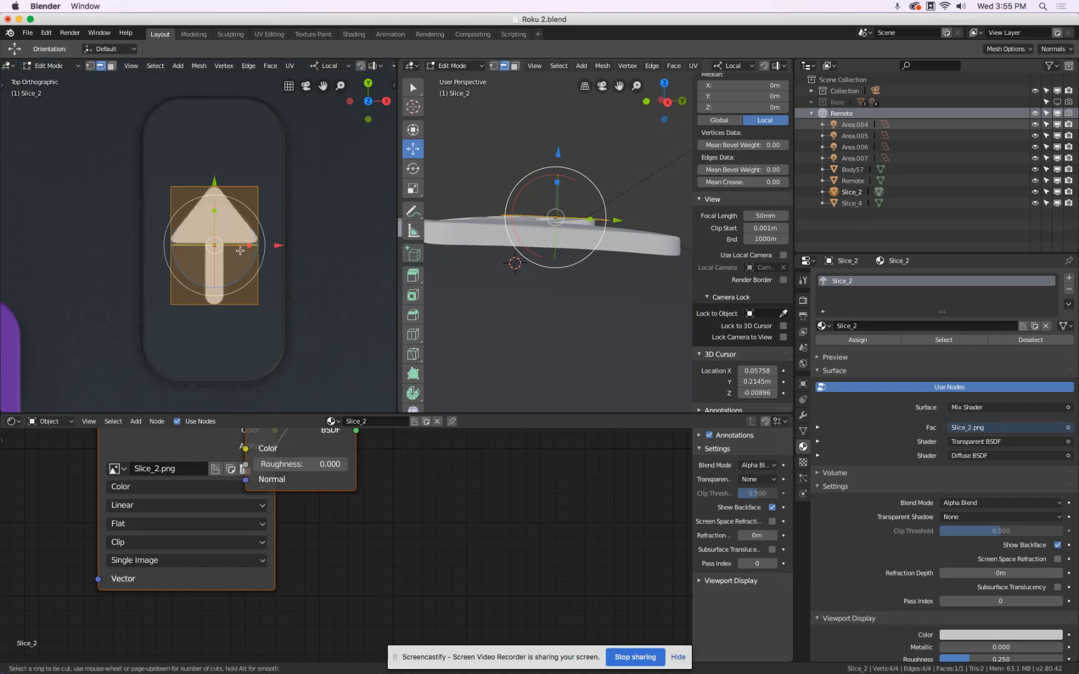
pyautogui.click(239, 250)
pyautogui.click(240, 250)
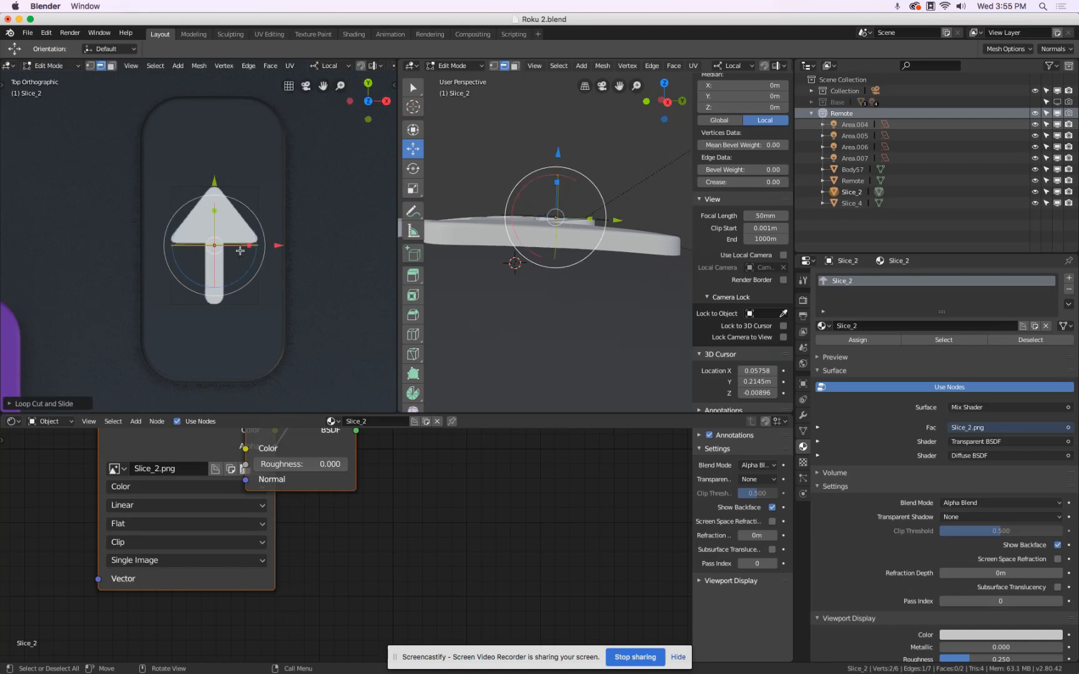
pyautogui.press('Tab')
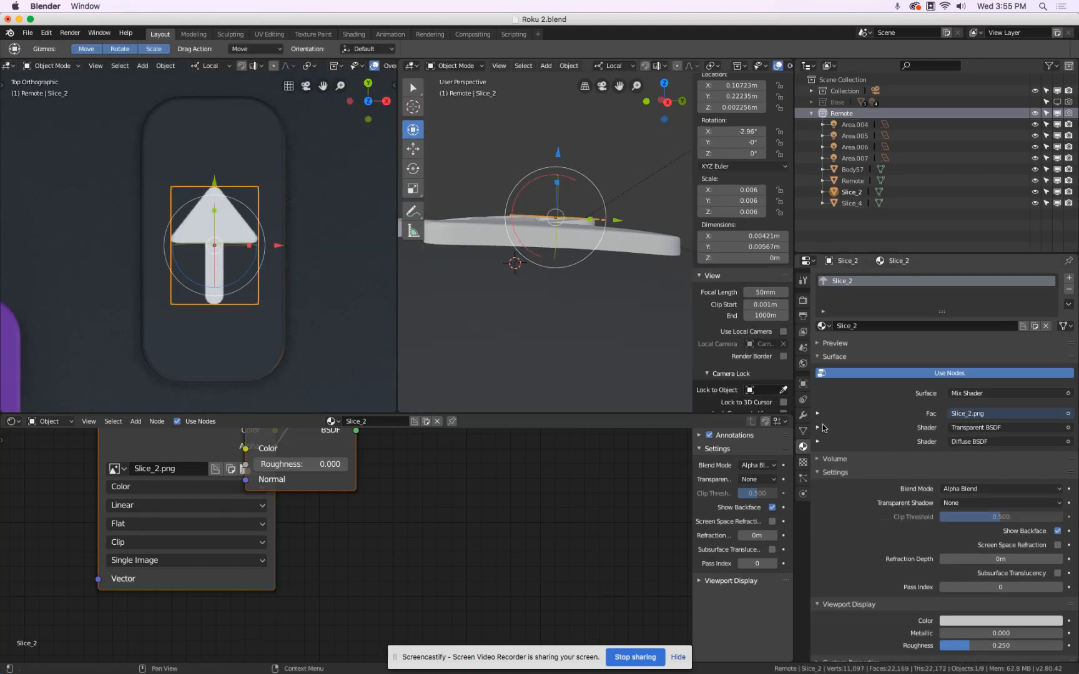
# Add a Subdivision Surface modifier to the arrow plane, using Simple subdivision with 2 viewport levels.
pyautogui.click(803, 415)
pyautogui.click(865, 277)
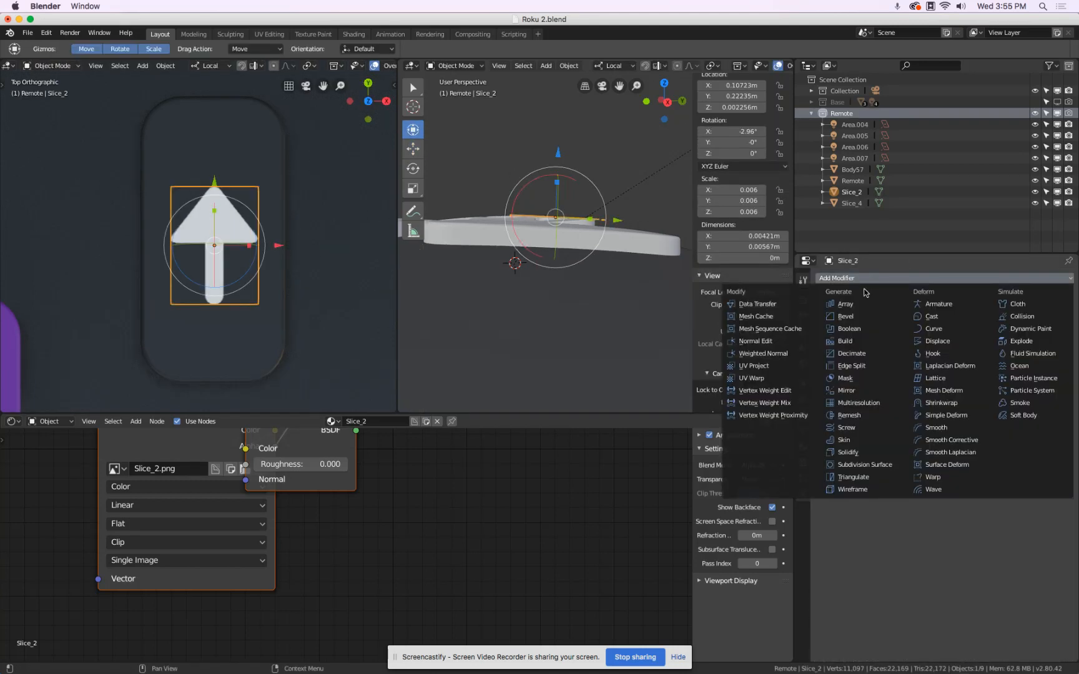
pyautogui.click(865, 465)
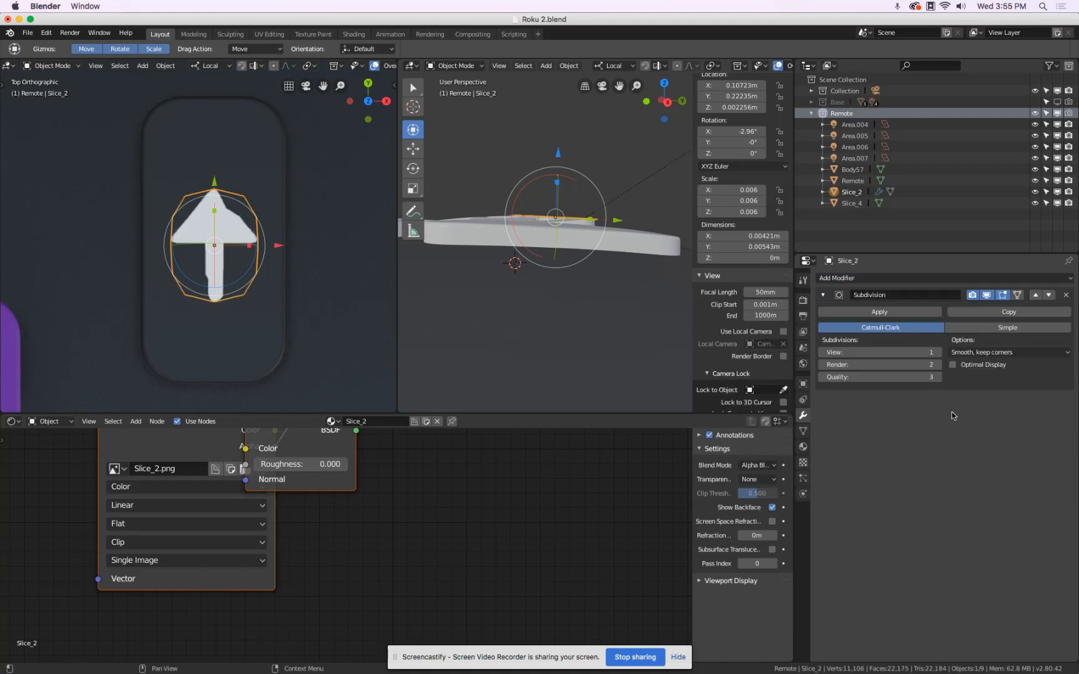
pyautogui.click(939, 353)
pyautogui.click(977, 329)
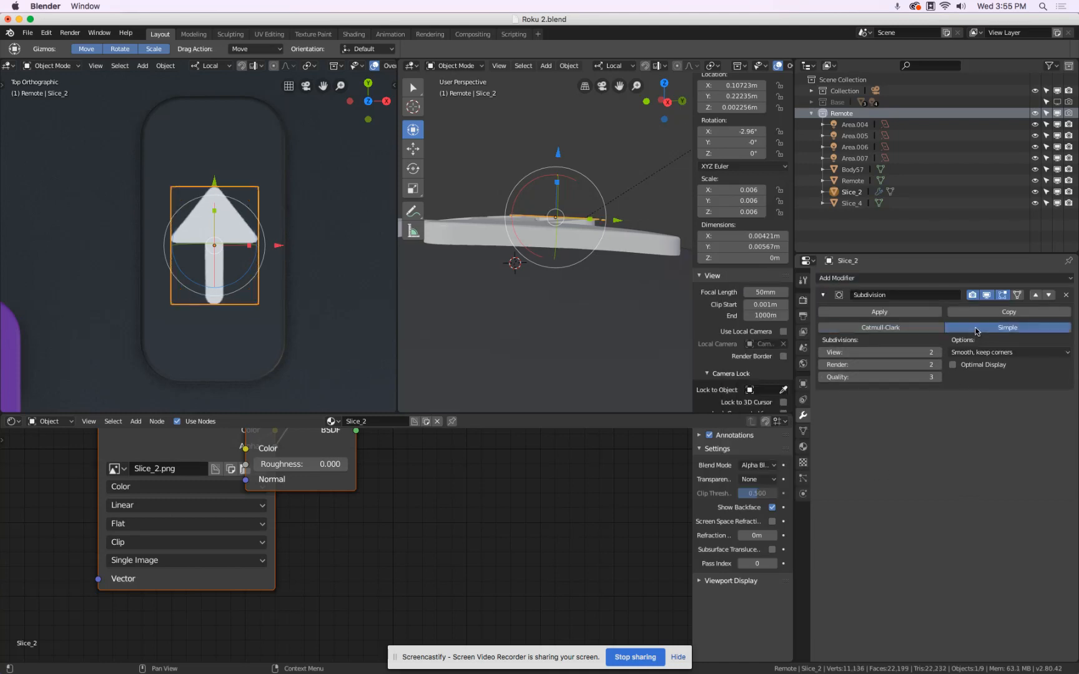
# Add a Shrinkwrap modifier in Project mode with the negative direction also enabled, targeting the Remote object.
pyautogui.click(886, 277)
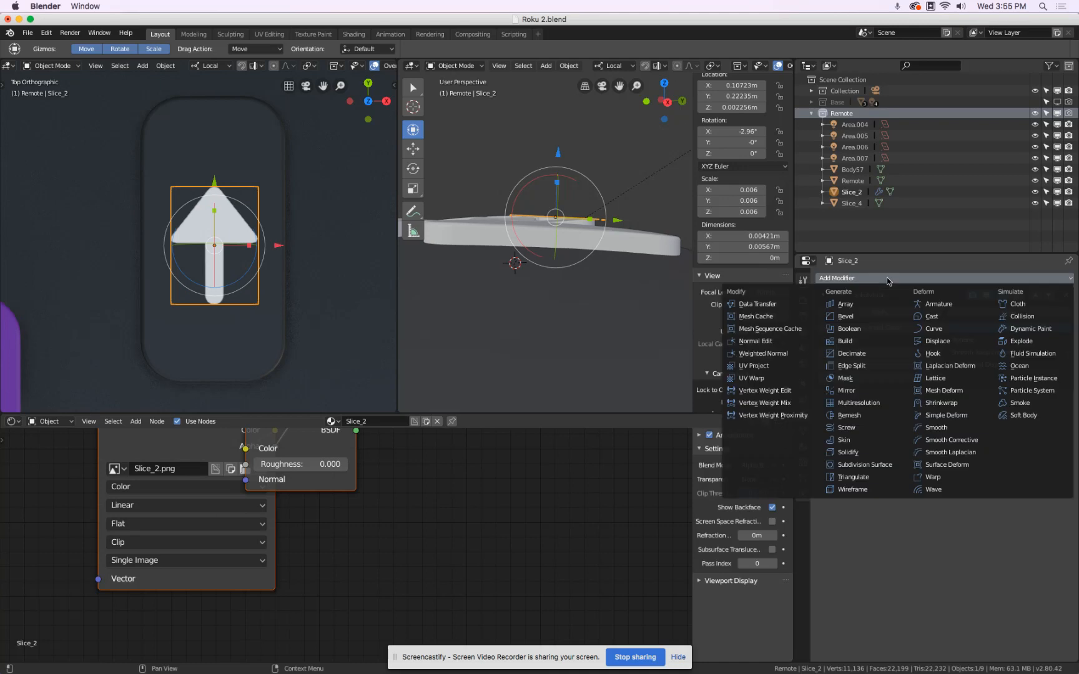
pyautogui.click(967, 404)
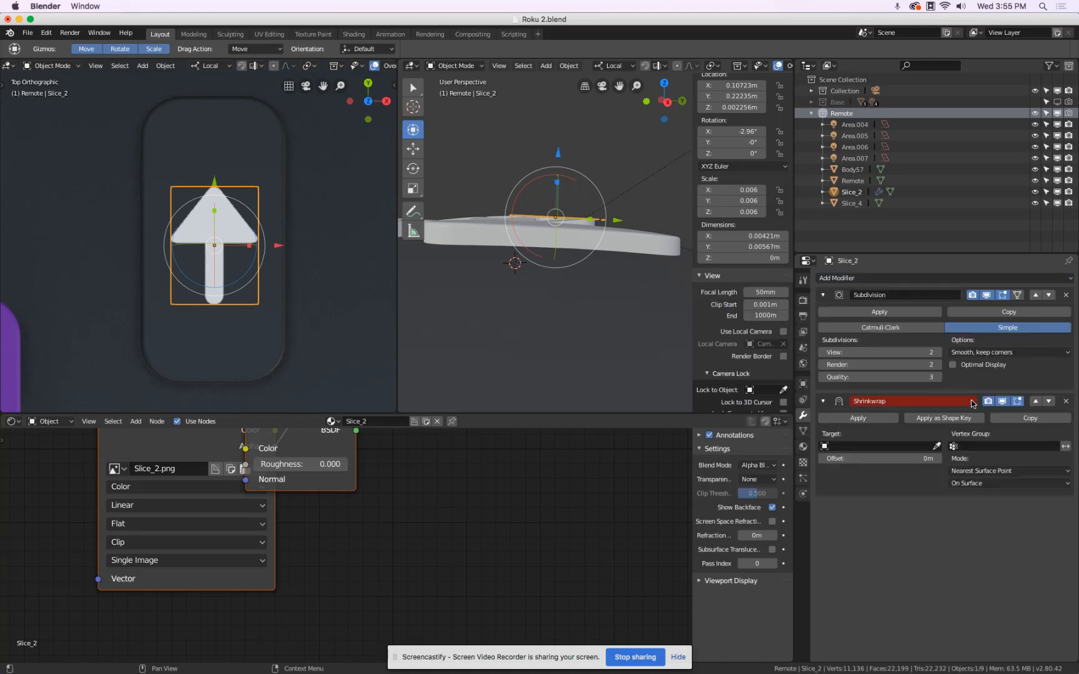
pyautogui.click(974, 471)
pyautogui.click(961, 445)
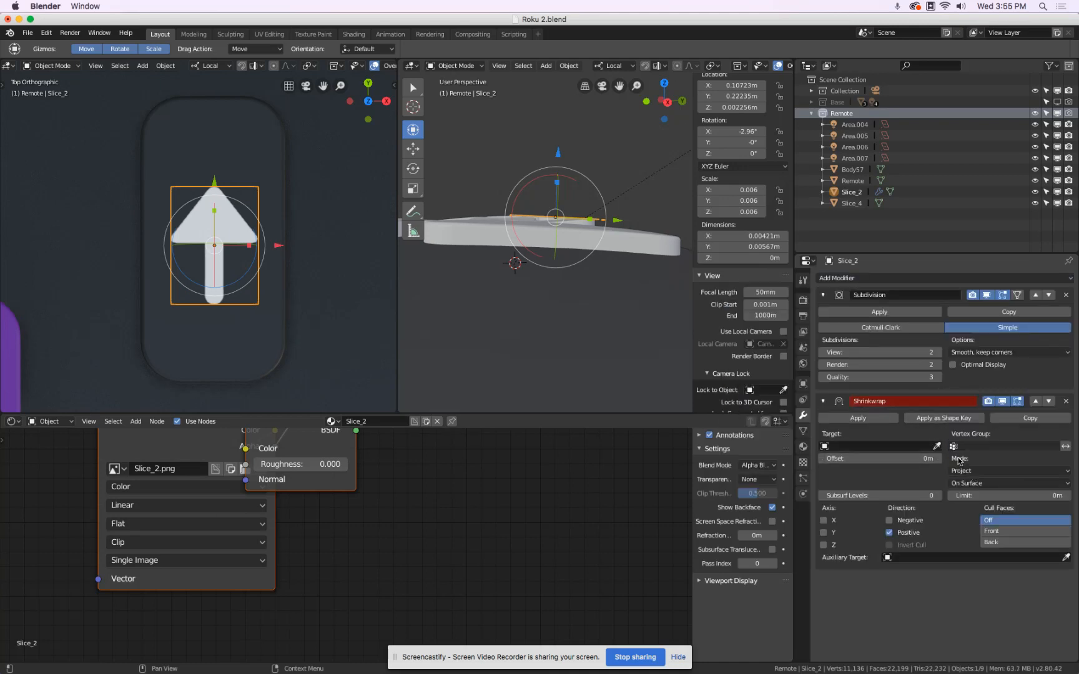
pyautogui.click(935, 446)
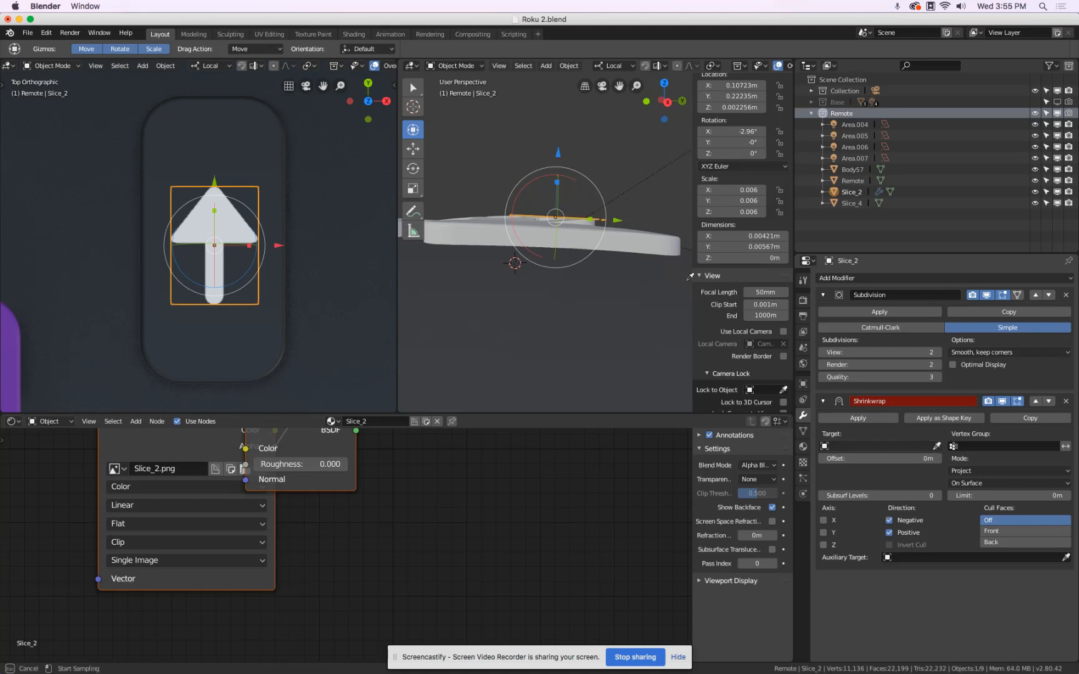
pyautogui.click(249, 161)
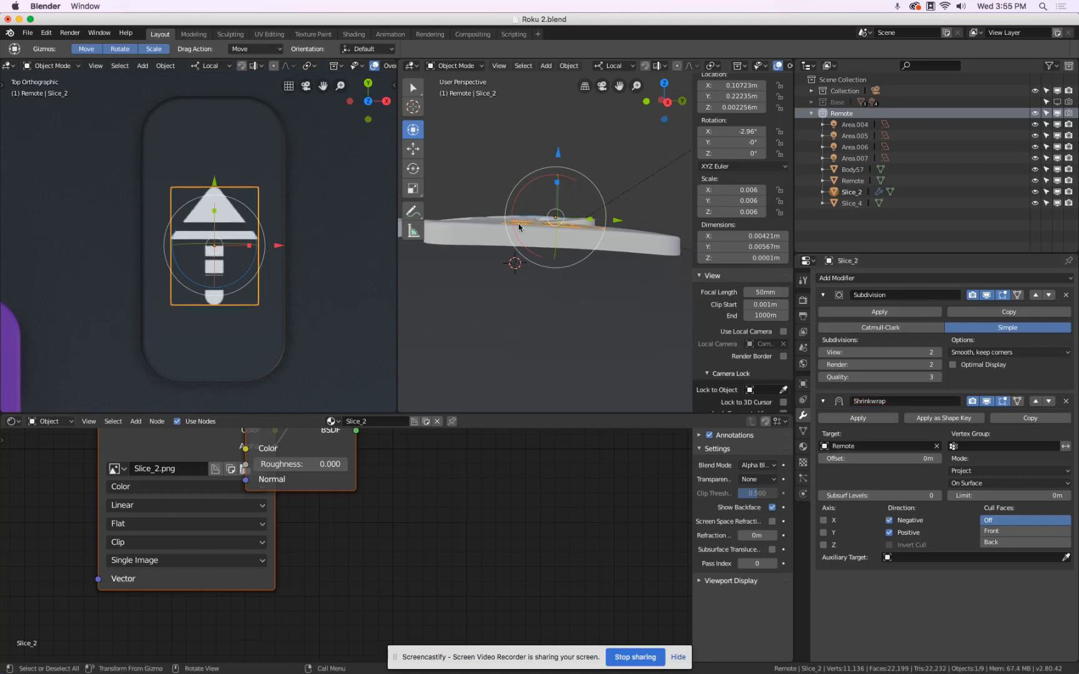
# Try Shrinkwrap offsets of 1 mm and 0.002 m, and 3 viewport subdivision levels, on the arrow plane.
pyautogui.click(854, 458)
pyautogui.write('1mm')
pyautogui.press('Return')
pyautogui.click(854, 458)
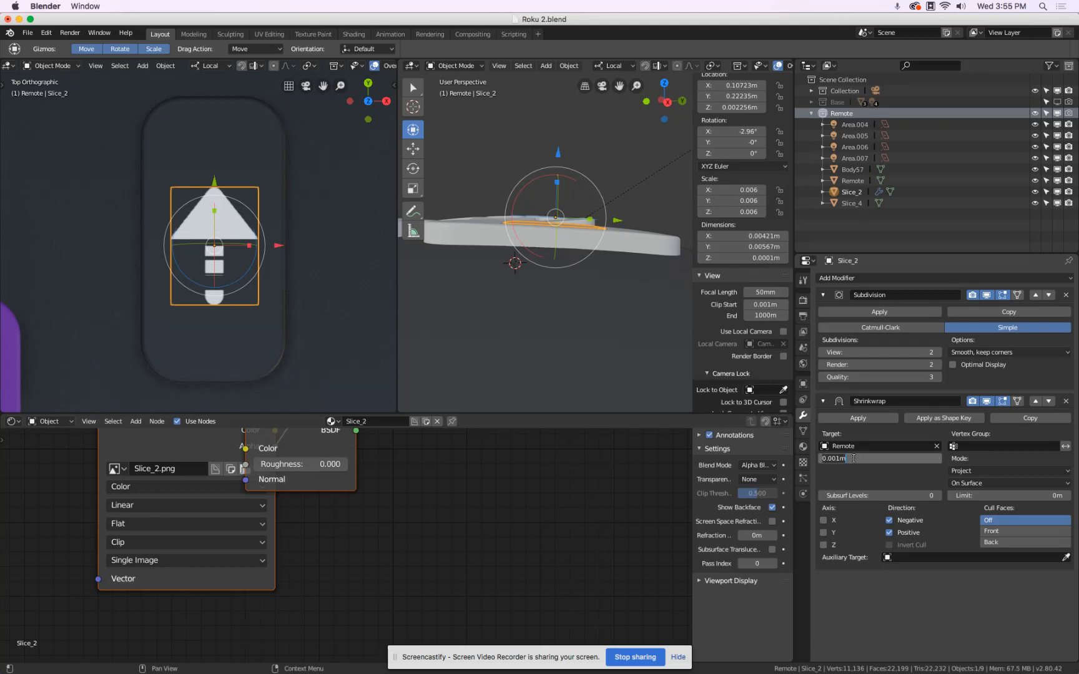
pyautogui.press('Return')
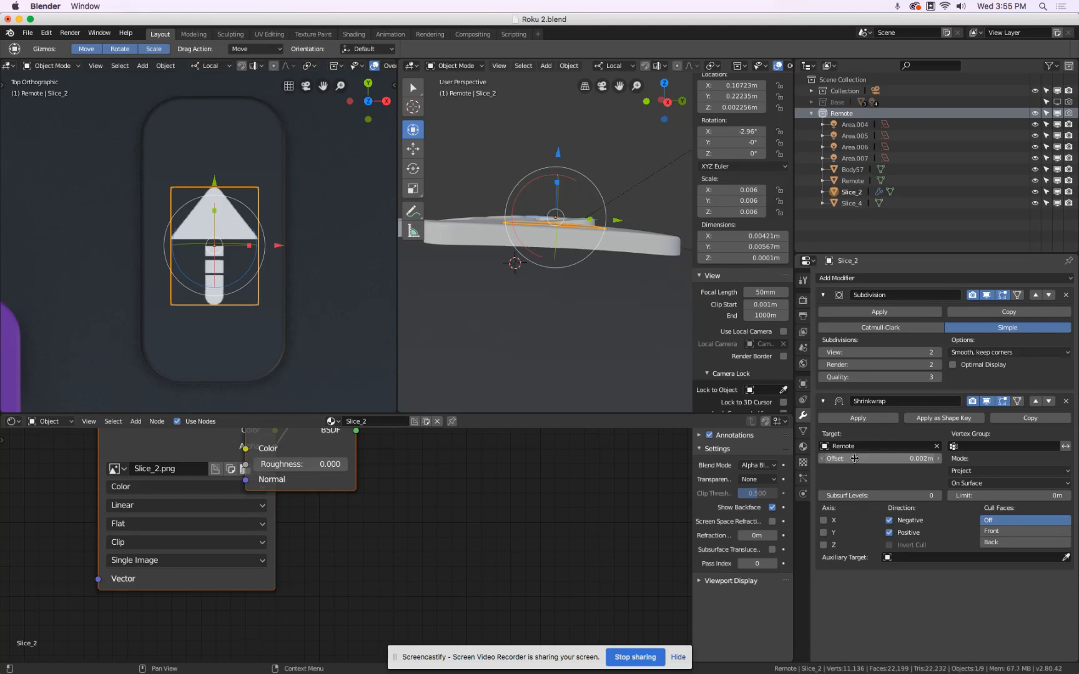
pyautogui.click(940, 353)
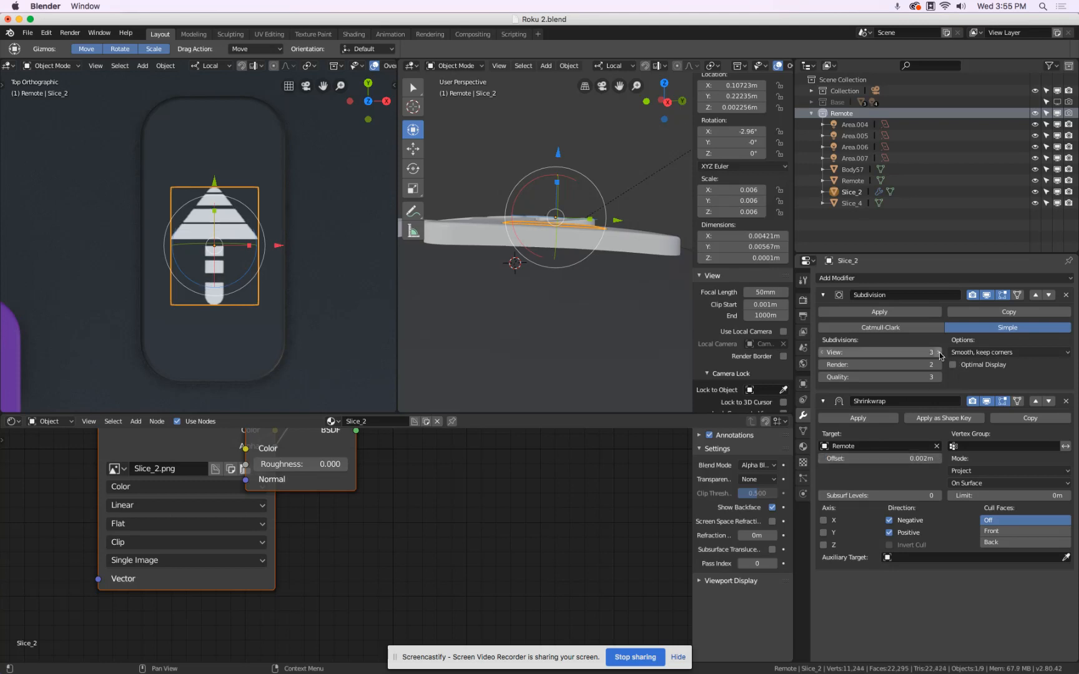
pyautogui.click(822, 353)
pyautogui.click(822, 353)
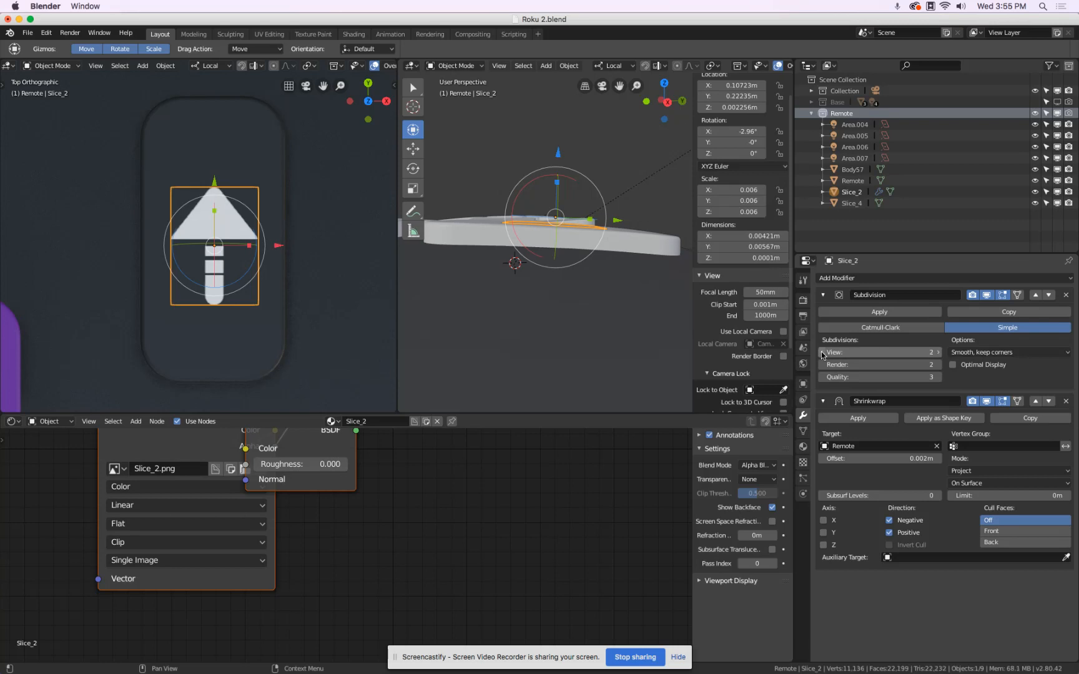
pyautogui.click(940, 354)
# Set the arrow plane's Shrinkwrap offset to 0.013 m and check its fit on the button.
pyautogui.moveTo(887, 459)
pyautogui.mouseDown()
pyautogui.moveTo(903, 453)
pyautogui.moveTo(887, 467)
pyautogui.mouseUp()
pyautogui.click(895, 460)
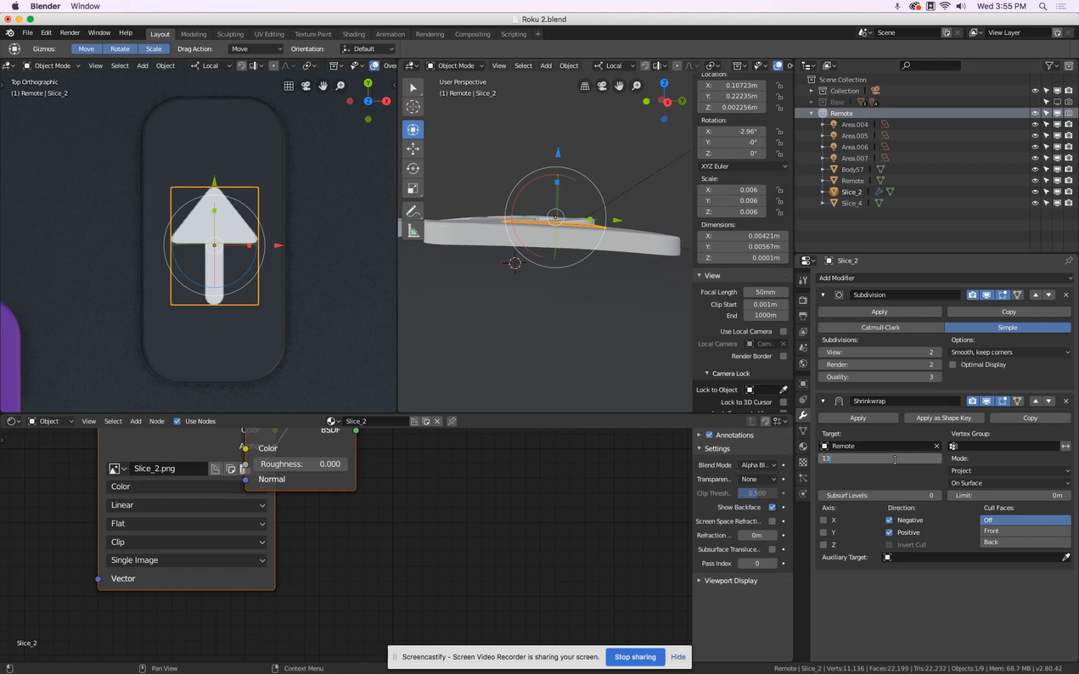
pyautogui.press('Return')
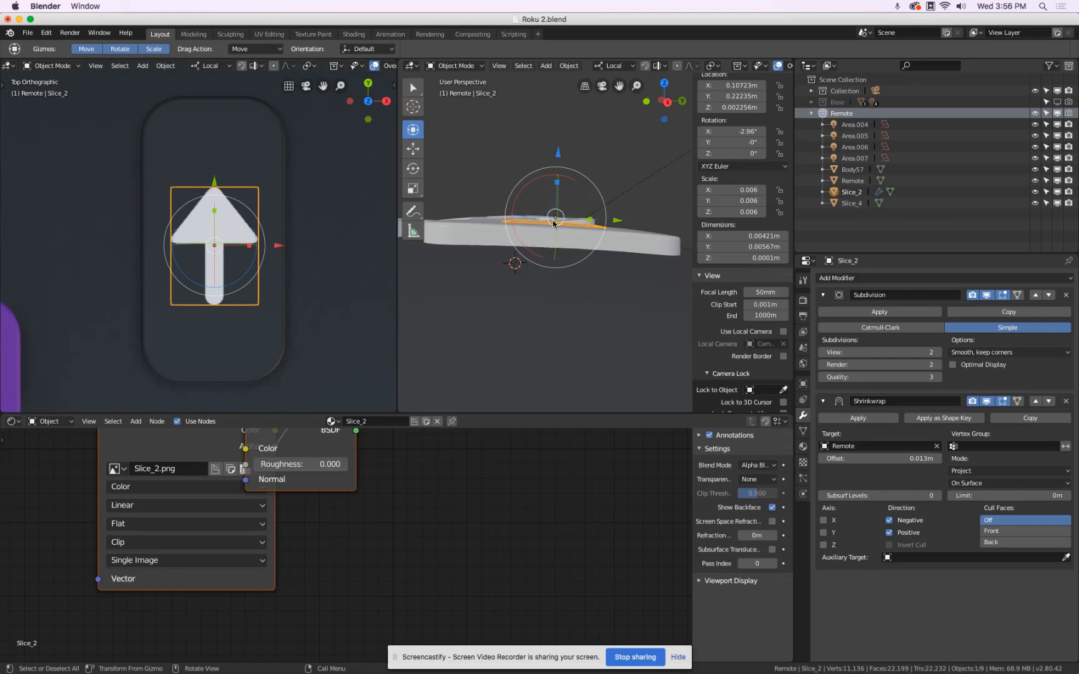
pyautogui.scroll(-4, 552, 268)
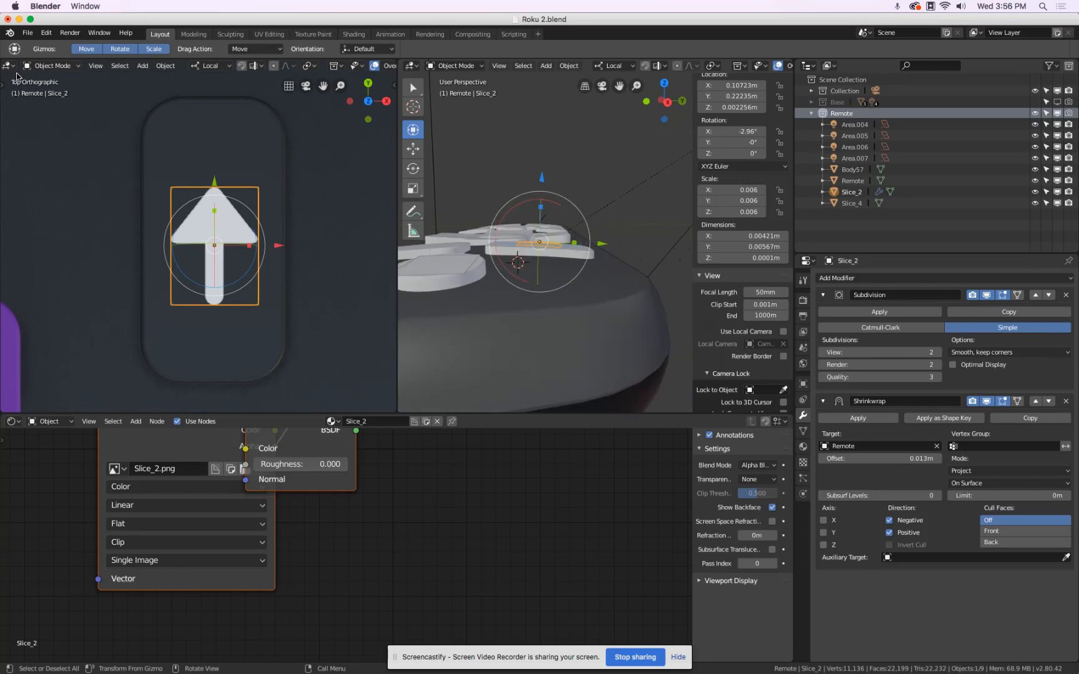
# Import Slice_3.png from the Textures folder as an image plane.
pyautogui.click(27, 33)
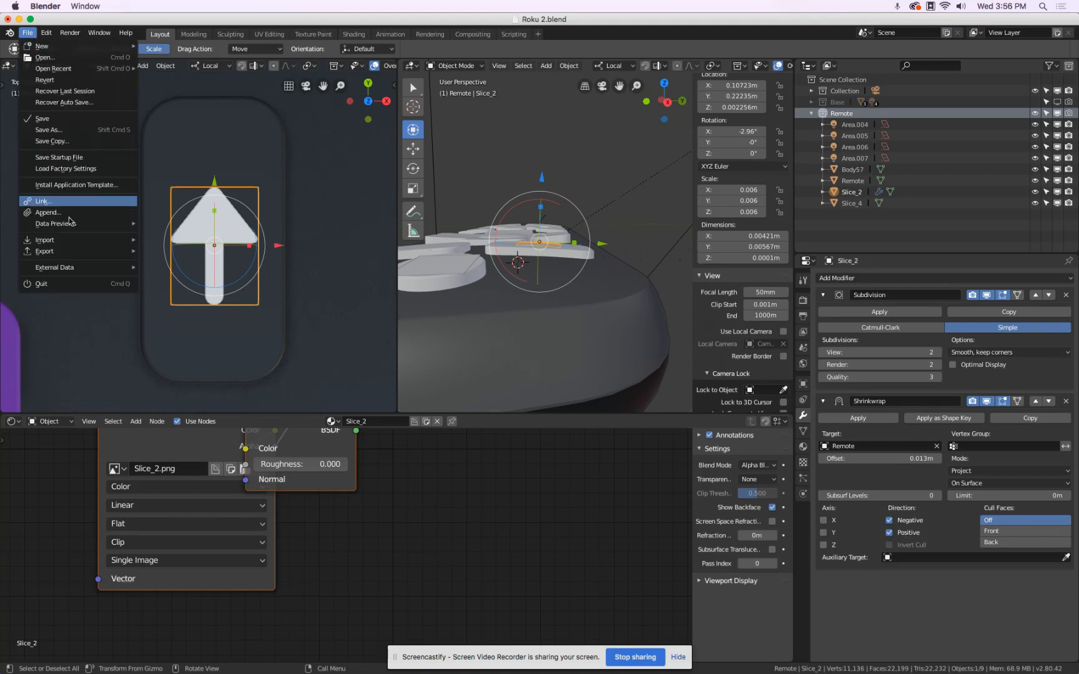
pyautogui.moveTo(69, 240)
pyautogui.click(195, 340)
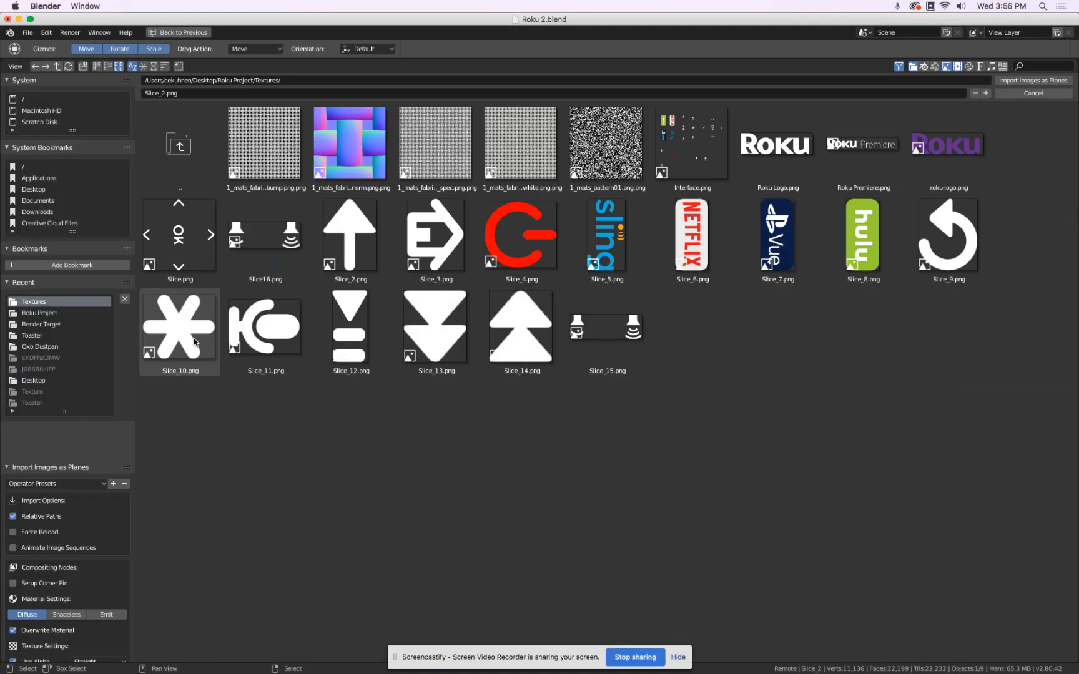
pyautogui.click(462, 237)
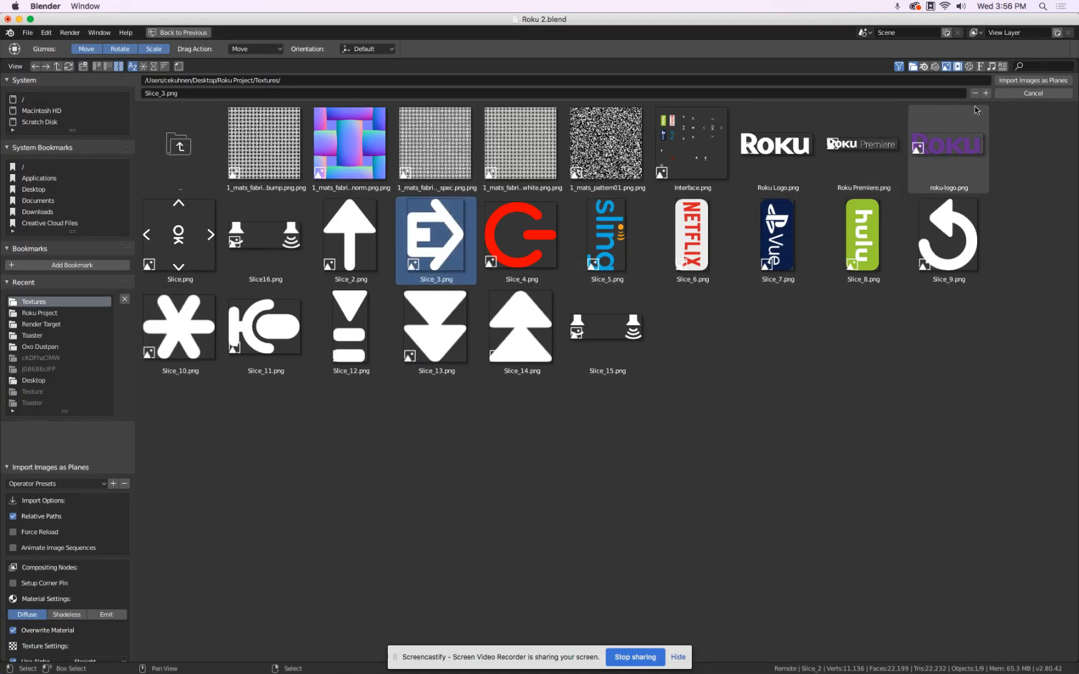
pyautogui.click(1033, 80)
pyautogui.press('super+Tab')
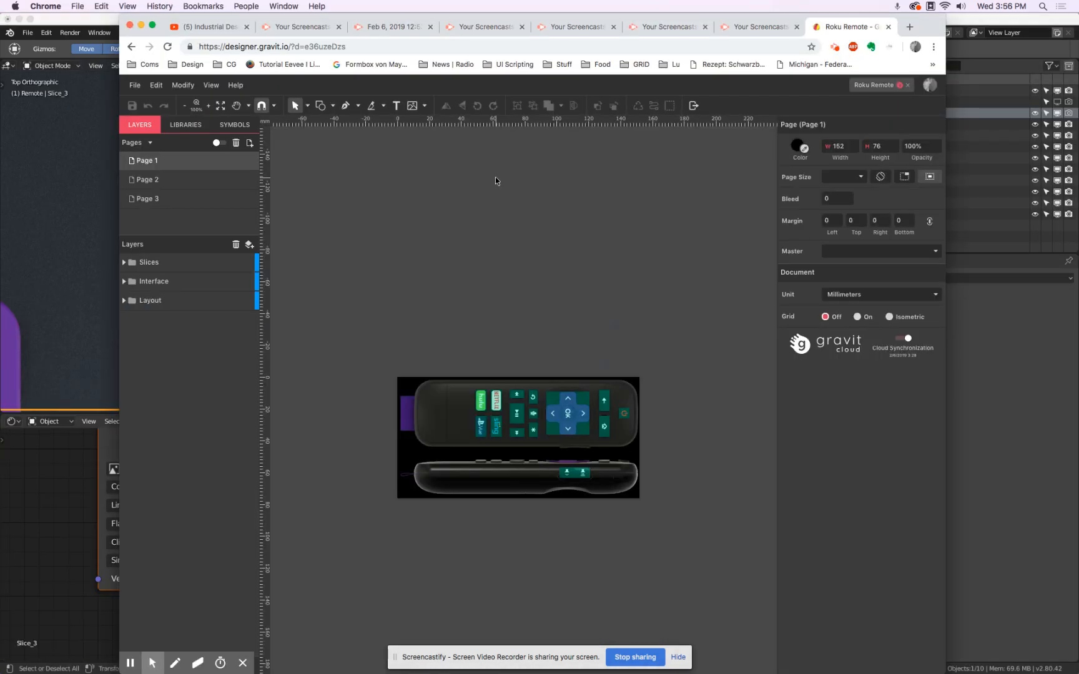
pyautogui.press('super+Tab')
# Set the Slice_2 arrow plane's scale to 0.006 on all three axes.
pyautogui.moveTo(495, 181); pyautogui.dragTo(568, 206, button='middle')
pyautogui.click(568, 203)
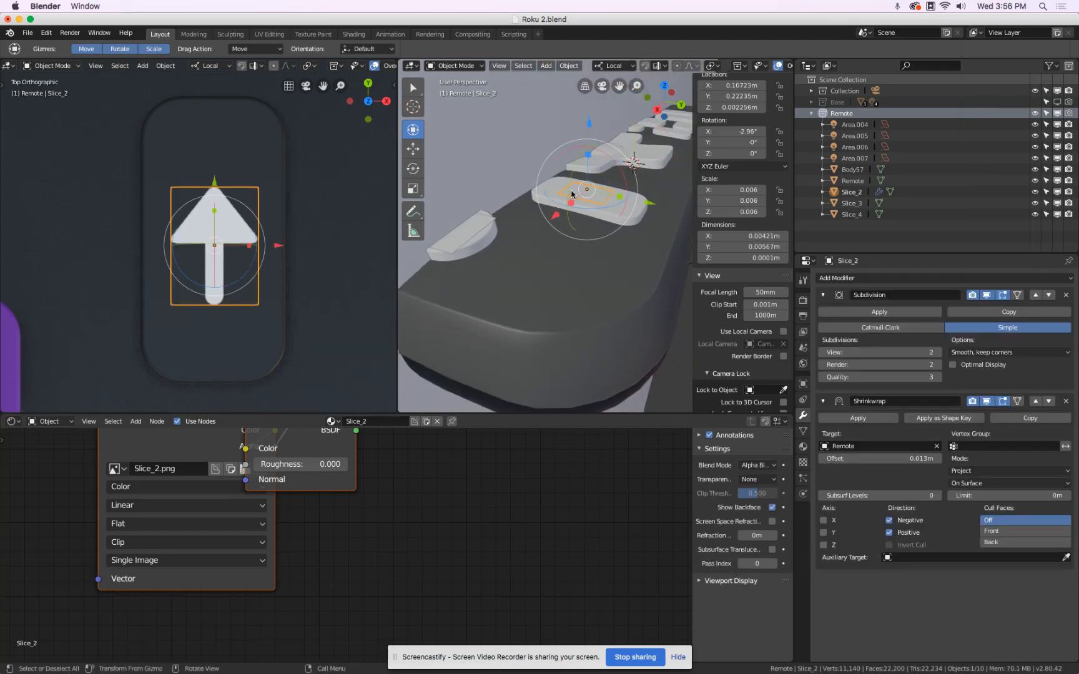
pyautogui.moveTo(742, 187); pyautogui.dragTo(788, 202)
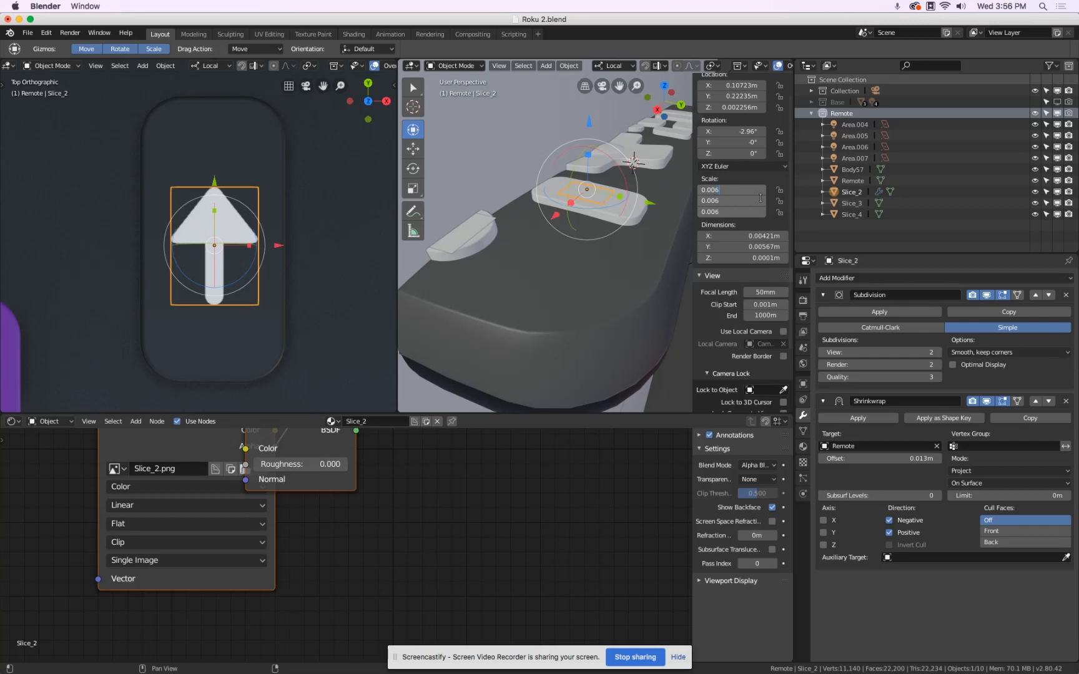
pyautogui.write('0.006')
pyautogui.press('Return')
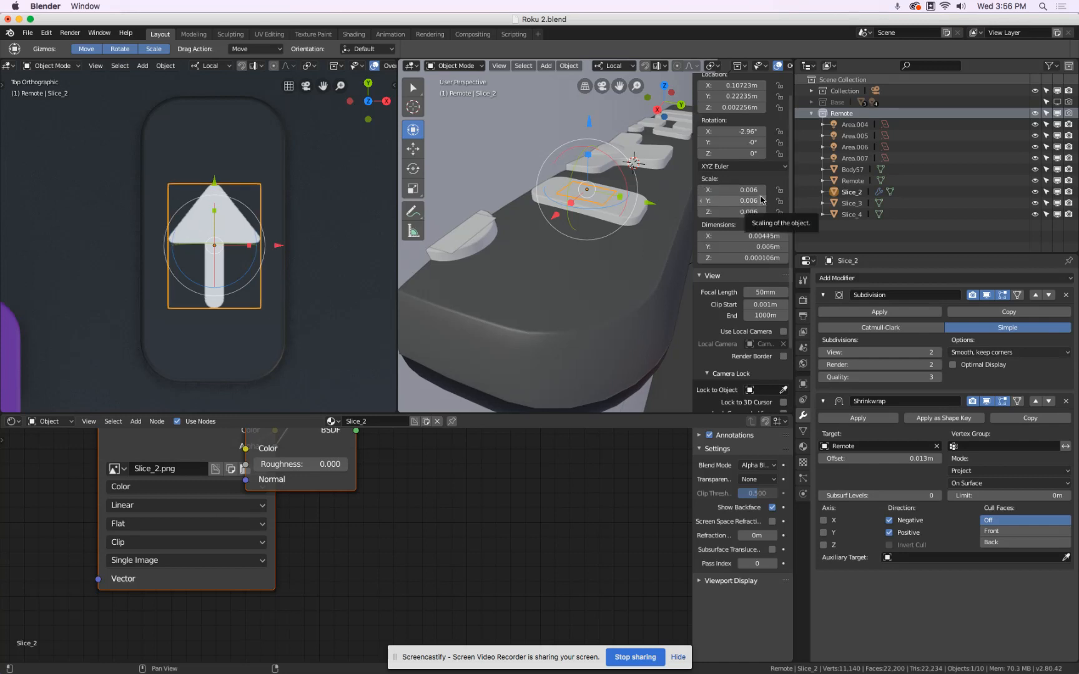
# Scale the Slice_3 plane to 0.006 on all three axes.
pyautogui.click(627, 161)
pyautogui.scroll(-6, 550, 145)
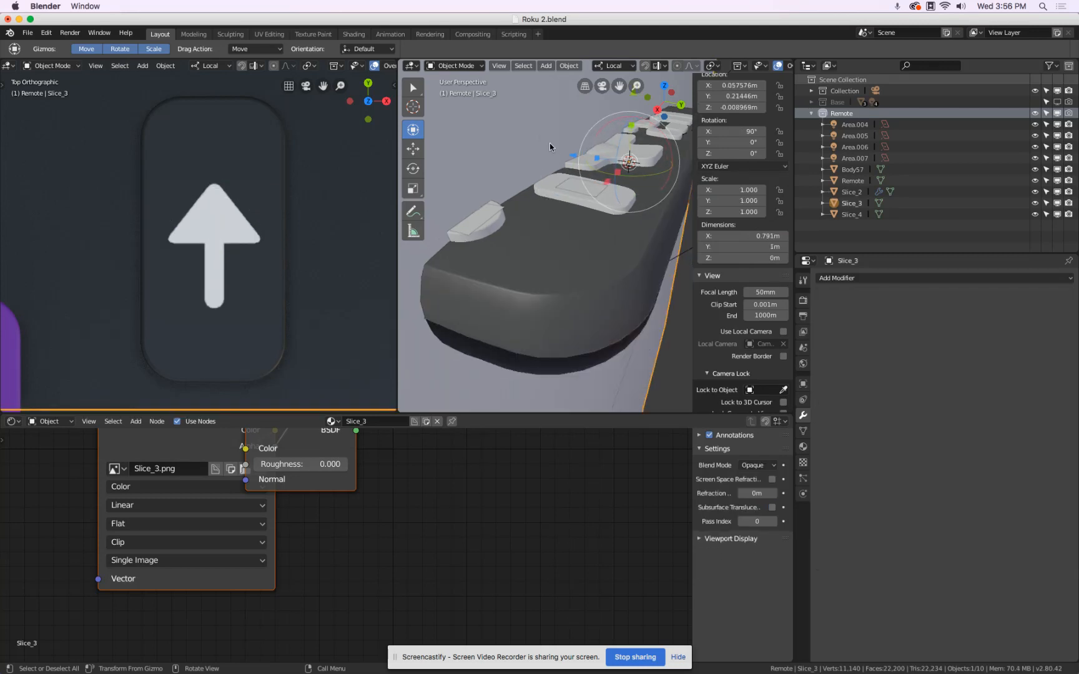
pyautogui.moveTo(733, 191)
pyautogui.mouseDown()
pyautogui.moveTo(735, 217)
pyautogui.moveTo(729, 211)
pyautogui.mouseUp()
pyautogui.write('.')
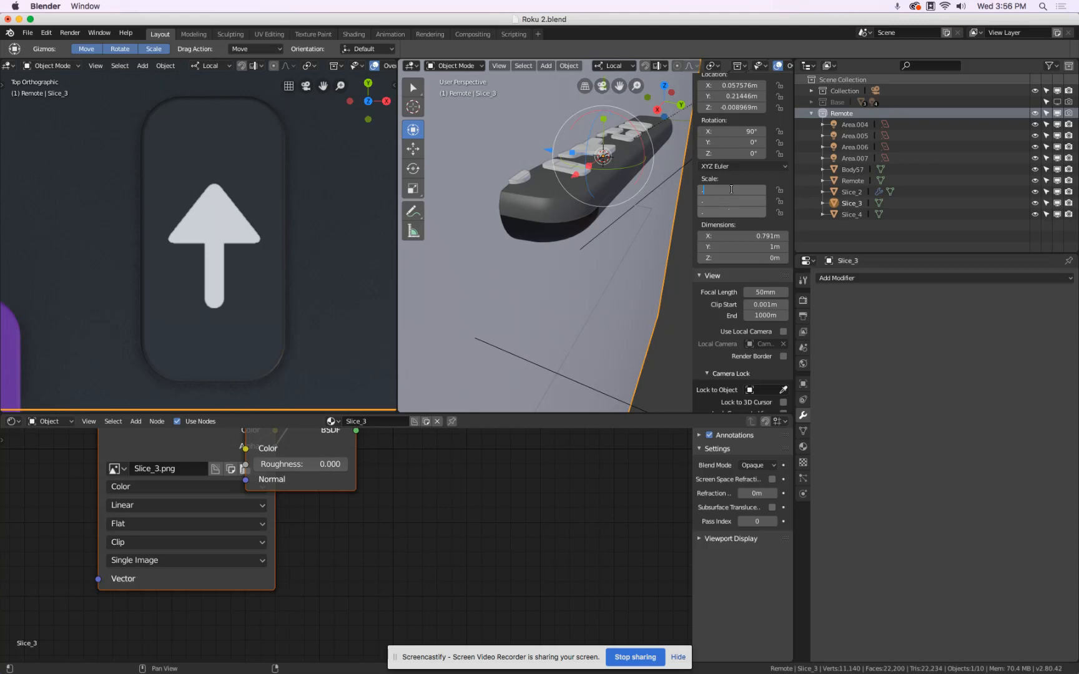
pyautogui.write('006')
pyautogui.press('Return')
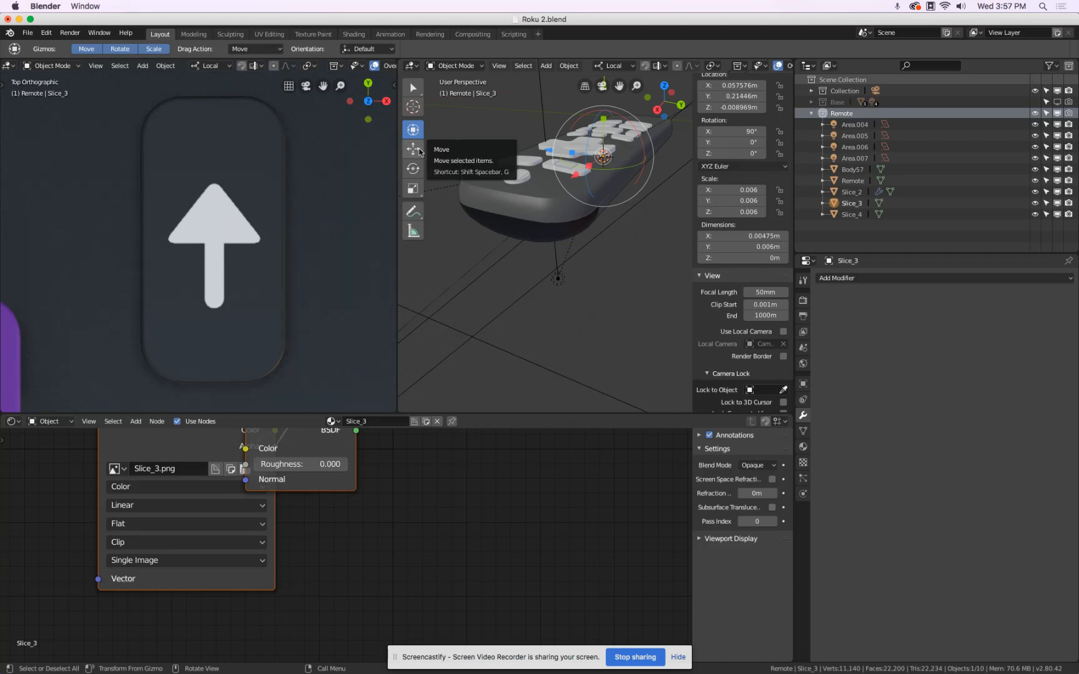
# Move the Slice_3 plane onto the button beside the arrow button, at about X 0.107 m, Y 0.206 m, Z 0.0022 m.
pyautogui.keyDown('shift'); pyautogui.moveTo(609, 180); pyautogui.dragTo(590, 252, button='middle'); pyautogui.keyUp('shift')
pyautogui.moveTo(595, 137); pyautogui.dragTo(597, 103)
pyautogui.moveTo(563, 197); pyautogui.dragTo(519, 247)
pyautogui.scroll(2, 515, 250)
pyautogui.moveTo(527, 263); pyautogui.dragTo(634, 229, button='middle')
pyautogui.moveTo(540, 199); pyautogui.dragTo(540, 239)
pyautogui.moveTo(516, 337); pyautogui.dragTo(556, 345)
pyautogui.moveTo(545, 283); pyautogui.dragTo(570, 272, button='middle')
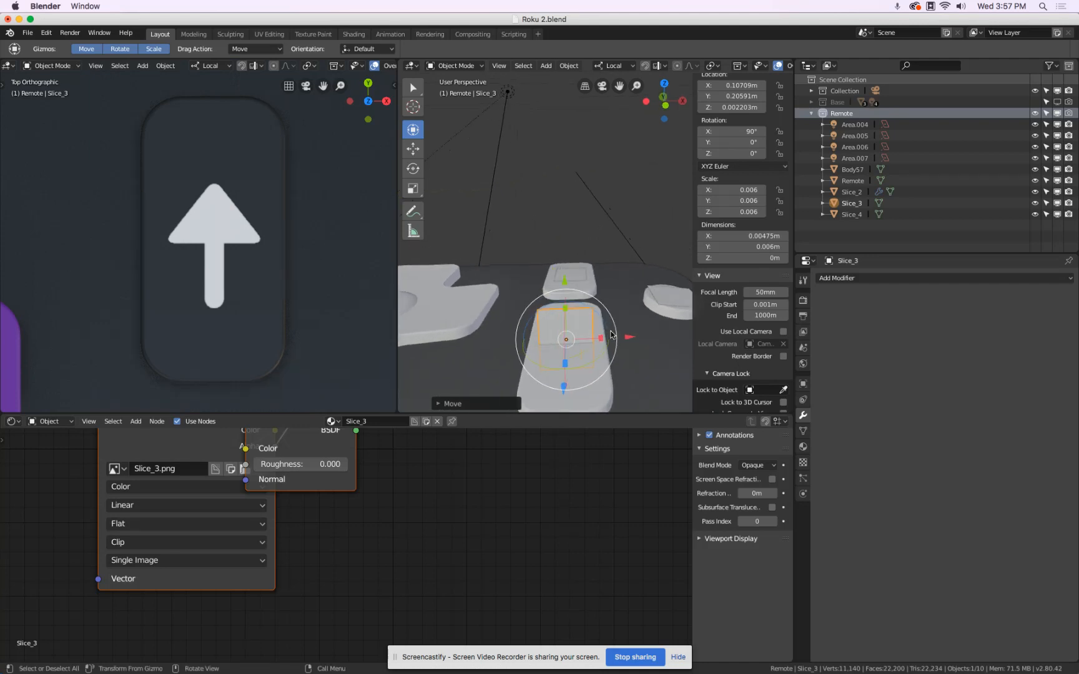
pyautogui.moveTo(629, 336)
pyautogui.mouseDown()
pyautogui.moveTo(668, 337)
pyautogui.moveTo(638, 336)
pyautogui.mouseUp()
# Copy the arrow plane's X location of 0.10723 m to the Slice_3 plane.
pyautogui.click(579, 278)
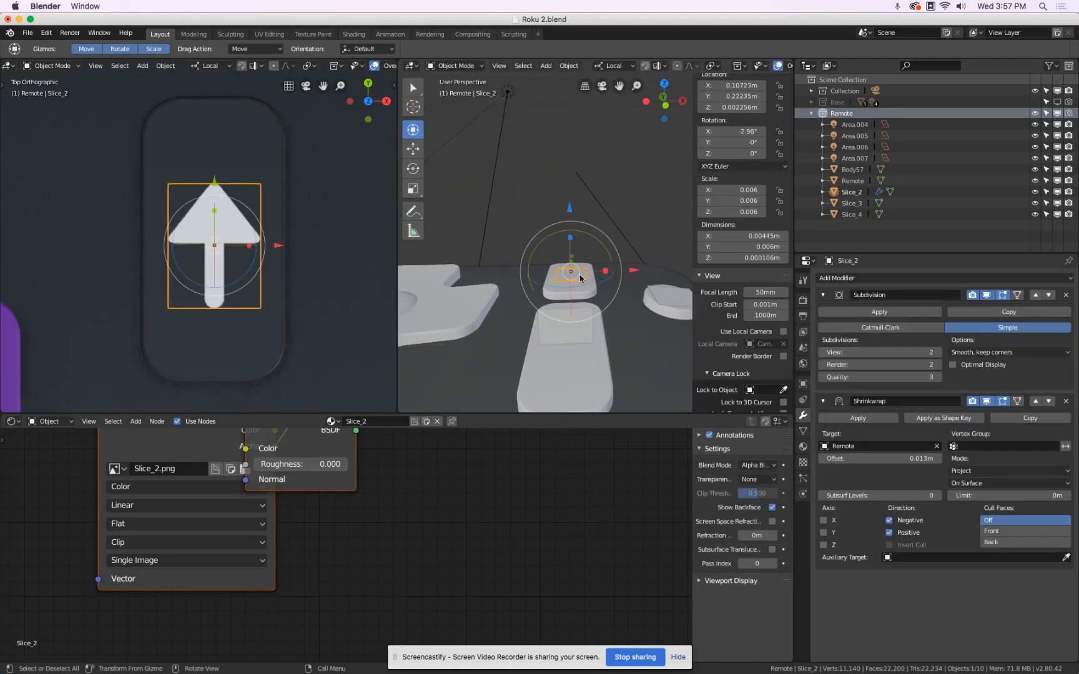
pyautogui.click(733, 88)
pyautogui.press('Return')
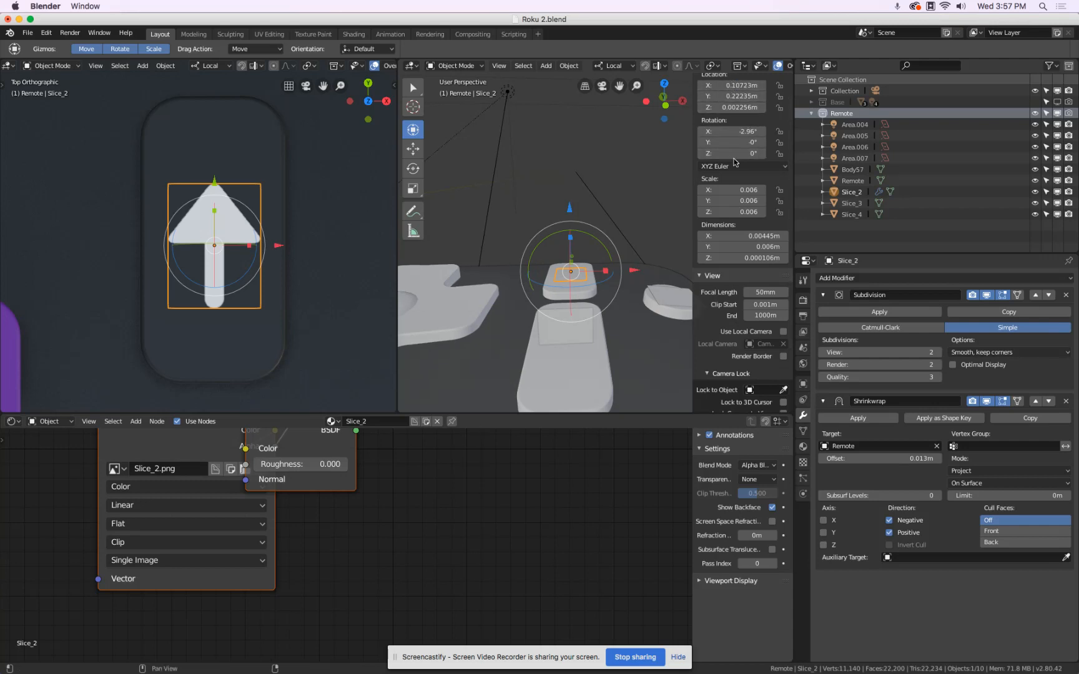
pyautogui.click(588, 339)
pyautogui.click(733, 85)
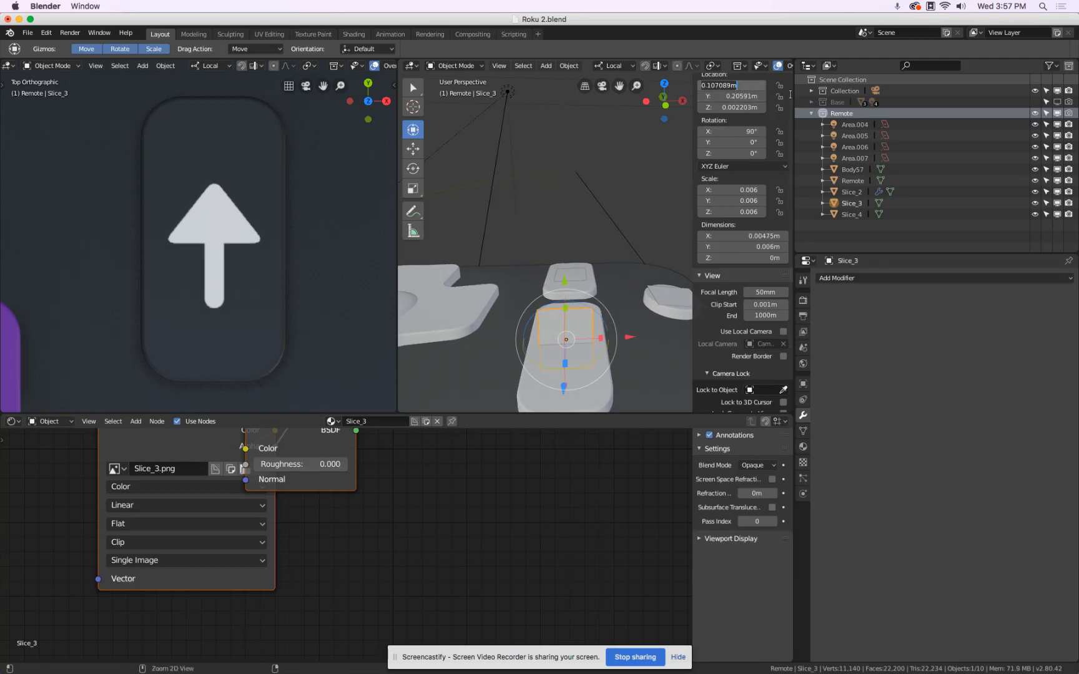
pyautogui.write('0.10723m')
pyautogui.press('Return')
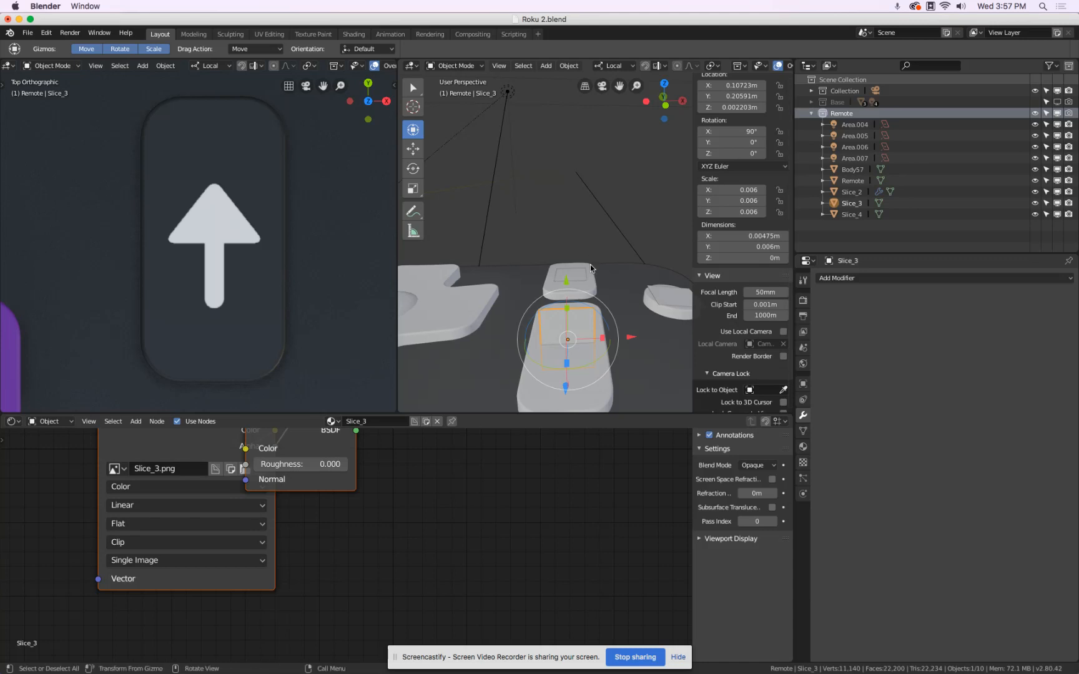
# Set the Slice_3 plane's X rotation to 2.96°, reusing the arrow plane's angle without the minus sign.
pyautogui.click(579, 278)
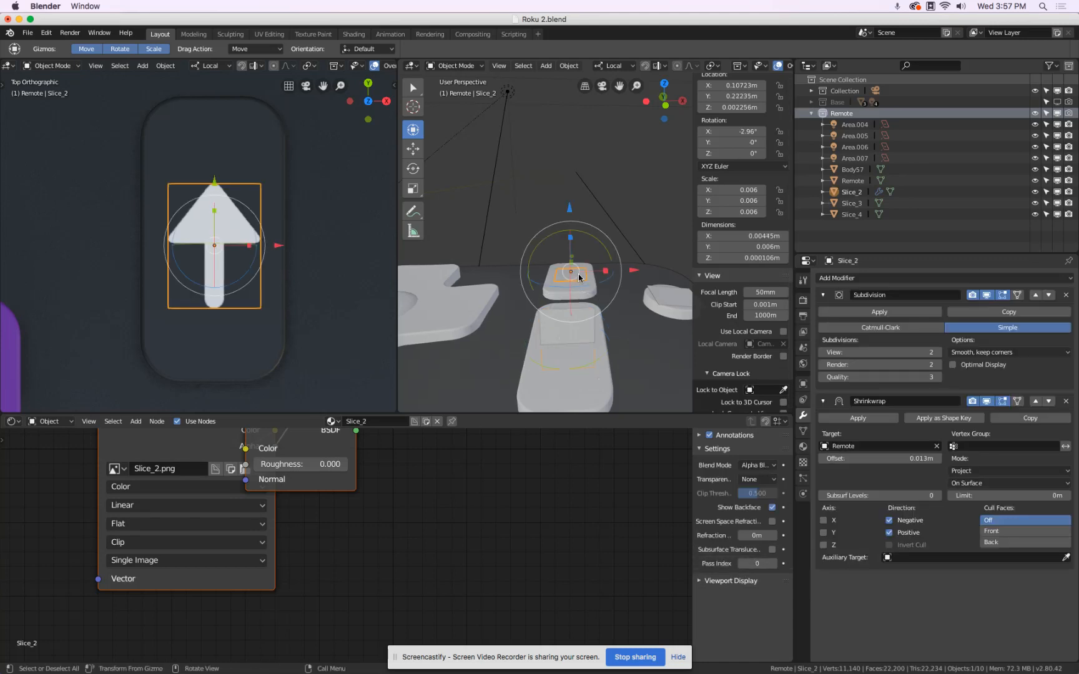
pyautogui.click(736, 133)
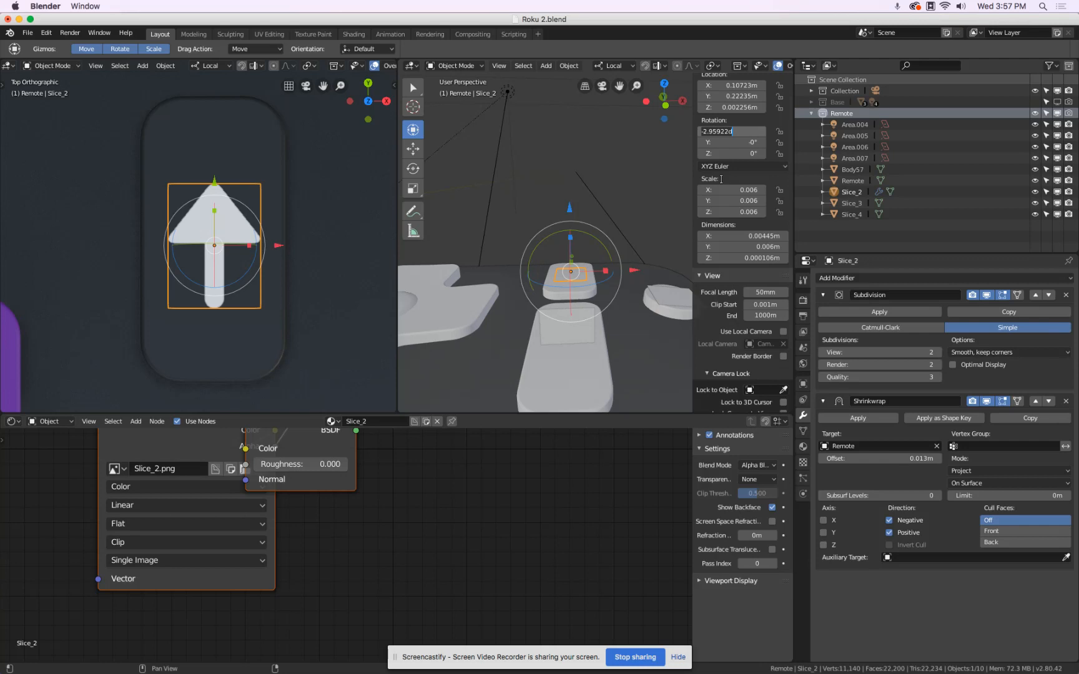
pyautogui.press('Return')
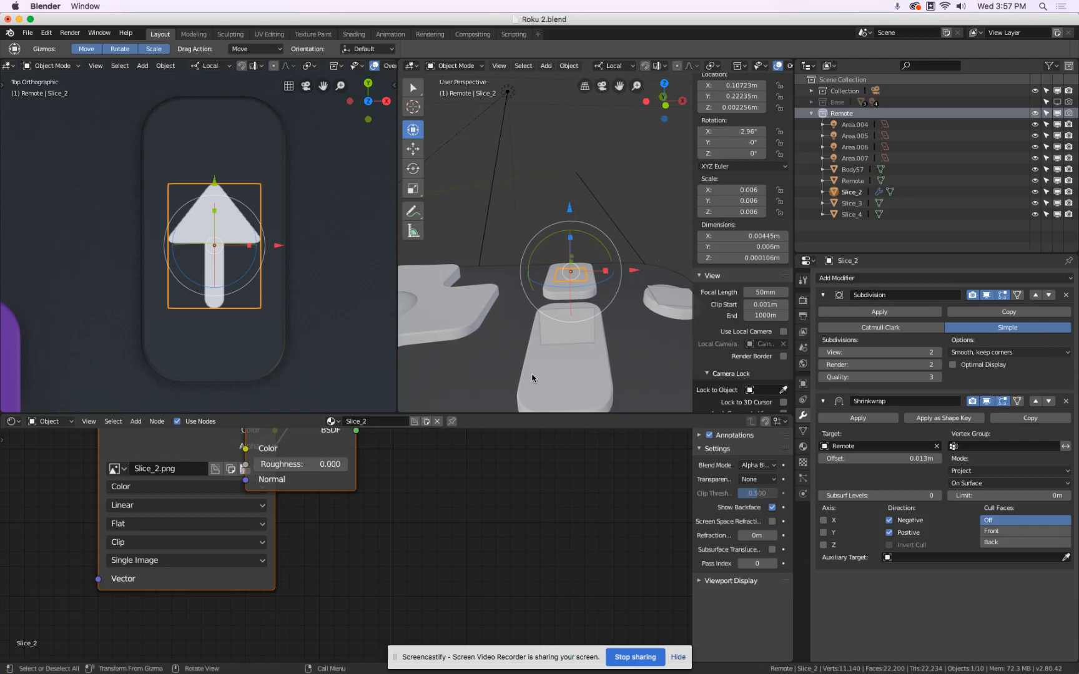
pyautogui.click(561, 340)
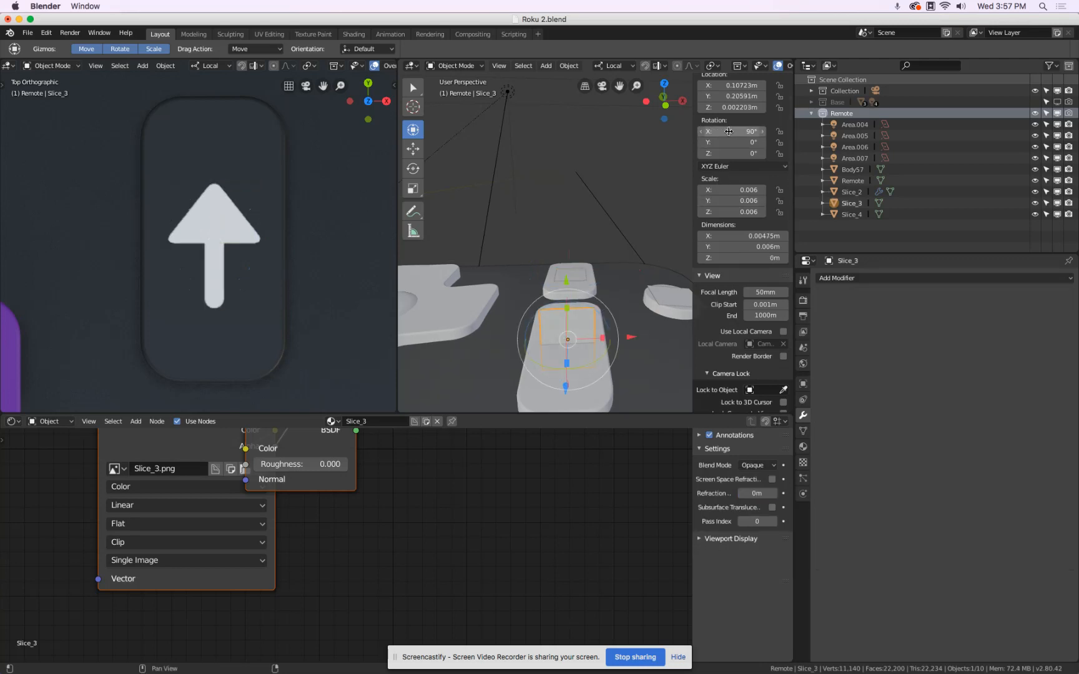
pyautogui.click(728, 130)
pyautogui.write('-2.95922d')
pyautogui.press('Return')
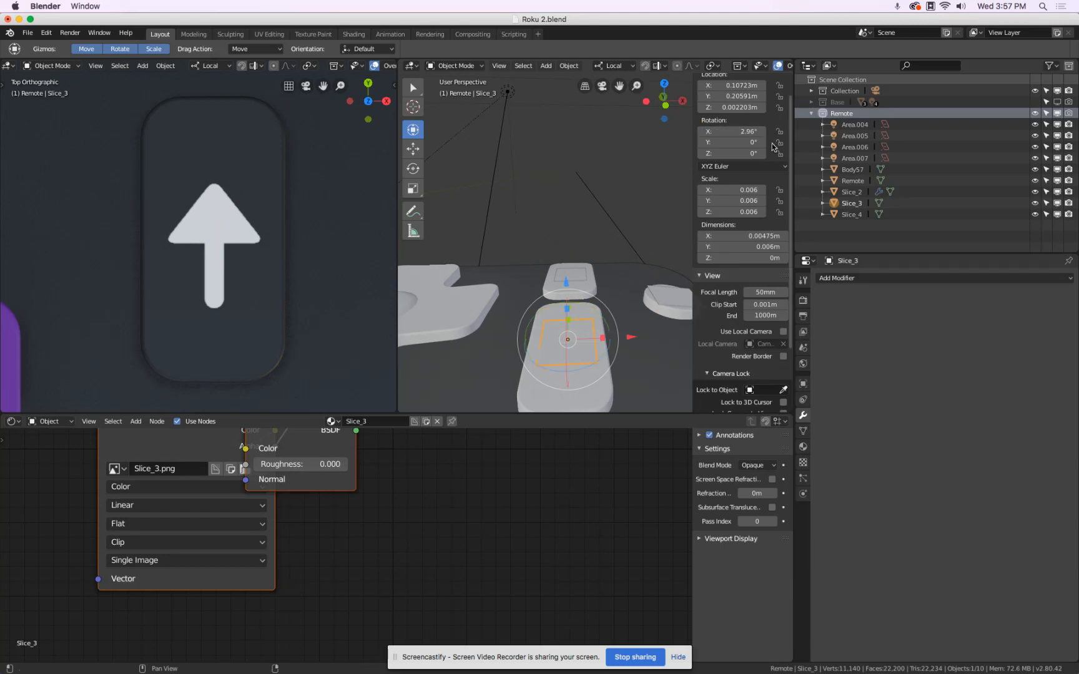
# Shift the Slice_3 plane slightly along its Y axis to about Y 0.2061 m to centre it on its button.
pyautogui.moveTo(640, 249); pyautogui.dragTo(600, 250, button='middle')
pyautogui.scroll(-1, 267, 275)
pyautogui.scroll(-6, 268, 275)
pyautogui.keyDown('shift'); pyautogui.moveTo(277, 298); pyautogui.dragTo(279, 230, button='middle'); pyautogui.keyUp('shift')
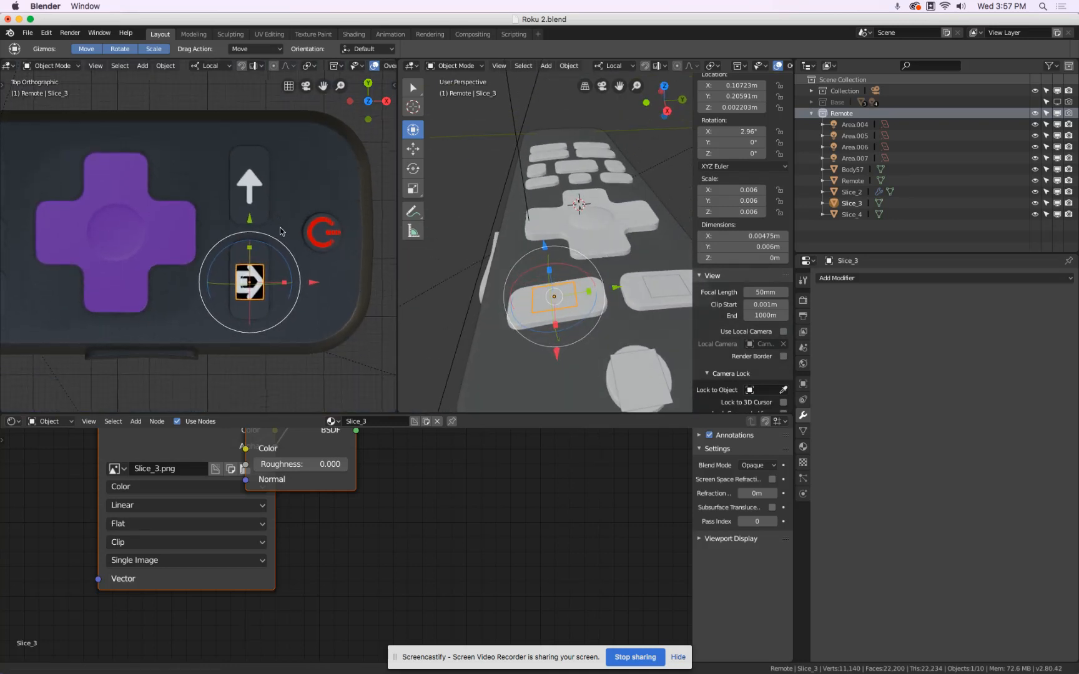
pyautogui.scroll(5, 255, 269)
pyautogui.moveTo(239, 234); pyautogui.dragTo(239, 231)
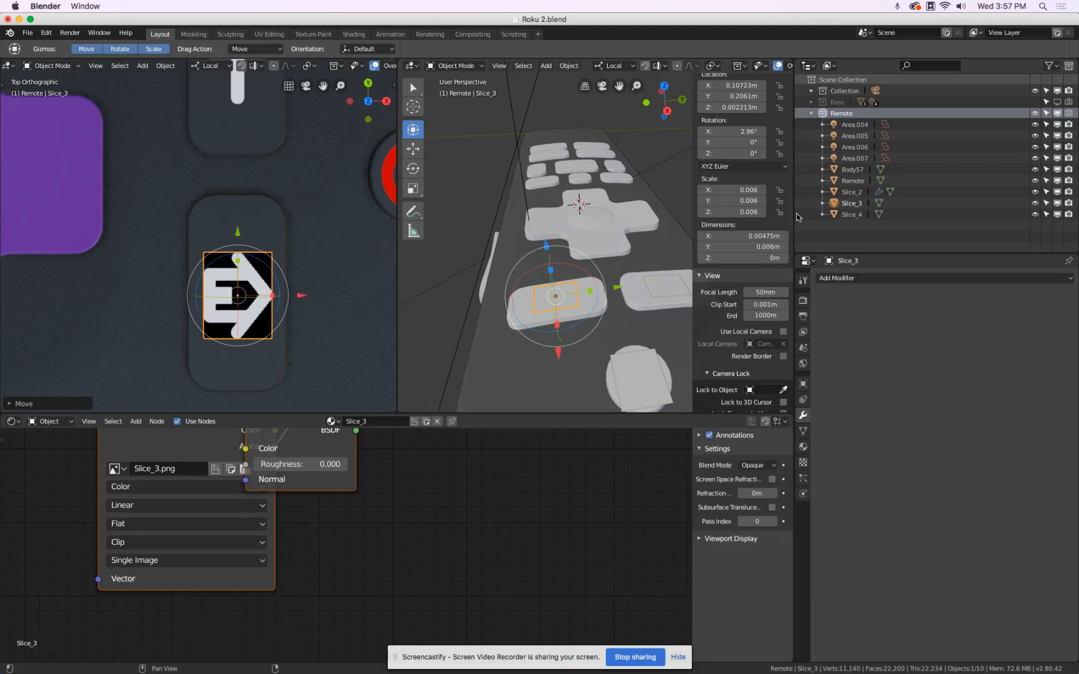
# Set the Slice_3 material's blend mode to Alpha Blend.
pyautogui.click(803, 446)
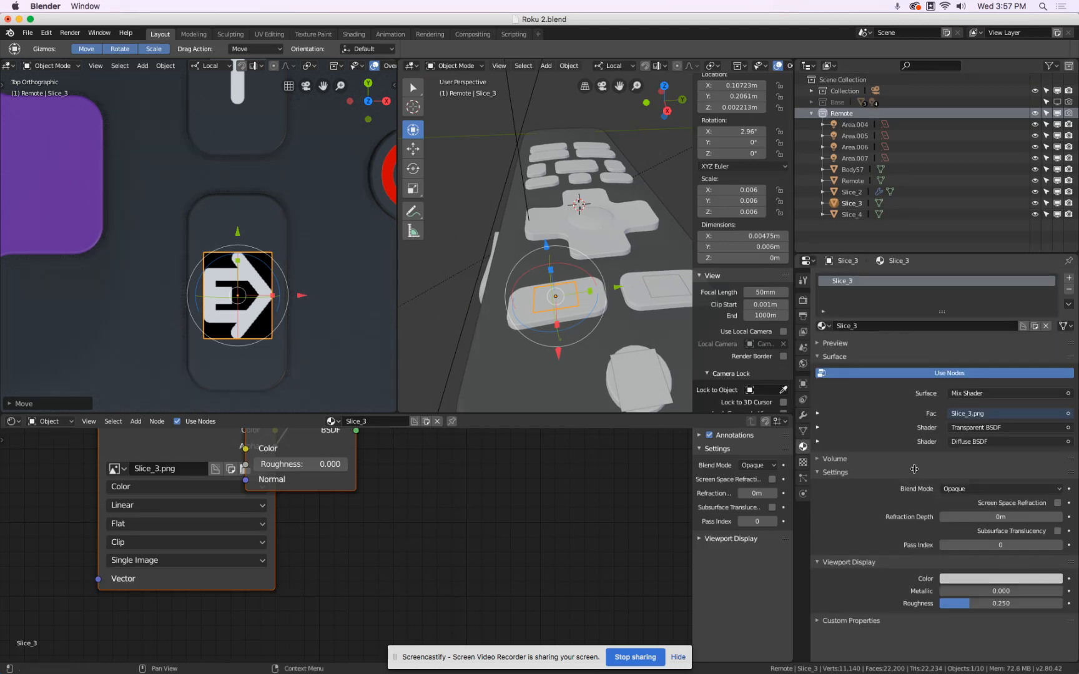
pyautogui.click(973, 489)
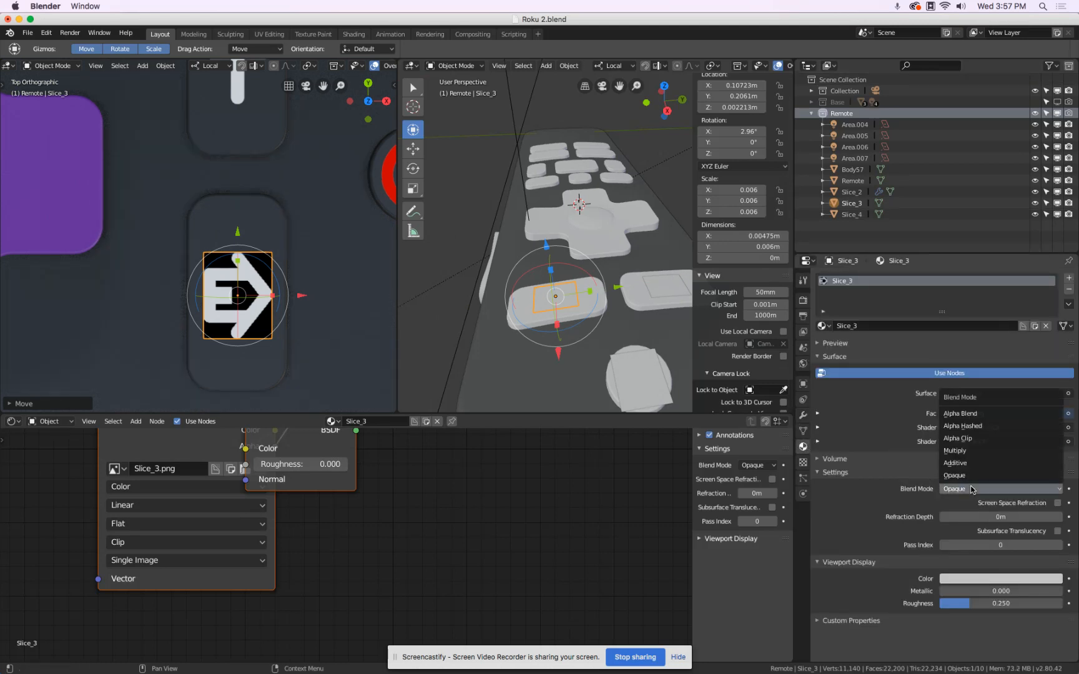
pyautogui.click(970, 410)
# Add a centred horizontal loop cut across the Slice_3 plane and return to Object Mode.
pyautogui.press('Tab')
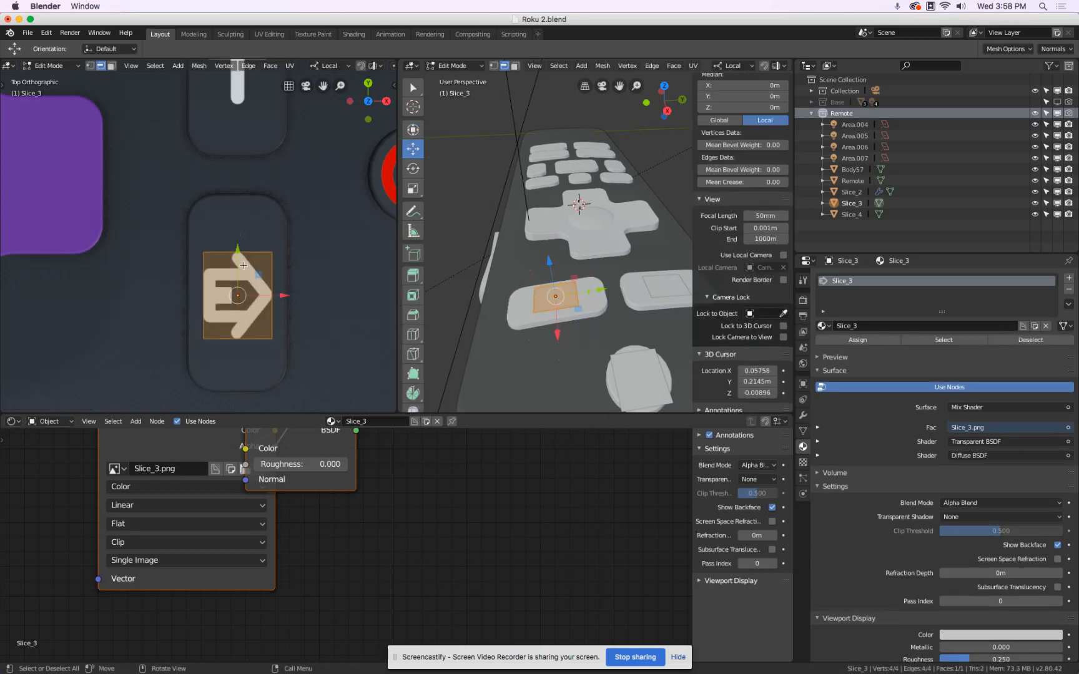
pyautogui.hotkey('ctrl', 'r')
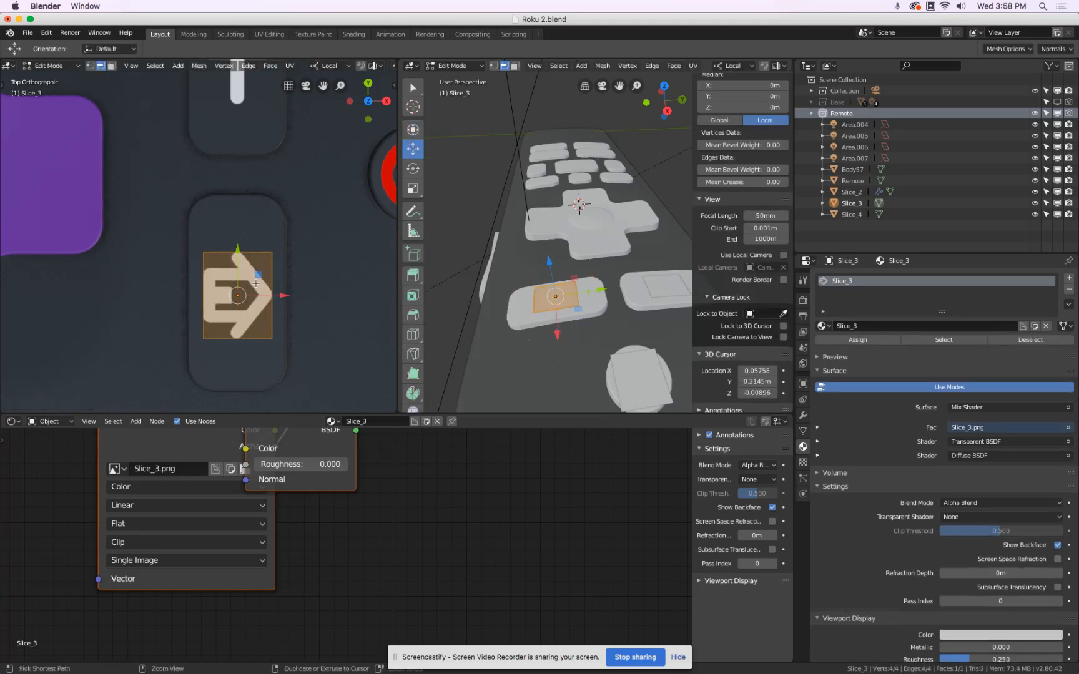
pyautogui.click(260, 285)
pyautogui.rightClick(260, 285)
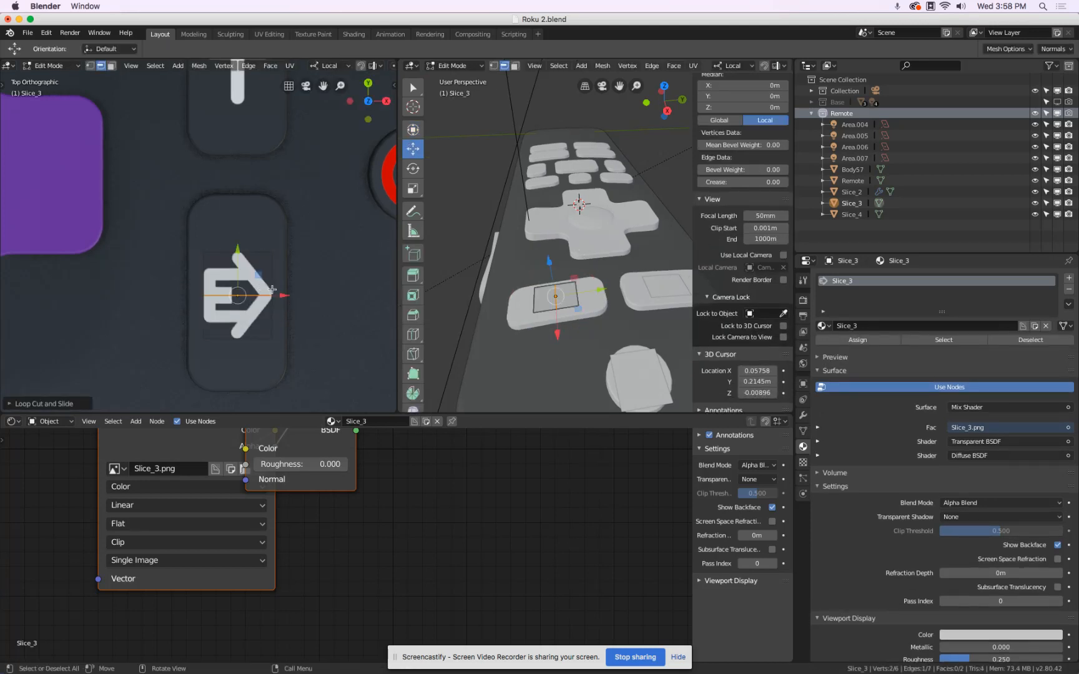
pyautogui.press('Tab')
pyautogui.scroll(-4, 294, 236)
pyautogui.scroll(2, 294, 236)
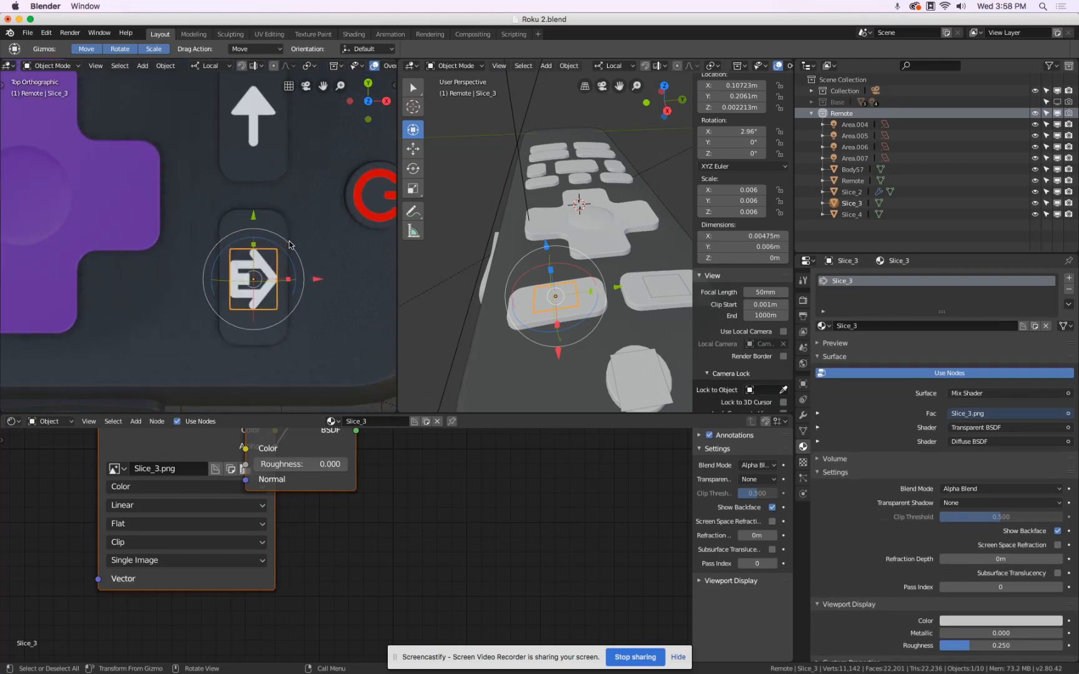
# Add a Subdivision Surface modifier to the Slice_3 plane, using Simple subdivision with 2 viewport levels.
pyautogui.click(802, 415)
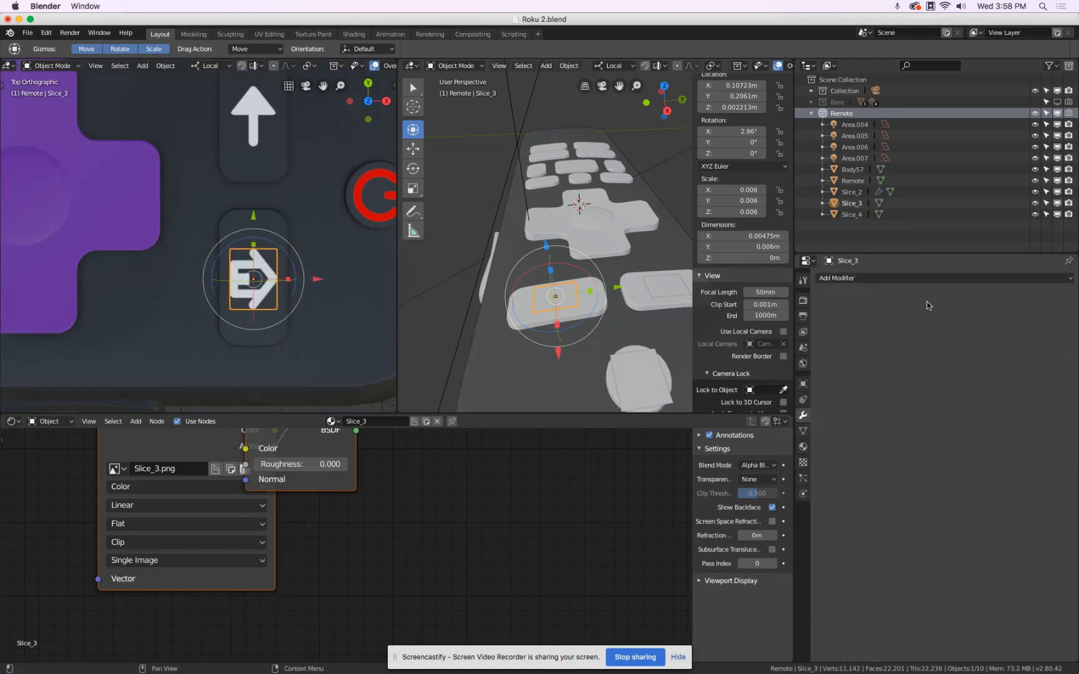
pyautogui.click(929, 279)
pyautogui.click(861, 465)
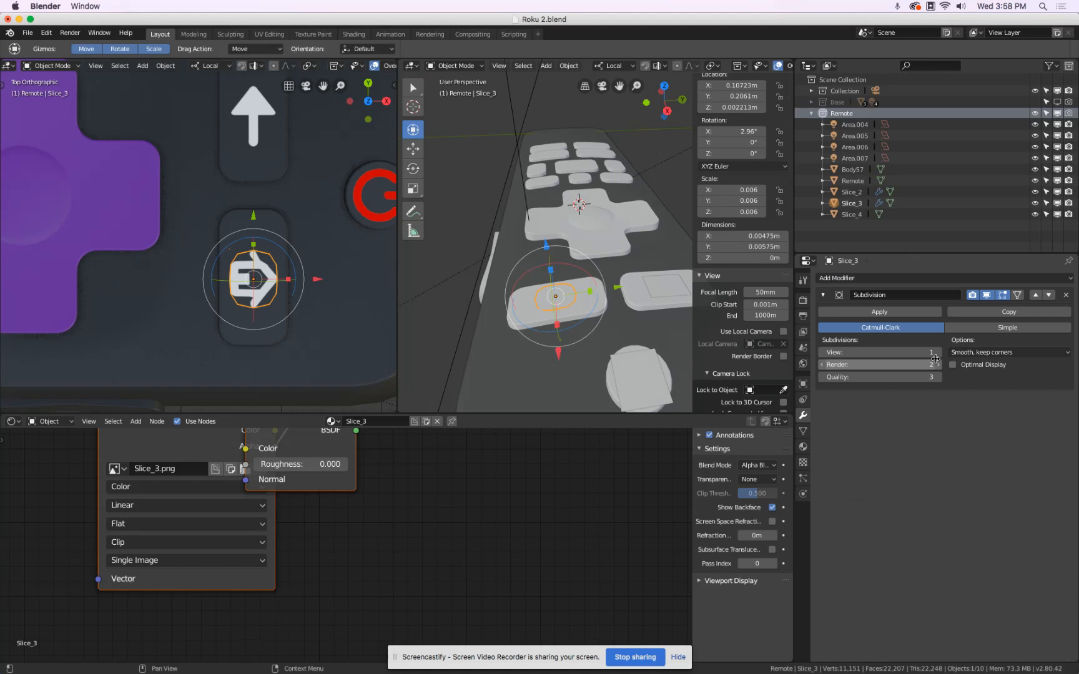
pyautogui.click(981, 328)
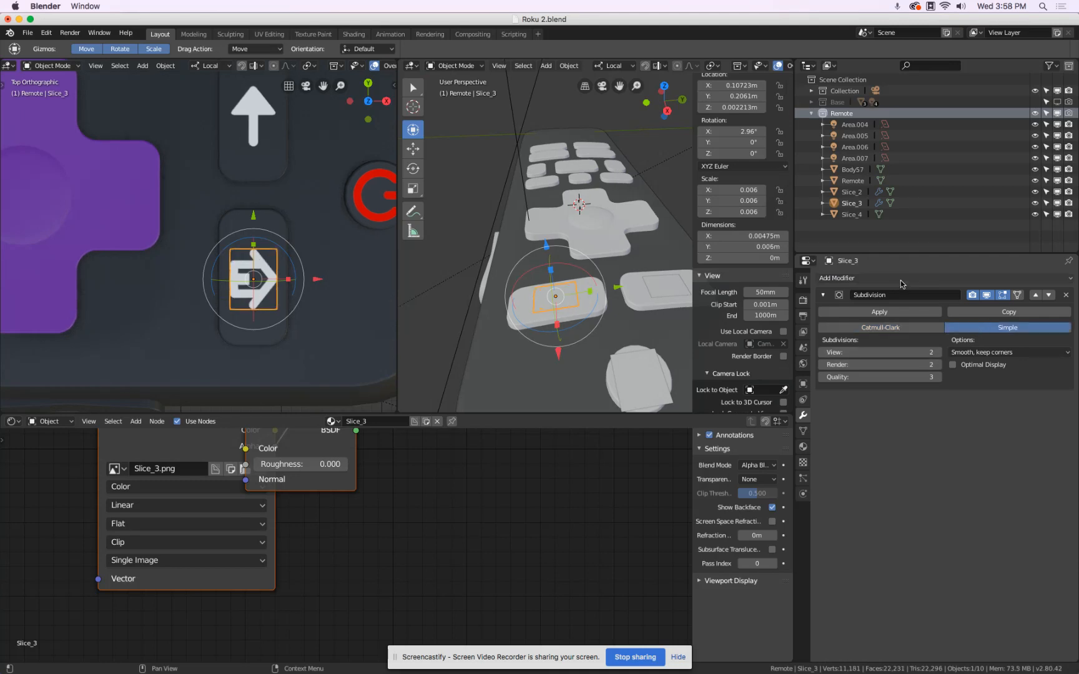
# Add a Project-mode Shrinkwrap modifier to Slice_3 with both directions enabled, a 0.013 m offset and the Remote object as target.
pyautogui.click(886, 281)
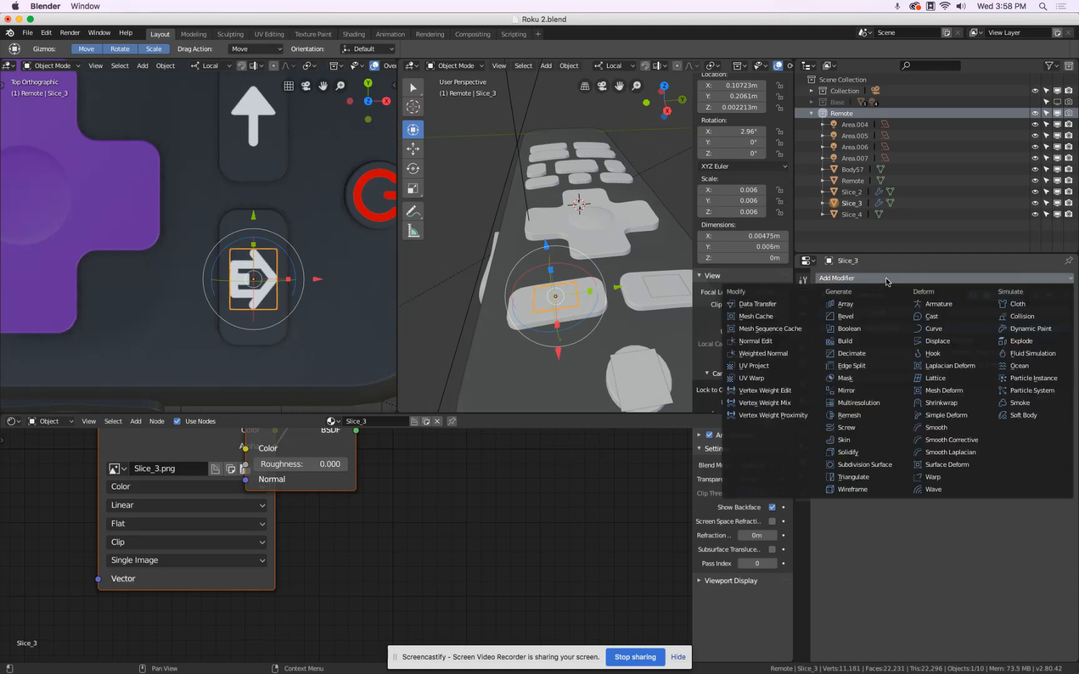
pyautogui.click(974, 410)
pyautogui.click(974, 471)
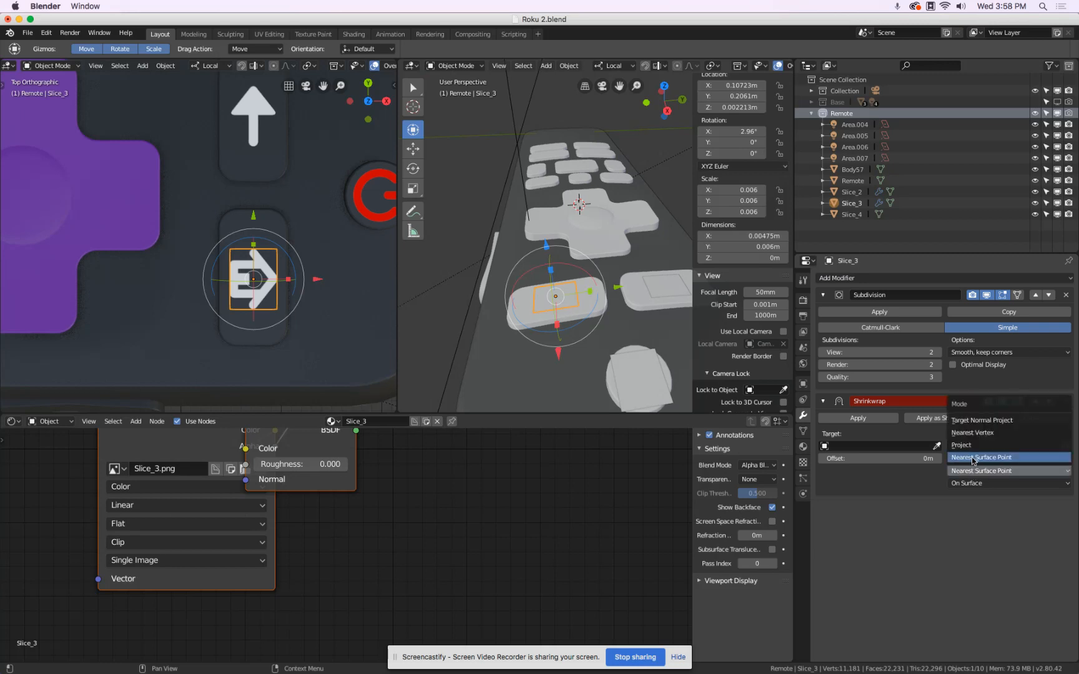
pyautogui.click(964, 445)
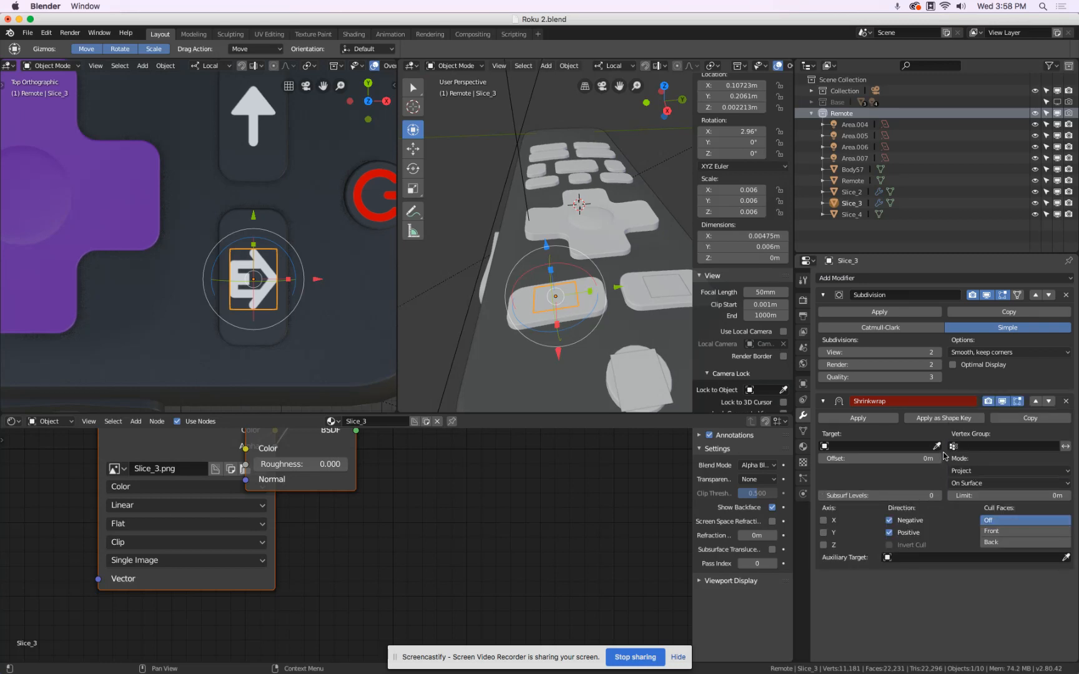
pyautogui.click(899, 459)
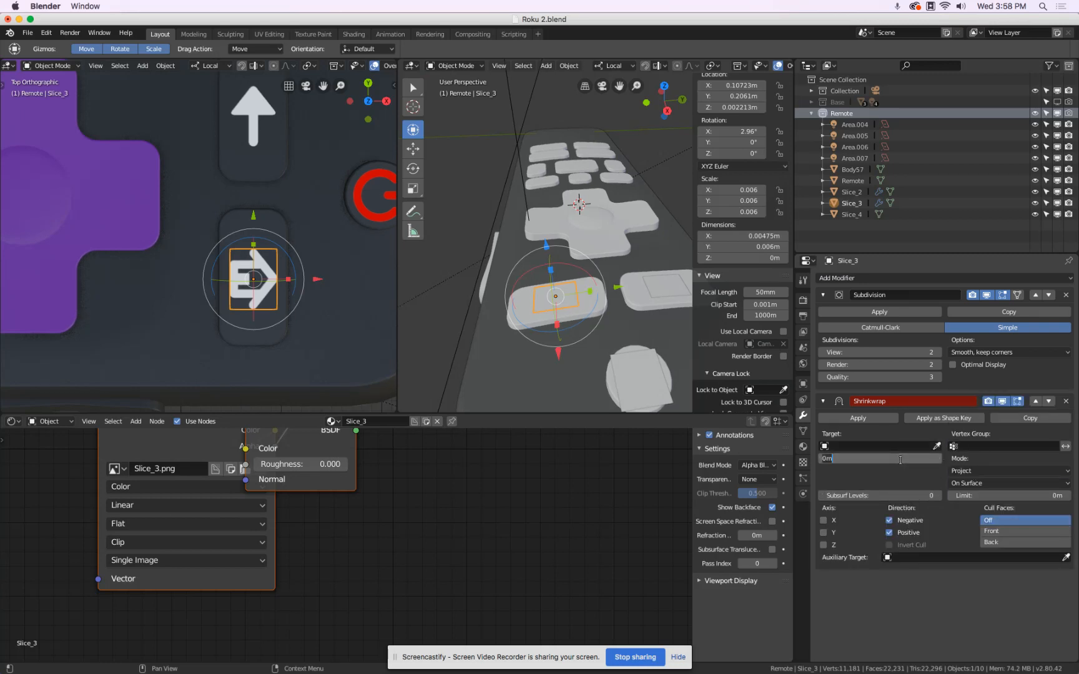
pyautogui.press('Return')
pyautogui.click(936, 446)
pyautogui.click(260, 206)
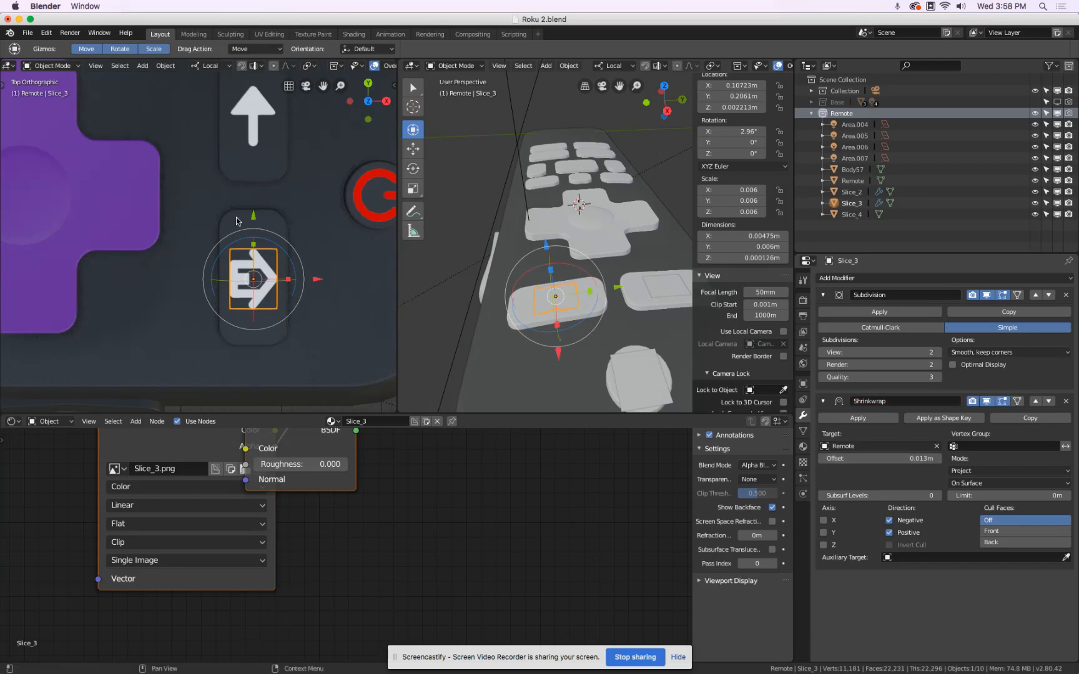
# Deselect Slice_3 and import Slice.png from the Textures folder as an image plane.
pyautogui.click(318, 250)
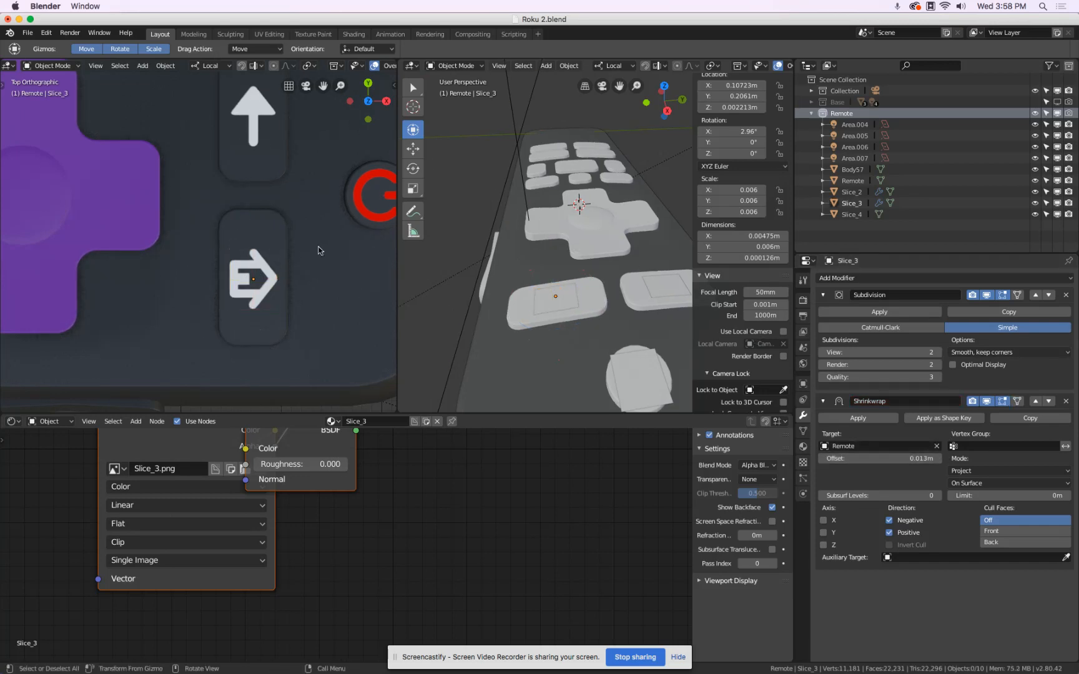
pyautogui.scroll(-5, 318, 251)
pyautogui.scroll(1, 318, 250)
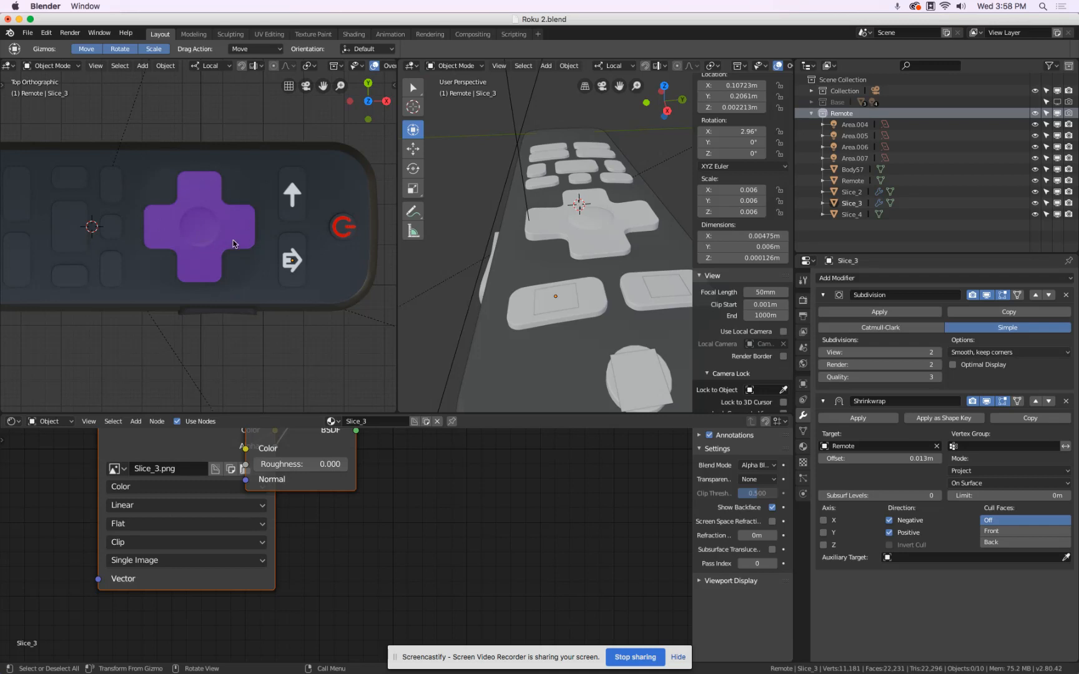
pyautogui.click(28, 32)
pyautogui.moveTo(66, 240)
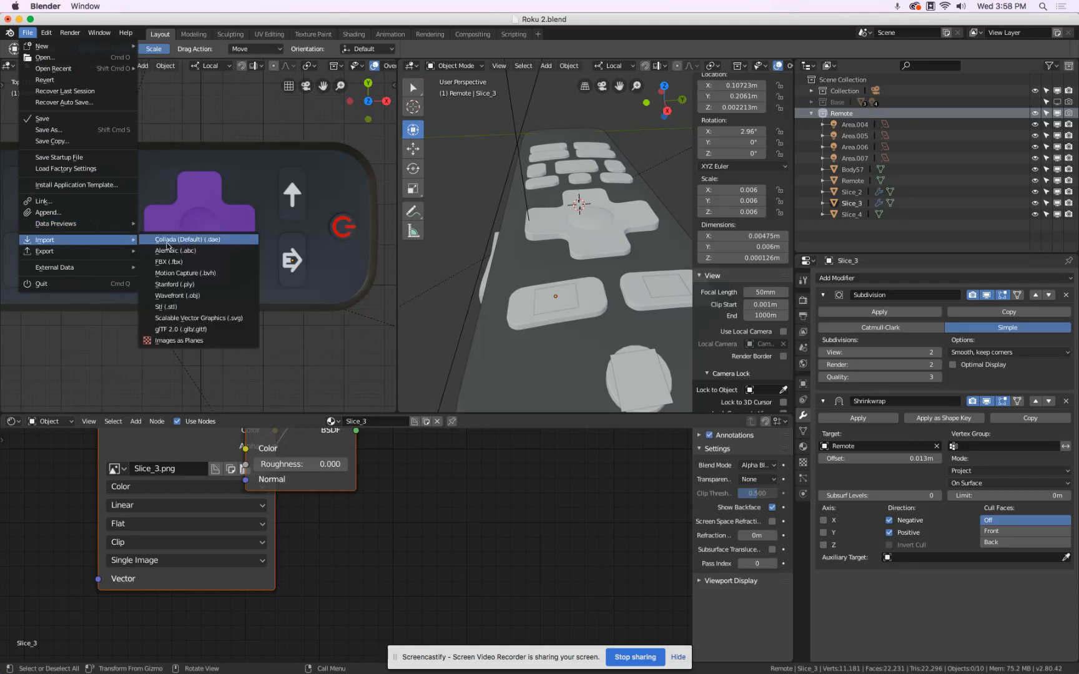
pyautogui.click(206, 342)
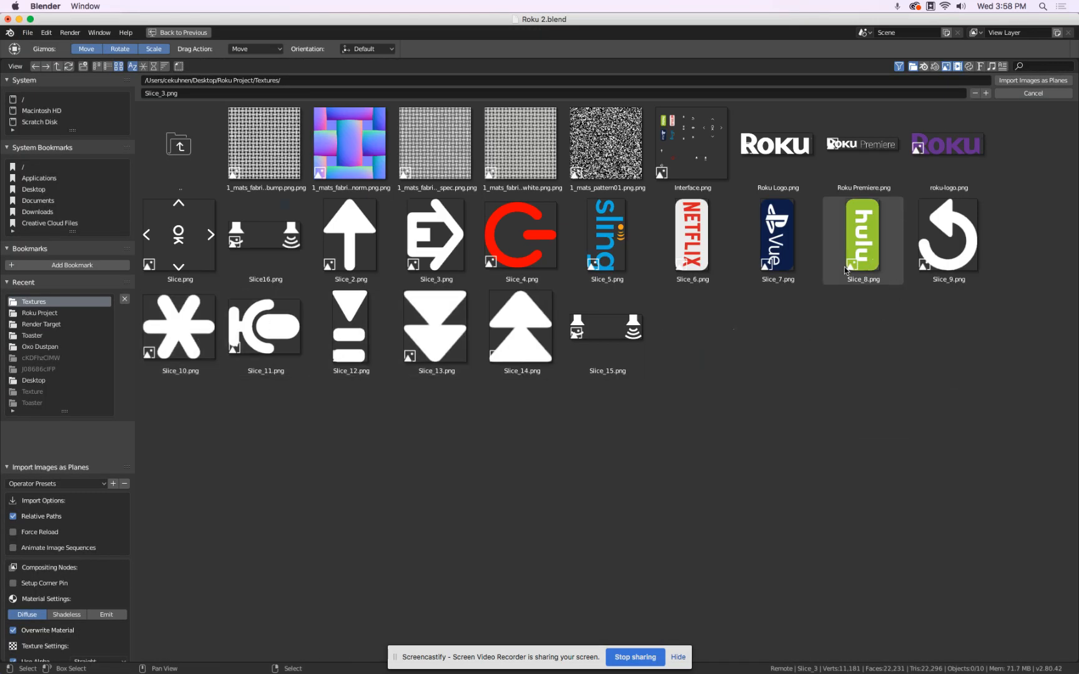
pyautogui.click(171, 236)
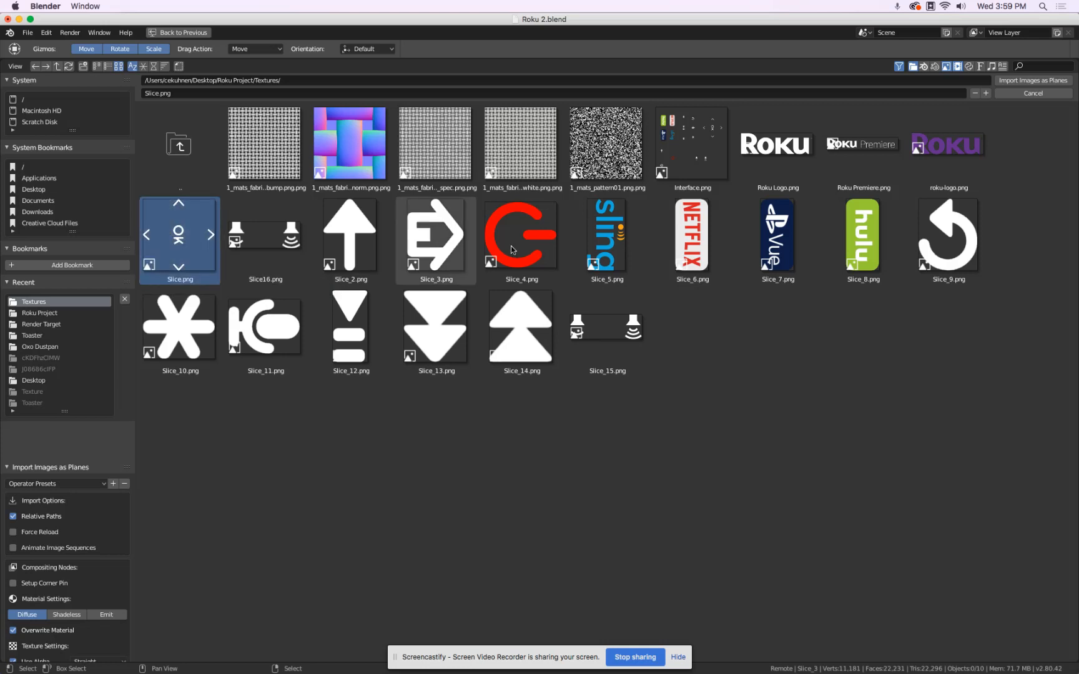
pyautogui.click(1037, 82)
# Scale the imported Slice plane down uniformly to about 0.024.
pyautogui.scroll(-14, 506, 245)
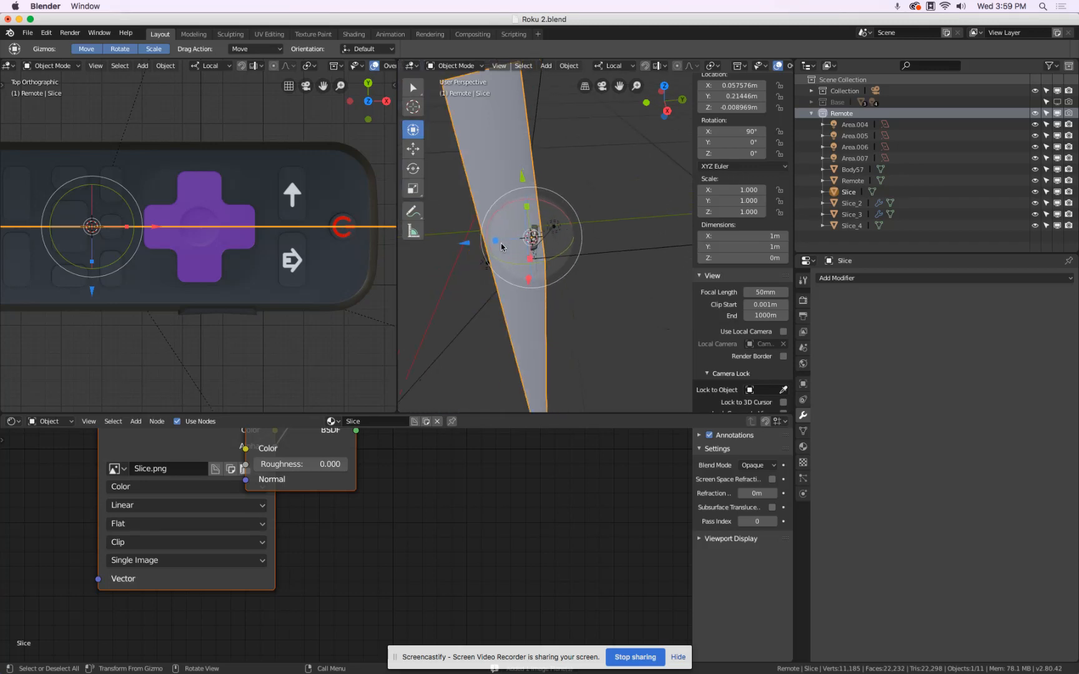
pyautogui.moveTo(501, 247); pyautogui.dragTo(638, 193, button='middle')
pyautogui.press('s')
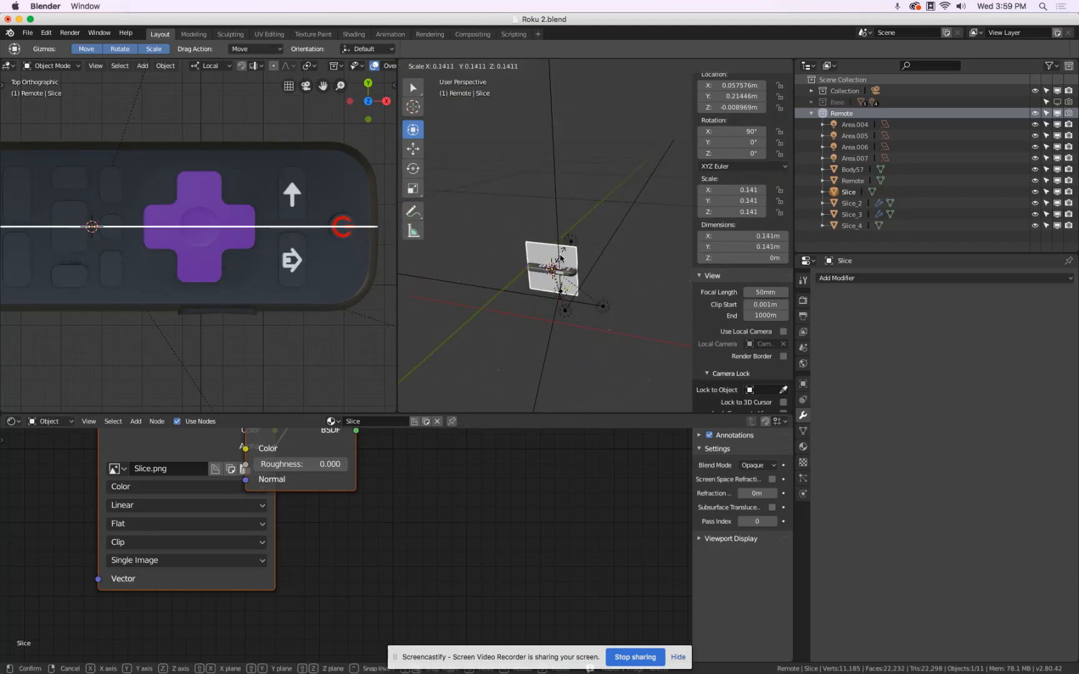
pyautogui.click(552, 263)
pyautogui.scroll(10, 550, 275)
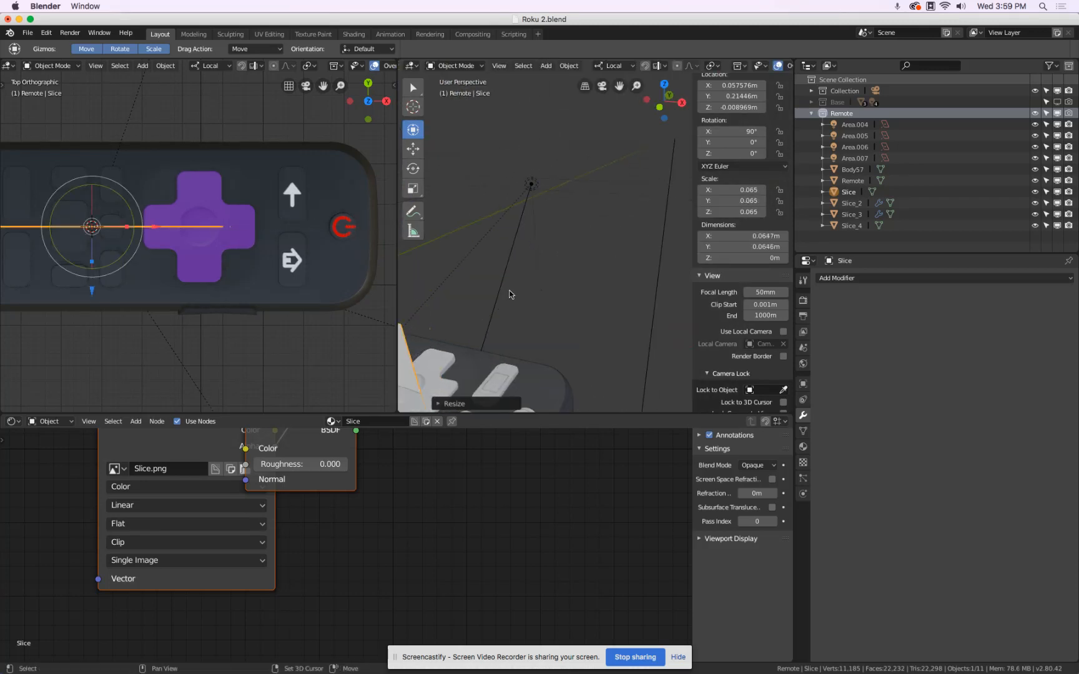
pyautogui.scroll(-5, 522, 298)
pyautogui.press('s')
pyautogui.click(568, 252)
# Move the Slice plane over the purple directional pad, to about X 0.084 m and Z 0.0058 m.
pyautogui.moveTo(547, 206); pyautogui.dragTo(542, 158)
pyautogui.moveTo(607, 226); pyautogui.dragTo(692, 241)
pyautogui.moveTo(637, 241); pyautogui.dragTo(596, 252, button='middle')
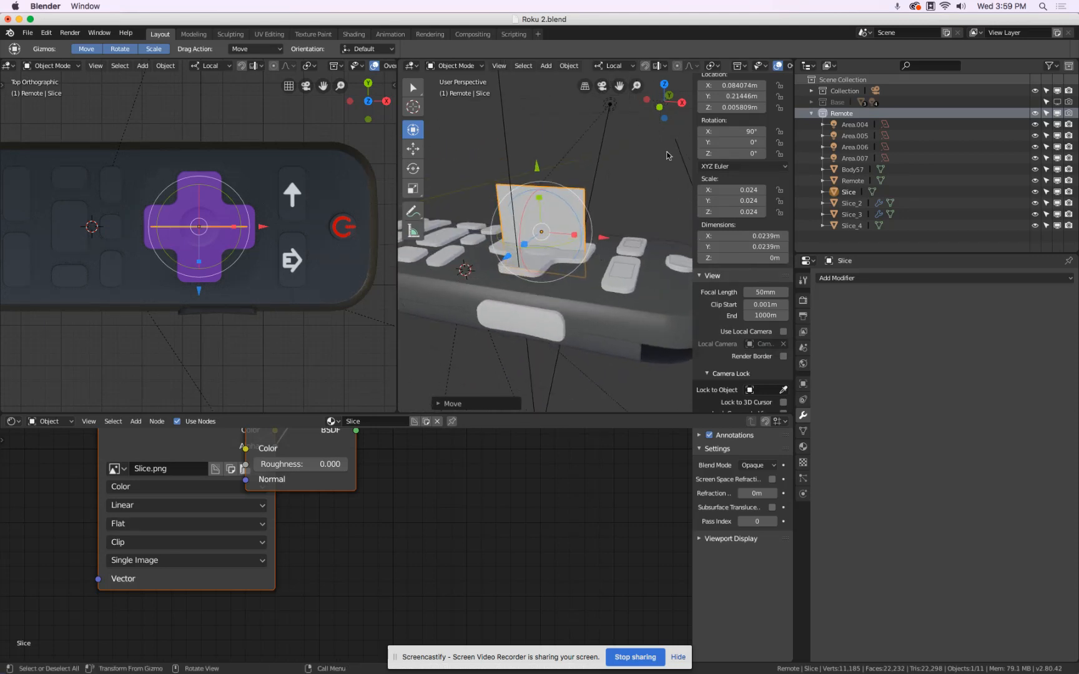
# Rotate the Slice plane flat above the directional pad and set its X rotation to 0°.
pyautogui.moveTo(523, 218); pyautogui.dragTo(580, 188)
pyautogui.click(713, 132)
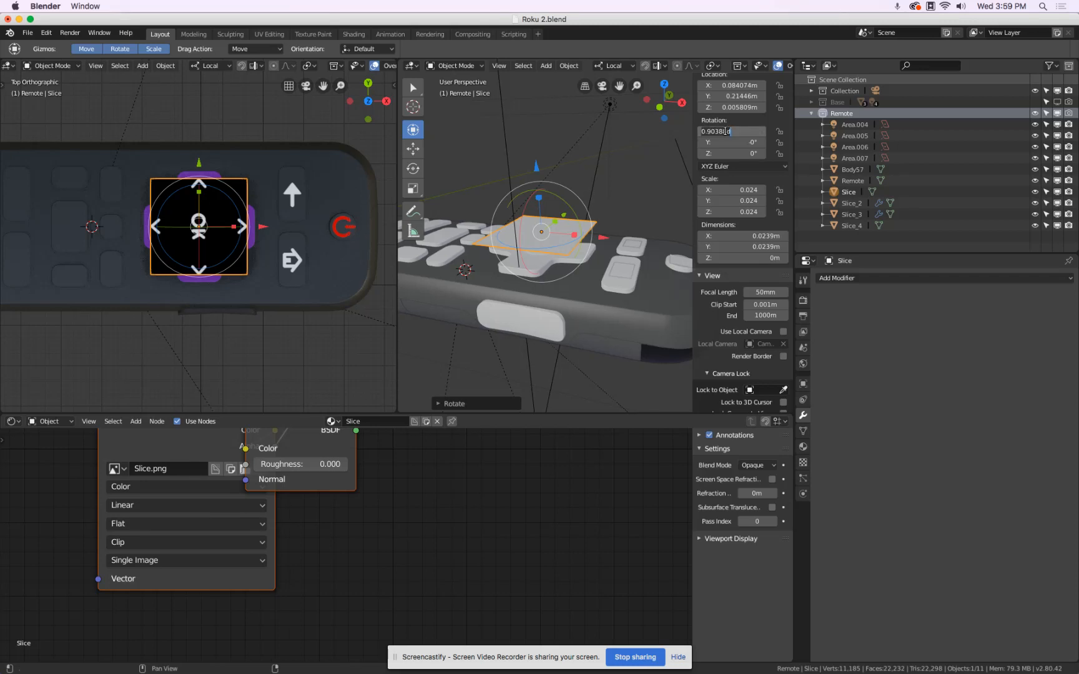
pyautogui.write('0')
pyautogui.press('Return')
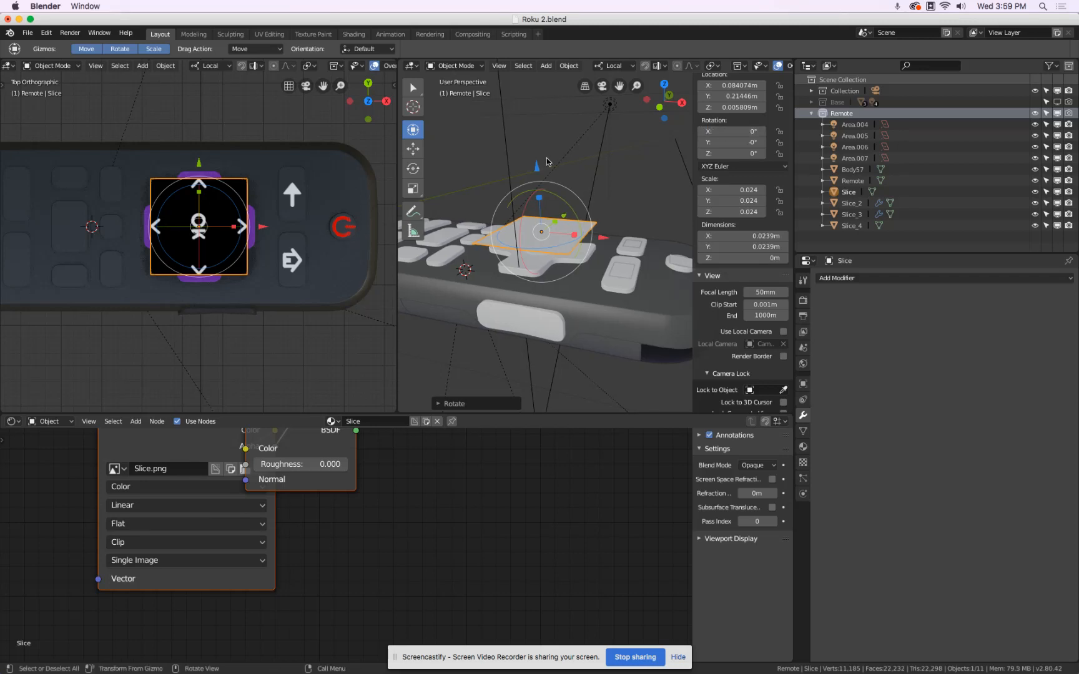
# Set the Slice material's blend mode to Alpha Blend.
pyautogui.scroll(5, 597, 200)
pyautogui.click(804, 447)
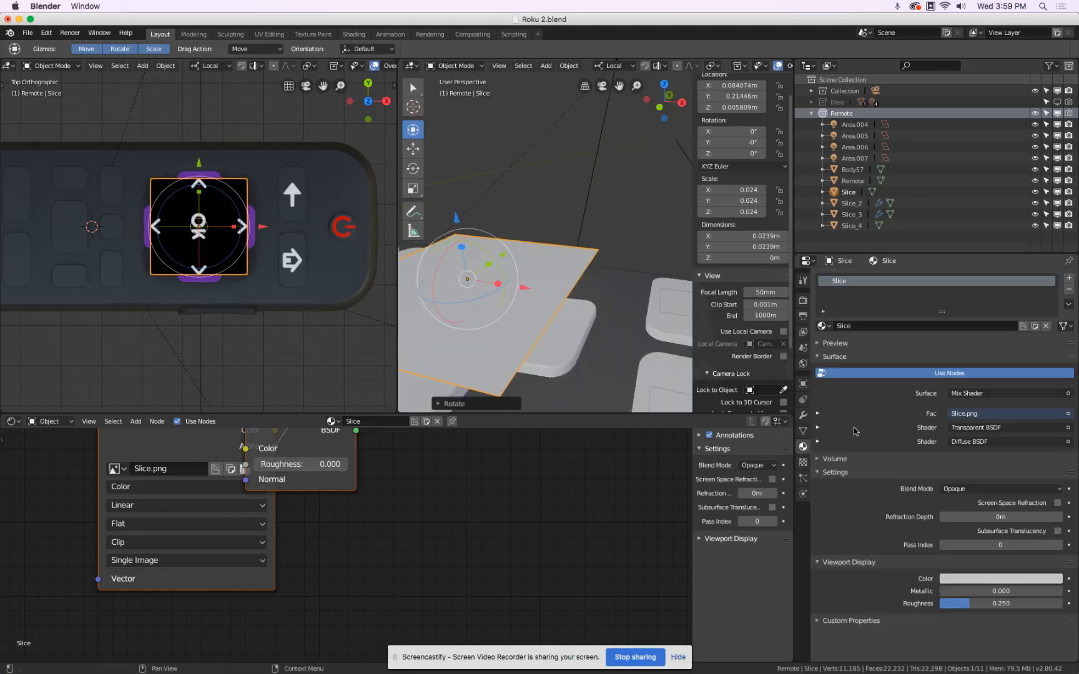
pyautogui.click(972, 487)
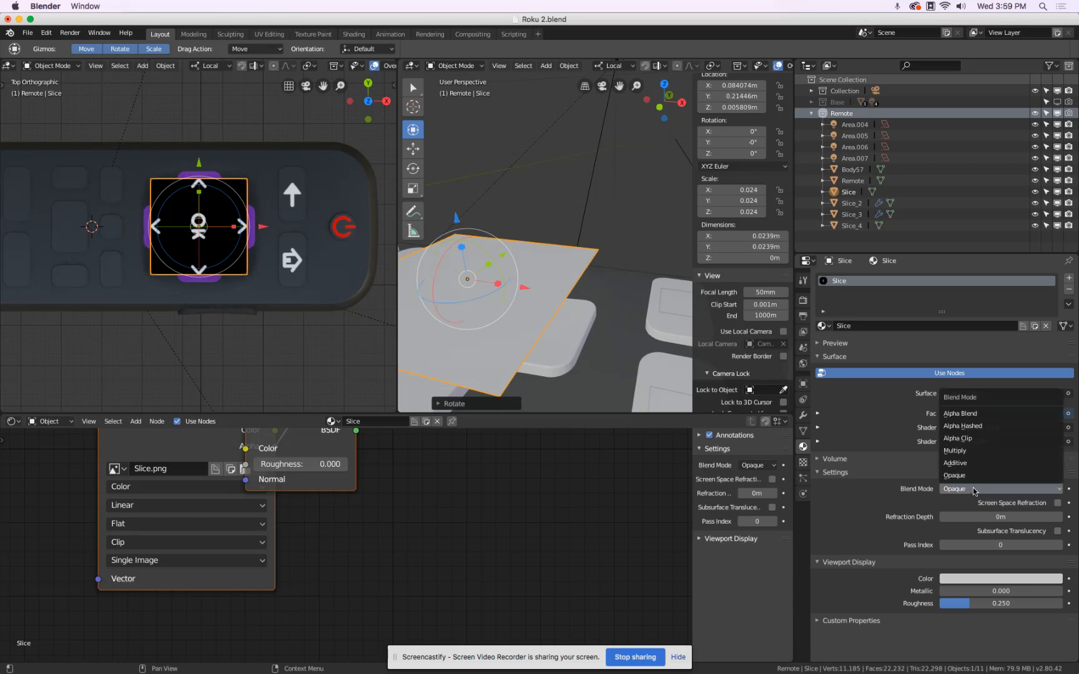
pyautogui.click(971, 424)
pyautogui.scroll(4, 256, 227)
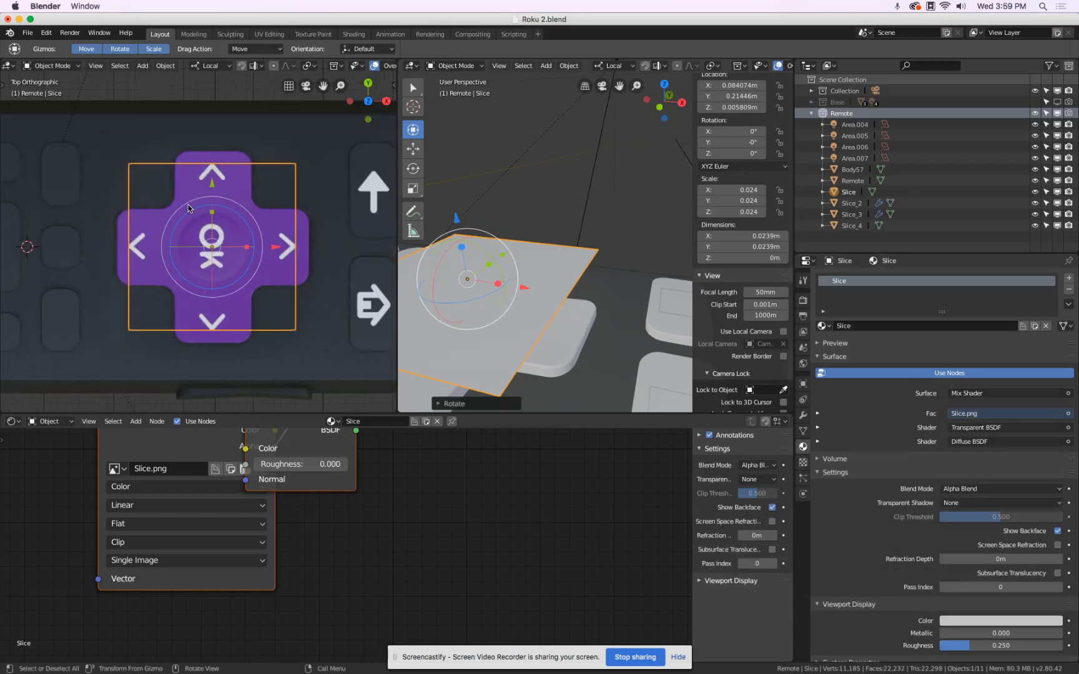
pyautogui.scroll(-1, 283, 215)
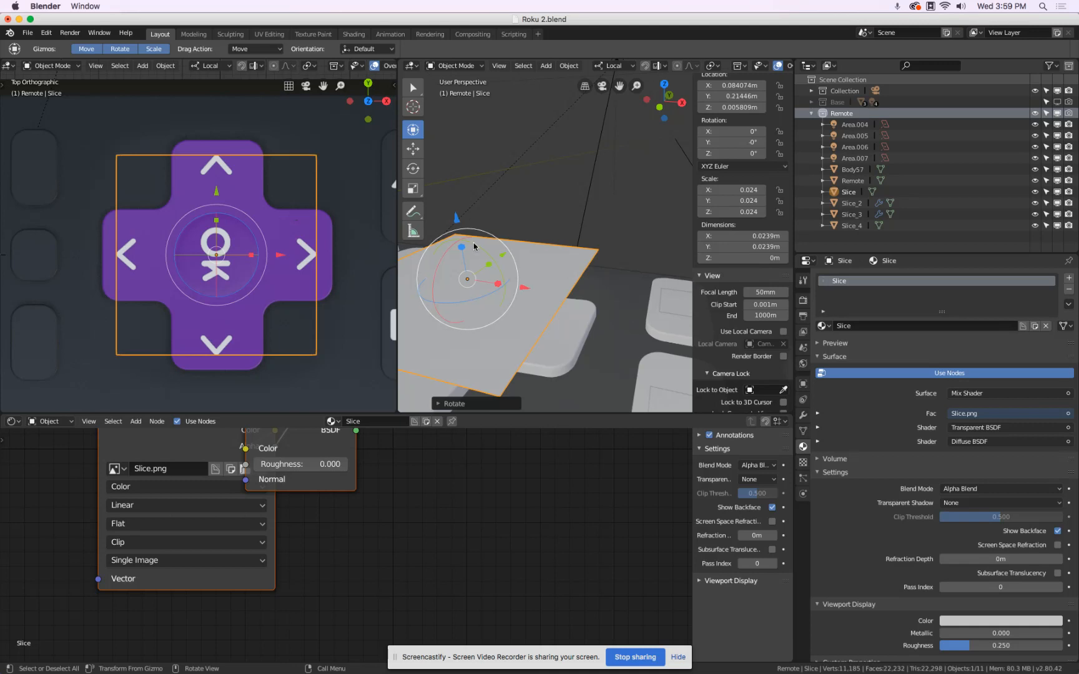
# Lower the Slice plane towards the directional pad's surface, to about Z 0.0028 m.
pyautogui.moveTo(551, 269); pyautogui.dragTo(563, 250, button='middle')
pyautogui.moveTo(560, 91); pyautogui.dragTo(563, 113)
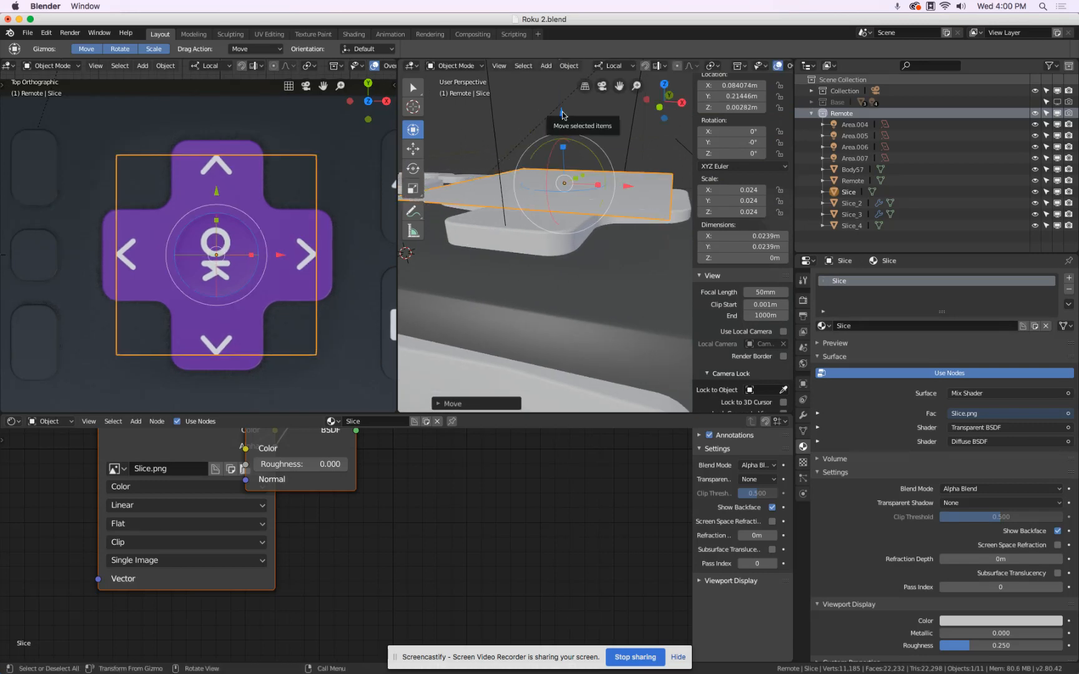
pyautogui.scroll(-5, 485, 200)
pyautogui.scroll(-2, 485, 200)
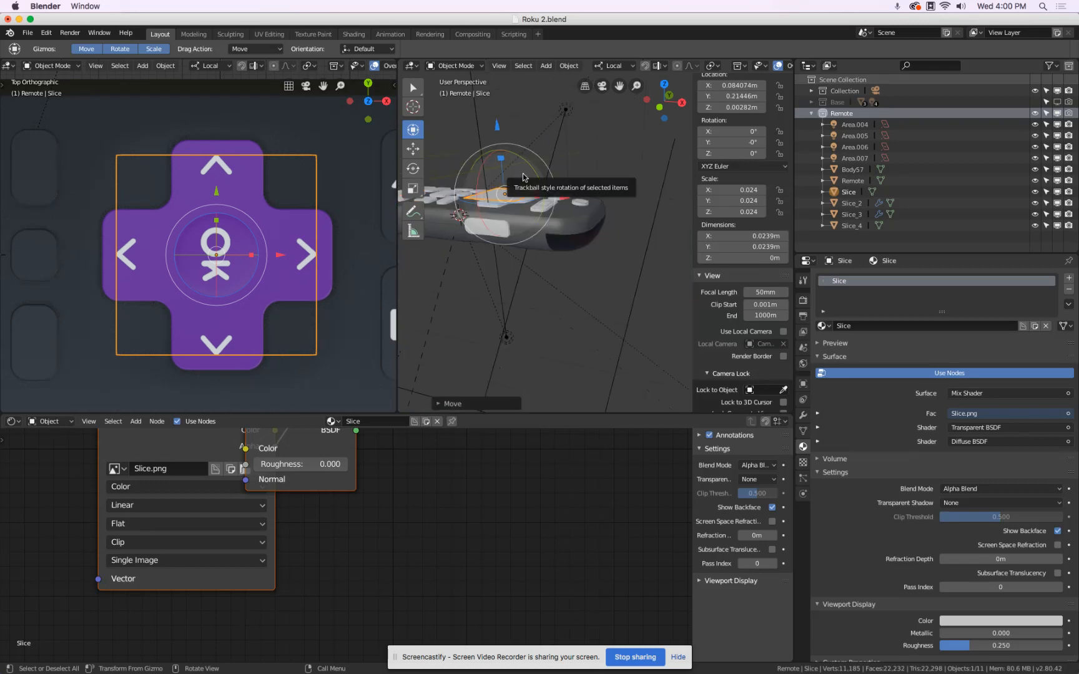
# Show the perspective viewport from the top in LookDev shading and scale the Slice plane to about 0.0224 m square.
pyautogui.press('KP_7')
pyautogui.keyDown('shift'); pyautogui.moveTo(613, 370); pyautogui.dragTo(567, 238, button='middle'); pyautogui.keyUp('shift')
pyautogui.scroll(6, 567, 238)
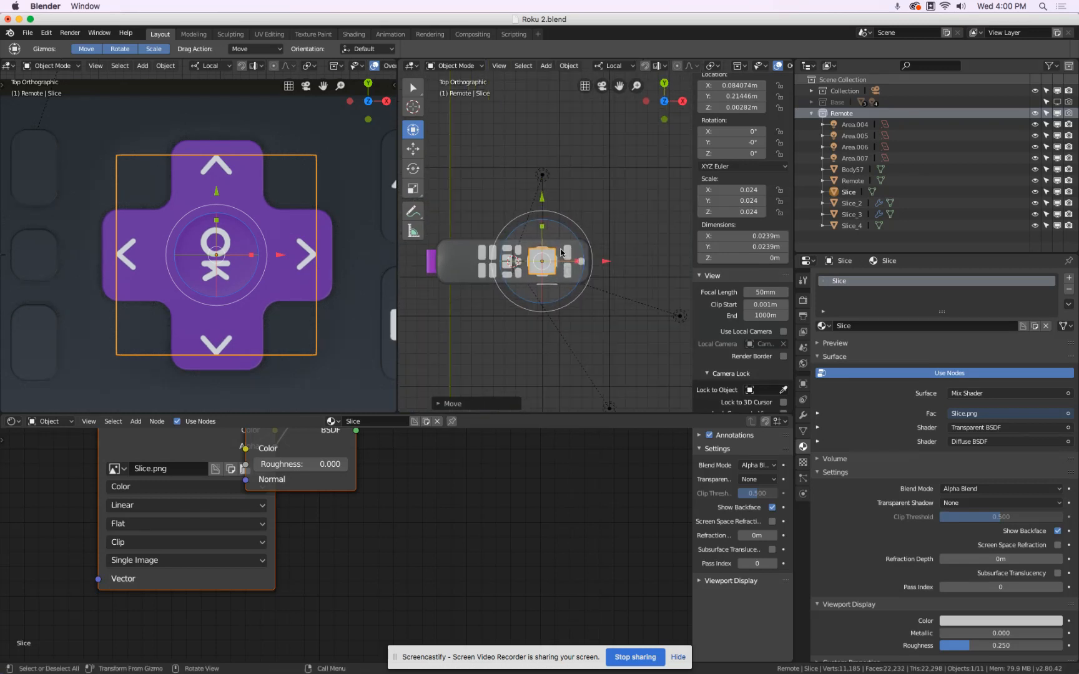
pyautogui.scroll(-5, 733, 70)
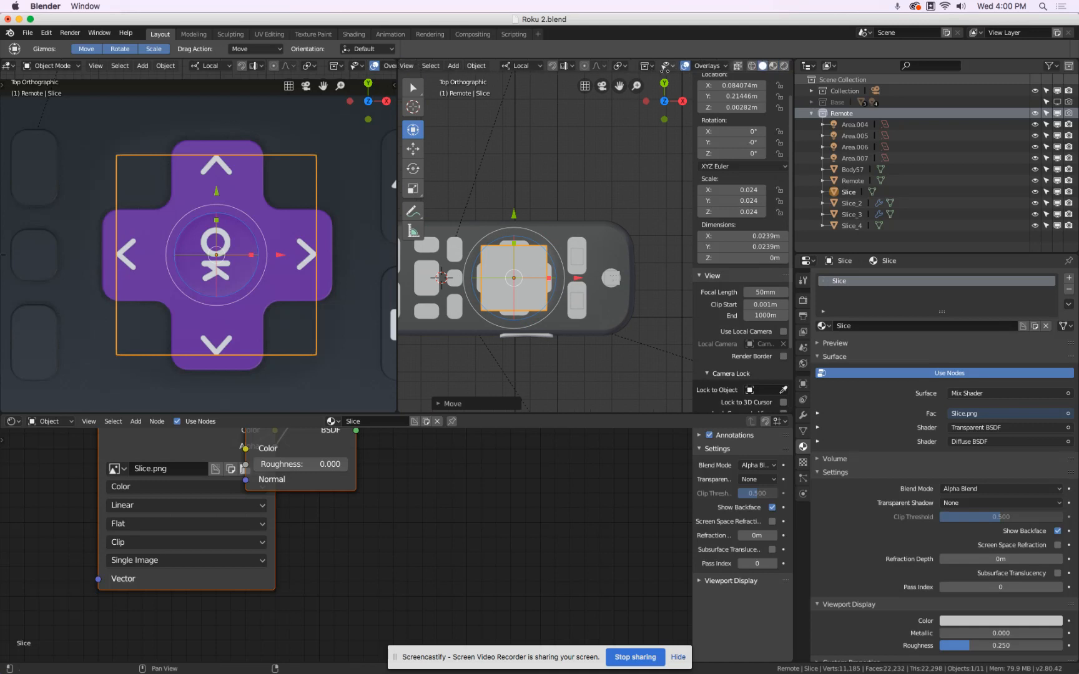
pyautogui.click(743, 66)
pyautogui.scroll(4, 562, 219)
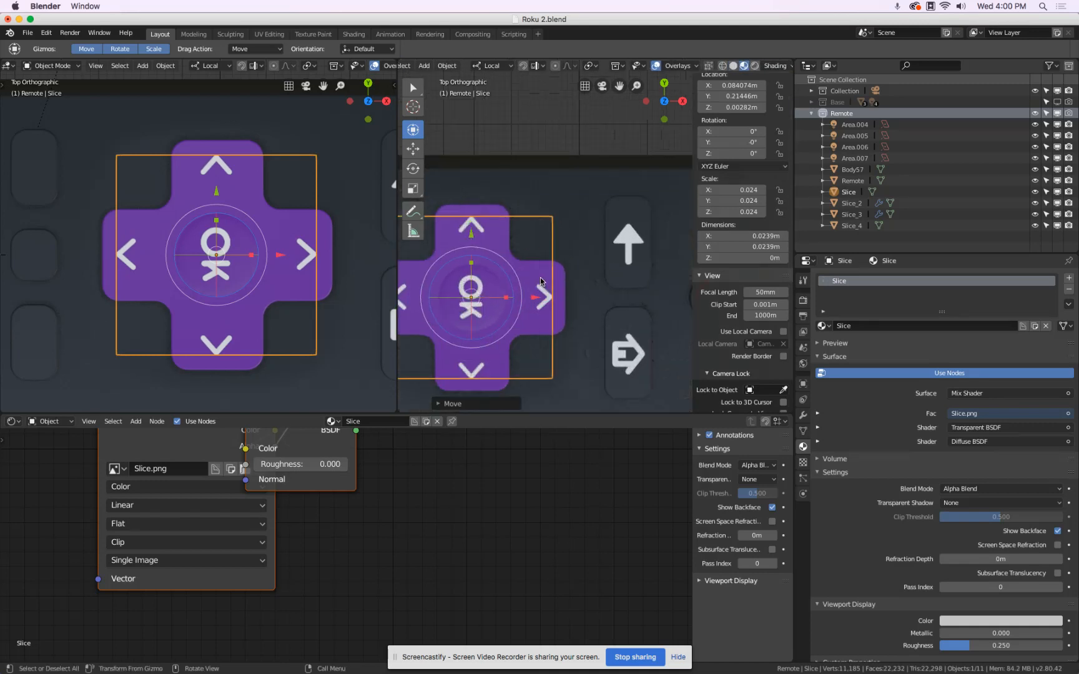
pyautogui.press('s')
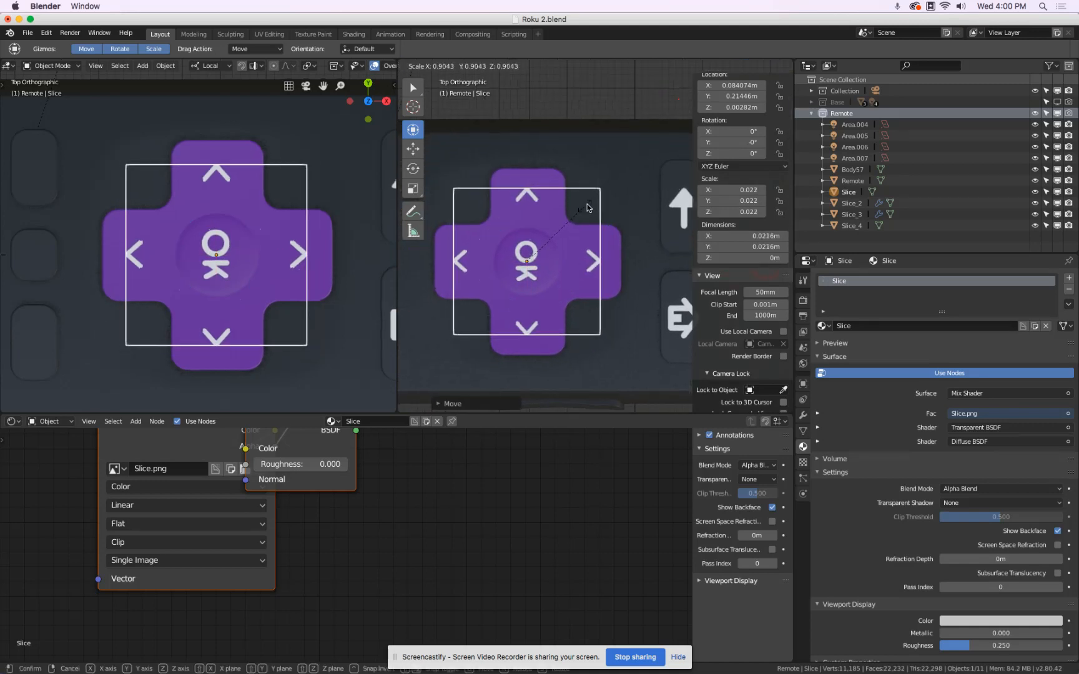
pyautogui.click(588, 207)
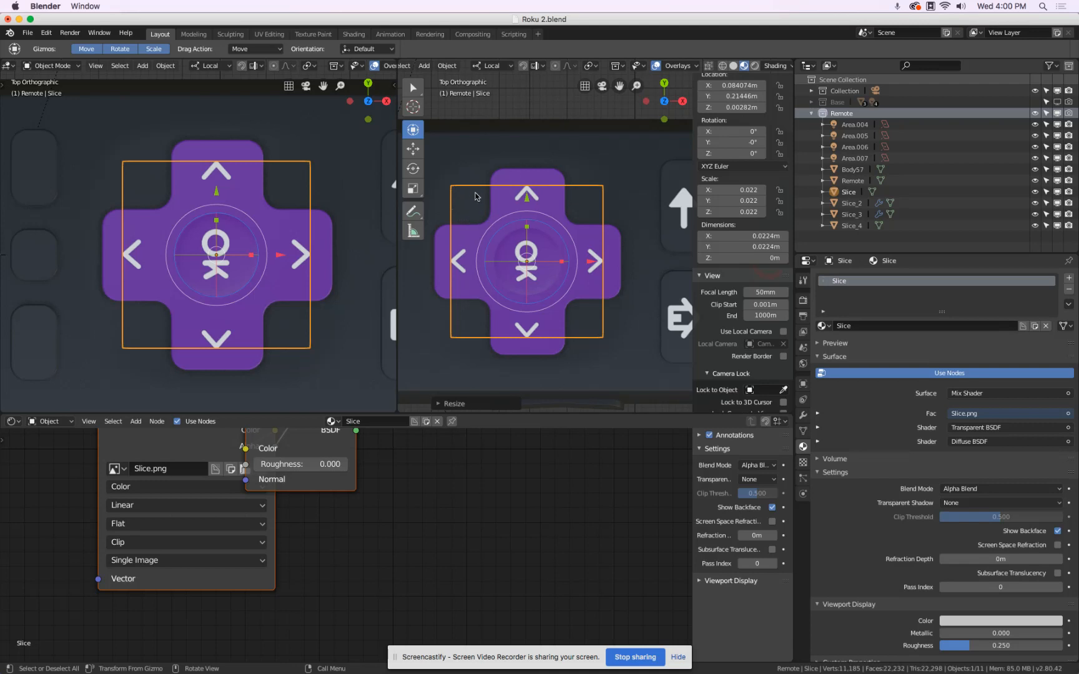
# Add a Subdivision Surface modifier to the Slice plane, using Simple subdivision with 3 viewport levels.
pyautogui.moveTo(598, 340)
pyautogui.keyDown('shift'); pyautogui.mouseDown(button='middle')
pyautogui.moveTo(598, 326)
pyautogui.moveTo(610, 335)
pyautogui.mouseUp(button='middle'); pyautogui.keyUp('shift')
pyautogui.moveTo(611, 340); pyautogui.dragTo(584, 290, button='middle')
pyautogui.press('KP_Decimal')
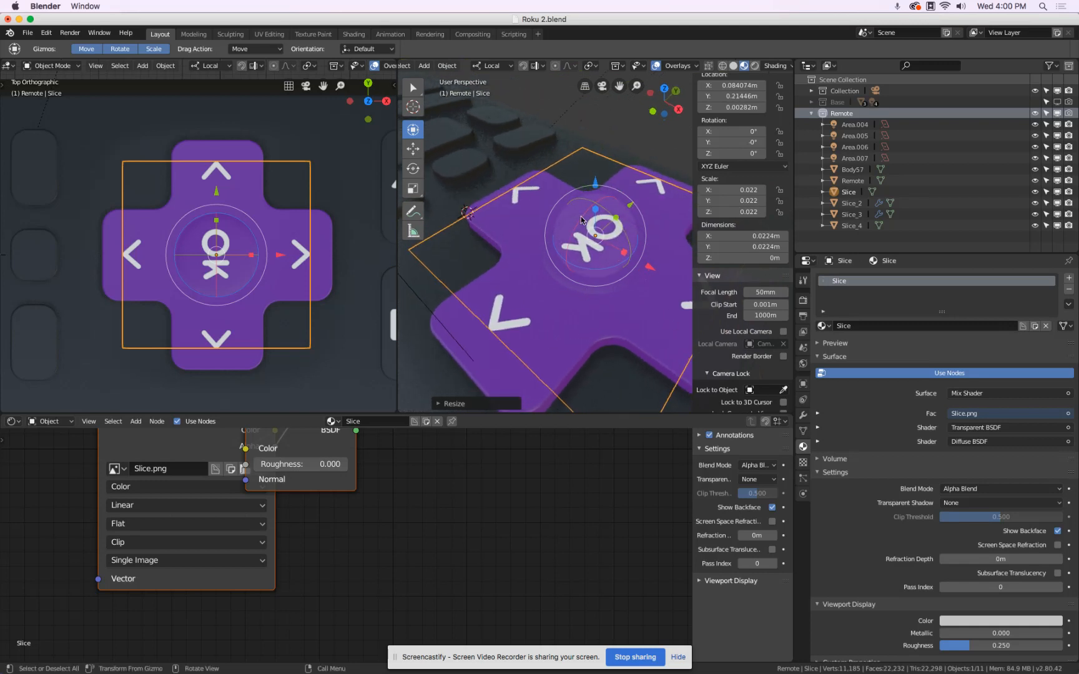
pyautogui.scroll(-3, 574, 216)
pyautogui.scroll(1, 576, 224)
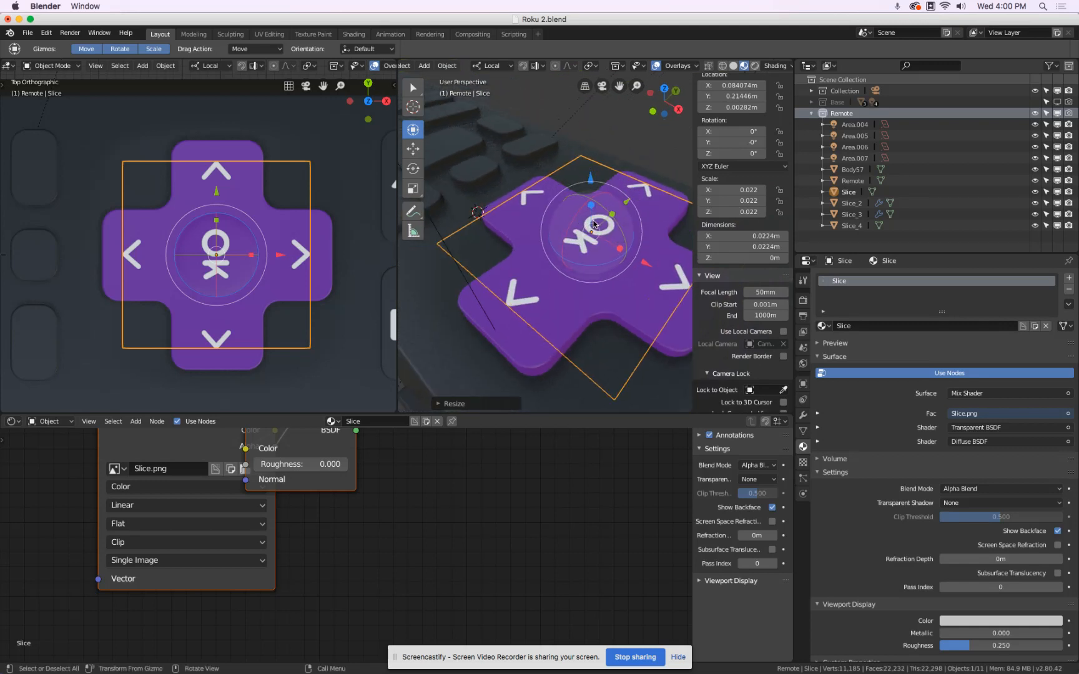
pyautogui.click(804, 415)
pyautogui.click(870, 278)
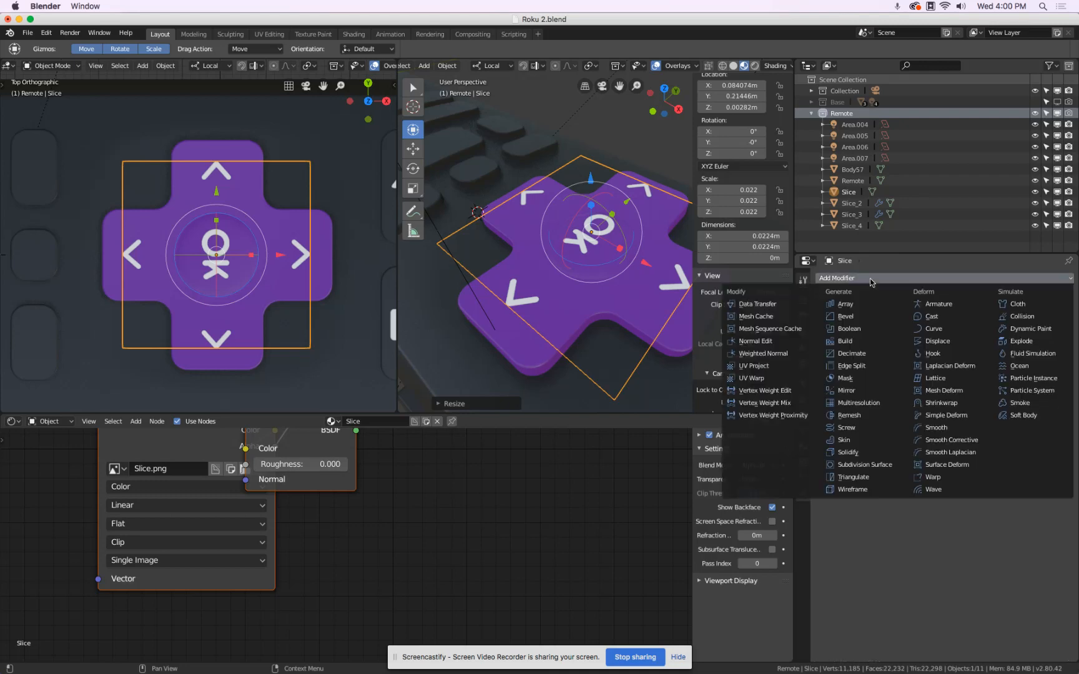
pyautogui.click(890, 466)
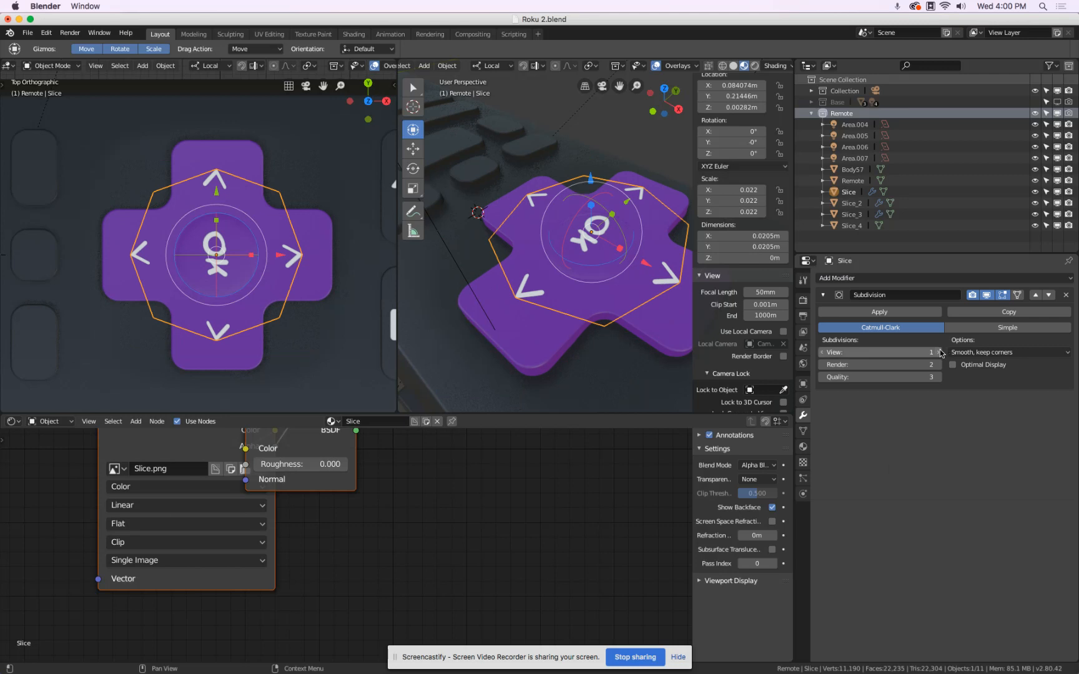
pyautogui.click(972, 327)
pyautogui.click(940, 352)
# Check the Slice plane's subdivision in wireframe, raise its viewport level to 4 and return to LookDev shading.
pyautogui.press('z')
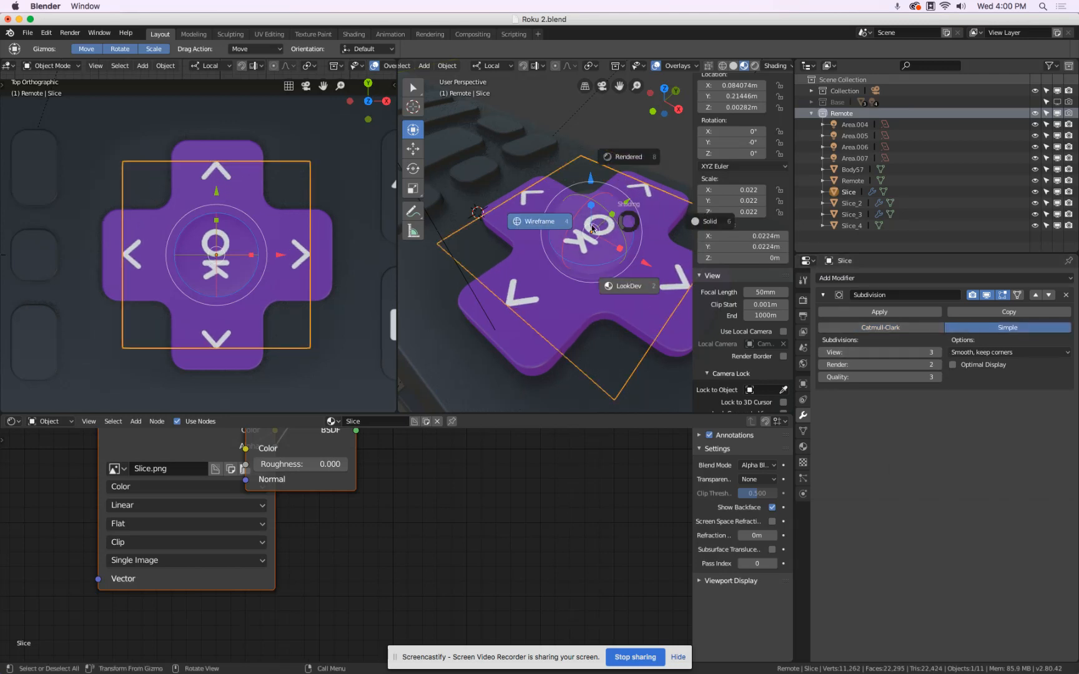
pyautogui.click(559, 226)
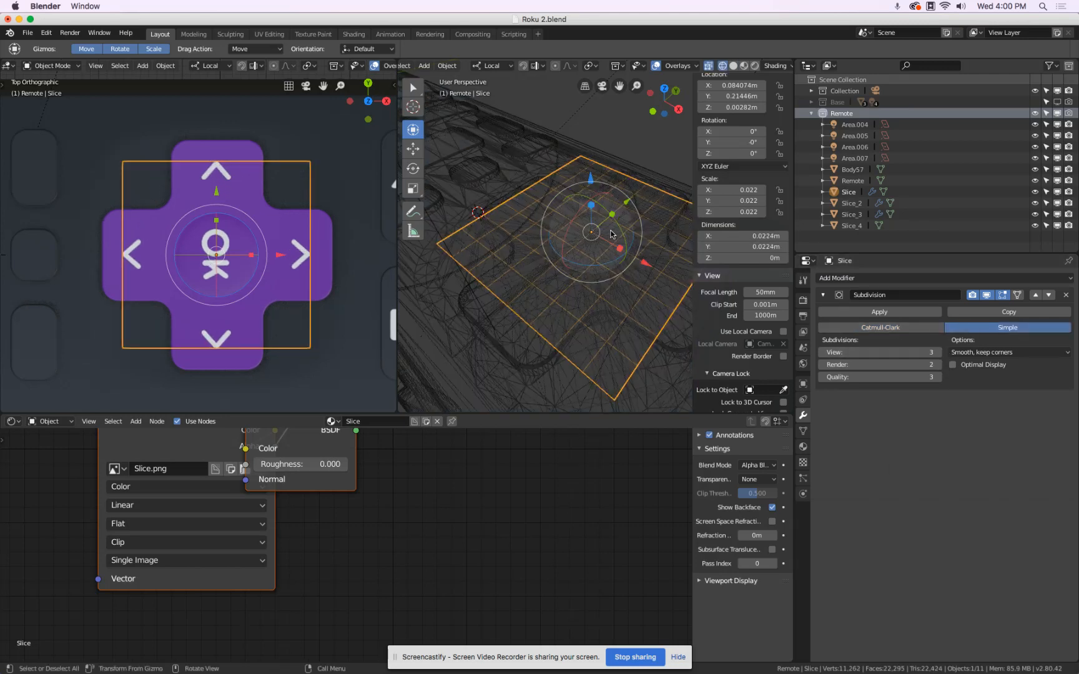
pyautogui.click(939, 353)
pyautogui.press('z')
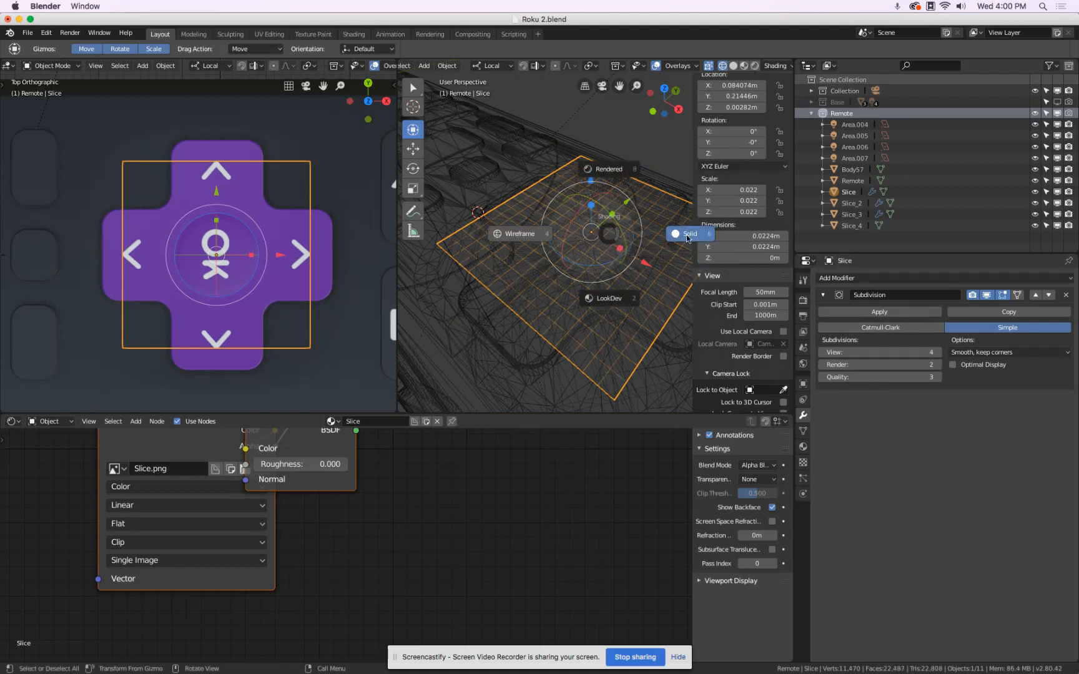
pyautogui.click(618, 295)
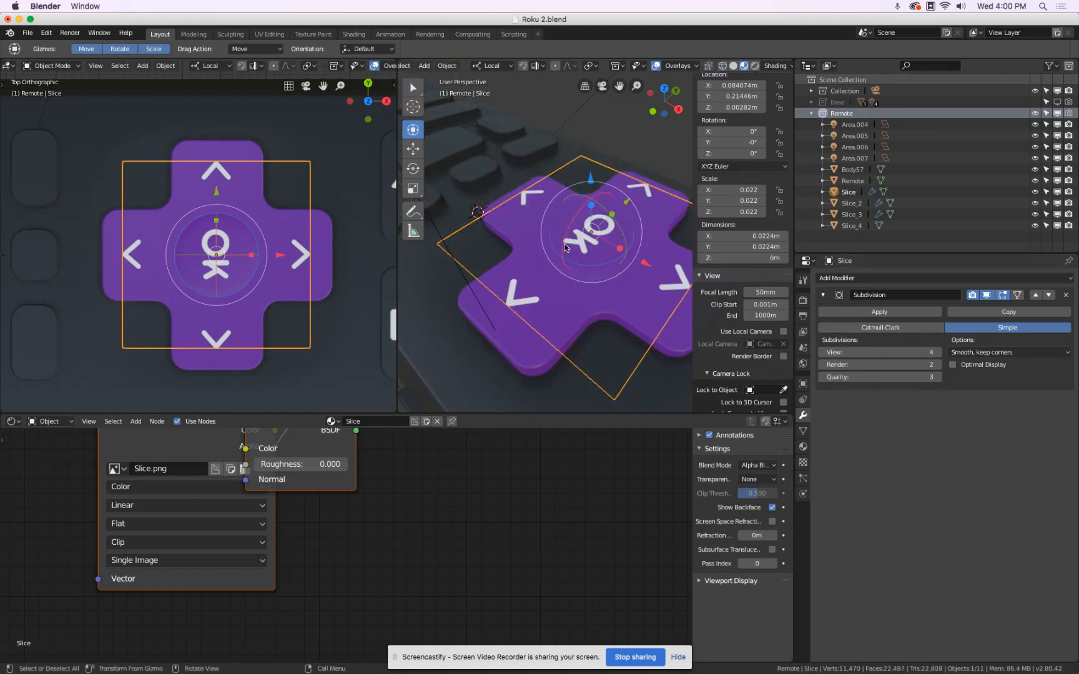
# Add a Shrinkwrap modifier to the Slice plane with the Remote object as target and the mode set to Project.
pyautogui.click(871, 279)
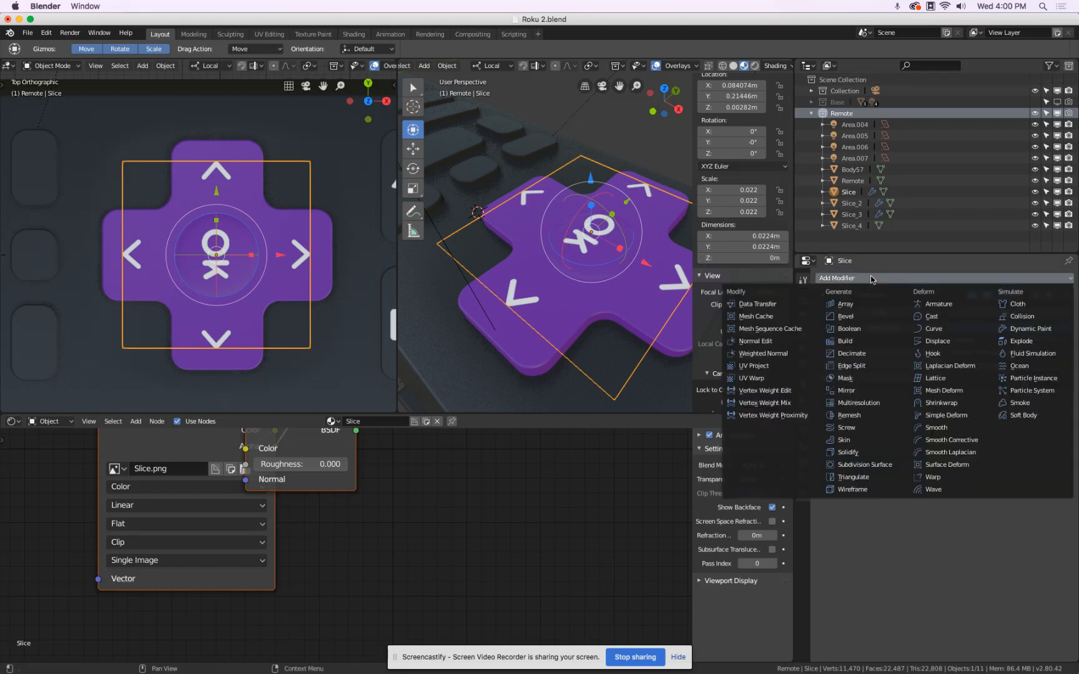
pyautogui.click(936, 400)
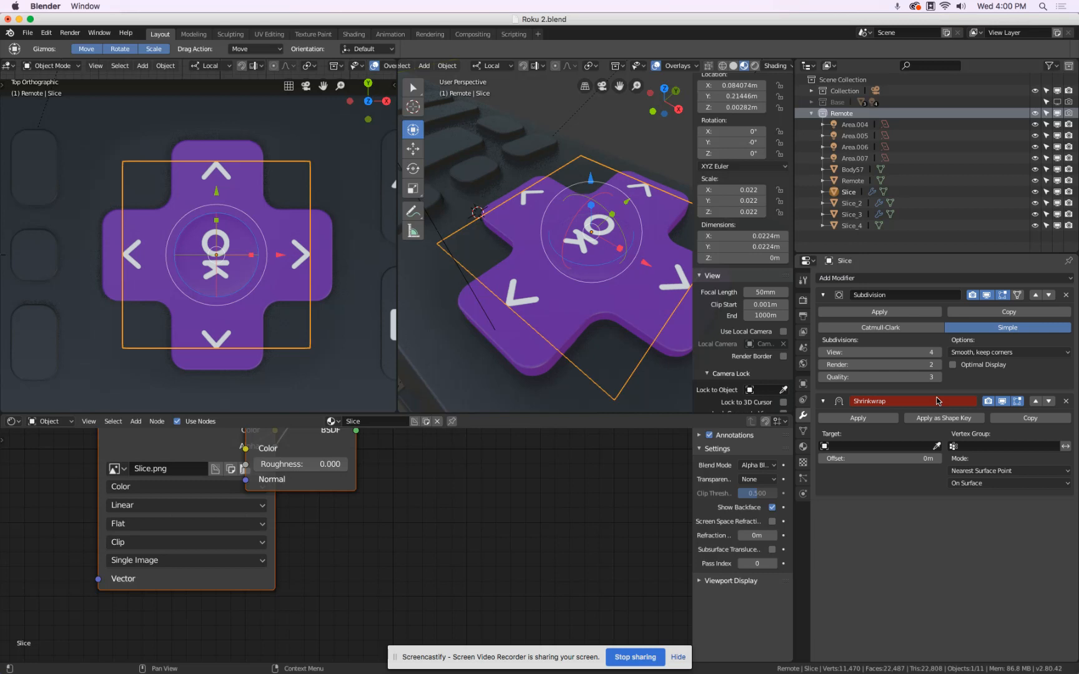
pyautogui.click(935, 445)
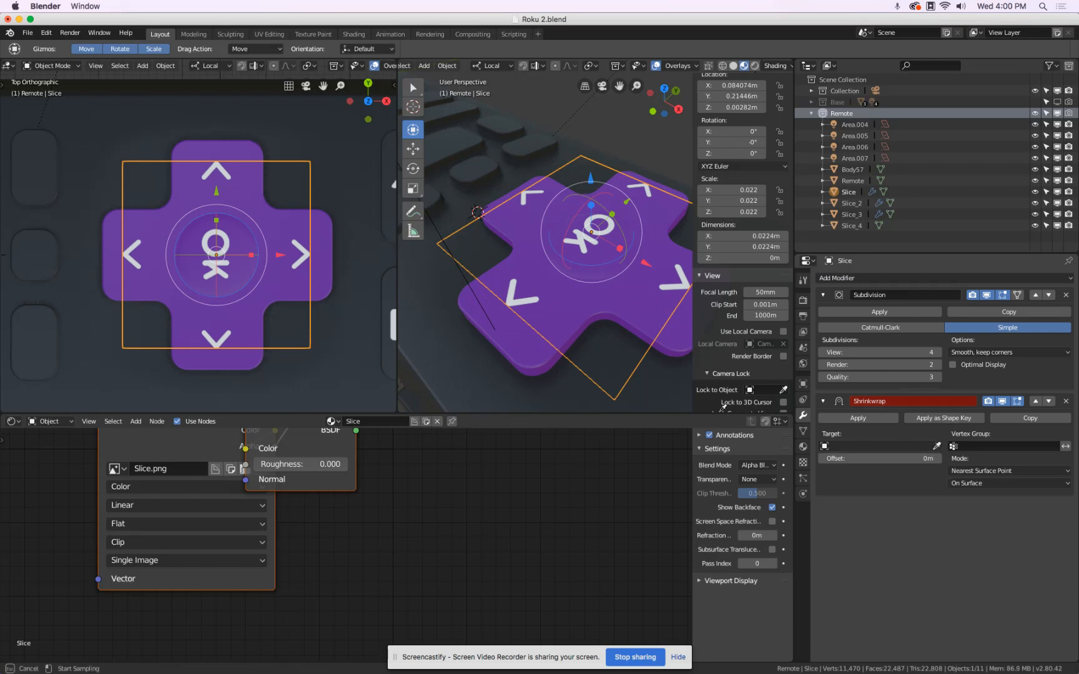
pyautogui.click(544, 354)
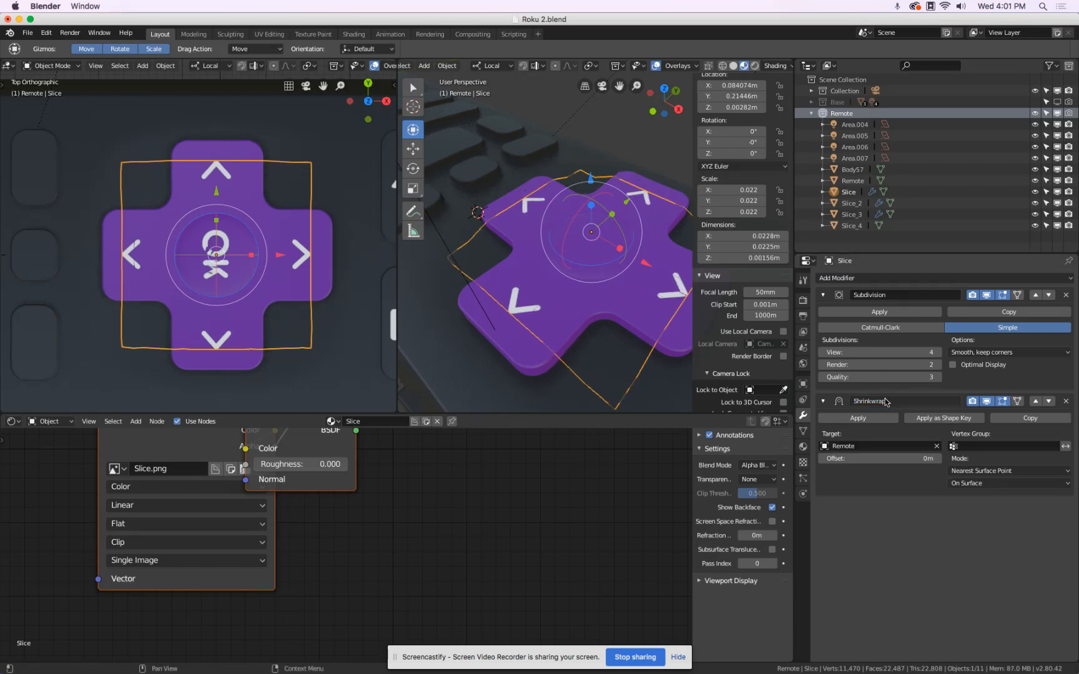
pyautogui.click(980, 471)
pyautogui.click(979, 447)
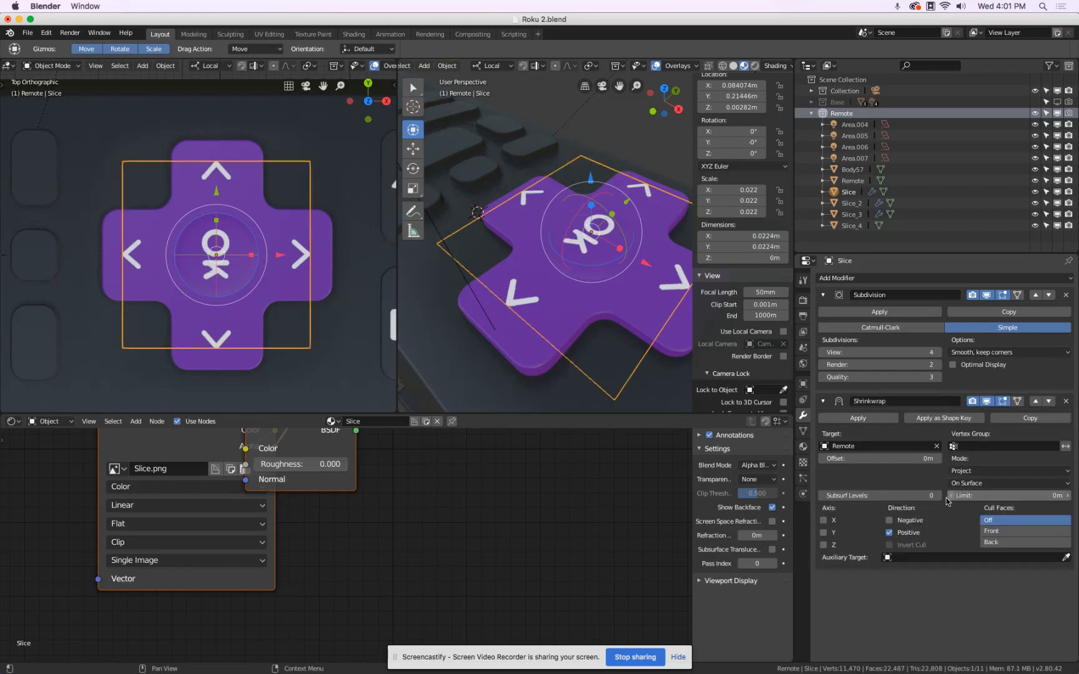
# Enable the Negative projection direction for the Slice plane's Shrinkwrap modifier and set its offset to 0.013 m.
pyautogui.click(911, 519)
pyautogui.click(907, 459)
pyautogui.write('13mm')
pyautogui.press('Return')
pyautogui.moveTo(595, 311); pyautogui.dragTo(550, 269, button='middle')
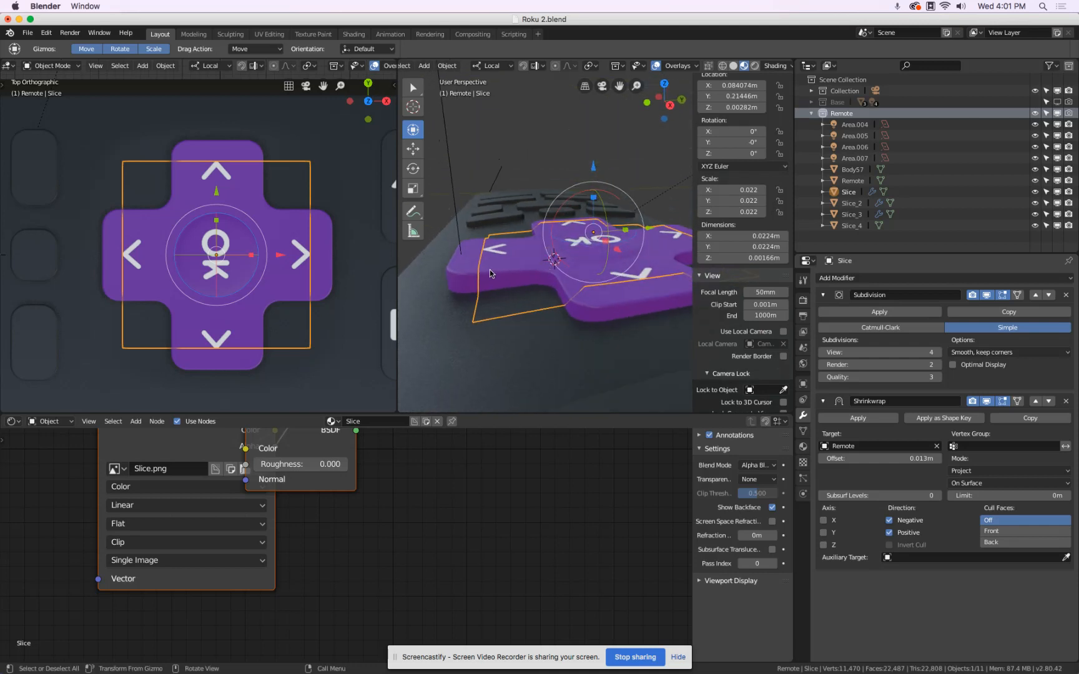
# Compare a lower viewport subdivision level with level 4 on the Slice plane and inspect its mesh in wireframe.
pyautogui.click(822, 353)
pyautogui.click(824, 354)
pyautogui.click(938, 354)
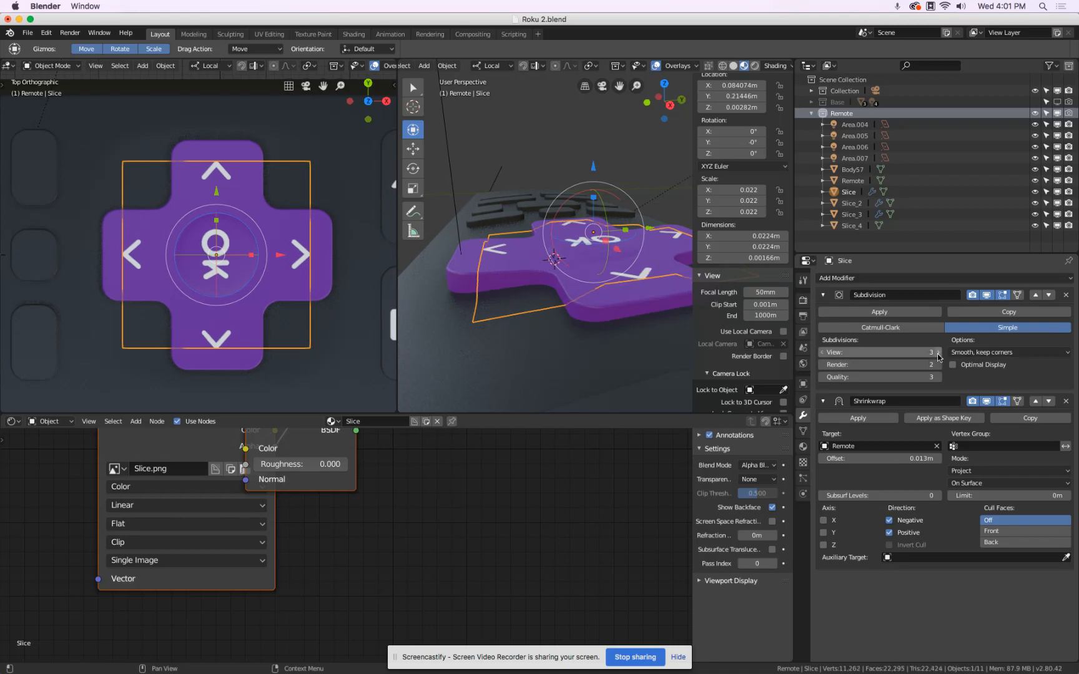
pyautogui.click(937, 354)
pyautogui.moveTo(503, 226); pyautogui.dragTo(569, 211, button='middle')
pyautogui.hotkey('alt', 'z')
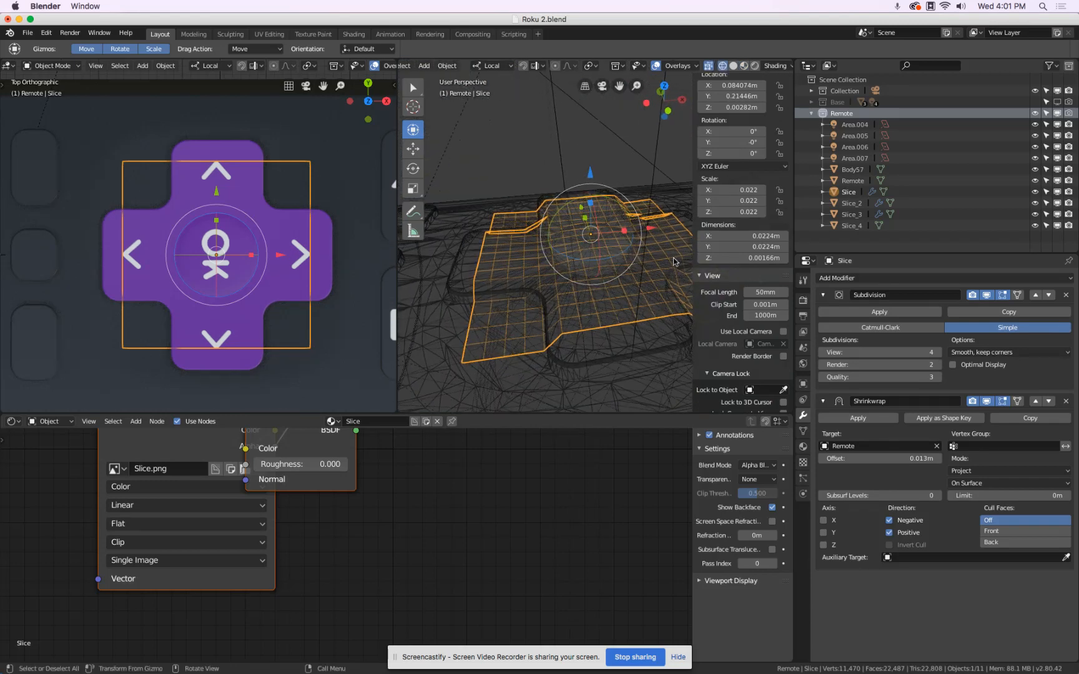
# Compare the Slice plane's wireframe at viewport subdivision levels 1 to 6, ending on level 4 in LookDev shading.
pyautogui.click(824, 353)
pyautogui.click(824, 353)
pyautogui.click(824, 354)
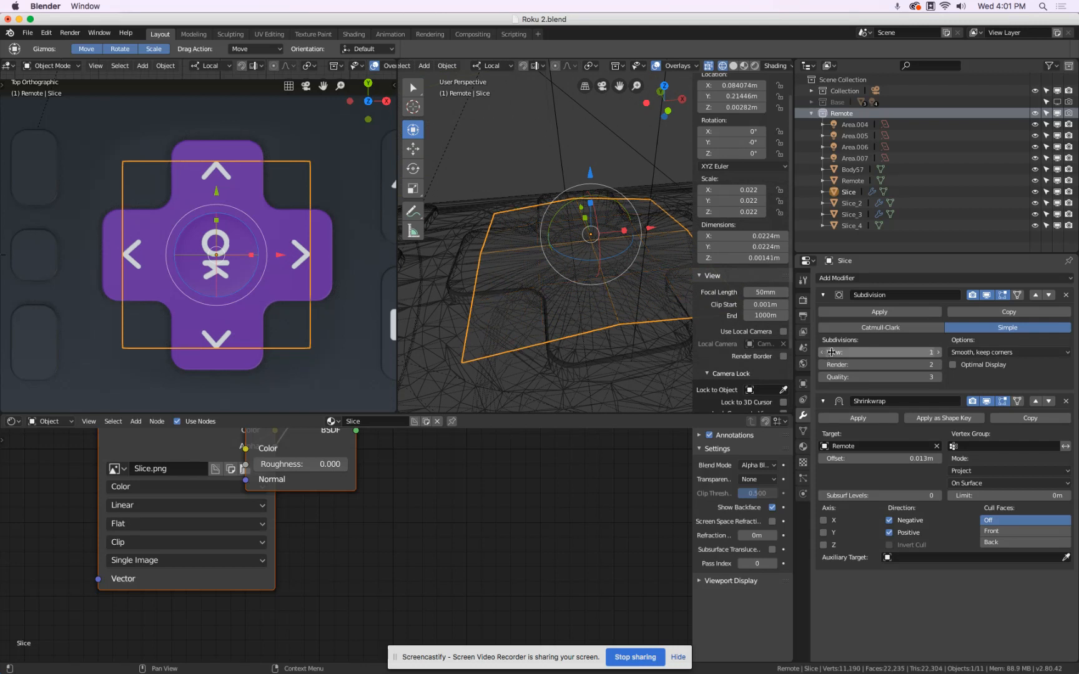
pyautogui.click(938, 353)
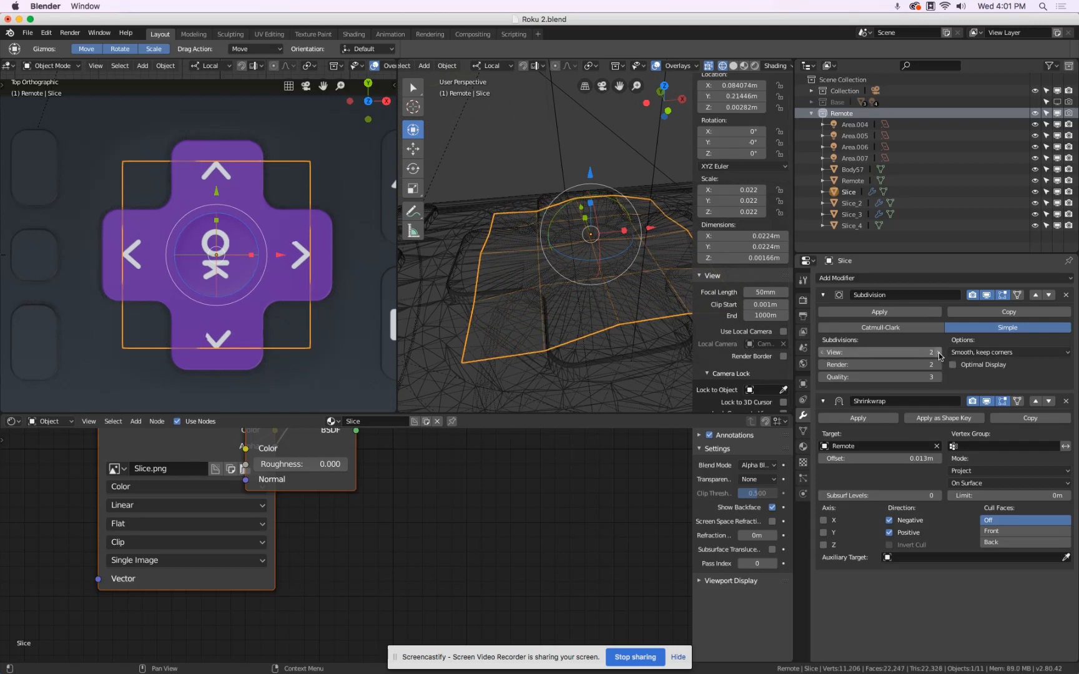
pyautogui.click(938, 352)
pyautogui.click(938, 353)
pyautogui.click(938, 353)
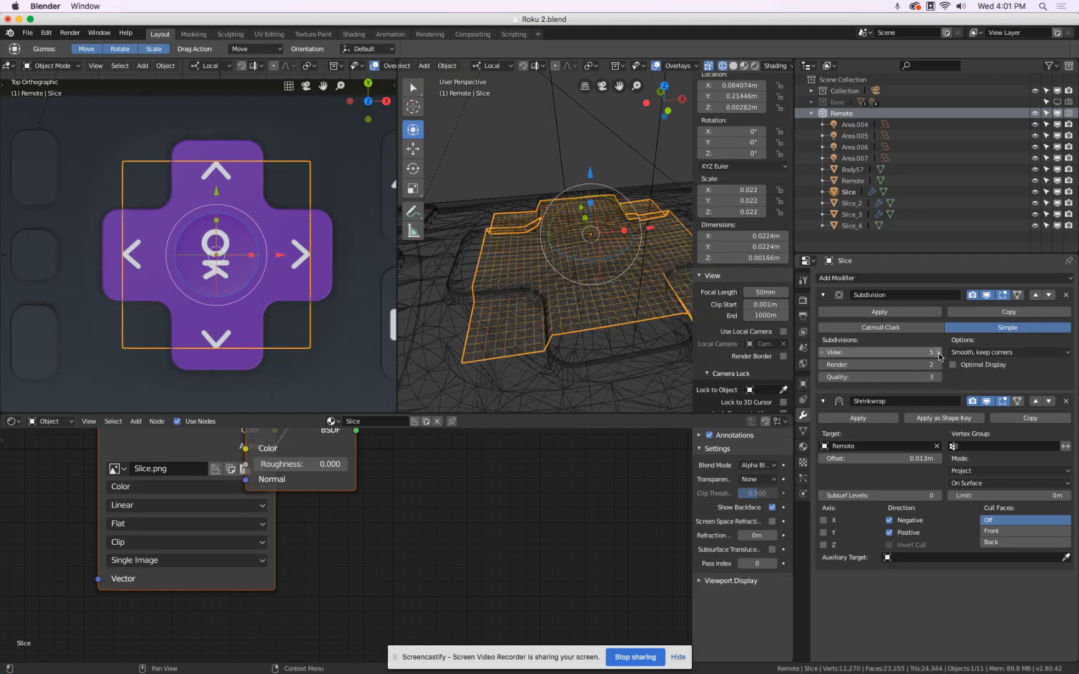
pyautogui.click(938, 352)
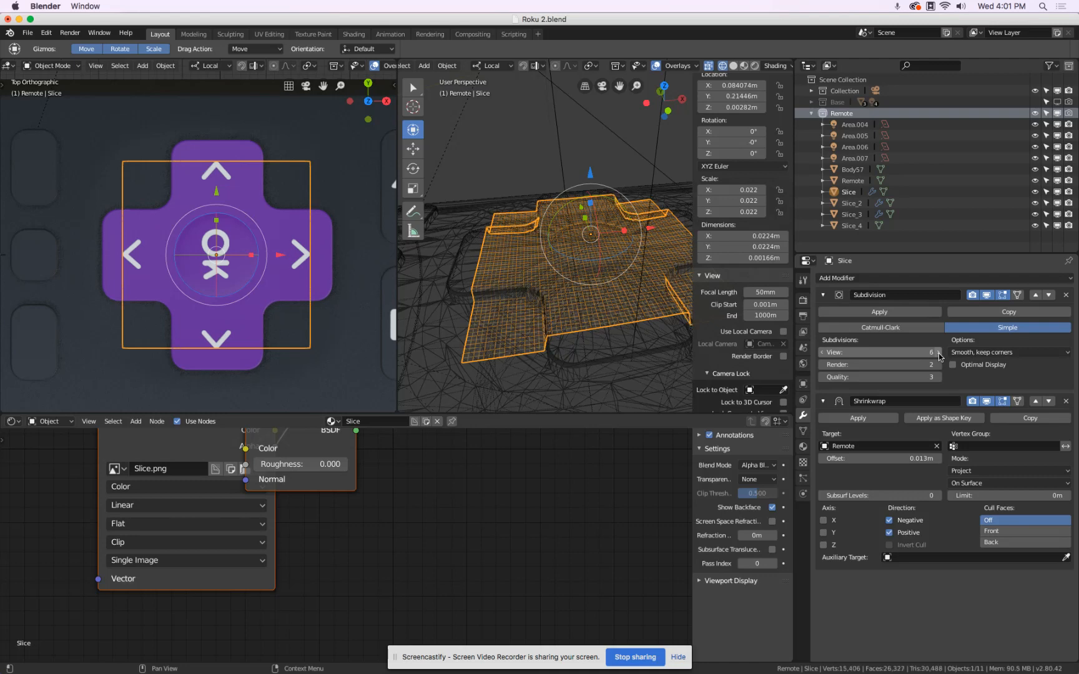
pyautogui.click(823, 352)
pyautogui.click(823, 354)
pyautogui.click(823, 353)
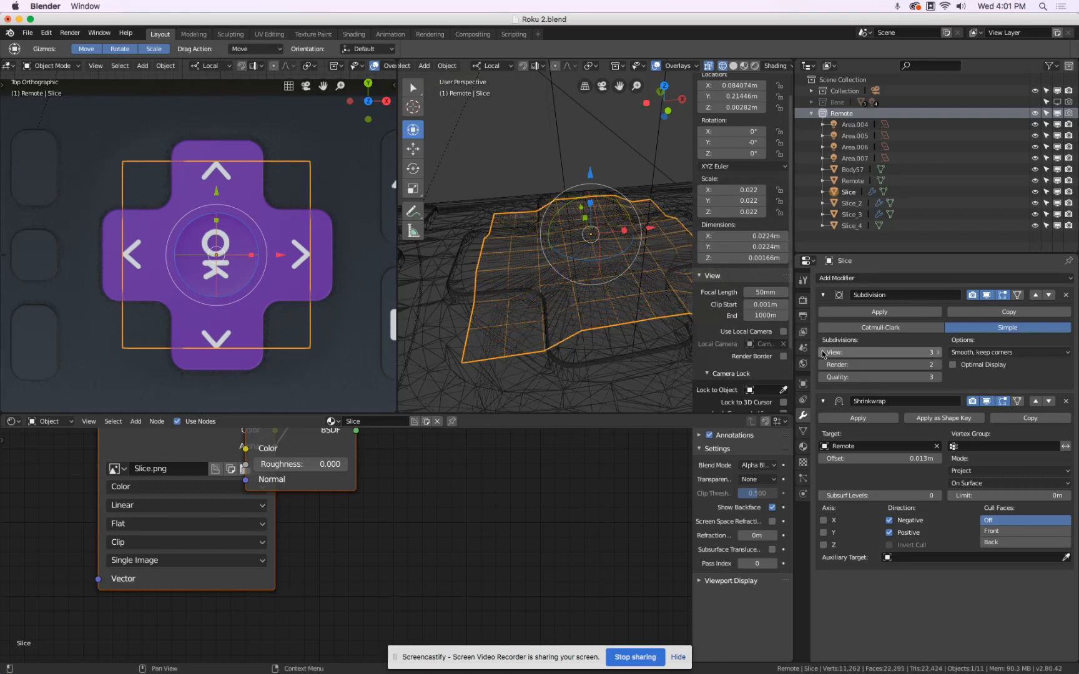
pyautogui.click(938, 352)
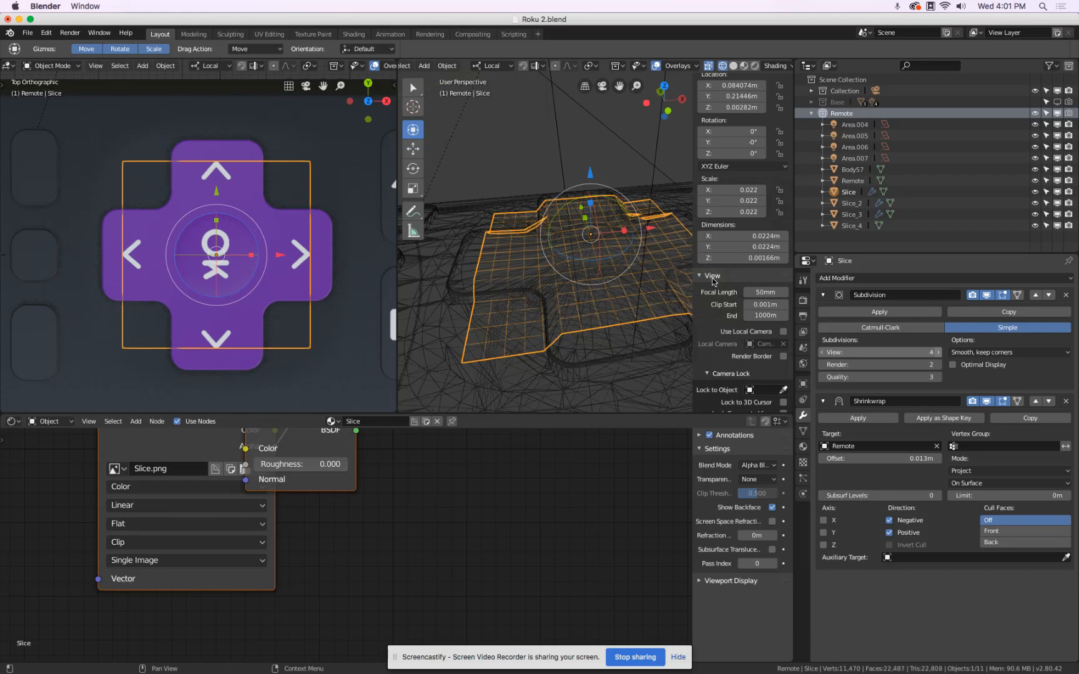
pyautogui.press('z')
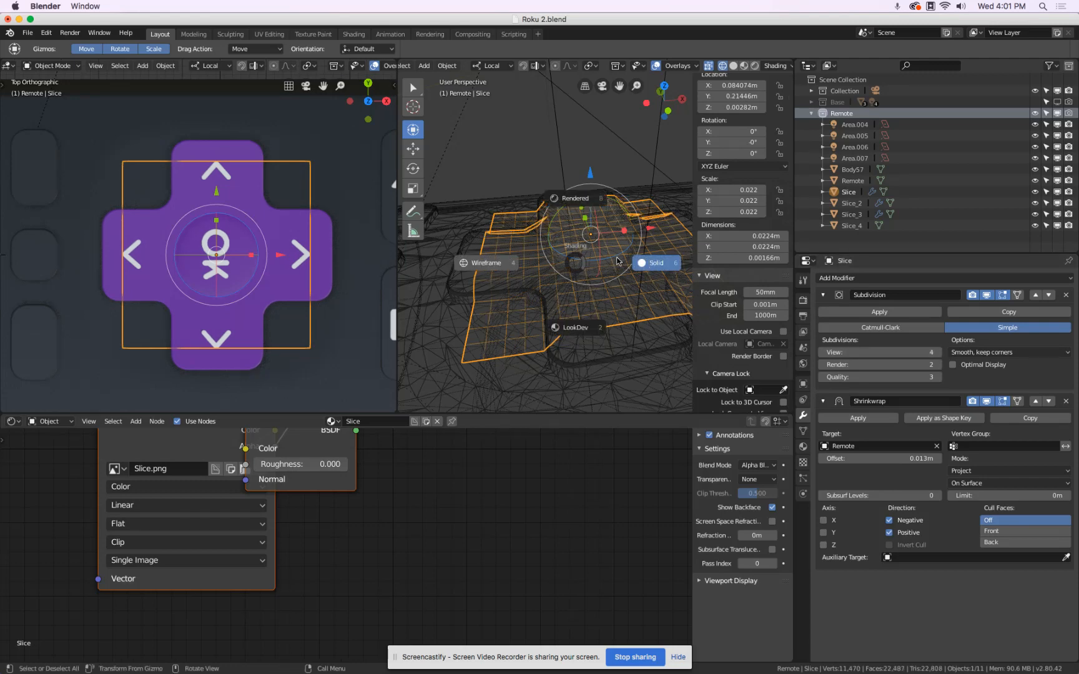
pyautogui.click(599, 330)
pyautogui.moveTo(584, 242)
pyautogui.mouseDown(button='middle')
pyautogui.moveTo(584, 354)
pyautogui.moveTo(561, 231)
pyautogui.mouseUp(button='middle')
pyautogui.moveTo(655, 235)
pyautogui.mouseDown()
pyautogui.moveTo(704, 252)
pyautogui.moveTo(589, 250)
pyautogui.moveTo(641, 251)
pyautogui.mouseUp()
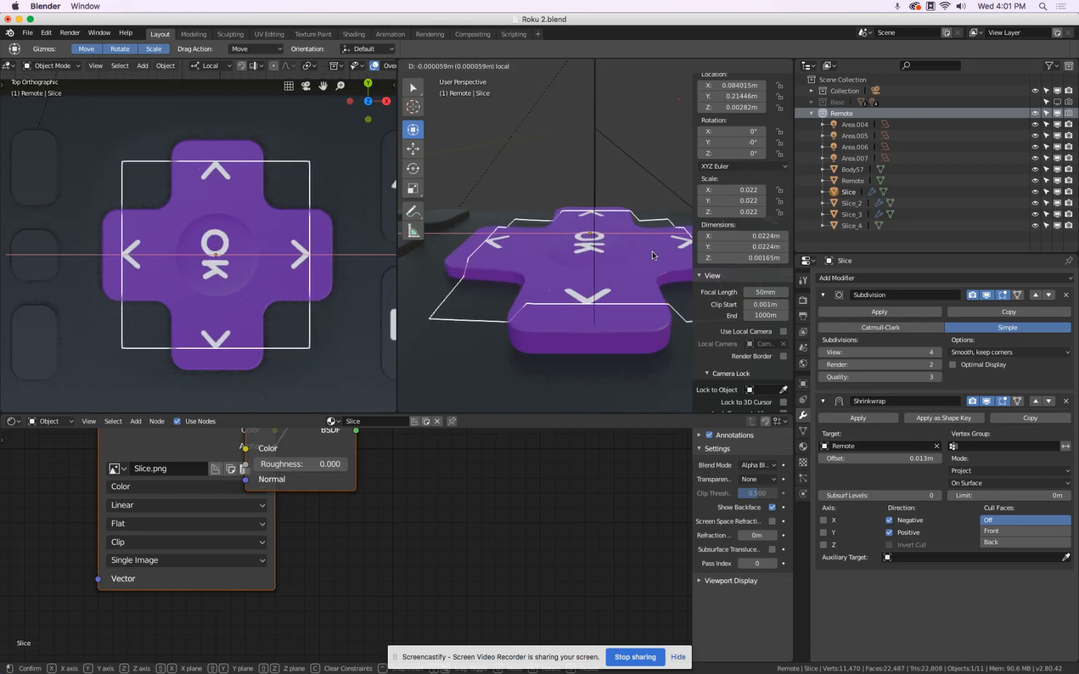
pyautogui.rightClick(648, 251)
# Turn off the viewport display of the Slice plane's Shrinkwrap and Subdivision modifiers.
pyautogui.moveTo(619, 247); pyautogui.dragTo(623, 298, button='middle')
pyautogui.scroll(-3, 620, 296)
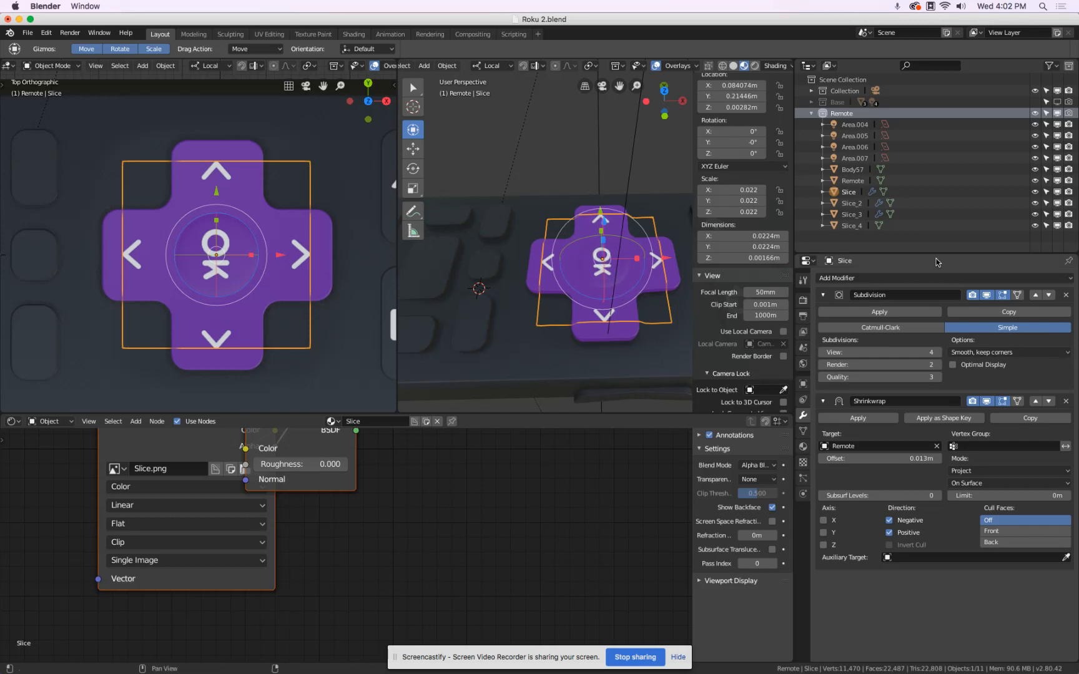
pyautogui.click(986, 402)
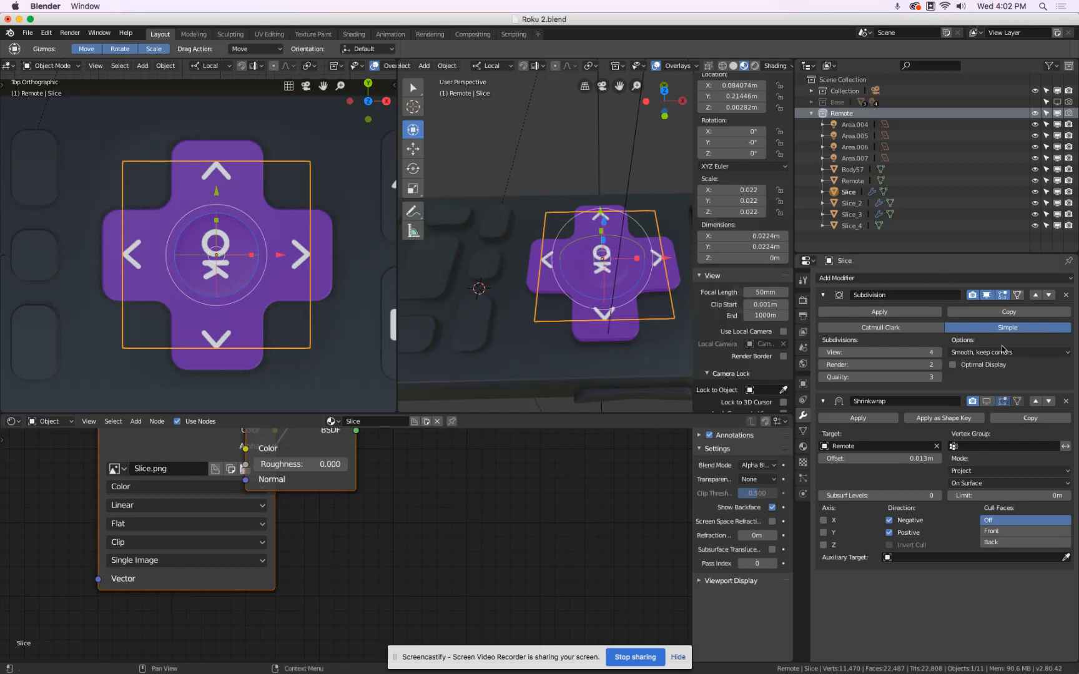
pyautogui.click(986, 296)
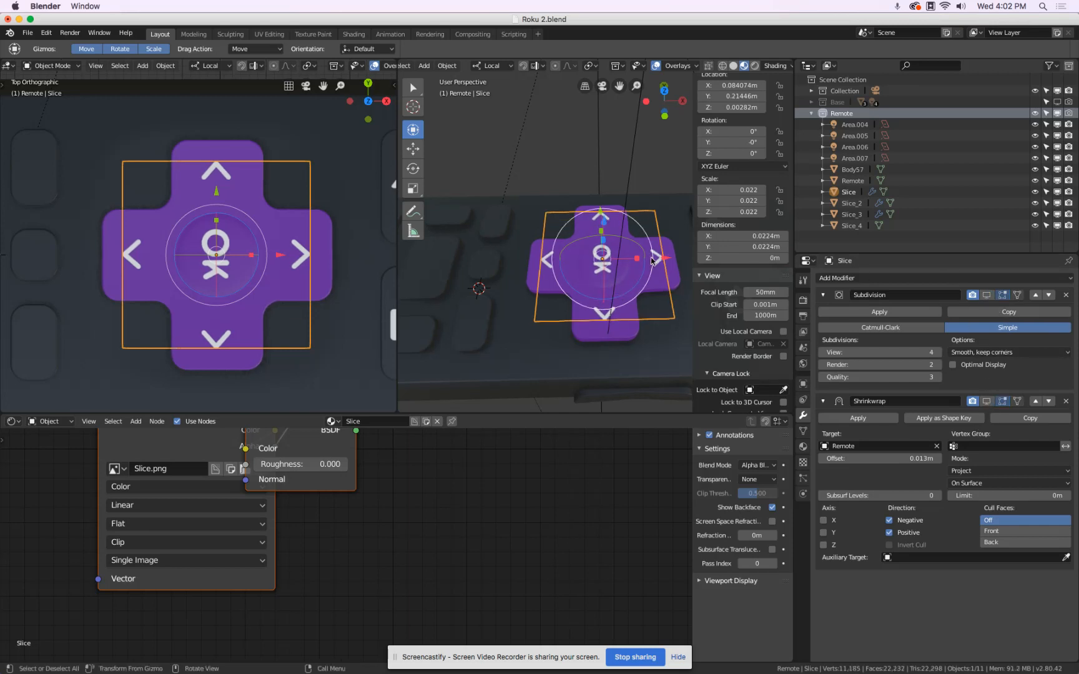
pyautogui.moveTo(663, 254); pyautogui.dragTo(573, 244, button='middle')
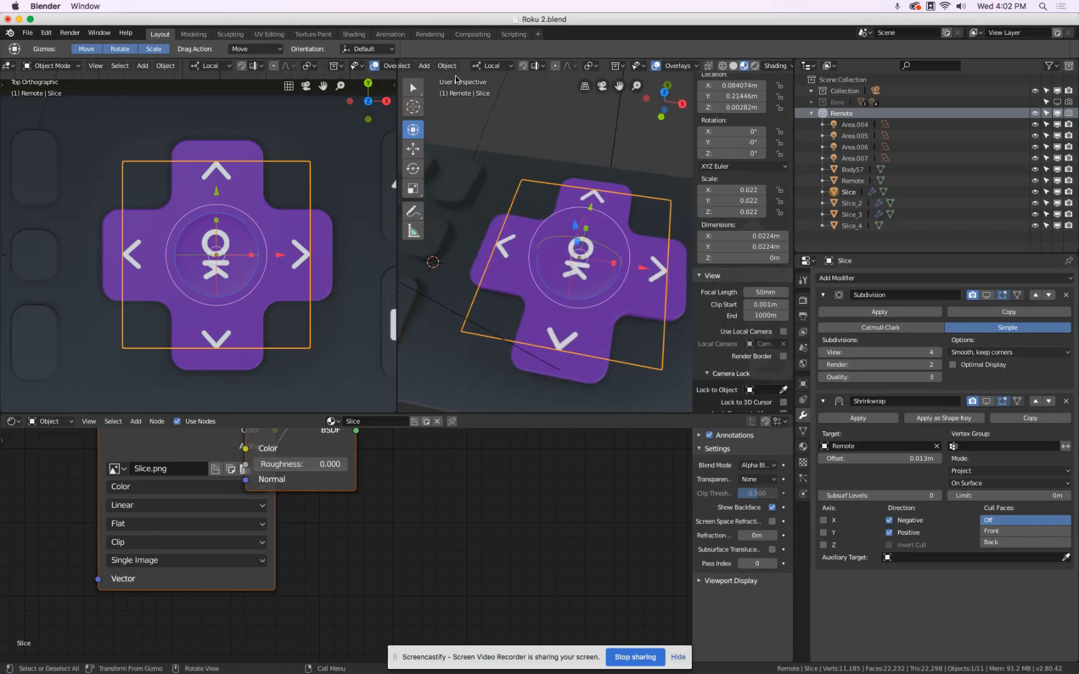
# Enter Edit Mode on the Slice plane and add two evenly spaced loop cuts lengthwise, either side of the OK text.
pyautogui.click(451, 67)
pyautogui.scroll(4, 523, 63)
pyautogui.click(453, 65)
pyautogui.click(449, 94)
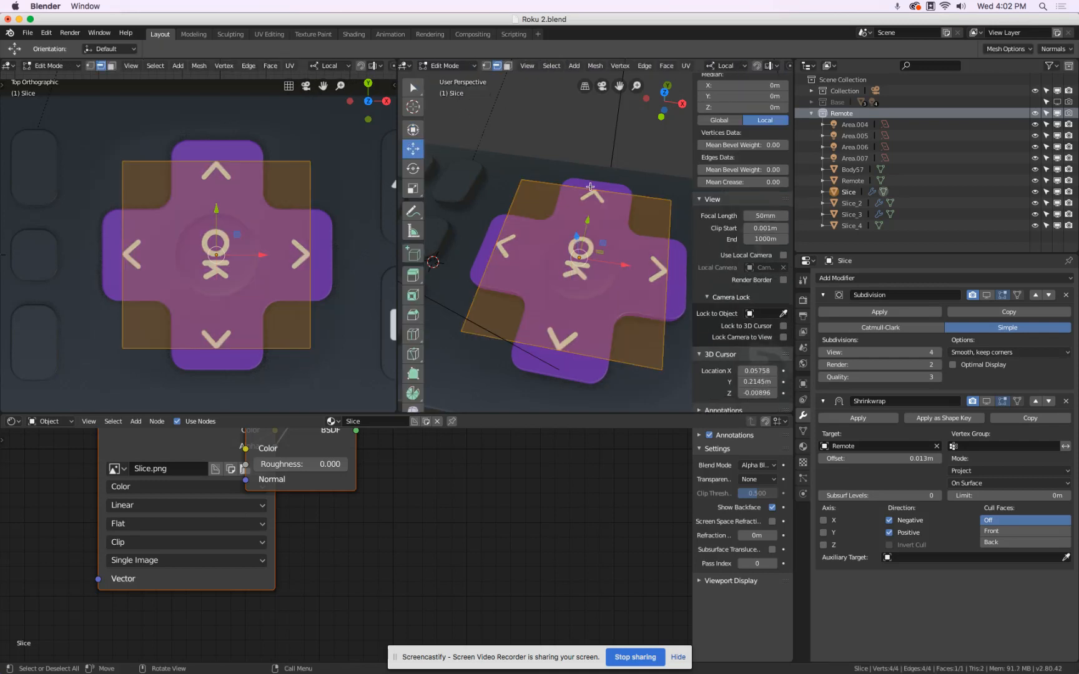
pyautogui.hotkey('ctrl', 'r')
pyautogui.scroll(1, 598, 190)
pyautogui.click(598, 189)
pyautogui.rightClick(598, 189)
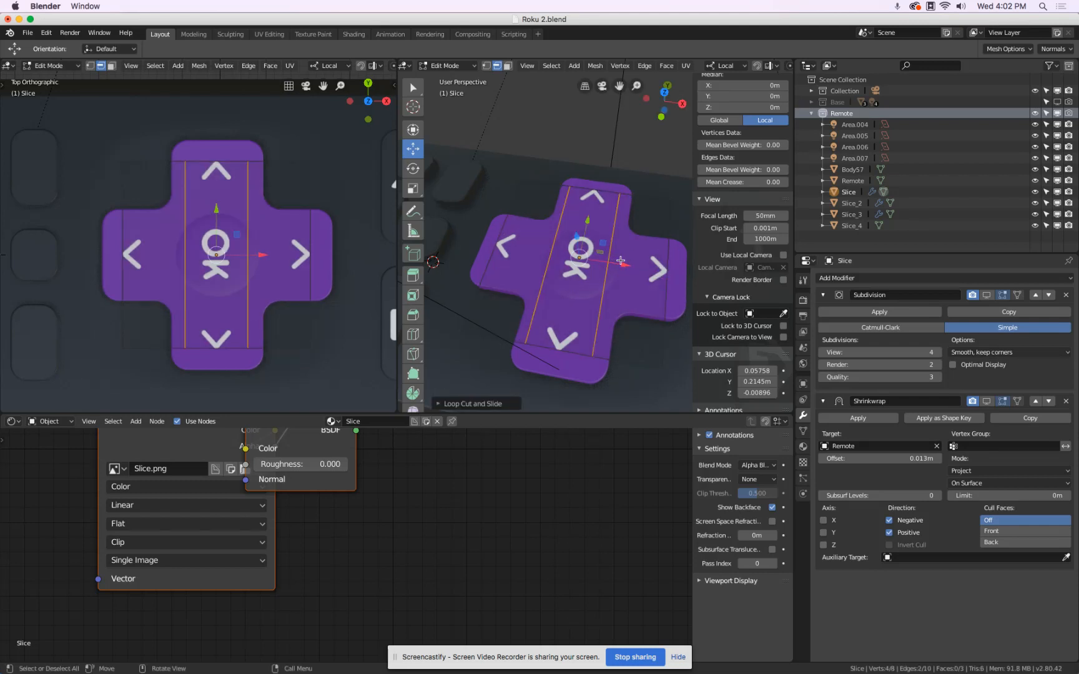
# Add two evenly spaced loop cuts crossing the first pair, dividing the Slice plane into a three-by-three grid.
pyautogui.hotkey('ctrl', 'r')
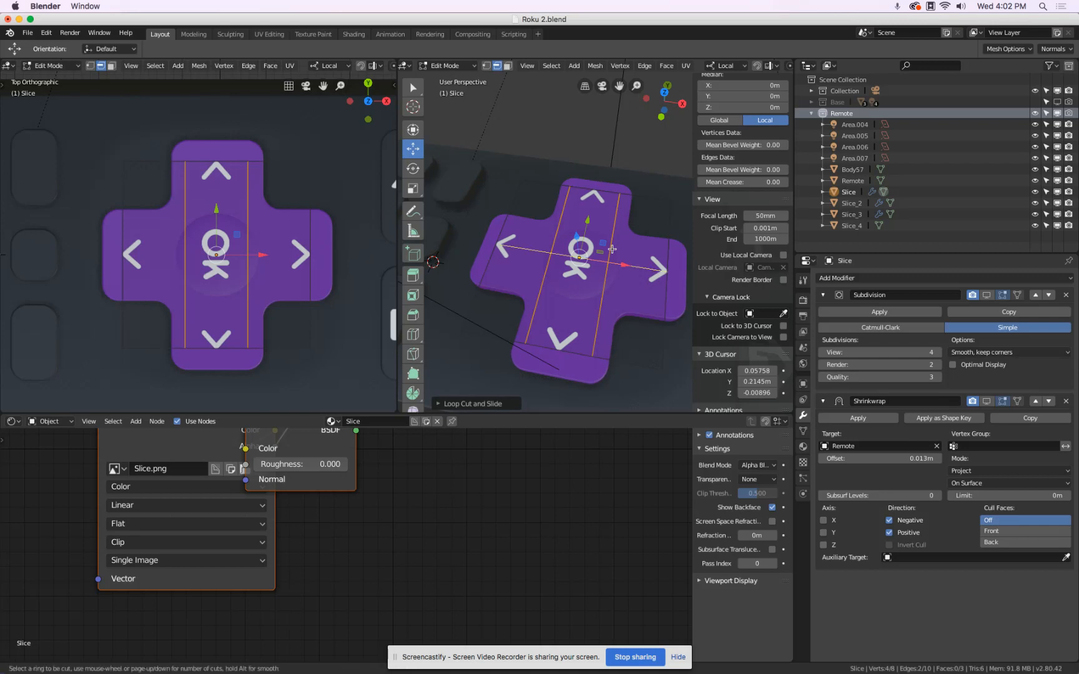
pyautogui.scroll(1, 612, 250)
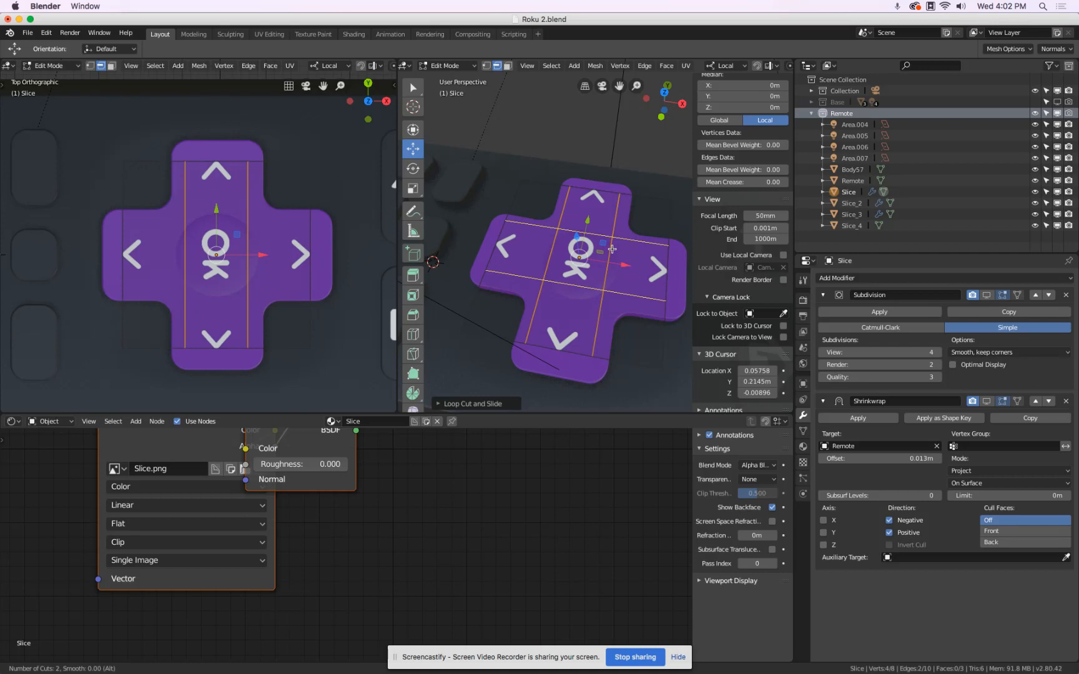
pyautogui.click(611, 249)
pyautogui.click(612, 249)
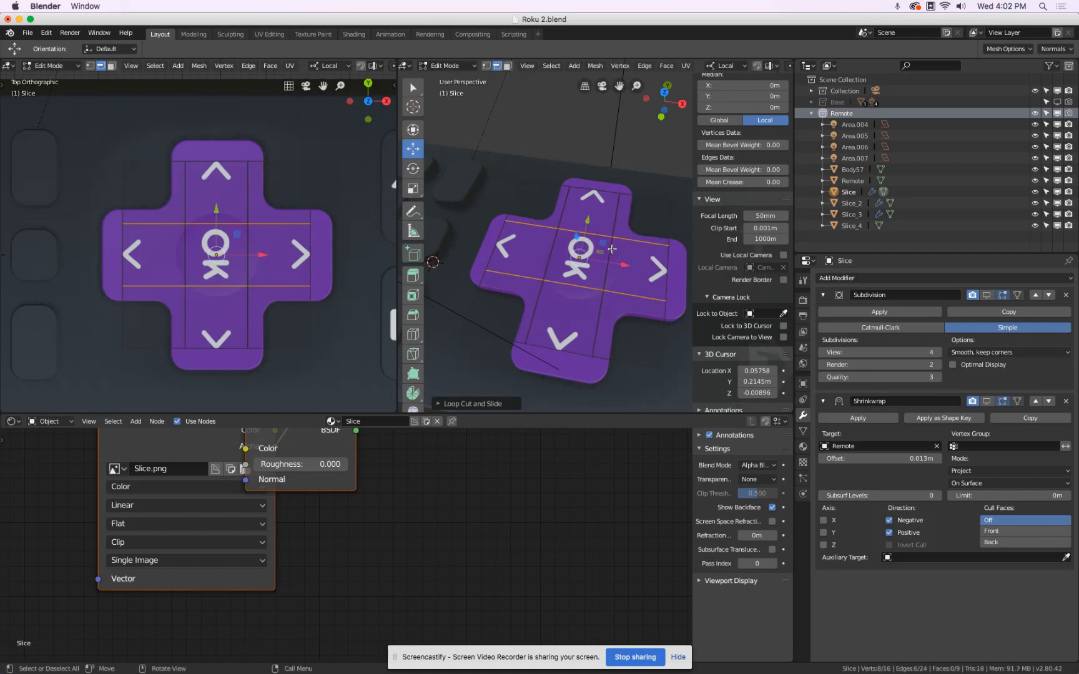
# Select the eight outer edges of the Slice plane's four corner squares.
pyautogui.moveTo(625, 256); pyautogui.dragTo(515, 230, button='middle')
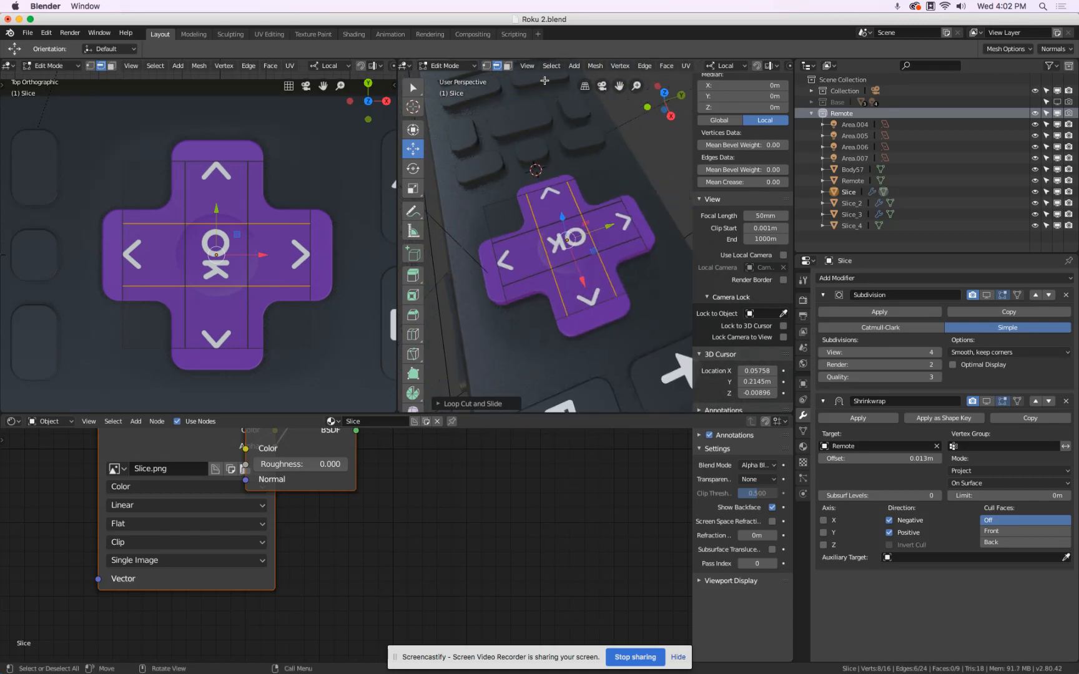
pyautogui.click(501, 202)
pyautogui.keyDown('shift'); pyautogui.click(490, 223); pyautogui.keyUp('shift')
pyautogui.keyDown('shift'); pyautogui.click(511, 314); pyautogui.keyUp('shift')
pyautogui.keyDown('shift'); pyautogui.click(540, 327); pyautogui.keyUp('shift')
pyautogui.keyDown('shift'); pyautogui.click(643, 287); pyautogui.keyUp('shift')
pyautogui.keyDown('shift'); pyautogui.click(651, 259); pyautogui.keyUp('shift')
pyautogui.keyDown('shift'); pyautogui.click(618, 181); pyautogui.keyUp('shift')
pyautogui.keyDown('shift'); pyautogui.click(592, 175); pyautogui.keyUp('shift')
# Try deleting the vertices of the selected corner edges and undo the deletion.
pyautogui.press('x')
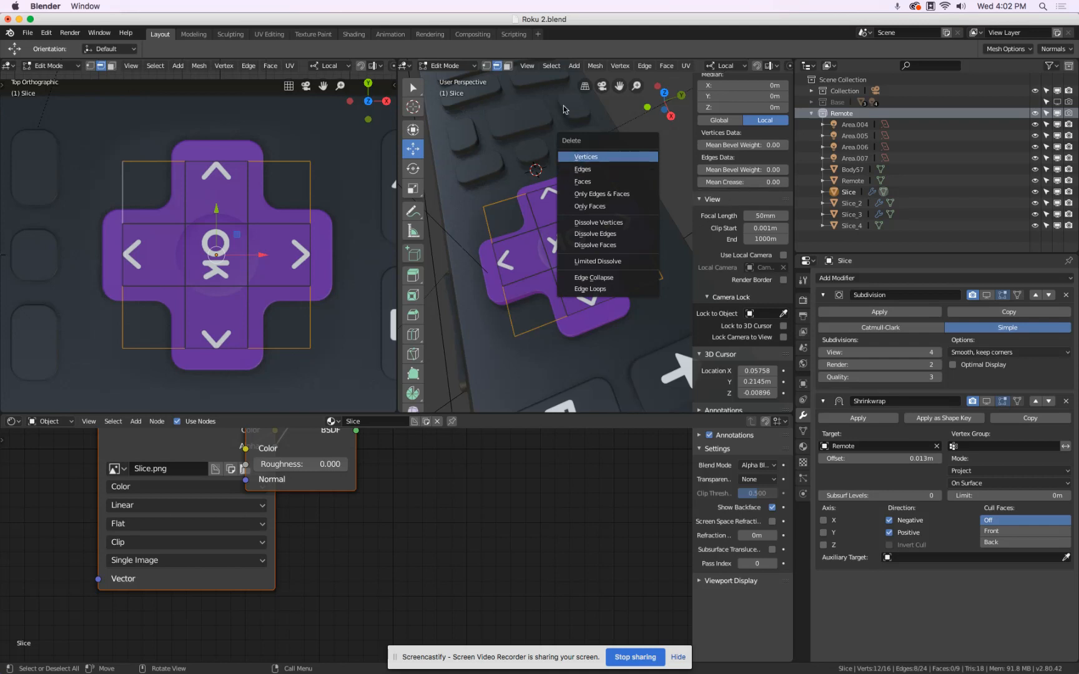
pyautogui.click(635, 168)
pyautogui.press('x')
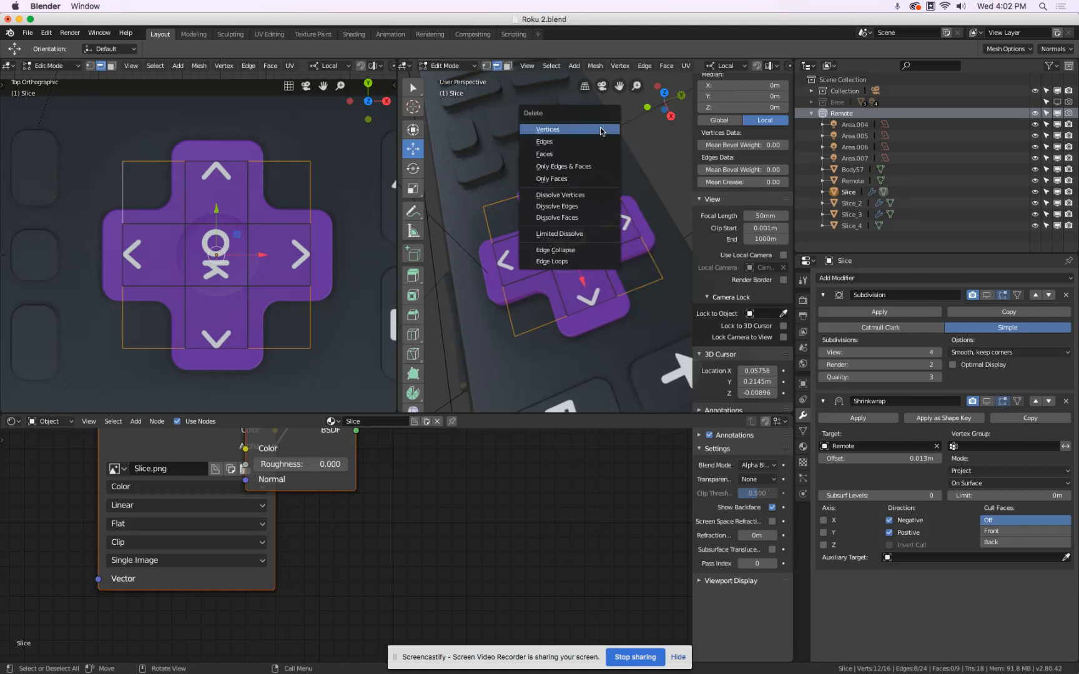
pyautogui.click(597, 128)
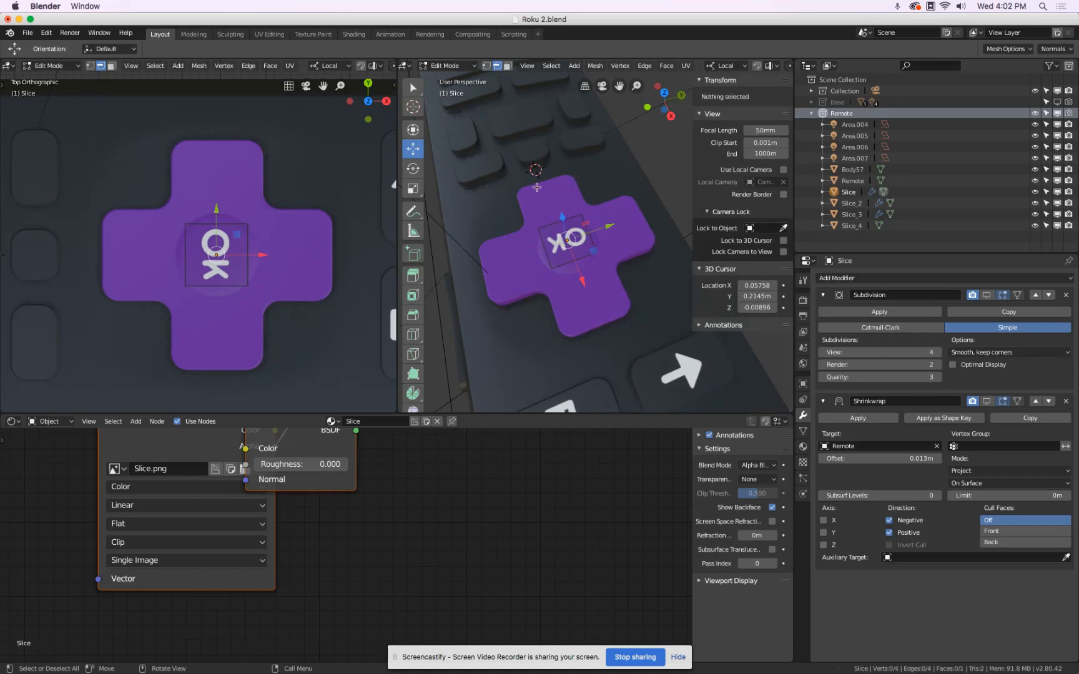
pyautogui.hotkey('ctrl', 'z')
# Delete the selected outer edges to remove the four corner faces, leaving a cross-shaped Slice plane.
pyautogui.press('x')
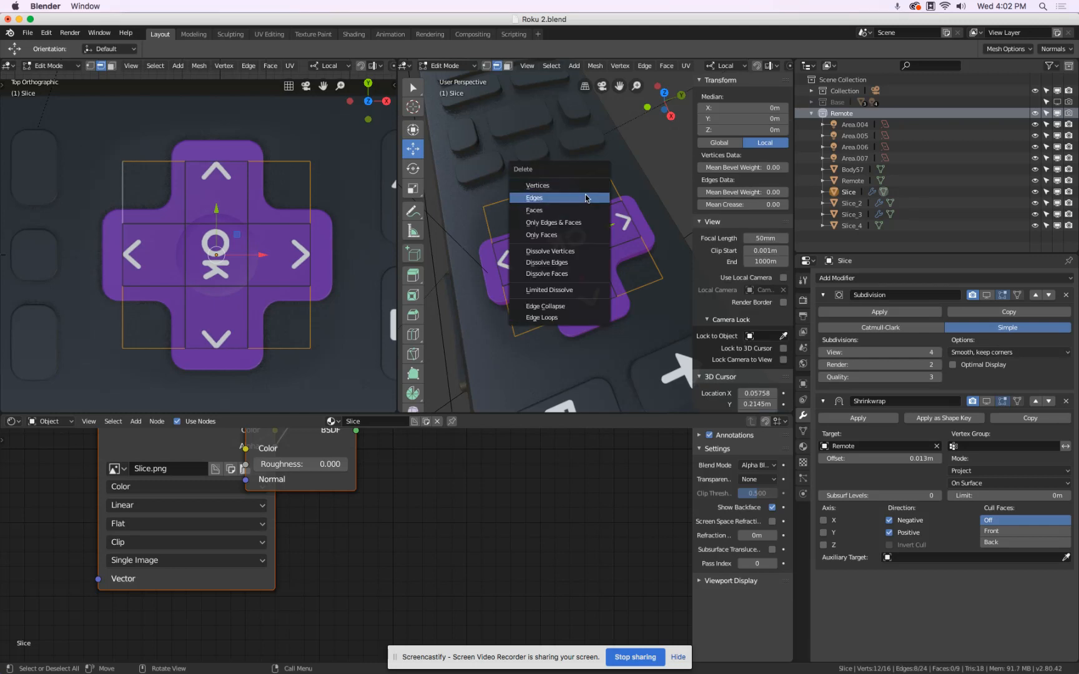
pyautogui.click(586, 198)
pyautogui.moveTo(568, 241); pyautogui.dragTo(570, 239, button='middle')
pyautogui.moveTo(659, 184); pyautogui.dragTo(647, 281, button='middle')
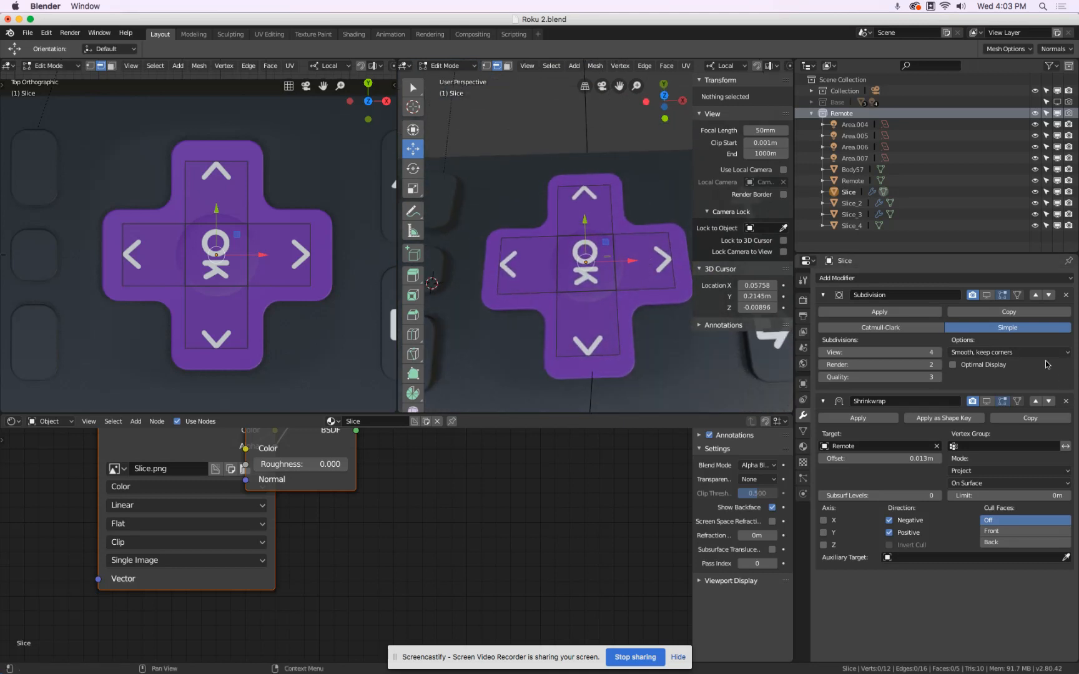
# Re-enable both modifiers' viewport display, set the viewport subdivision level to 3 and return the Slice plane to Object Mode.
pyautogui.click(990, 295)
pyautogui.moveTo(853, 353); pyautogui.dragTo(840, 353)
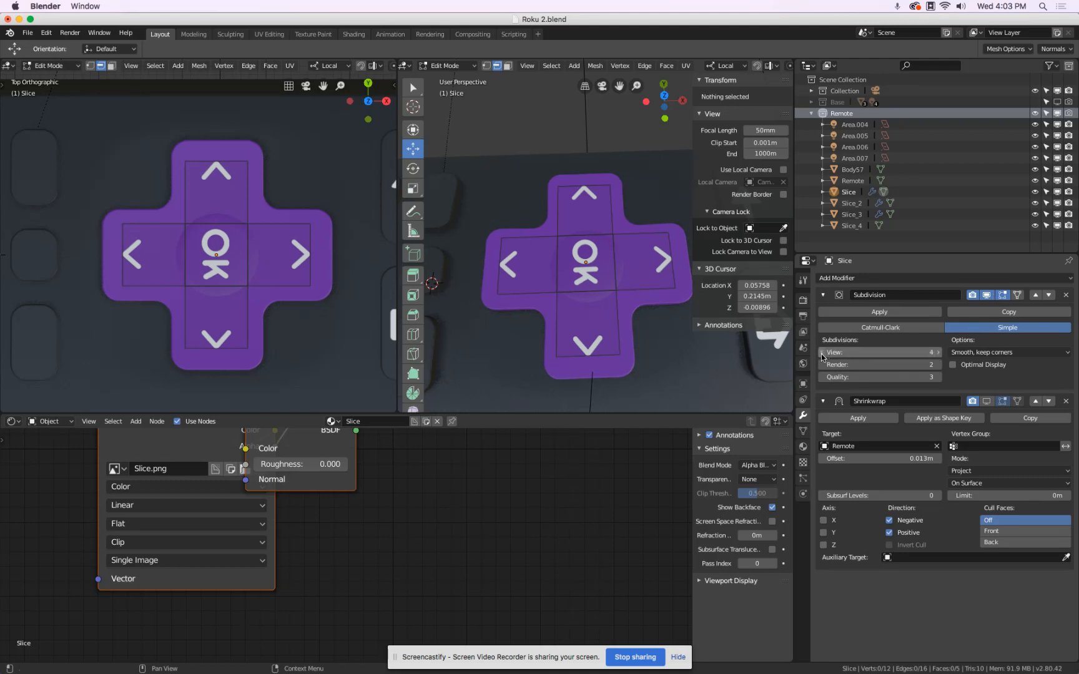
pyautogui.moveTo(625, 294); pyautogui.dragTo(662, 293, button='middle')
pyautogui.click(989, 405)
pyautogui.moveTo(580, 239); pyautogui.dragTo(625, 334, button='middle')
pyautogui.press('Tab')
# Show the perspective viewport from the top and deselect everything to check the decals placed on the remote.
pyautogui.scroll(-1, 624, 334)
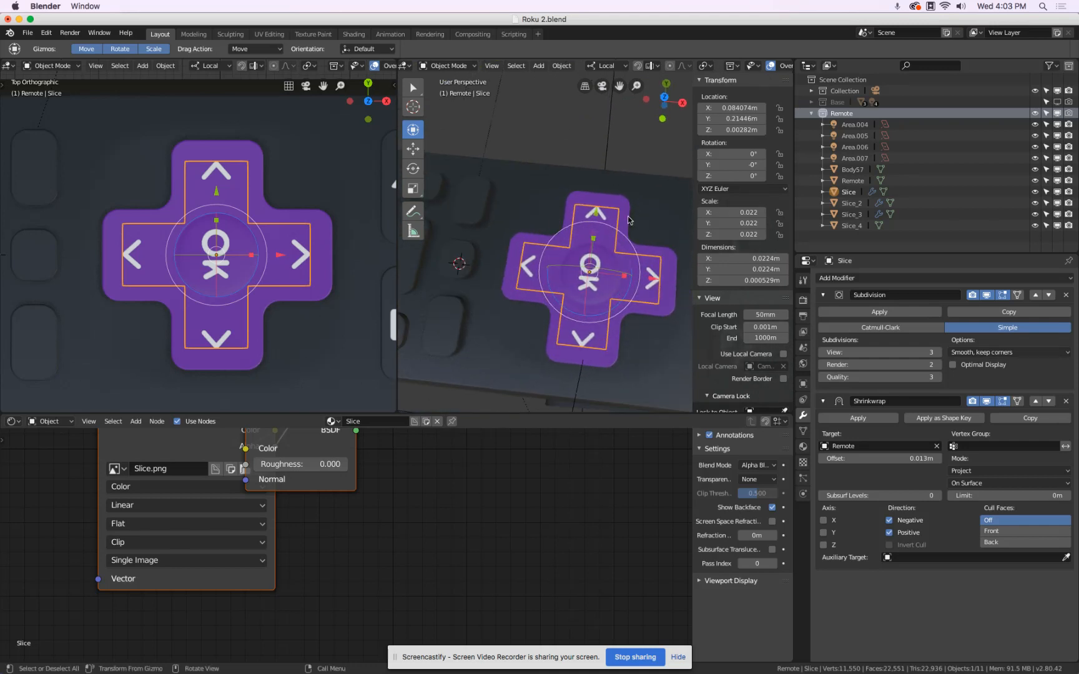
pyautogui.scroll(-2, 520, 329)
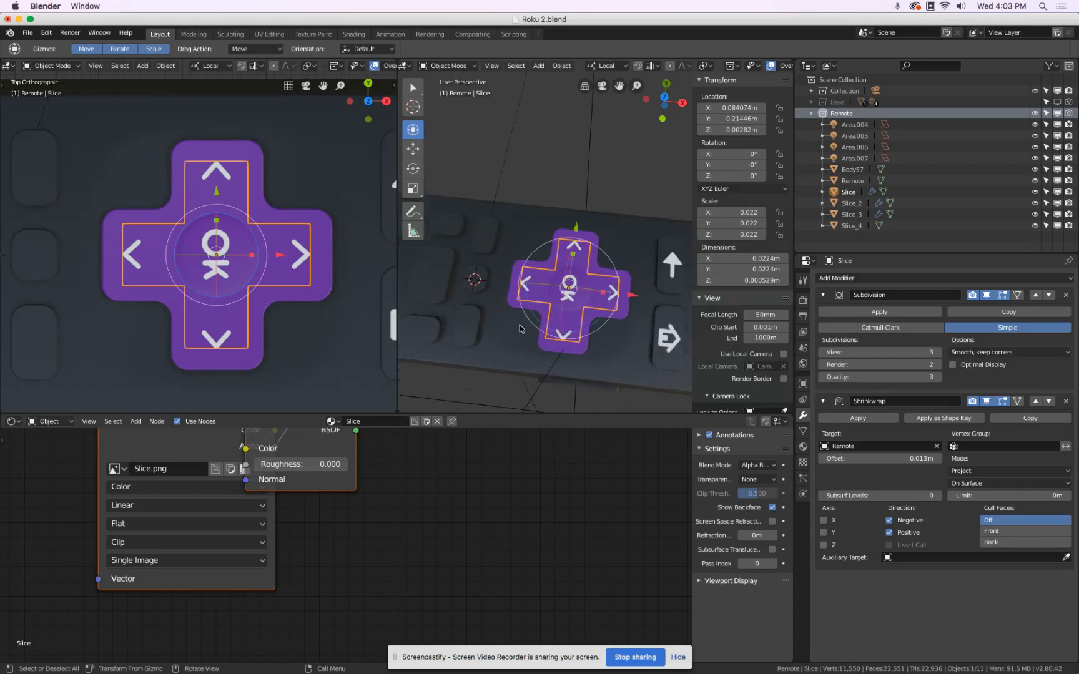
pyautogui.press('KP_7')
pyautogui.hotkey('alt', 'a')
pyautogui.scroll(-2, 552, 199)
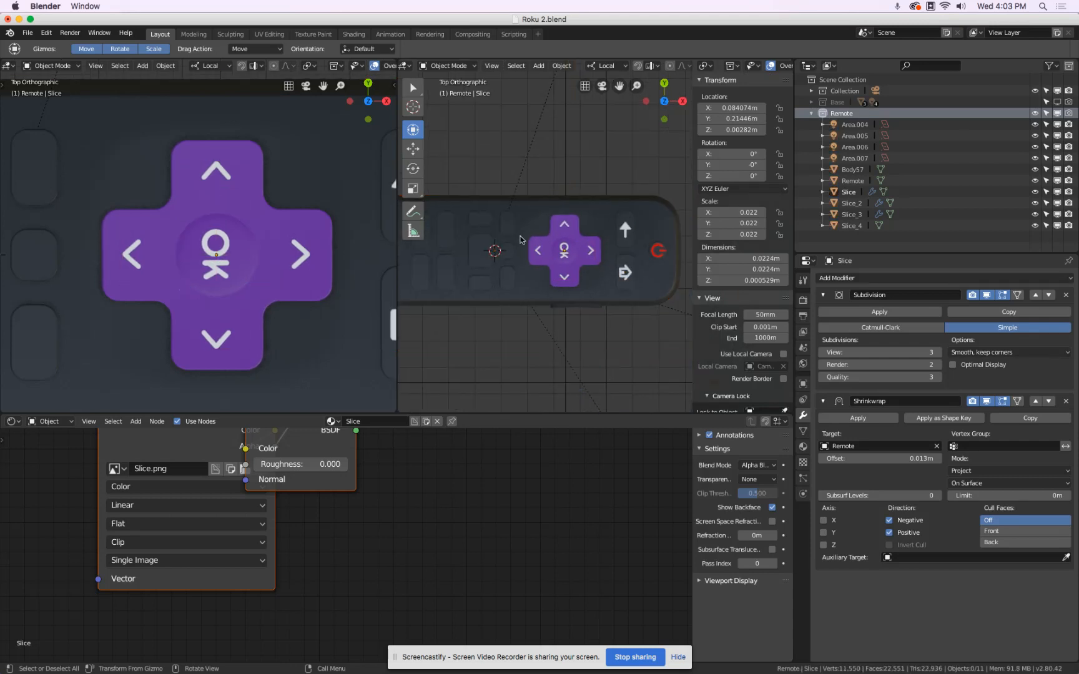
# Examine the remote's blank buttons, check the symbols in the Gravit Designer layout in Chrome, and switch back to Blender.
pyautogui.scroll(3, 520, 239)
pyautogui.scroll(1, 549, 241)
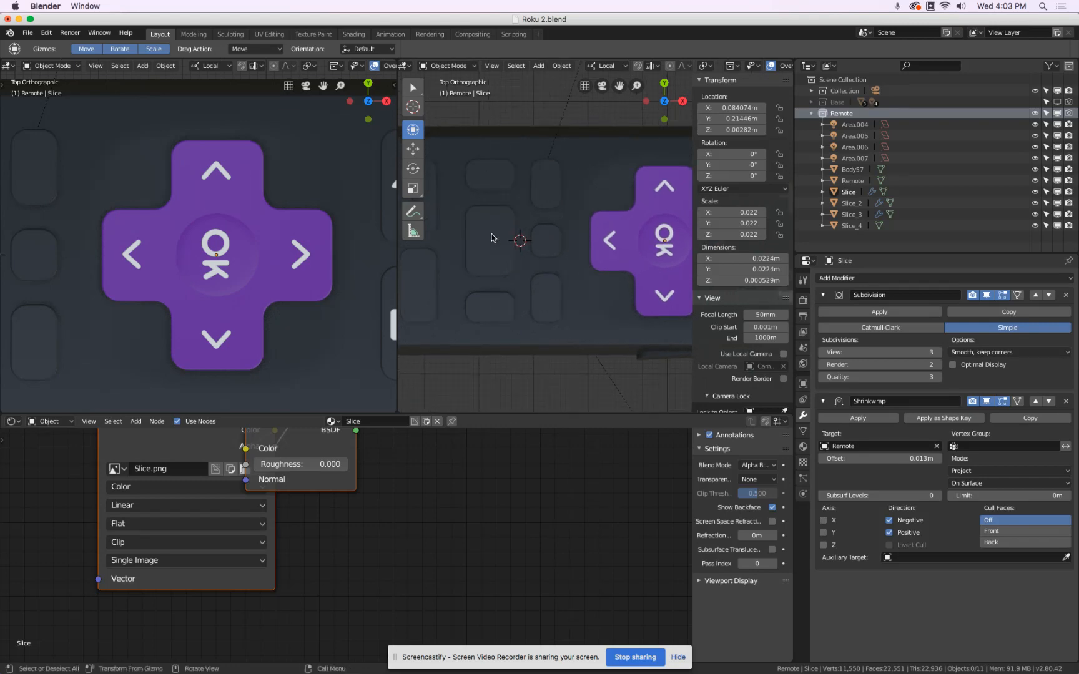
pyautogui.press('super+Tab')
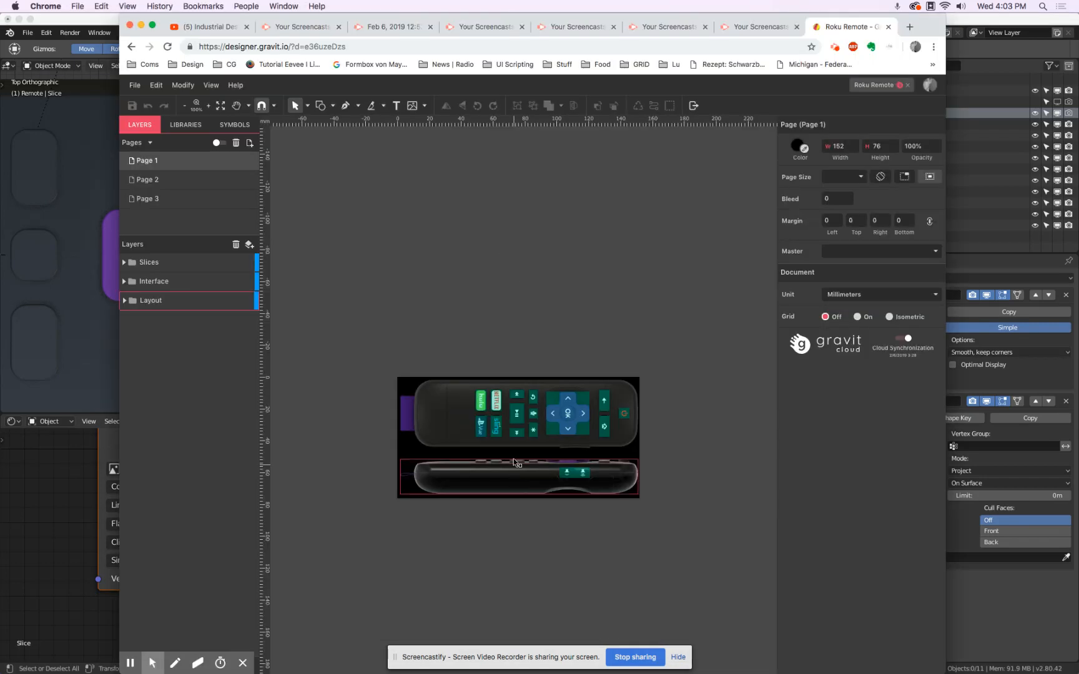
pyautogui.press('super+Tab')
# Check the button layout in Gravit Designer, switch back to Blender and import Slice_6.png as an image plane.
pyautogui.keyDown('shift'); pyautogui.moveTo(493, 296); pyautogui.dragTo(635, 312, button='middle'); pyautogui.keyUp('shift')
pyautogui.scroll(4, 602, 252)
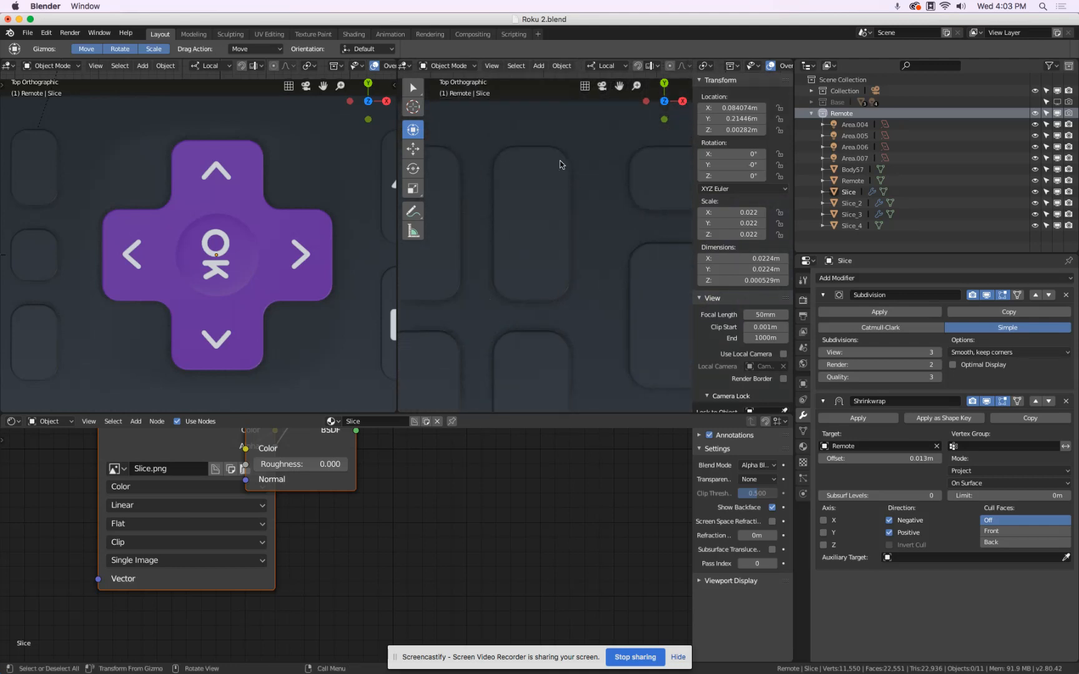
pyautogui.click(34, 35)
pyautogui.moveTo(64, 241)
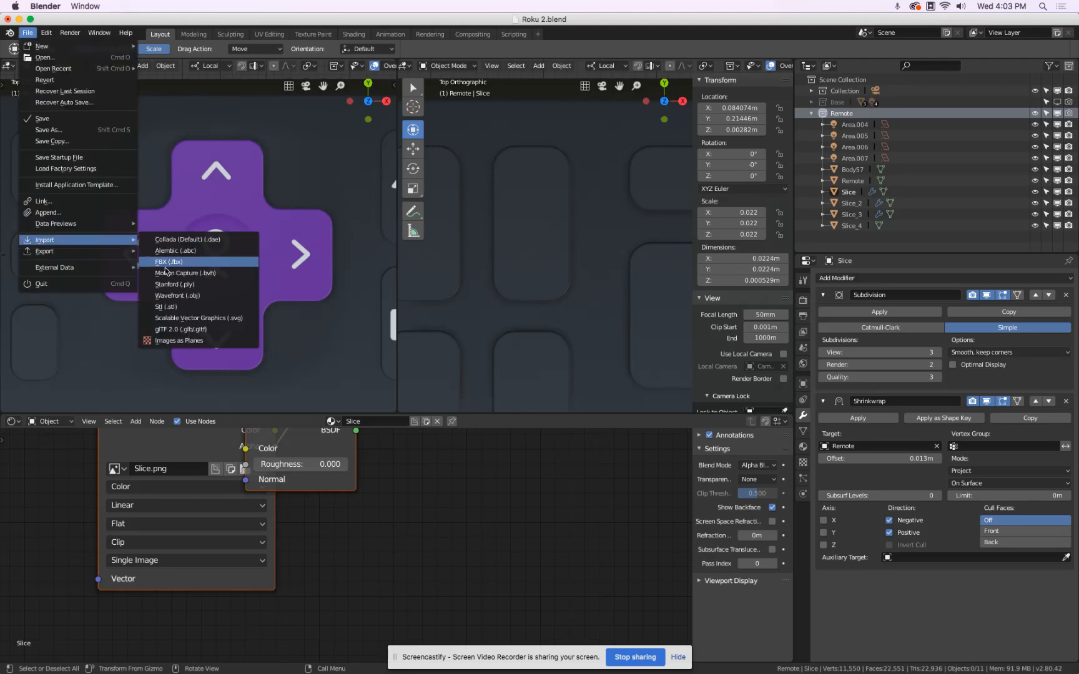
pyautogui.click(203, 341)
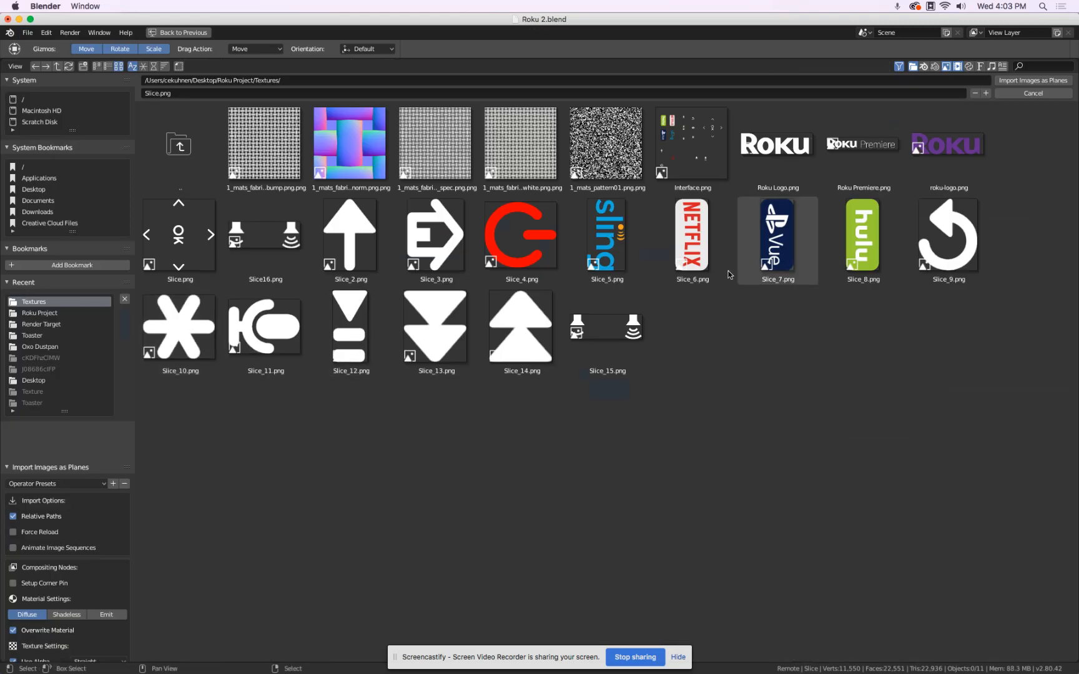
pyautogui.click(693, 241)
pyautogui.click(1033, 80)
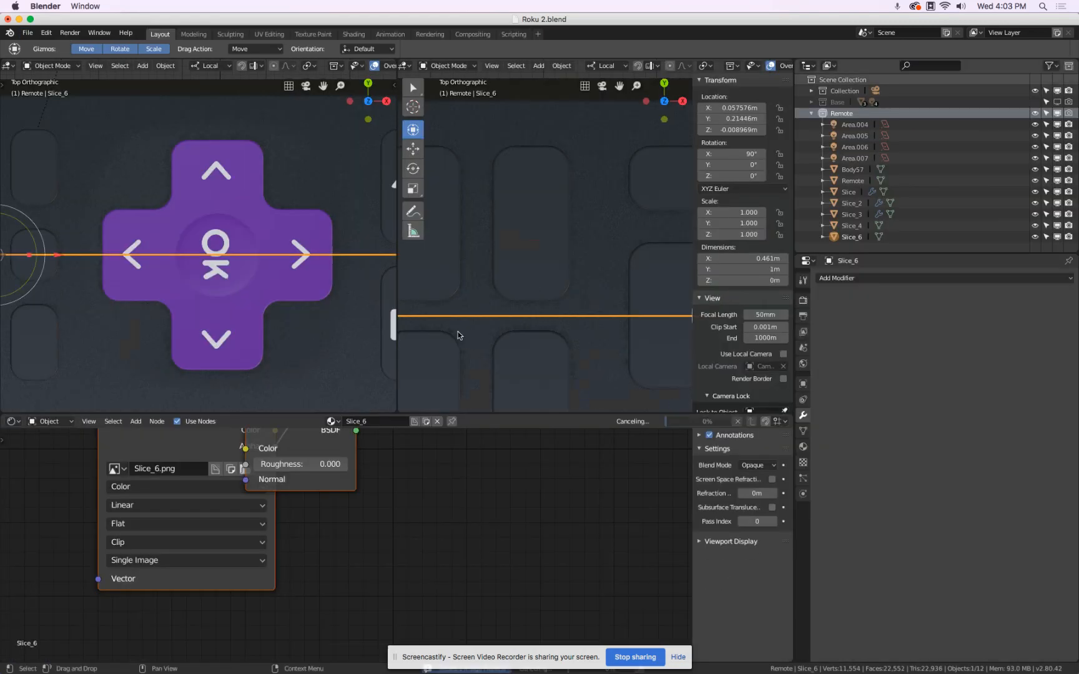
# Scale the imported Netflix plane down to about 0.014 so it approaches the size of a remote button.
pyautogui.scroll(-10, 498, 285)
pyautogui.moveTo(582, 297); pyautogui.dragTo(578, 249, button='middle')
pyautogui.scroll(-6, 578, 249)
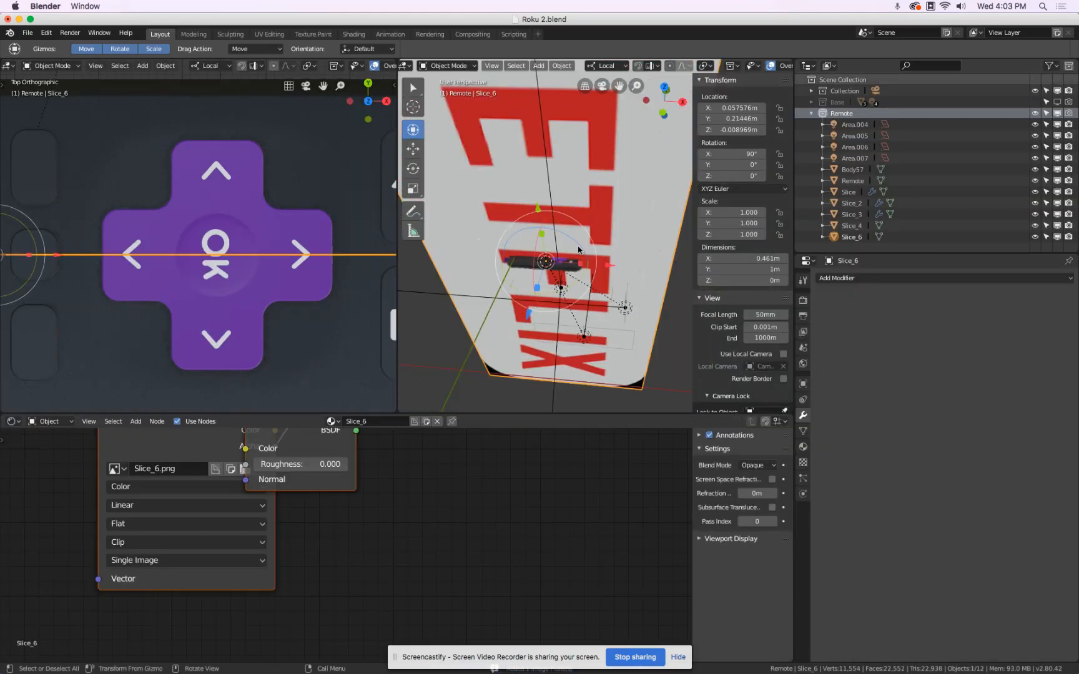
pyautogui.press('s')
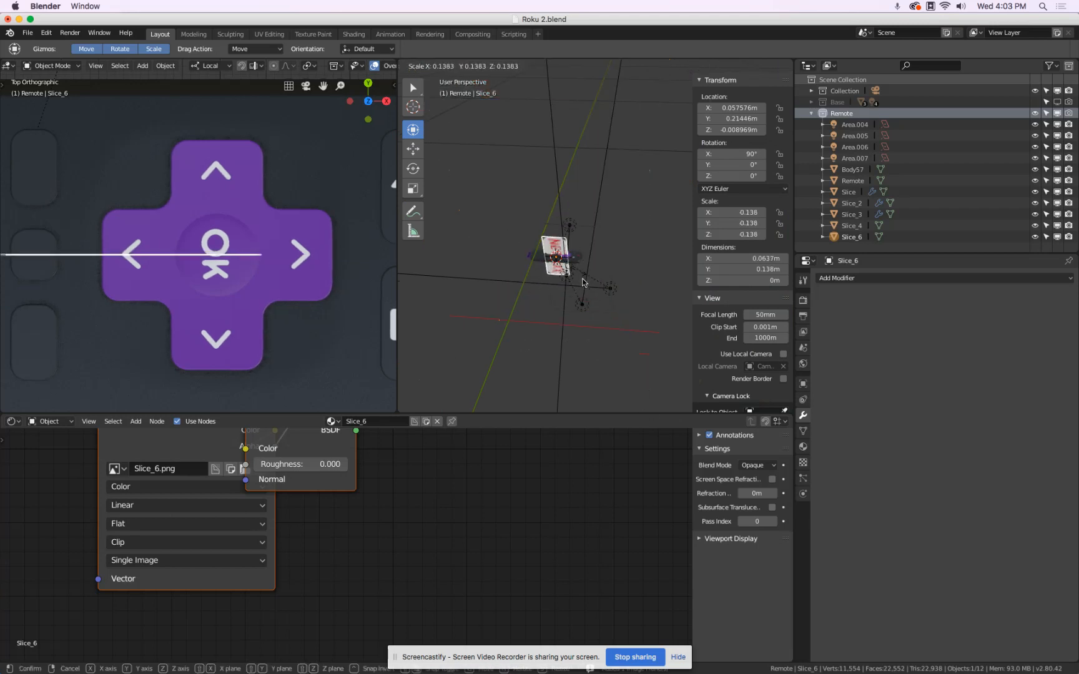
pyautogui.click(577, 281)
pyautogui.scroll(4, 575, 278)
pyautogui.press('s')
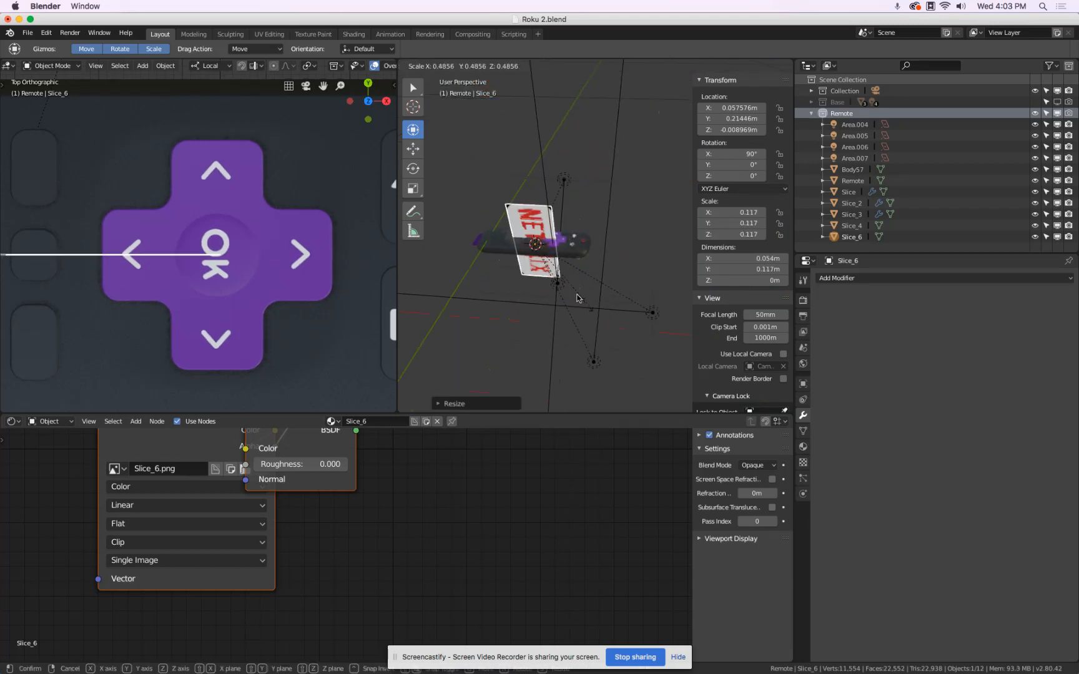
pyautogui.click(550, 268)
pyautogui.scroll(5, 550, 268)
pyautogui.press('s')
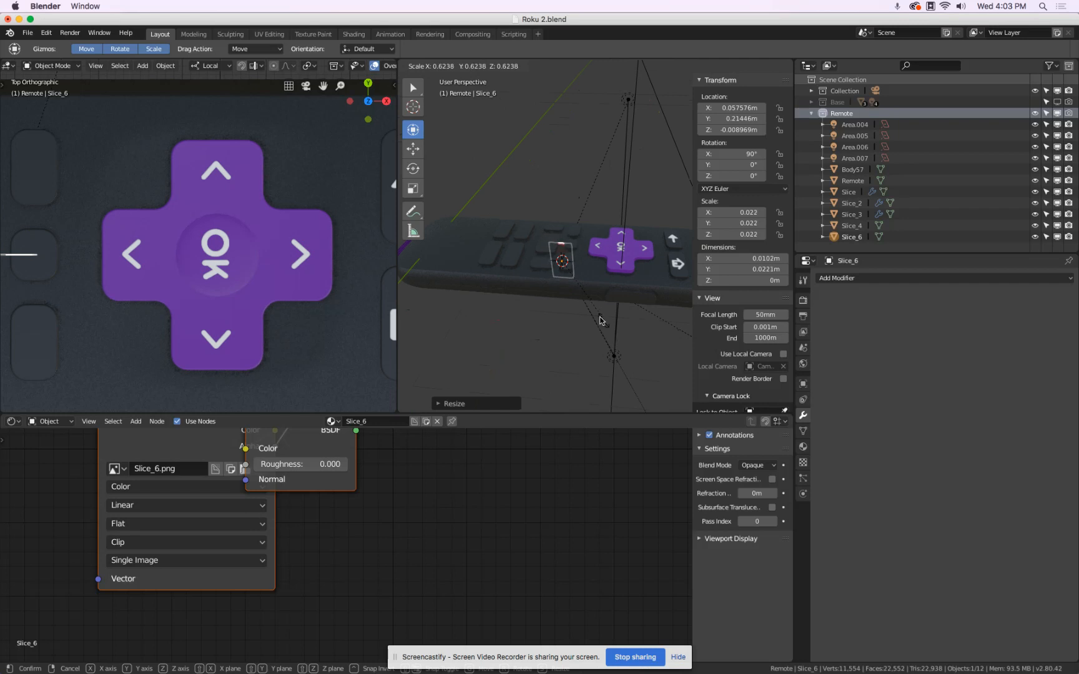
pyautogui.click(585, 304)
# Raise the Netflix plane above the remote to Z about 0.0082 m and shift it to X about 0.037 m.
pyautogui.moveTo(556, 208); pyautogui.dragTo(553, 178)
pyautogui.moveTo(617, 238); pyautogui.dragTo(573, 237)
pyautogui.scroll(5, 530, 262)
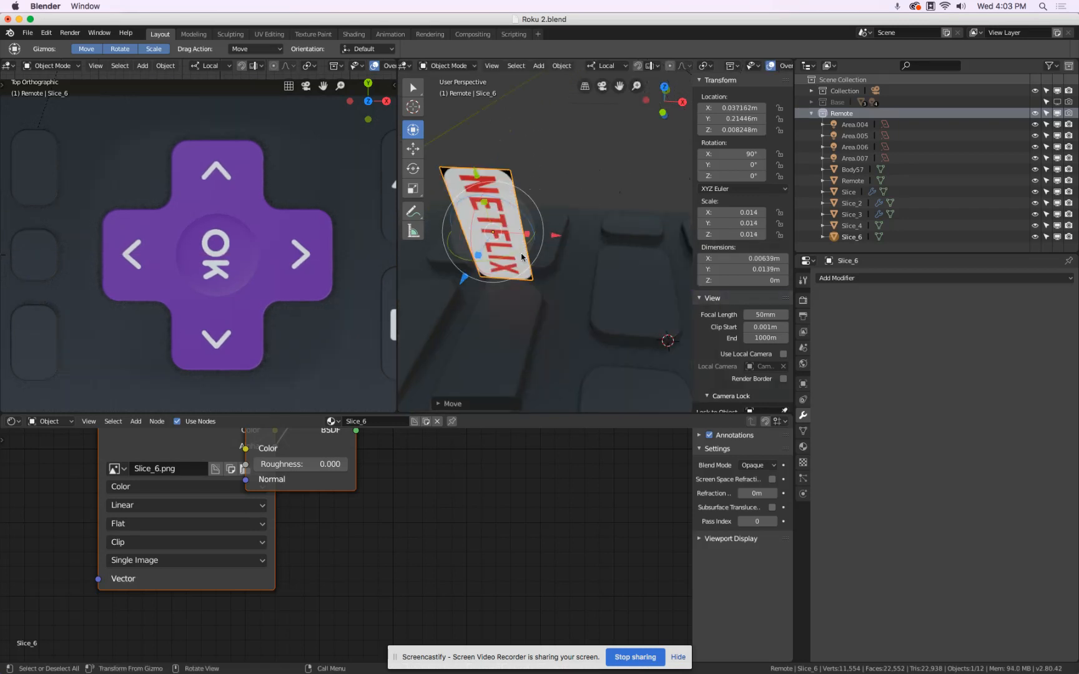
# Adjust the Netflix plane's size to about 0.013 and place it by its blank button at X 0.0388, Y 0.2204, Z 0.0039 m.
pyautogui.moveTo(465, 278); pyautogui.dragTo(566, 205)
pyautogui.moveTo(507, 242); pyautogui.dragTo(491, 271)
pyautogui.press('Escape')
pyautogui.moveTo(517, 137); pyautogui.dragTo(523, 162)
pyautogui.scroll(8, 546, 236)
pyautogui.scroll(-5, 546, 236)
pyautogui.moveTo(531, 272); pyautogui.dragTo(604, 280, button='middle')
pyautogui.moveTo(604, 276); pyautogui.dragTo(593, 277)
pyautogui.press('g')
pyautogui.press('x')
pyautogui.click(645, 253)
pyautogui.moveTo(645, 254); pyautogui.dragTo(477, 251, button='middle')
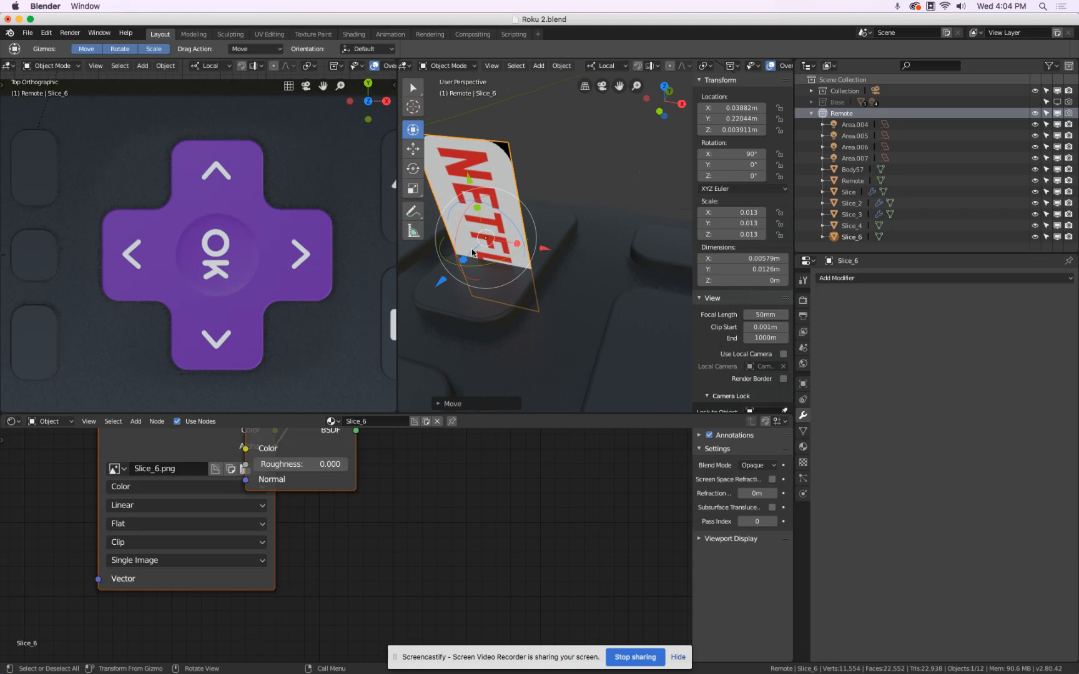
# Lay the Netflix plane flat by setting its X rotation to 0°.
pyautogui.moveTo(457, 245); pyautogui.dragTo(487, 203)
pyautogui.press('Escape')
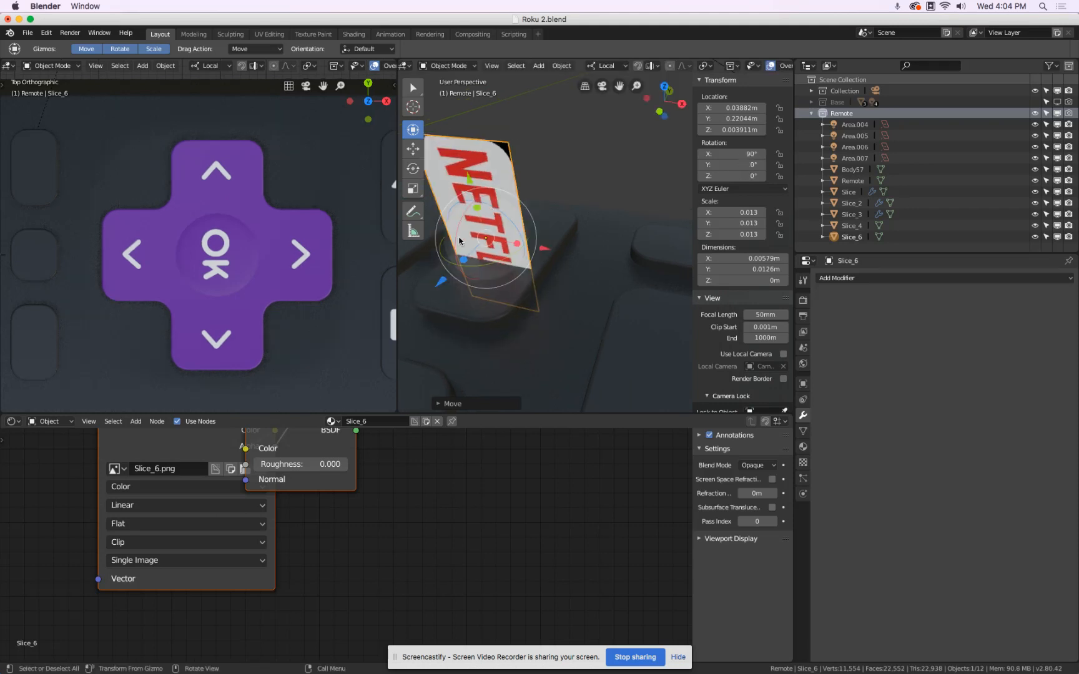
pyautogui.moveTo(456, 244); pyautogui.dragTo(491, 195)
pyautogui.click(733, 154)
pyautogui.write('0')
pyautogui.press('Return')
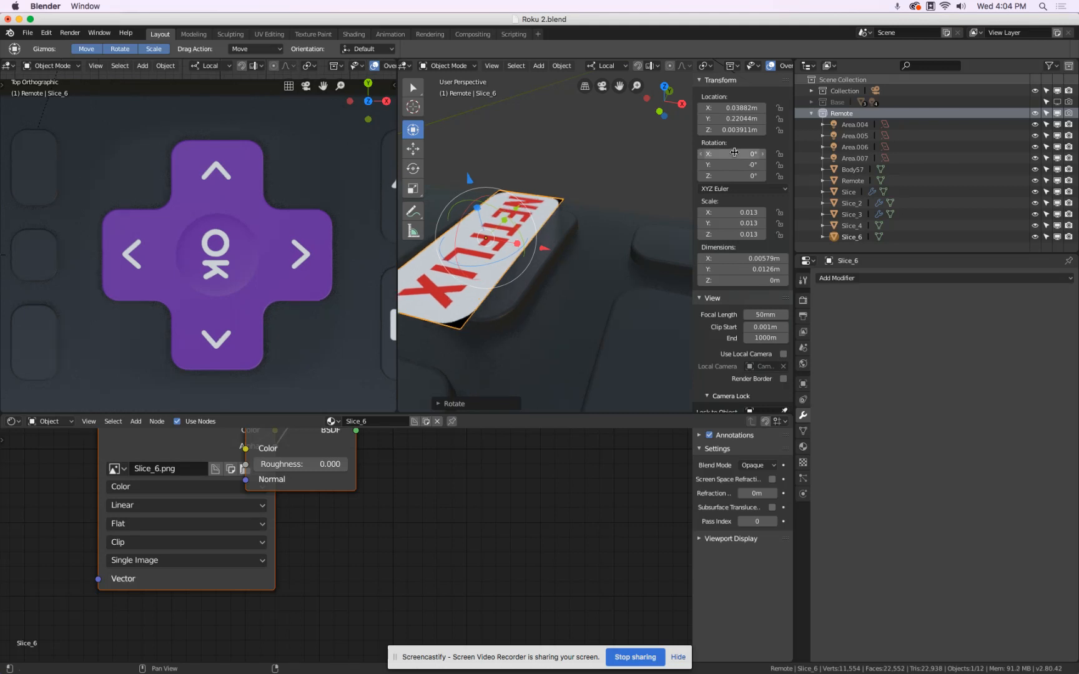
# Copy the X rotation of -2.96° from the arrow decal Slice_2 to the Netflix plane.
pyautogui.scroll(-10, 655, 197)
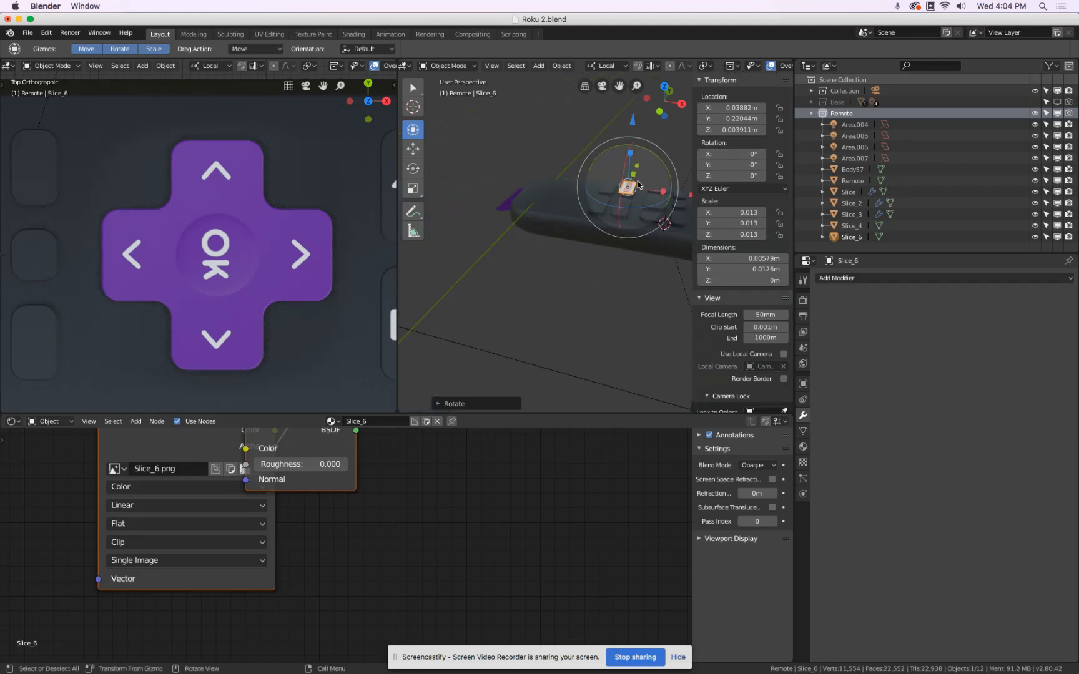
pyautogui.keyDown('shift'); pyautogui.moveTo(677, 211); pyautogui.dragTo(596, 211, button='middle'); pyautogui.keyUp('shift')
pyautogui.scroll(3, 596, 211)
pyautogui.click(598, 211)
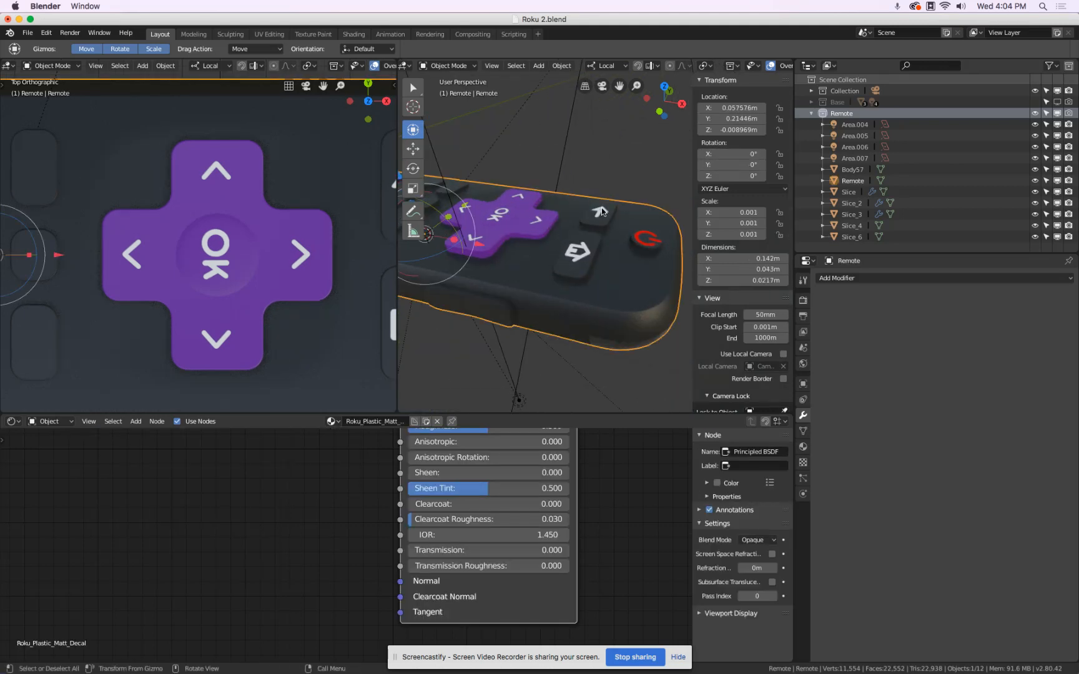
pyautogui.click(599, 211)
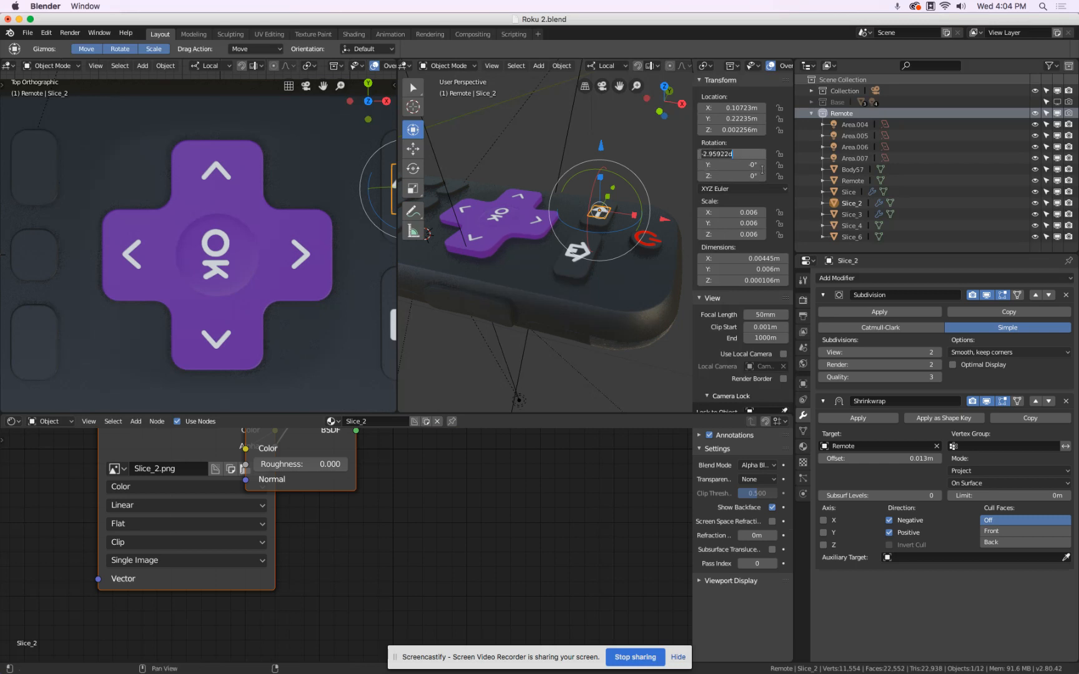
pyautogui.press('Escape')
pyautogui.scroll(-9, 540, 196)
pyautogui.keyDown('shift'); pyautogui.moveTo(503, 185); pyautogui.dragTo(537, 205, button='middle'); pyautogui.keyUp('shift')
pyautogui.scroll(6, 538, 206)
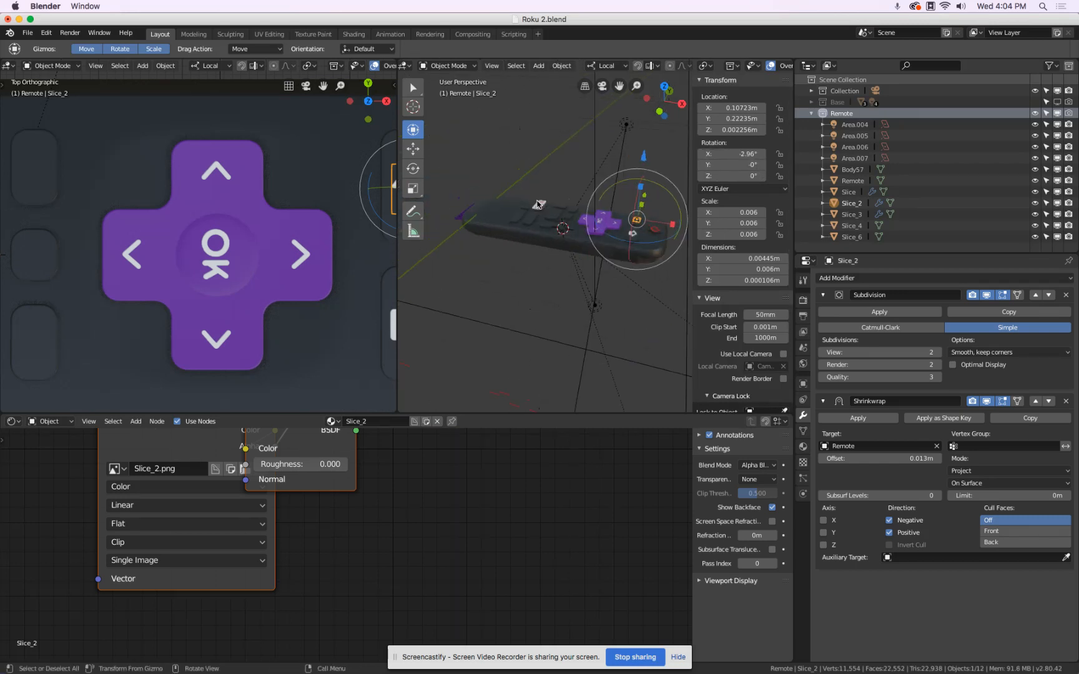
pyautogui.click(540, 207)
pyautogui.click(541, 208)
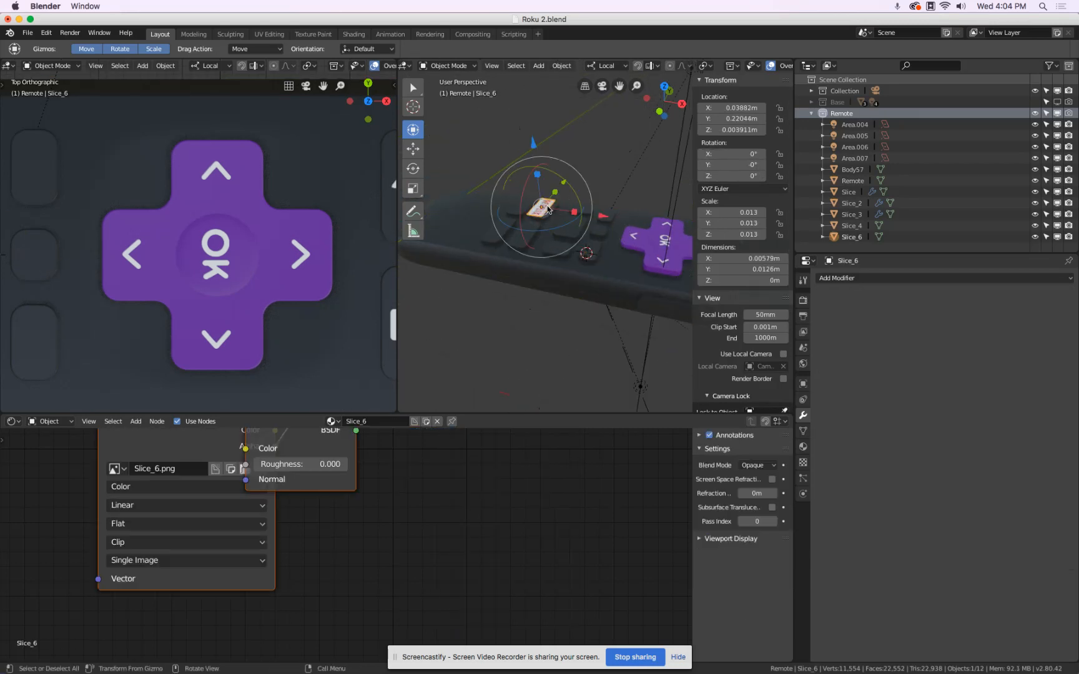
pyautogui.click(730, 153)
# From the top view, center the Netflix plane over its button at X about 0.0389 m and Y about 0.2227 m.
pyautogui.press('KP_7')
pyautogui.press('KP_Decimal')
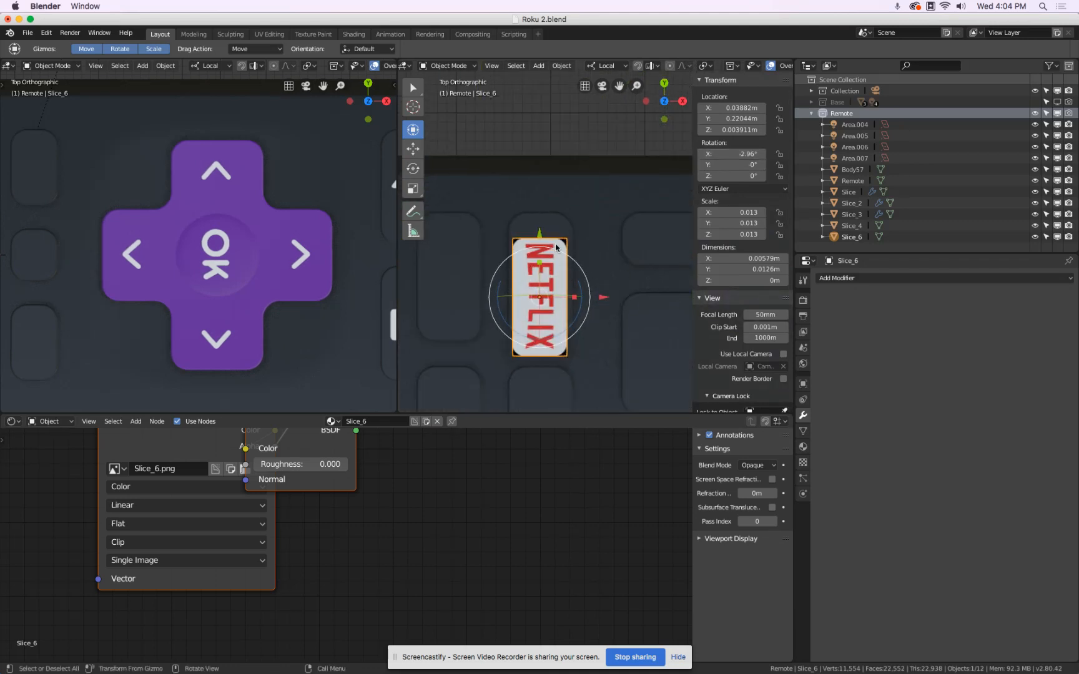
pyautogui.moveTo(540, 233); pyautogui.dragTo(540, 211)
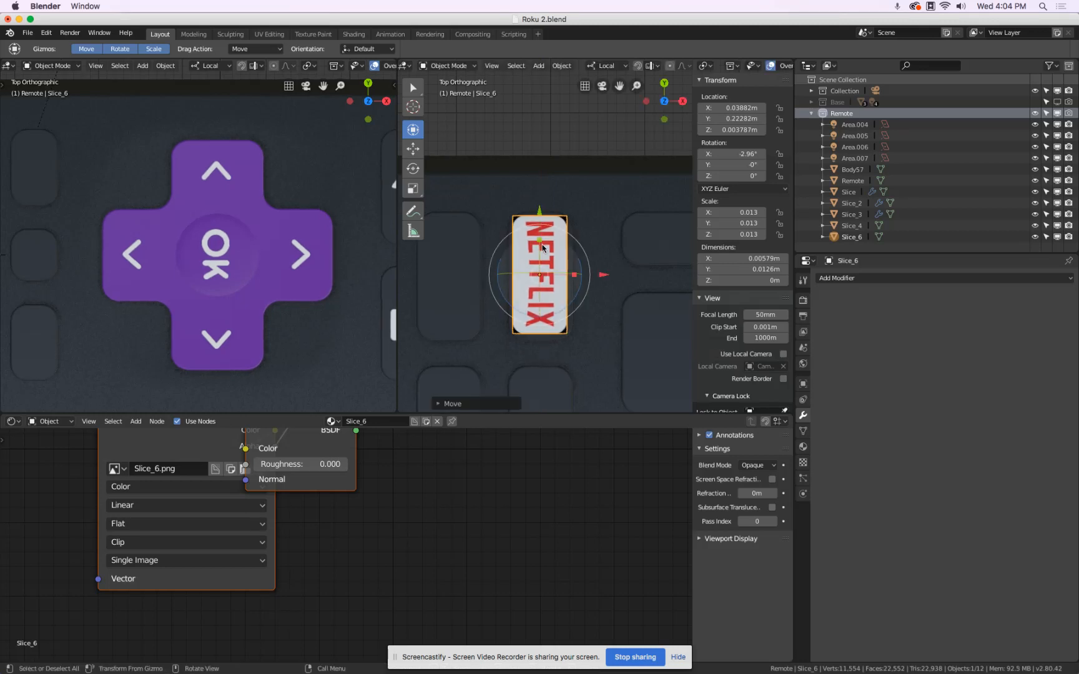
pyautogui.scroll(3, 543, 250)
pyautogui.scroll(-1, 552, 244)
pyautogui.moveTo(545, 237); pyautogui.dragTo(545, 241)
pyautogui.moveTo(604, 299); pyautogui.dragTo(606, 298)
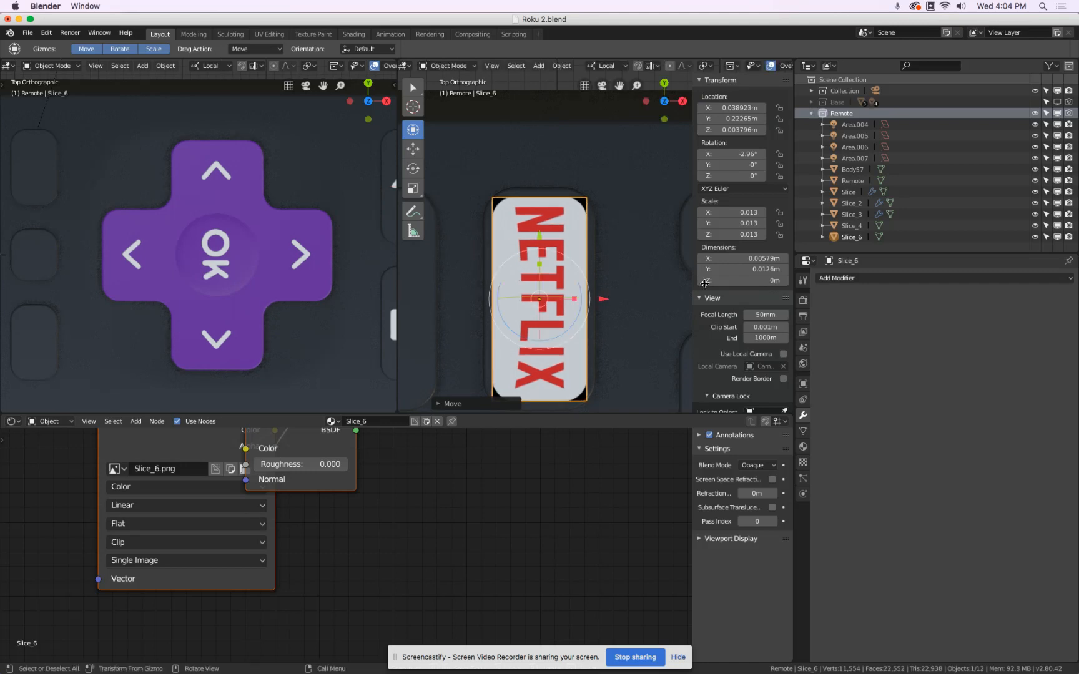
# Set the Slice_6 material's blend mode to Alpha Blend and deselect everything.
pyautogui.click(834, 280)
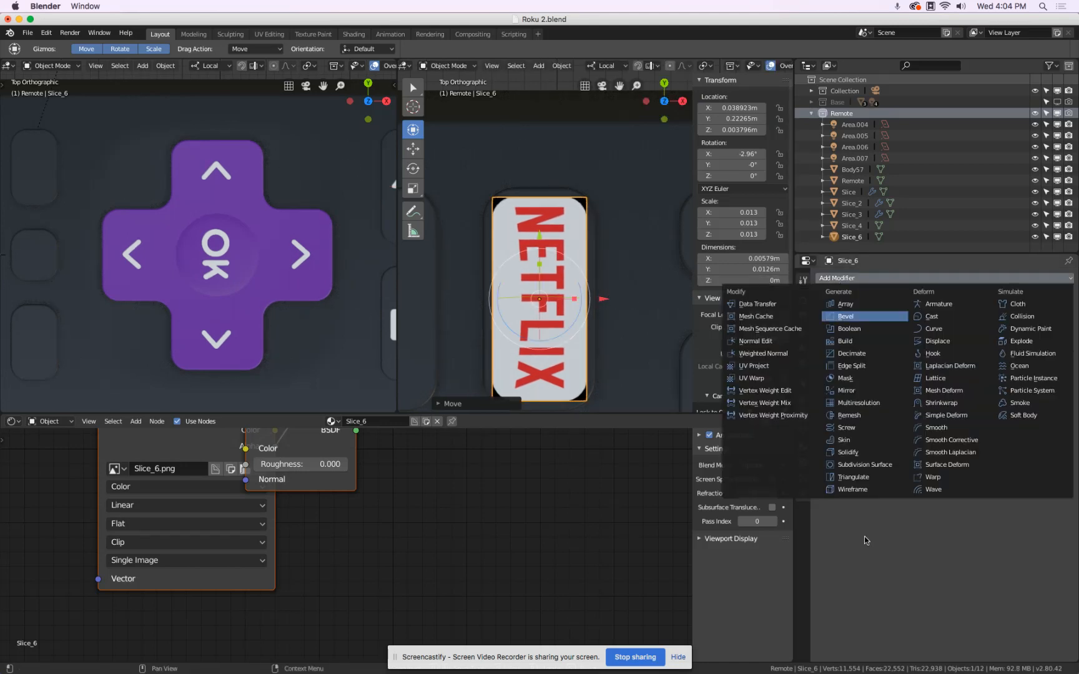
pyautogui.click(802, 447)
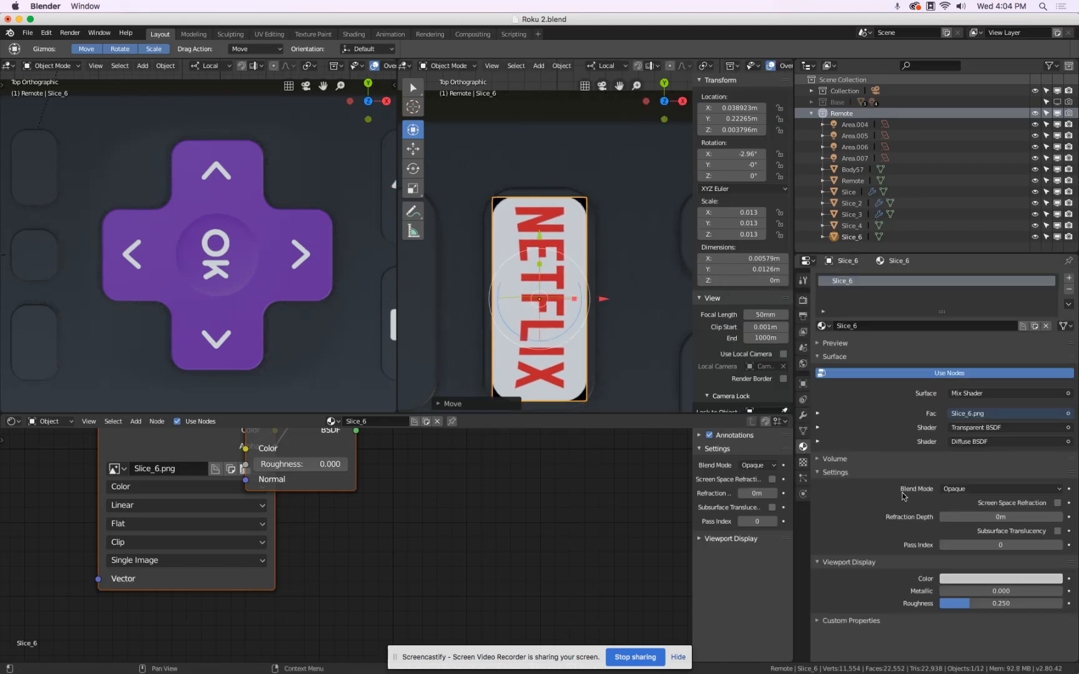
pyautogui.click(965, 485)
pyautogui.click(961, 415)
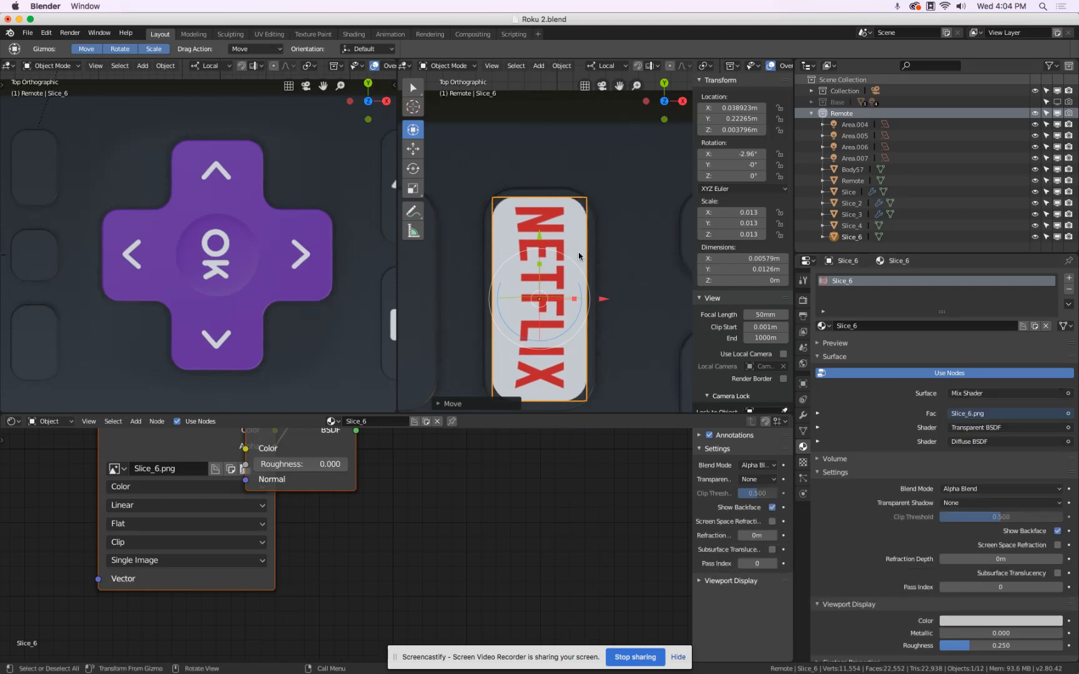
pyautogui.keyDown('shift'); pyautogui.moveTo(623, 248); pyautogui.dragTo(630, 180, button='middle'); pyautogui.keyUp('shift')
pyautogui.press('a')
pyautogui.press('a')
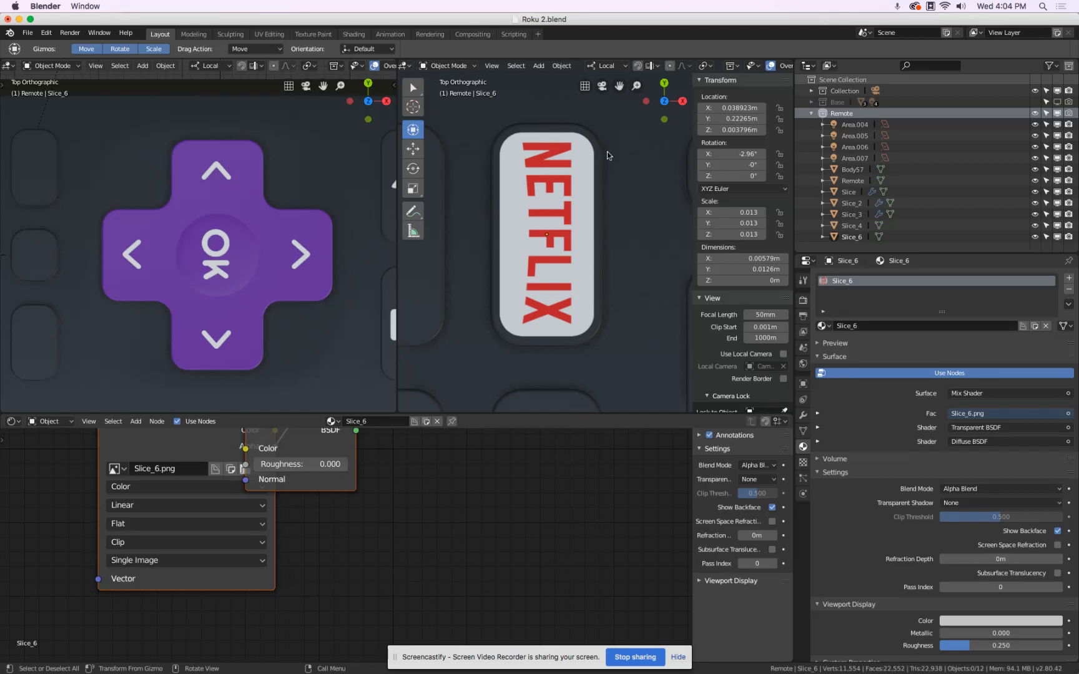
# Select the Netflix plane and lower it onto its button, to Z about 0.0021 m.
pyautogui.moveTo(581, 347); pyautogui.dragTo(601, 233, button='middle')
pyautogui.scroll(-10, 611, 290)
pyautogui.scroll(6, 607, 250)
pyautogui.click(601, 233)
pyautogui.scroll(3, 598, 189)
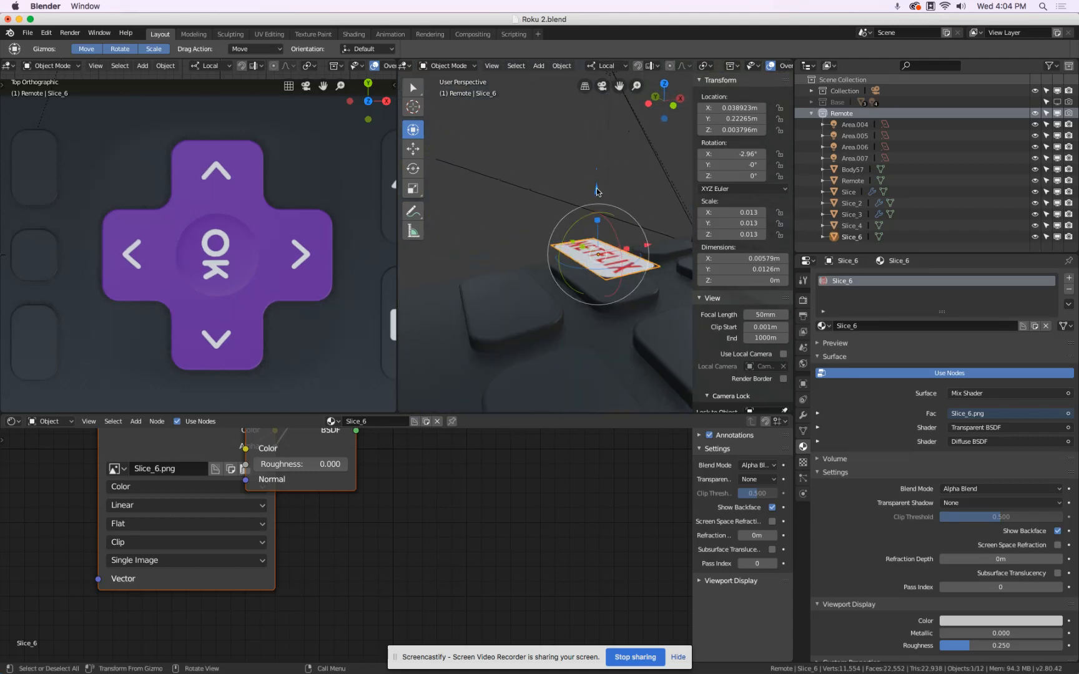
pyautogui.moveTo(596, 189); pyautogui.dragTo(598, 207)
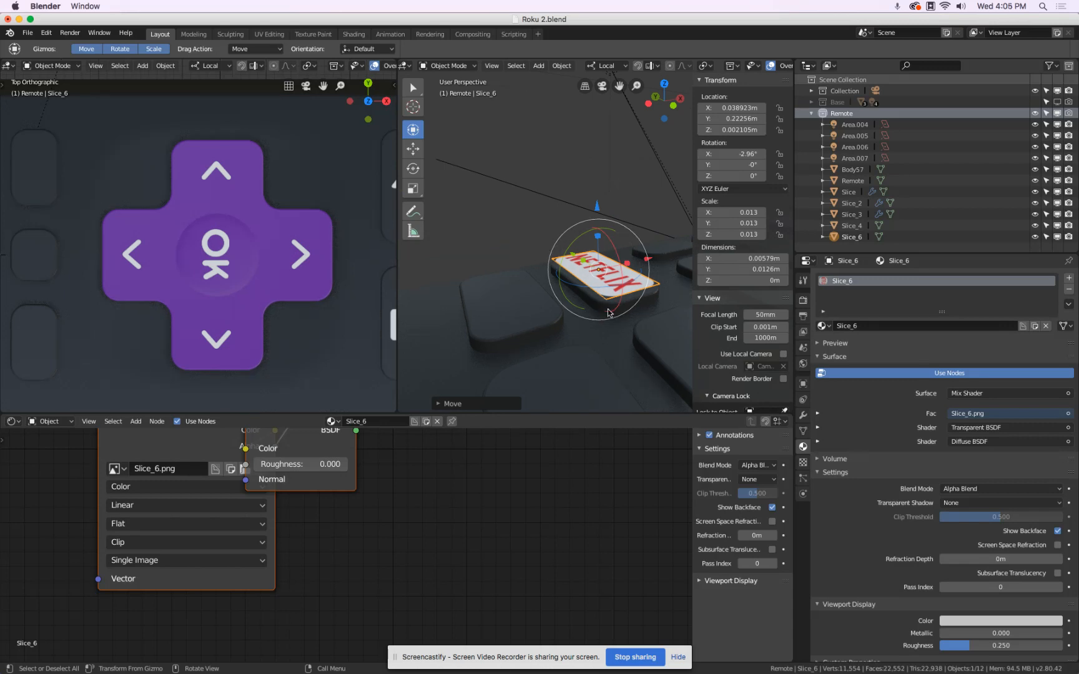
# In Edit Mode, add three evenly spaced lengthwise loop cuts to the Netflix plane.
pyautogui.press('KP_7')
pyautogui.scroll(4, 597, 307)
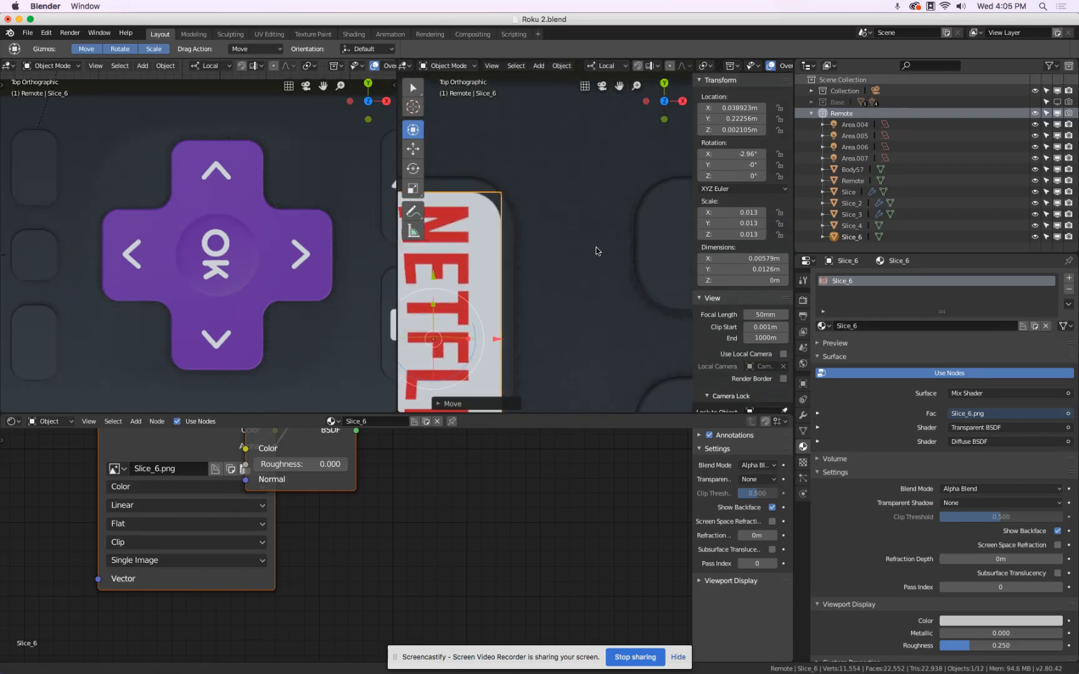
pyautogui.scroll(3, 595, 247)
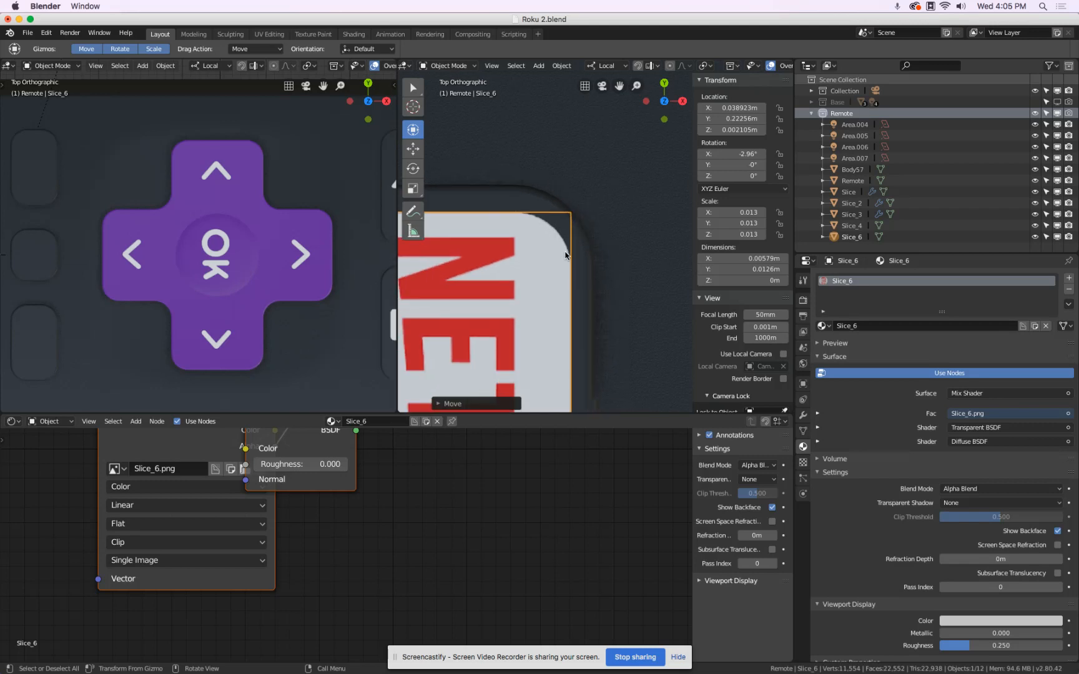
pyautogui.scroll(-6, 570, 211)
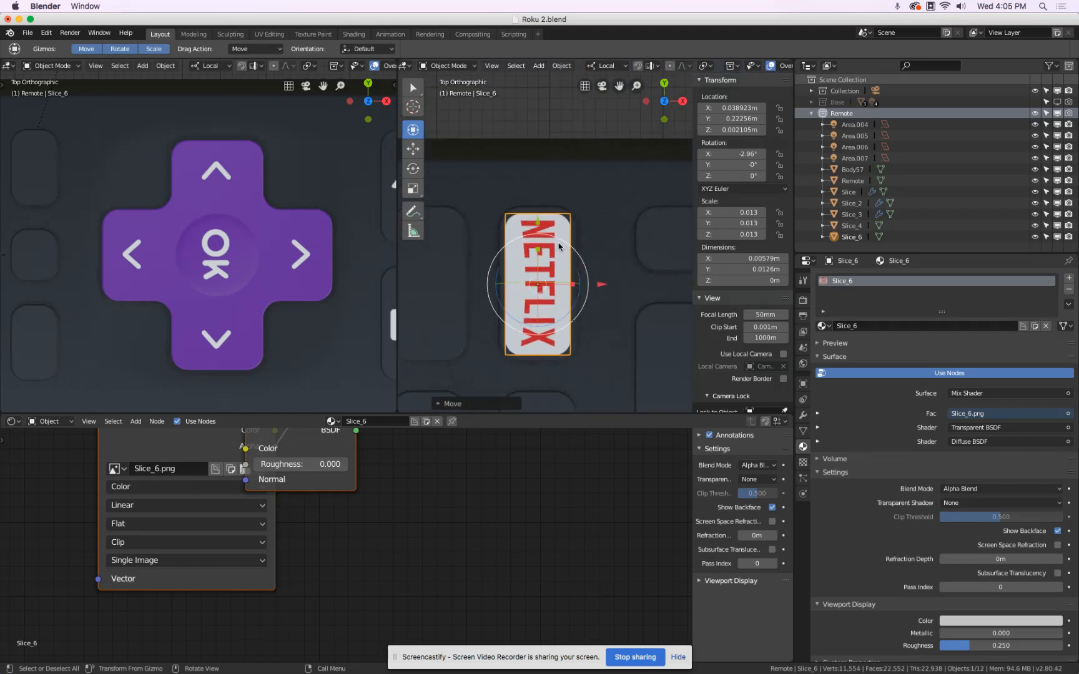
pyautogui.press('Tab')
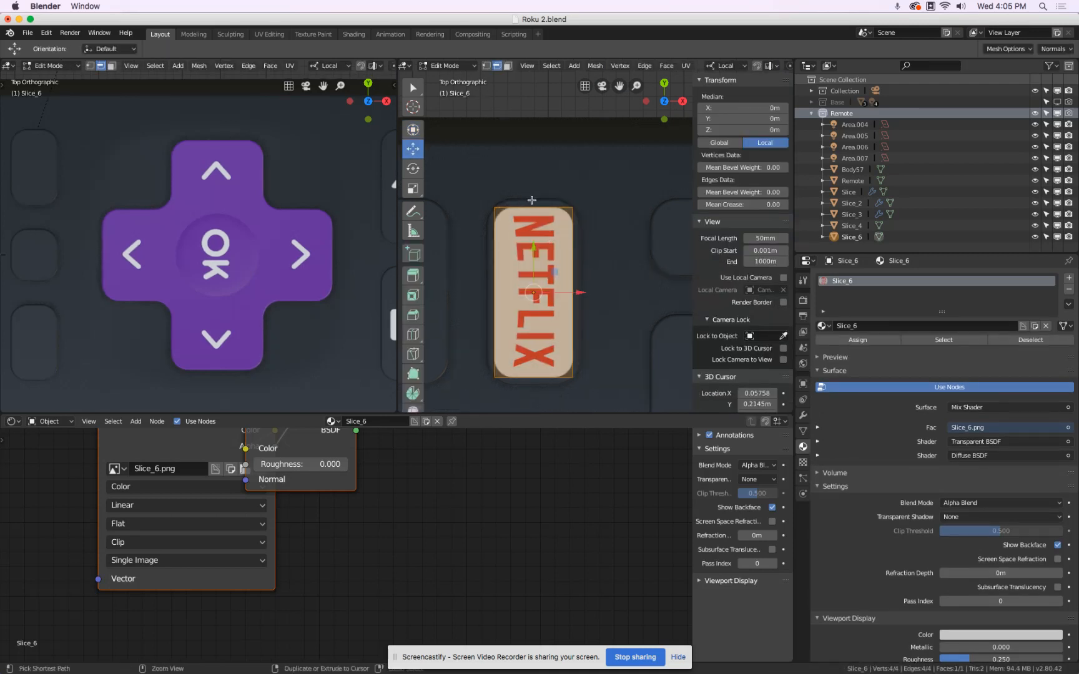
pyautogui.hotkey('ctrl', 'r')
pyautogui.scroll(1, 532, 199)
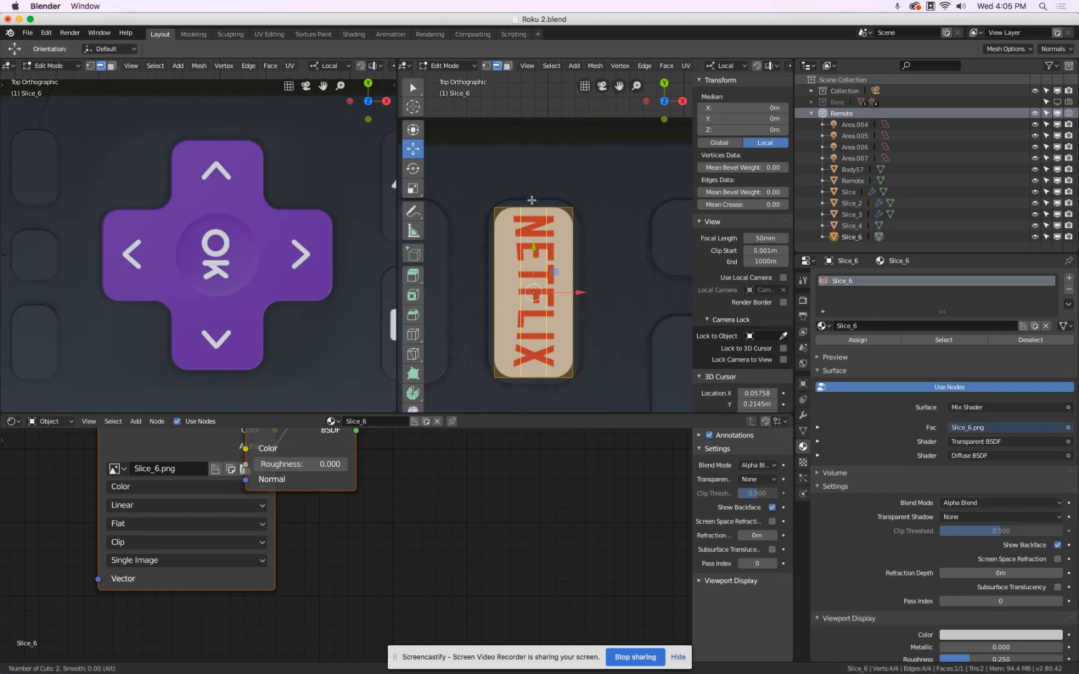
pyautogui.scroll(1, 532, 199)
pyautogui.click(531, 200)
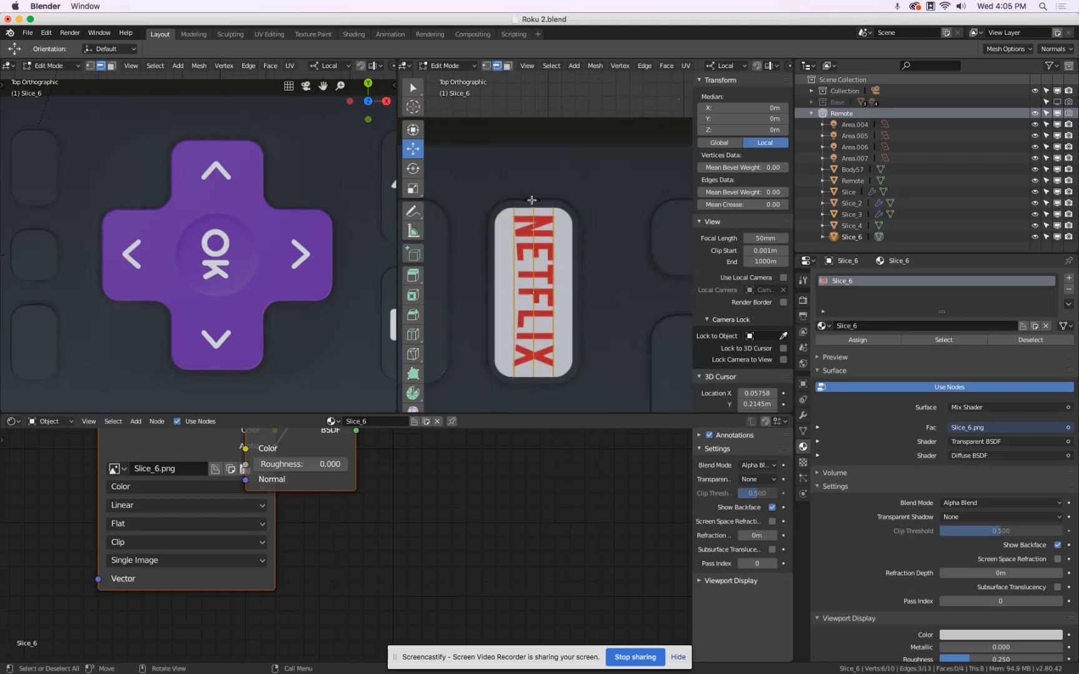
pyautogui.rightClick(531, 201)
# Add nine evenly spaced crosswise loop cuts to the Netflix plane, leaving them unslid.
pyautogui.hotkey('ctrl', 'r')
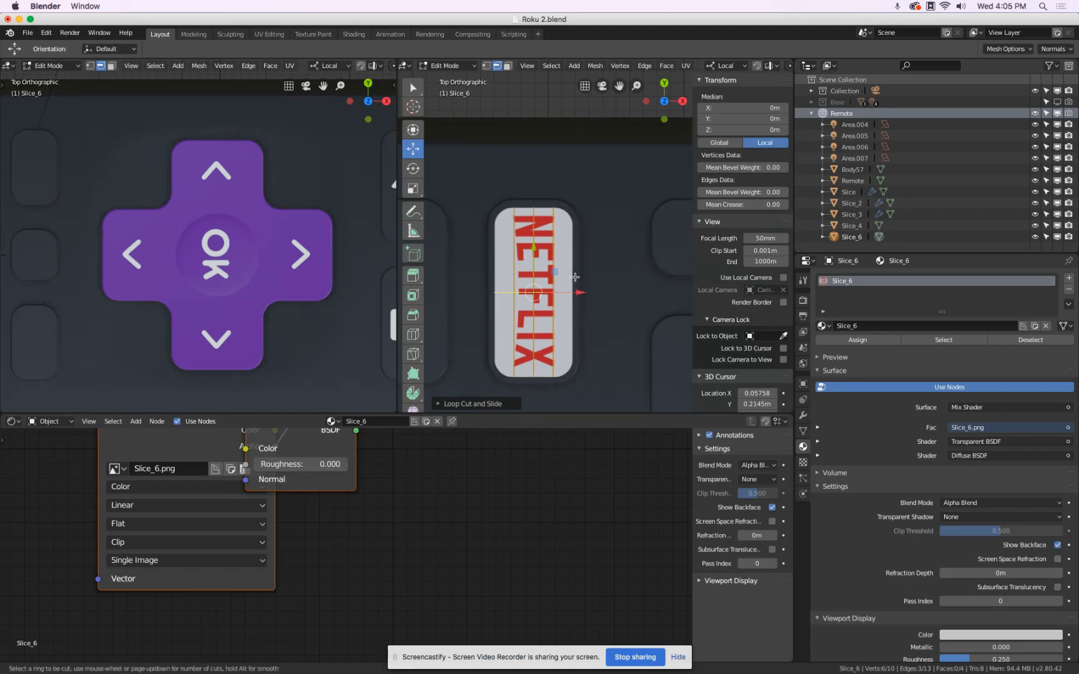
pyautogui.scroll(8, 574, 276)
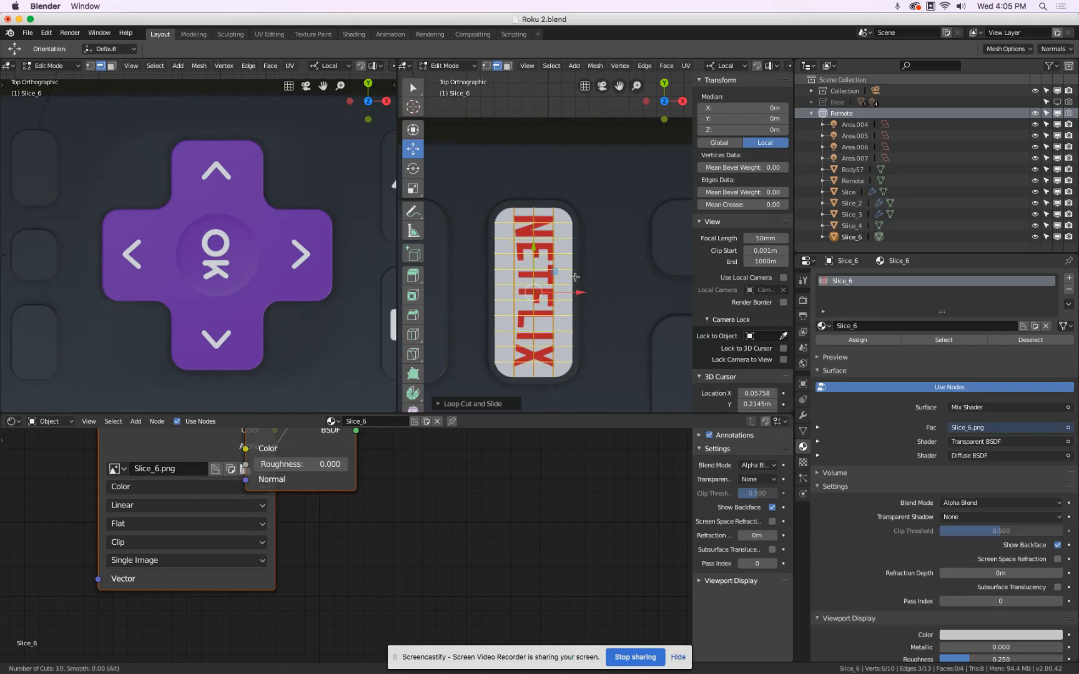
pyautogui.scroll(1, 575, 276)
pyautogui.scroll(-1, 575, 276)
pyautogui.click(575, 277)
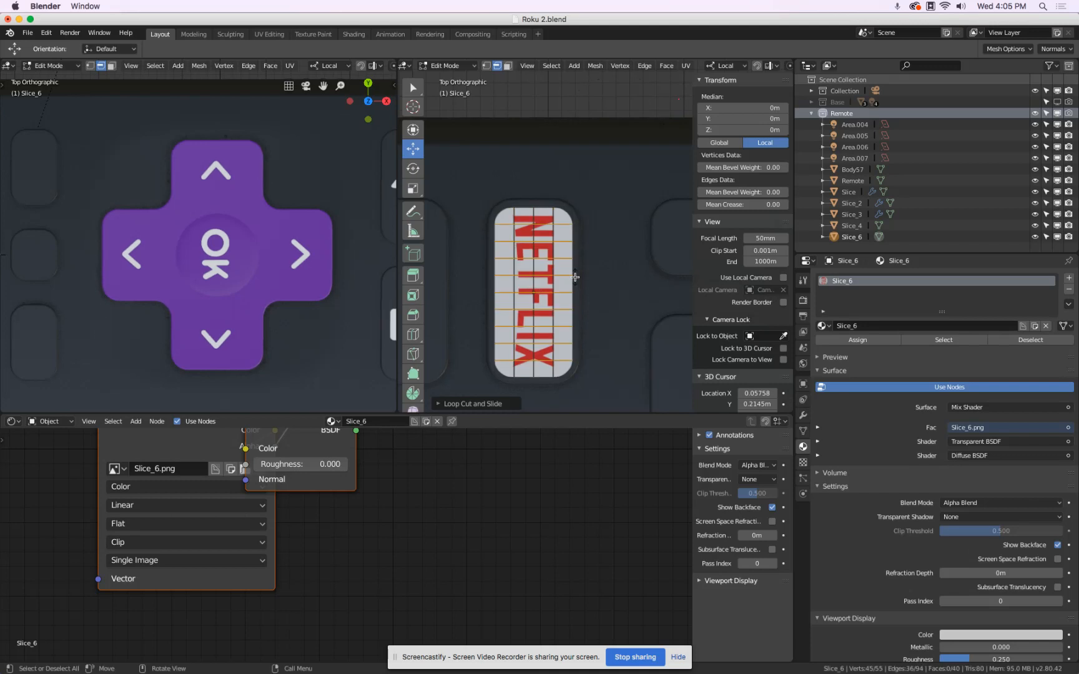
pyautogui.rightClick(575, 276)
pyautogui.scroll(1, 563, 202)
pyautogui.scroll(5, 563, 202)
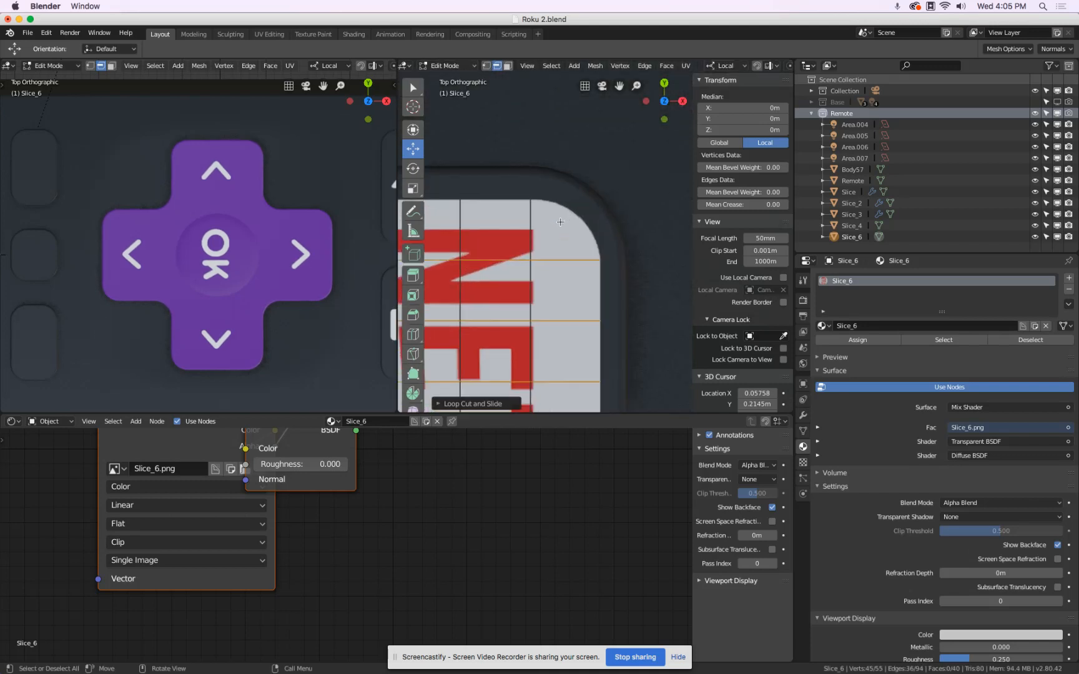
pyautogui.click(516, 203)
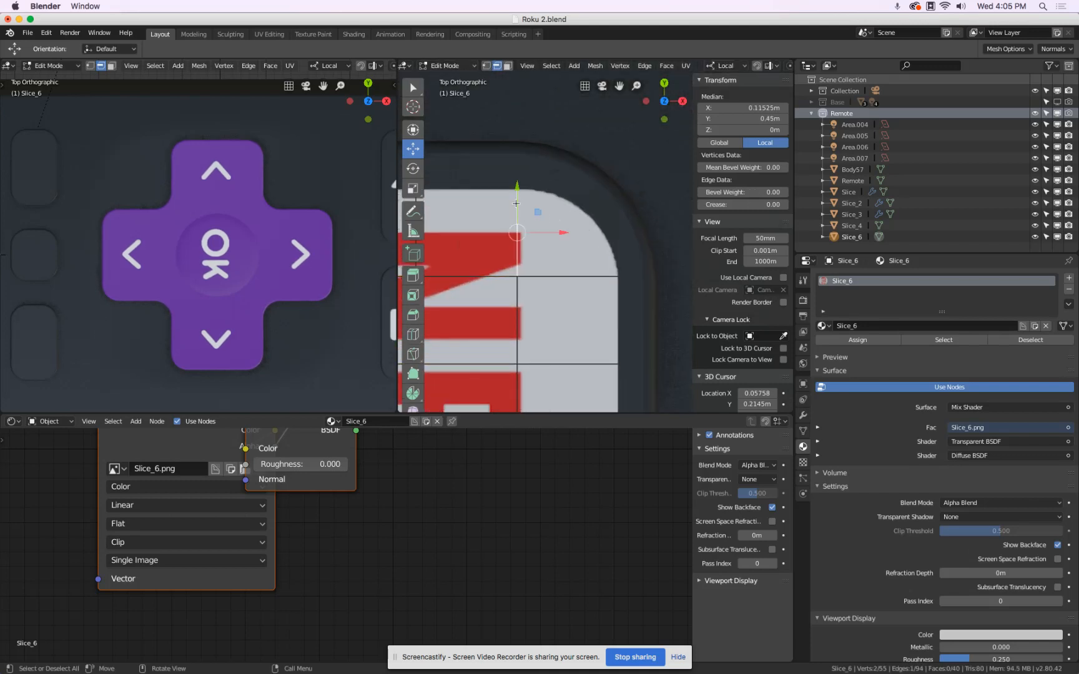
pyautogui.keyDown('shift'); pyautogui.click(603, 268); pyautogui.keyUp('shift')
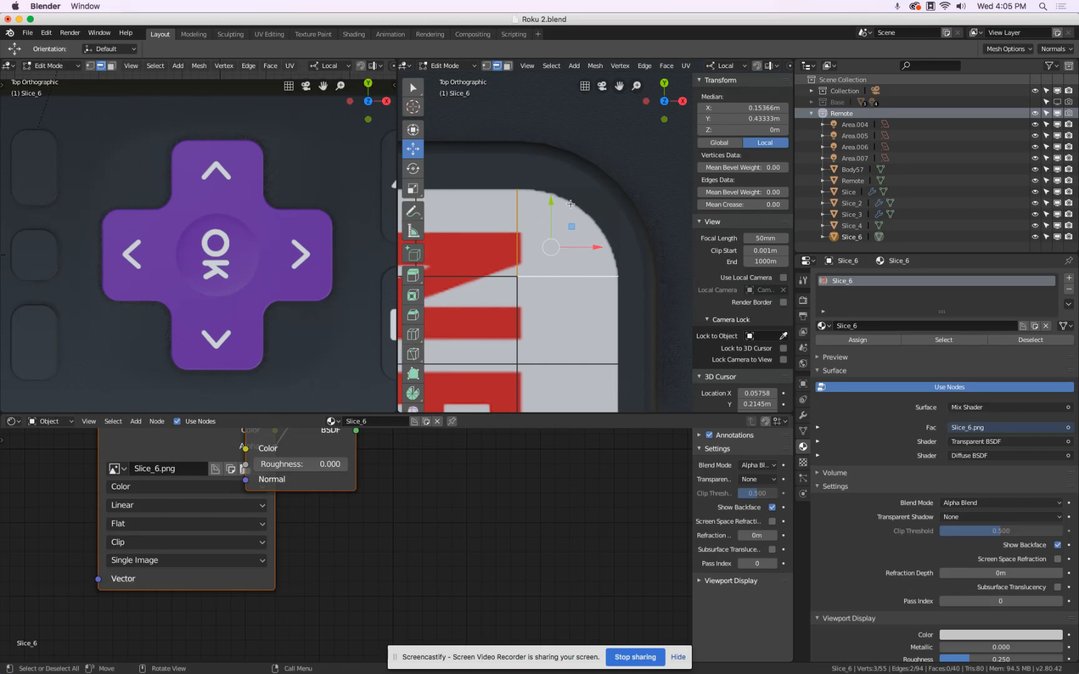
pyautogui.scroll(-6, 591, 222)
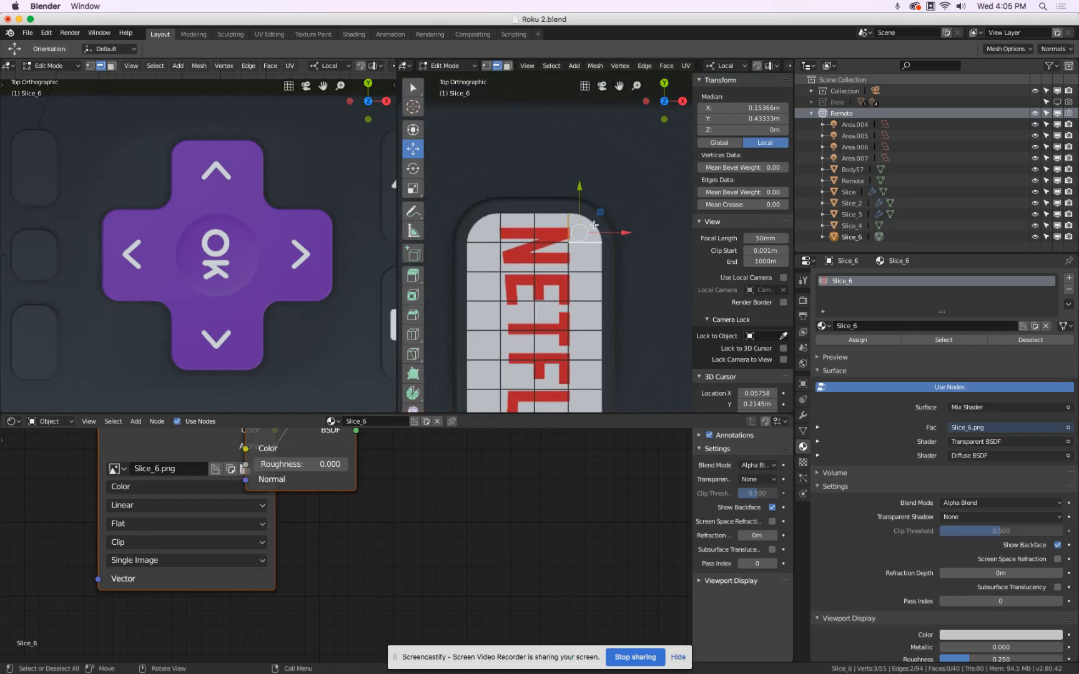
# Switch to vertex selection and select the four outer corner vertices of the Netflix plane.
pyautogui.click(488, 66)
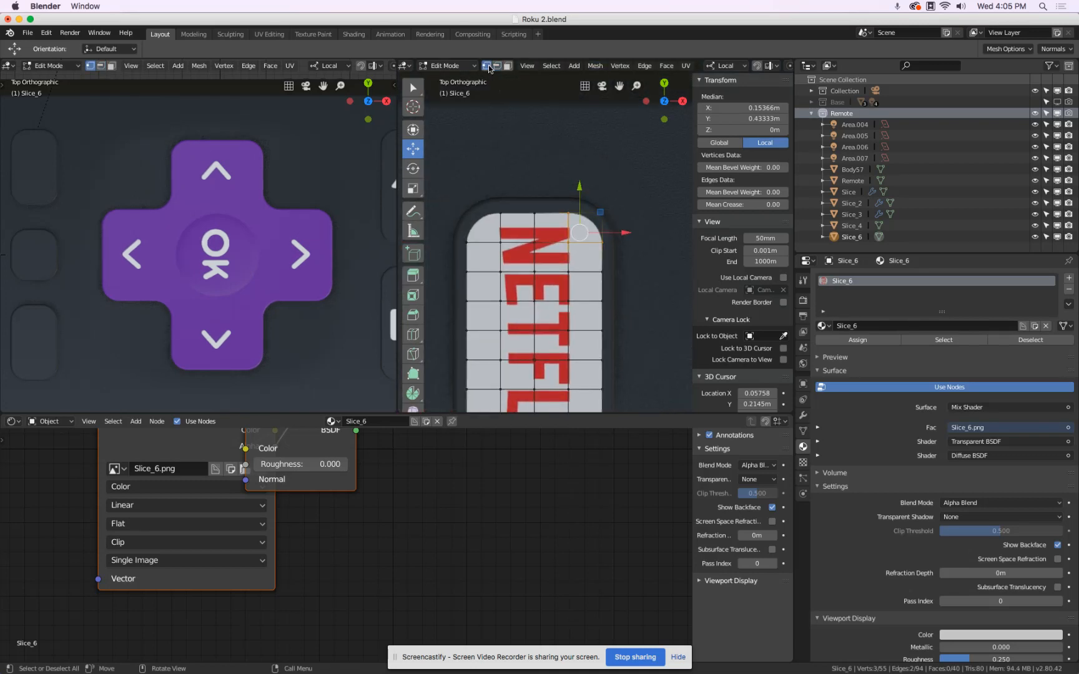
pyautogui.click(468, 216)
pyautogui.keyDown('shift'); pyautogui.click(608, 215); pyautogui.keyUp('shift')
pyautogui.scroll(-5, 611, 215)
pyautogui.scroll(3, 615, 356)
pyautogui.keyDown('shift'); pyautogui.click(589, 328); pyautogui.keyUp('shift')
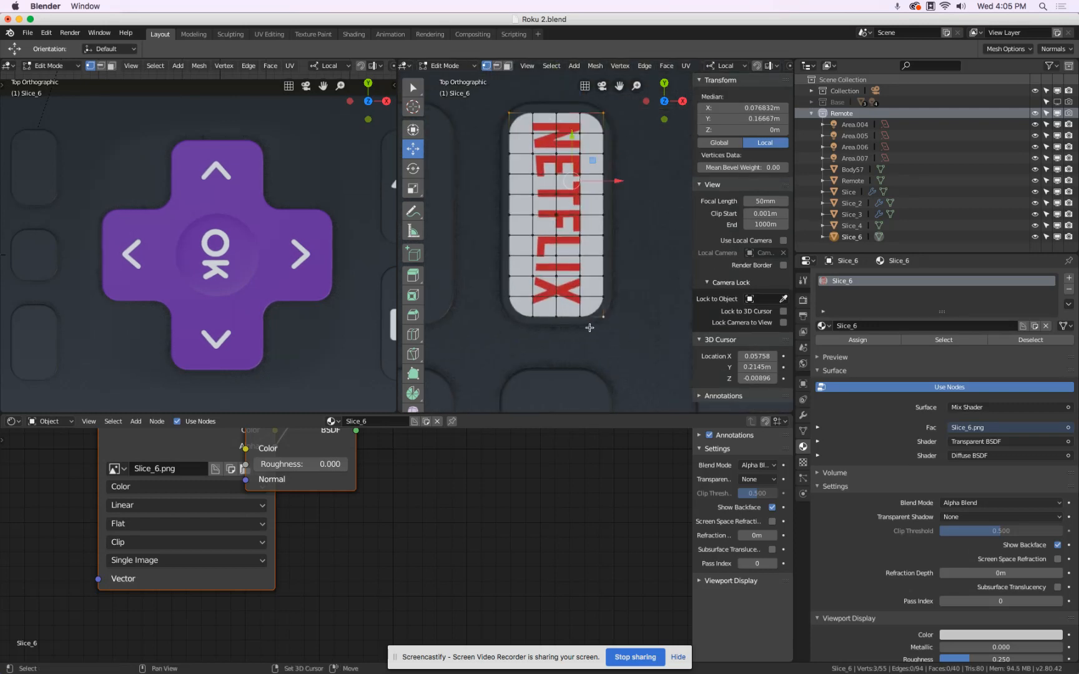
pyautogui.keyDown('shift'); pyautogui.click(502, 325); pyautogui.keyUp('shift')
pyautogui.scroll(4, 597, 177)
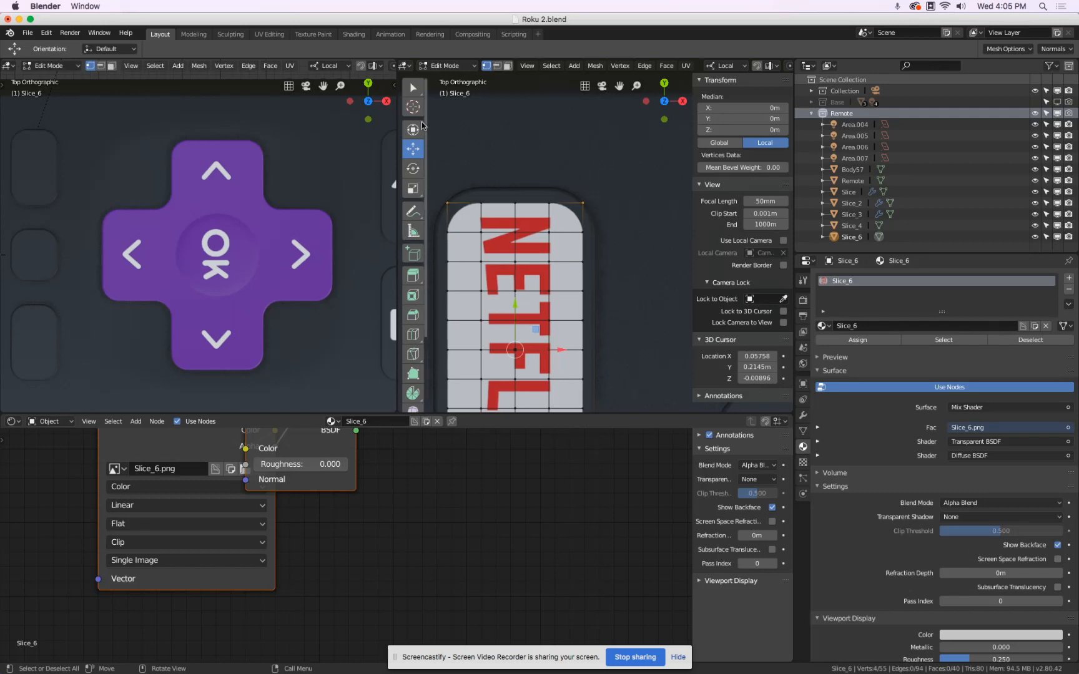
# Try to bevel the Netflix plane's four corner vertices with a one-segment, Vertex Only bevel of about 0.002.
pyautogui.scroll(-4, 413, 206)
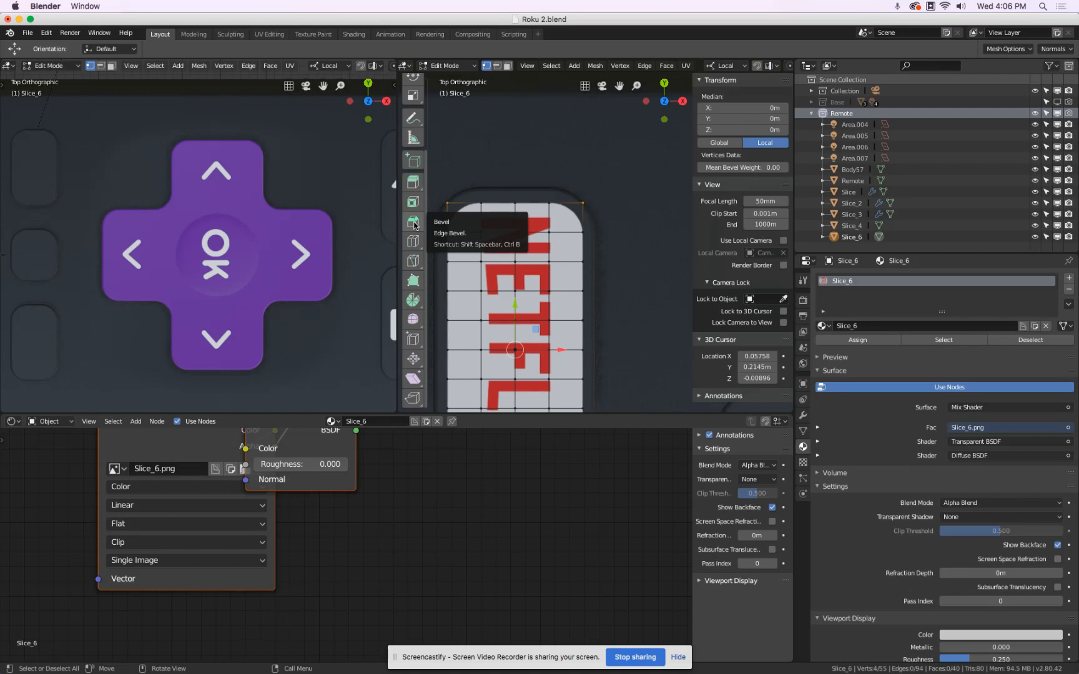
pyautogui.click(413, 223)
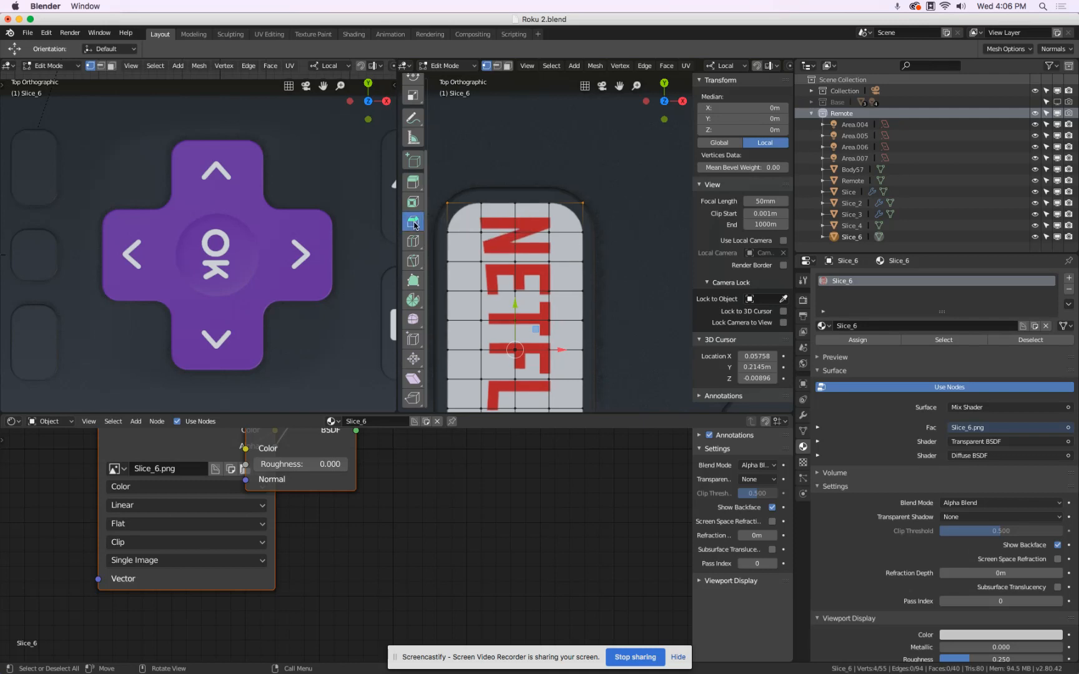
pyautogui.moveTo(598, 195); pyautogui.dragTo(558, 109)
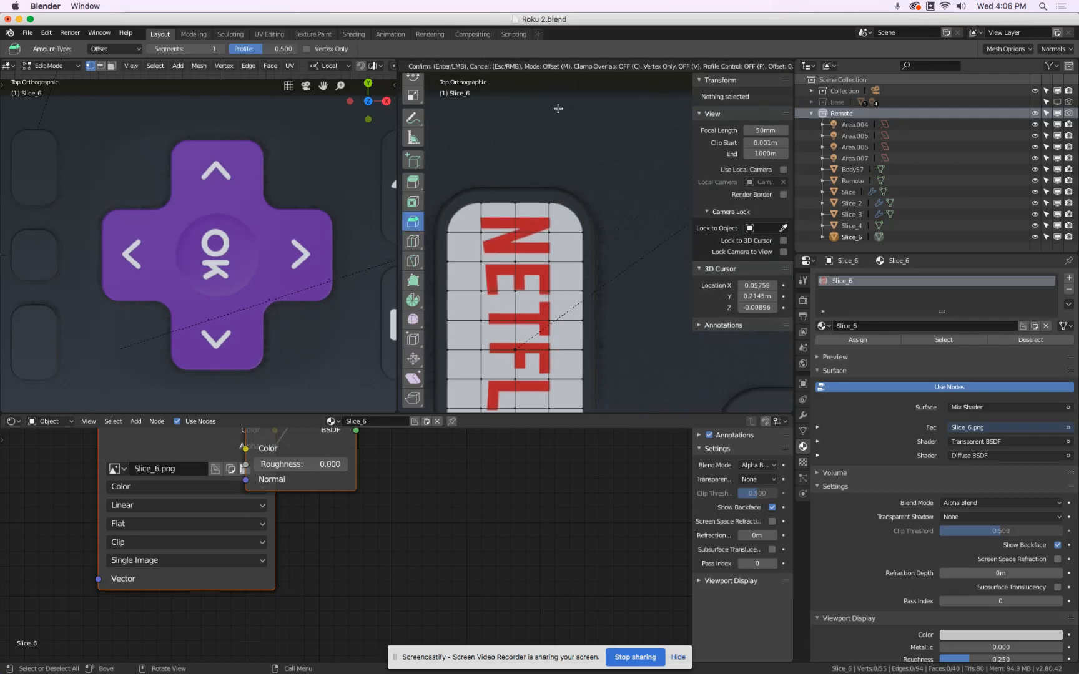
pyautogui.moveTo(530, 377); pyautogui.dragTo(538, 306)
pyautogui.moveTo(574, 256); pyautogui.dragTo(616, 193)
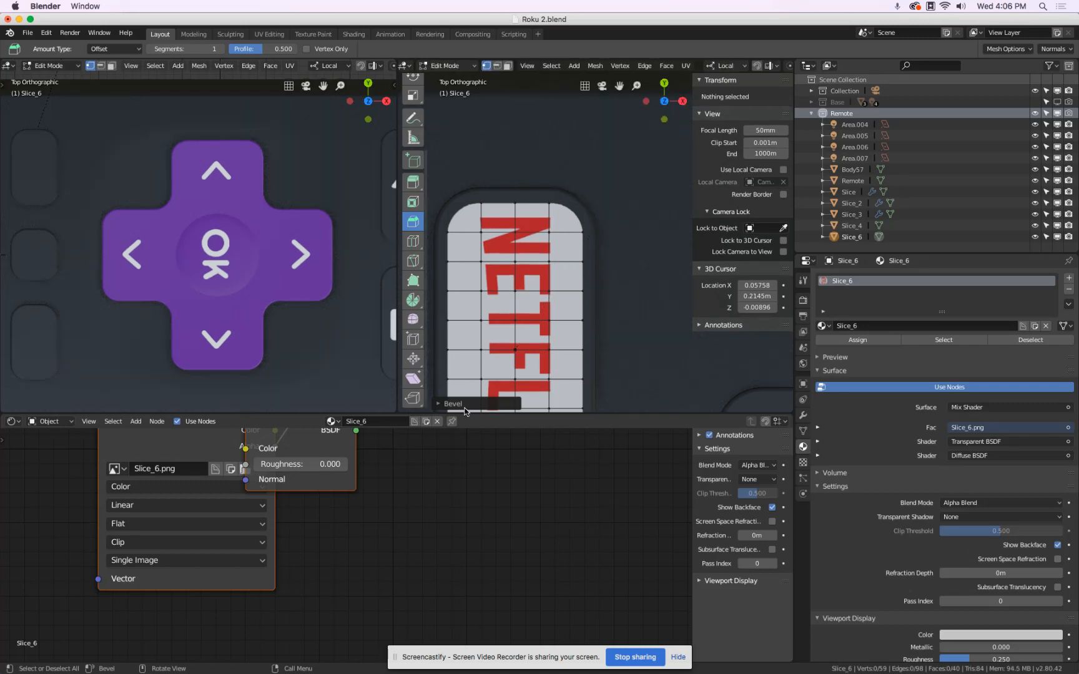
pyautogui.click(438, 404)
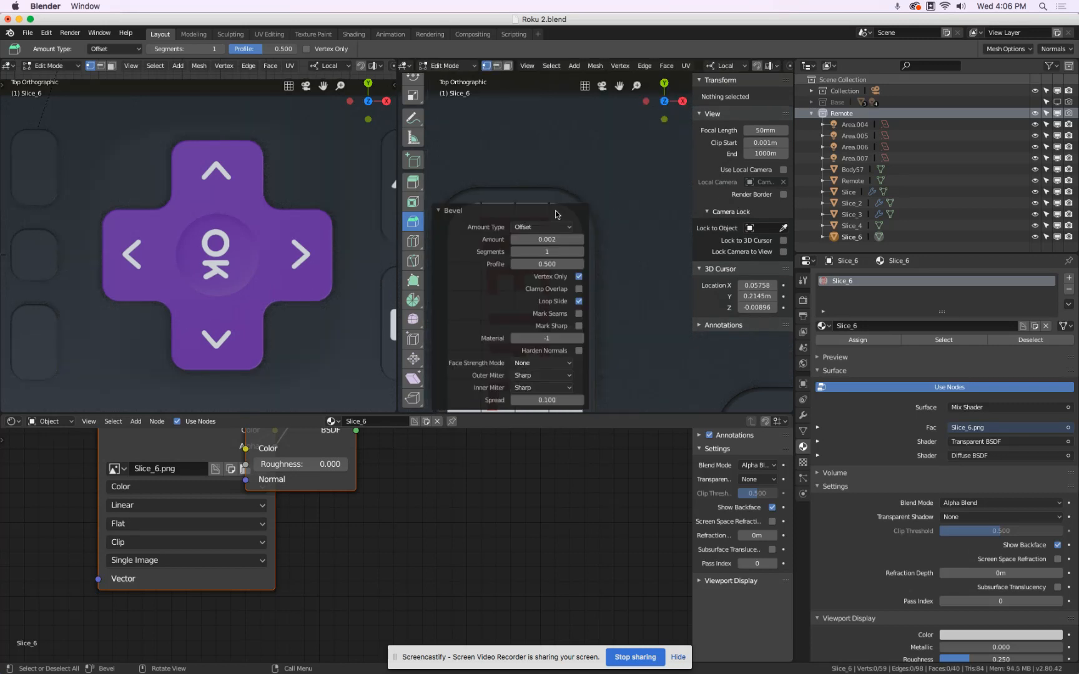
# Inspect the bevelled corners from an angle, then undo the vertex bevel back to the four-corner selection.
pyautogui.scroll(5, 641, 181)
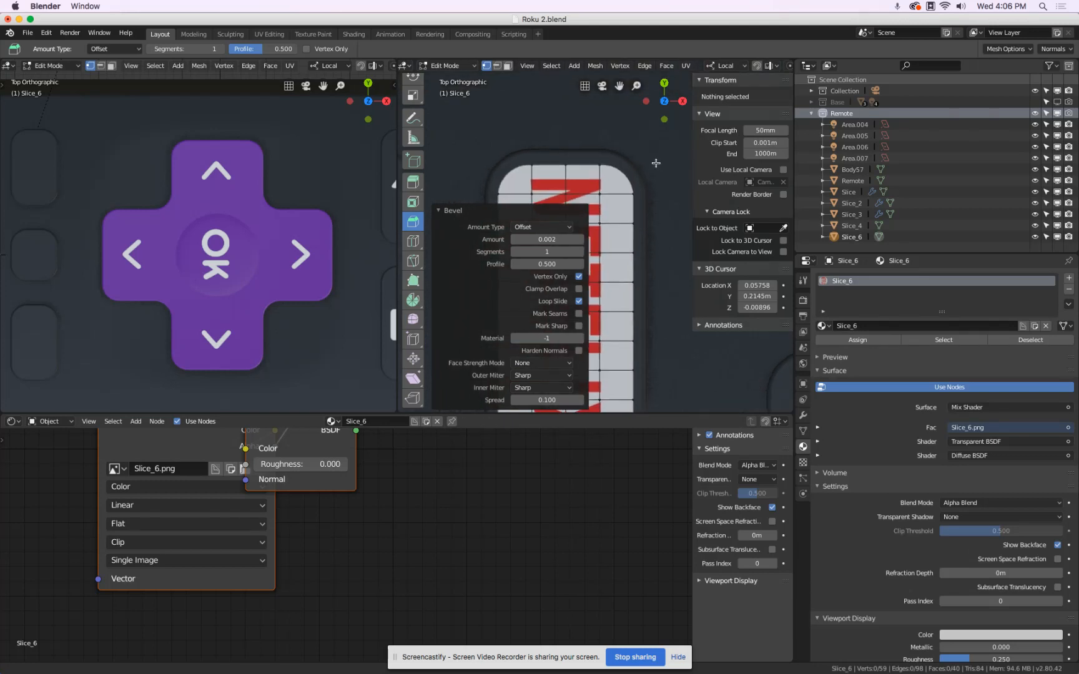
pyautogui.scroll(-3, 640, 195)
pyautogui.moveTo(640, 196); pyautogui.dragTo(642, 158, button='middle')
pyautogui.click(653, 174)
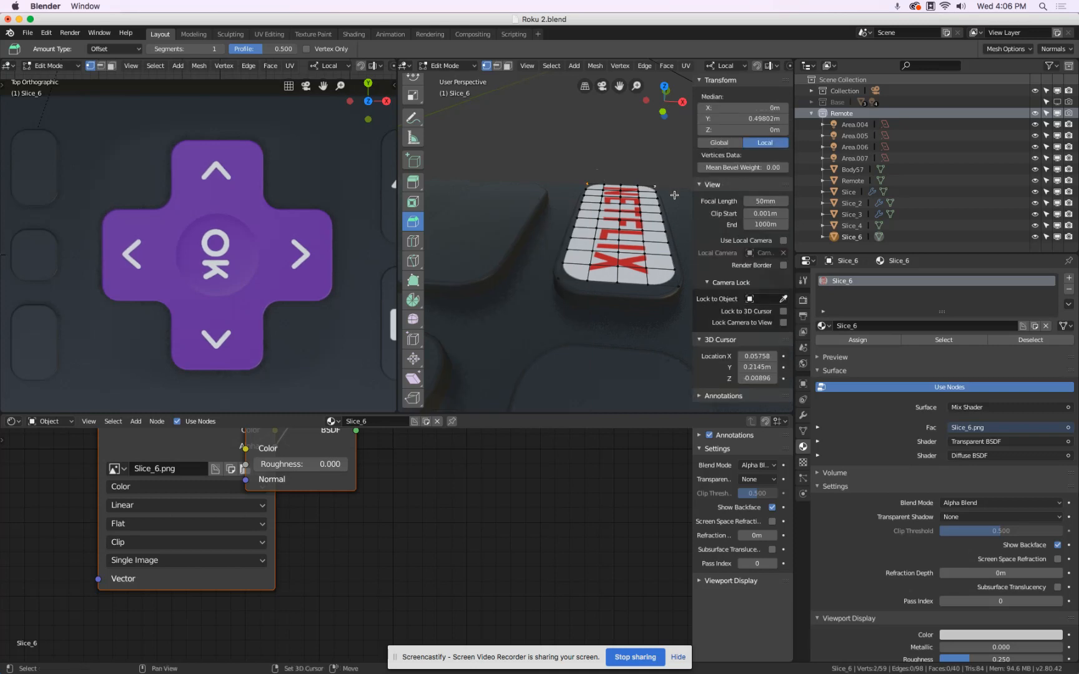
pyautogui.click(680, 292)
pyautogui.hotkey('ctrl', 'z')
pyautogui.hotkey('ctrl', 'z')
pyautogui.hotkey('ctrl', 'z')
# Apply a vertex-only bevel to the four selected corners of the Netflix plane from an angled view.
pyautogui.moveTo(610, 261); pyautogui.dragTo(563, 277, button='middle')
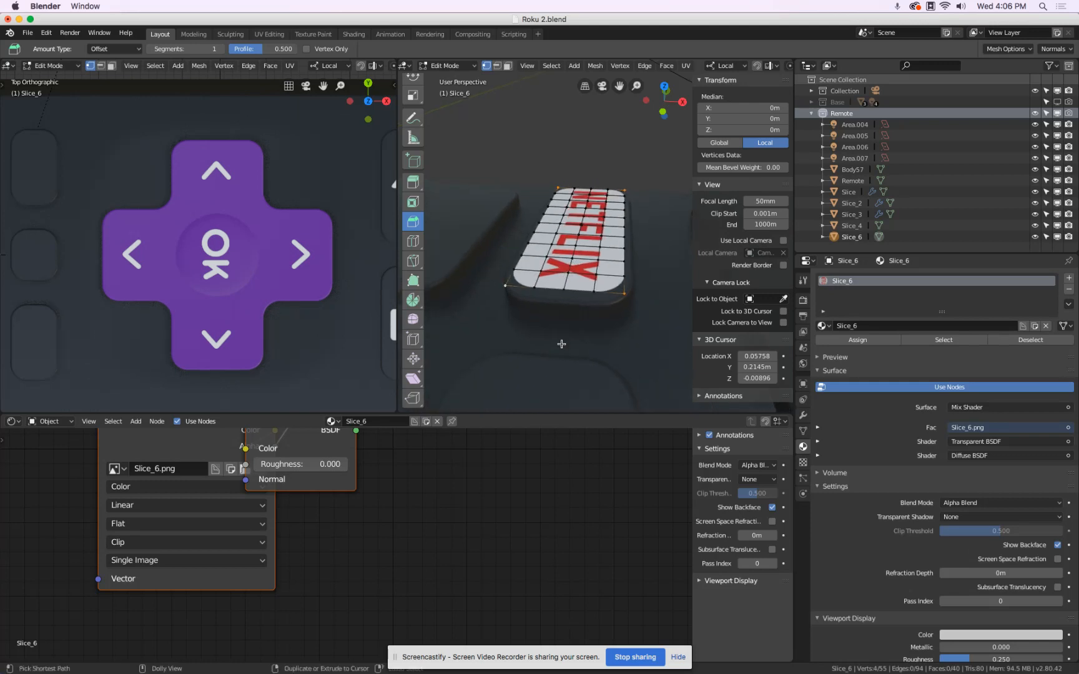
pyautogui.hotkey('ctrl', 'shift', 'b')
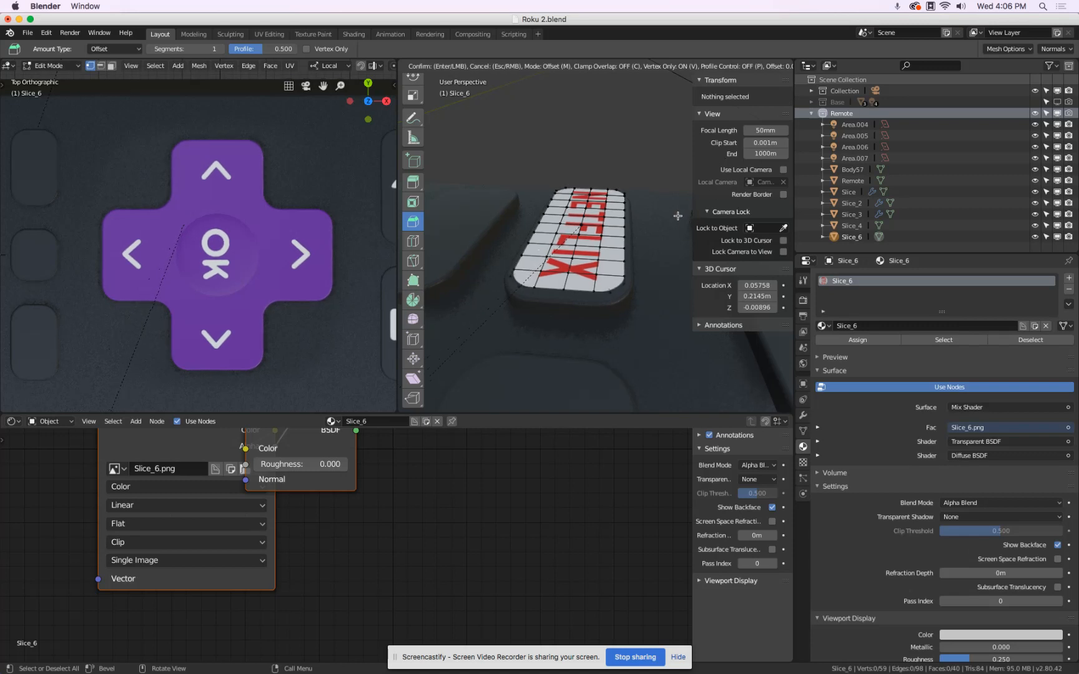
# Finish the vertex-only bevel on the Netflix plane's four corners with 10 segments.
pyautogui.click(683, 173)
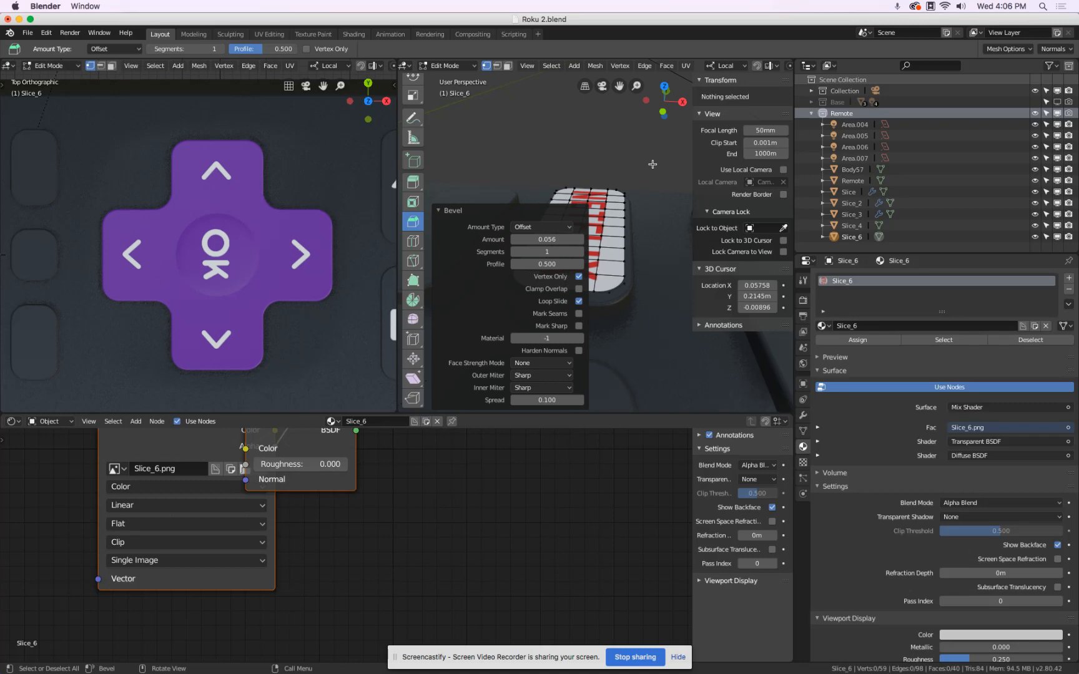
pyautogui.press('KP_7')
pyautogui.scroll(6, 631, 158)
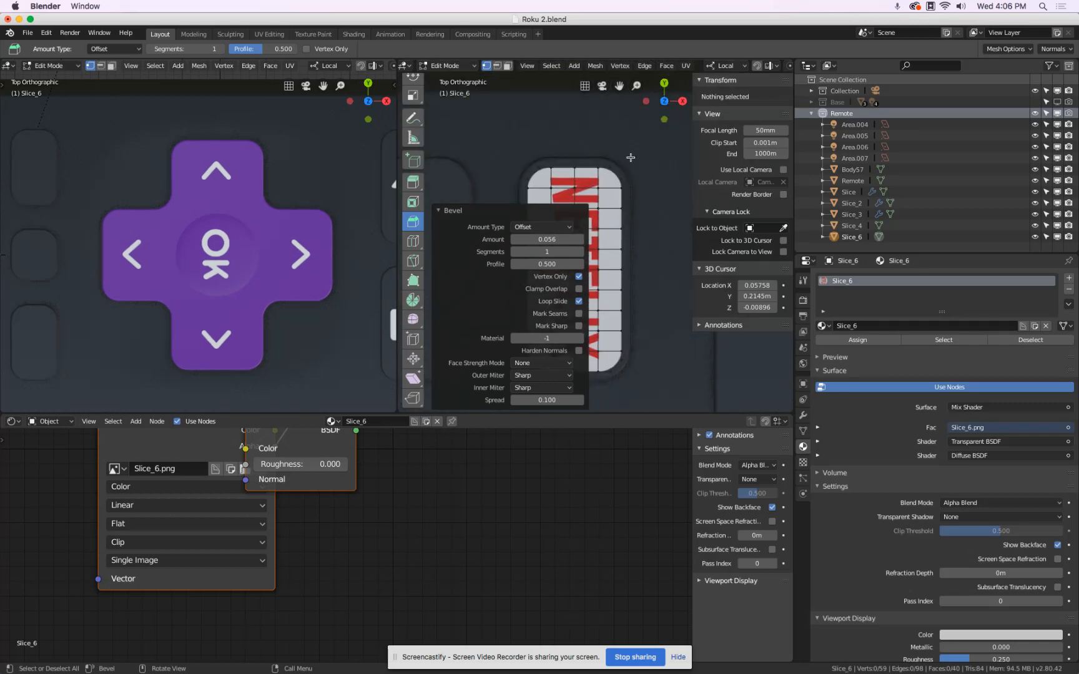
pyautogui.keyDown('shift'); pyautogui.moveTo(590, 182); pyautogui.dragTo(624, 161, button='middle'); pyautogui.keyUp('shift')
pyautogui.scroll(3, 624, 161)
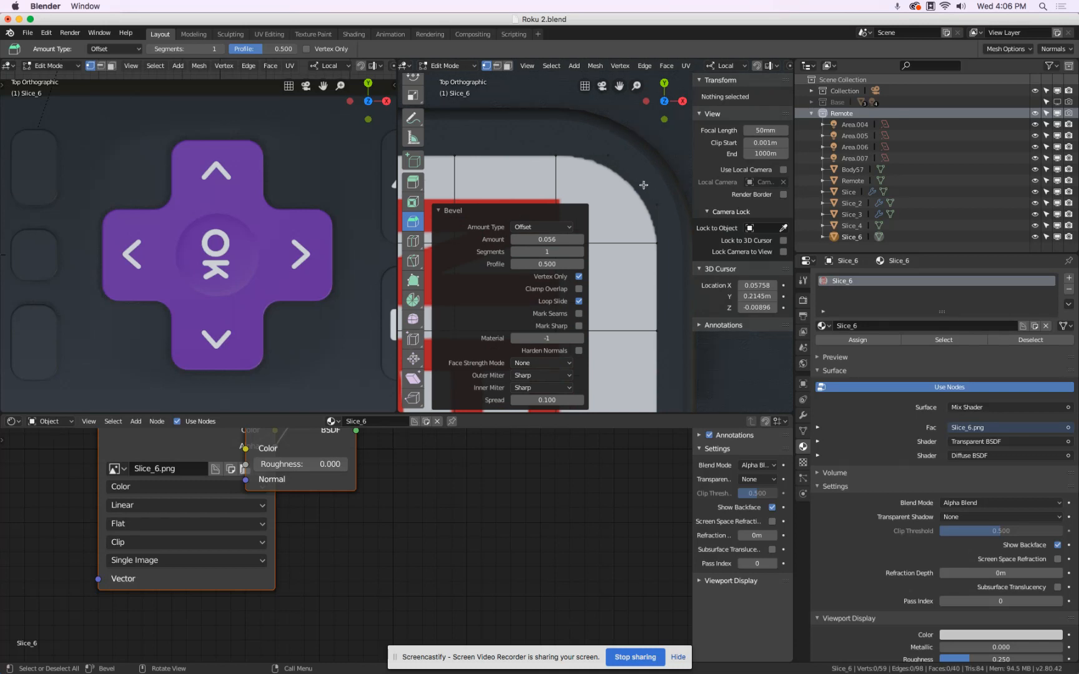
pyautogui.click(438, 211)
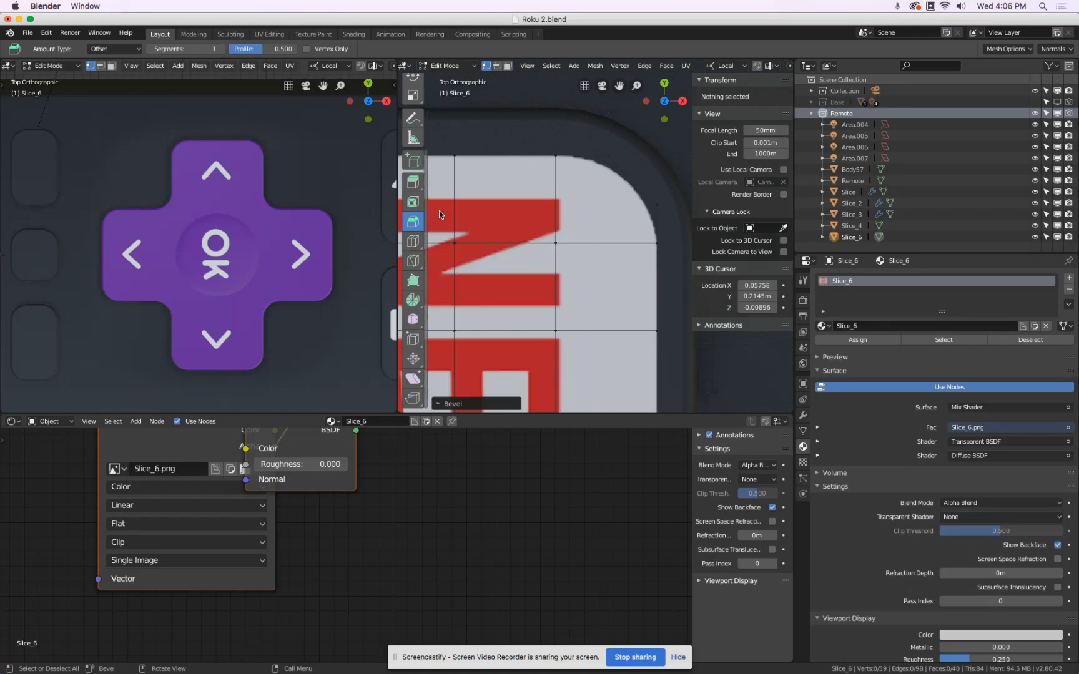
pyautogui.click(441, 405)
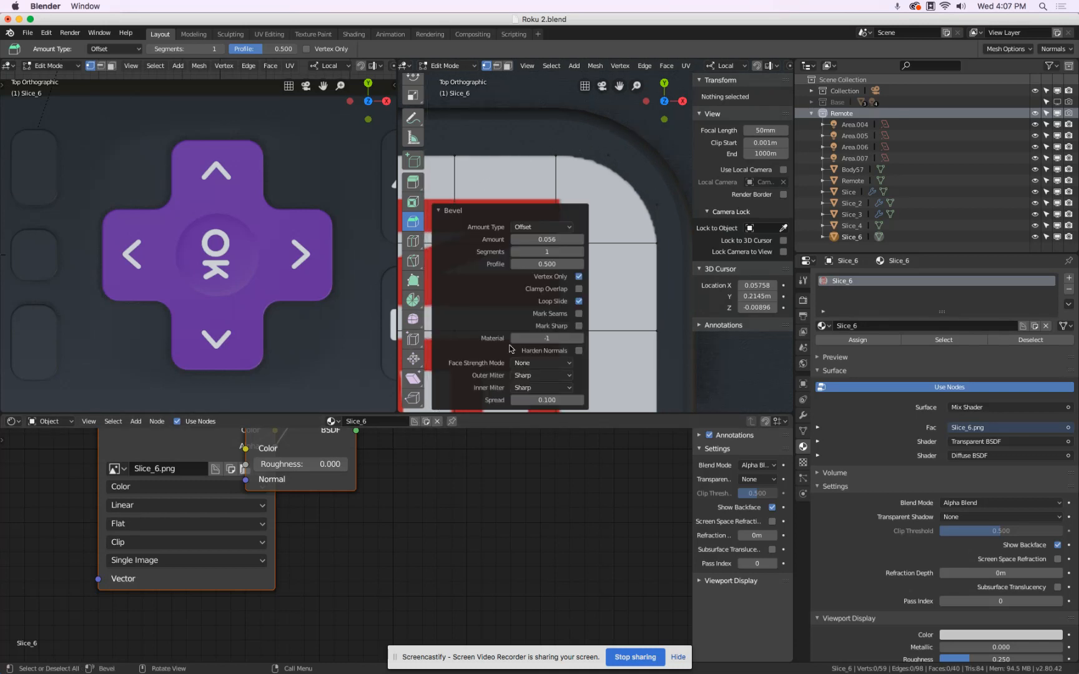
pyautogui.moveTo(541, 250); pyautogui.dragTo(627, 251)
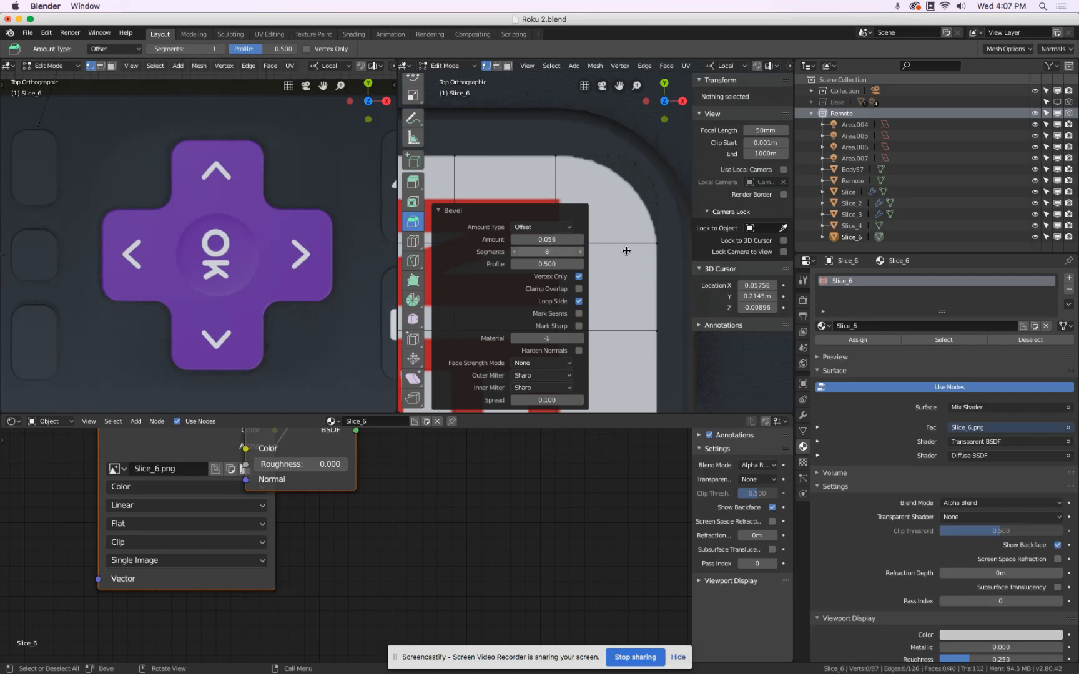
pyautogui.click(546, 252)
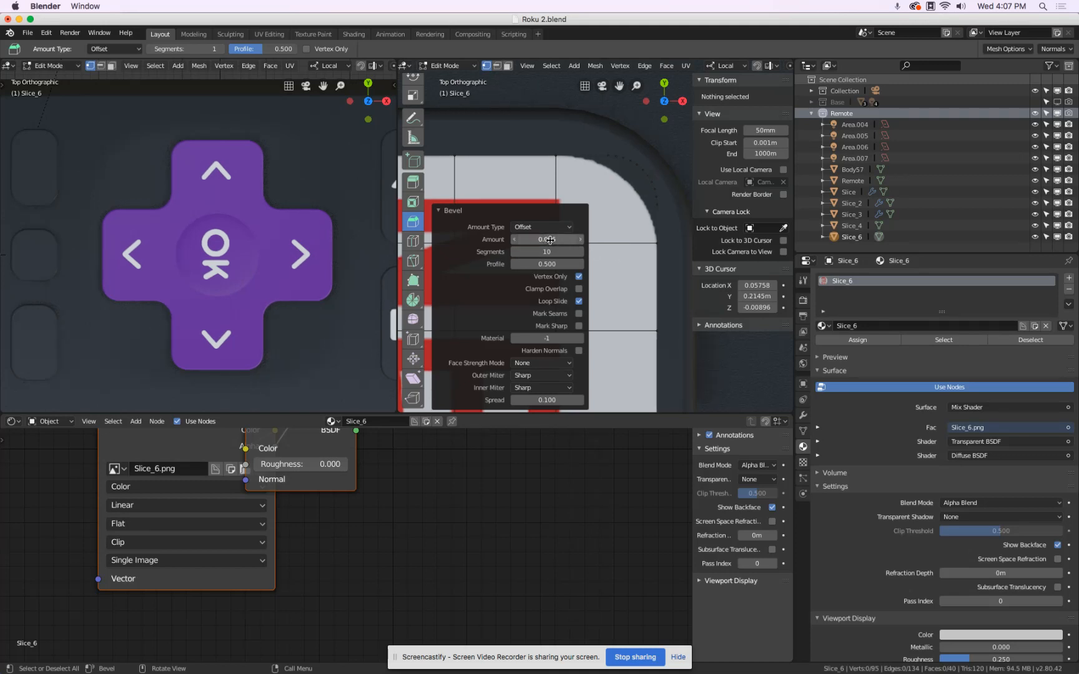
# Set the corner bevel amount to 0.106 and return the Netflix plane to Object Mode.
pyautogui.moveTo(551, 239); pyautogui.dragTo(553, 239)
pyautogui.scroll(-5, 656, 263)
pyautogui.scroll(5, 657, 263)
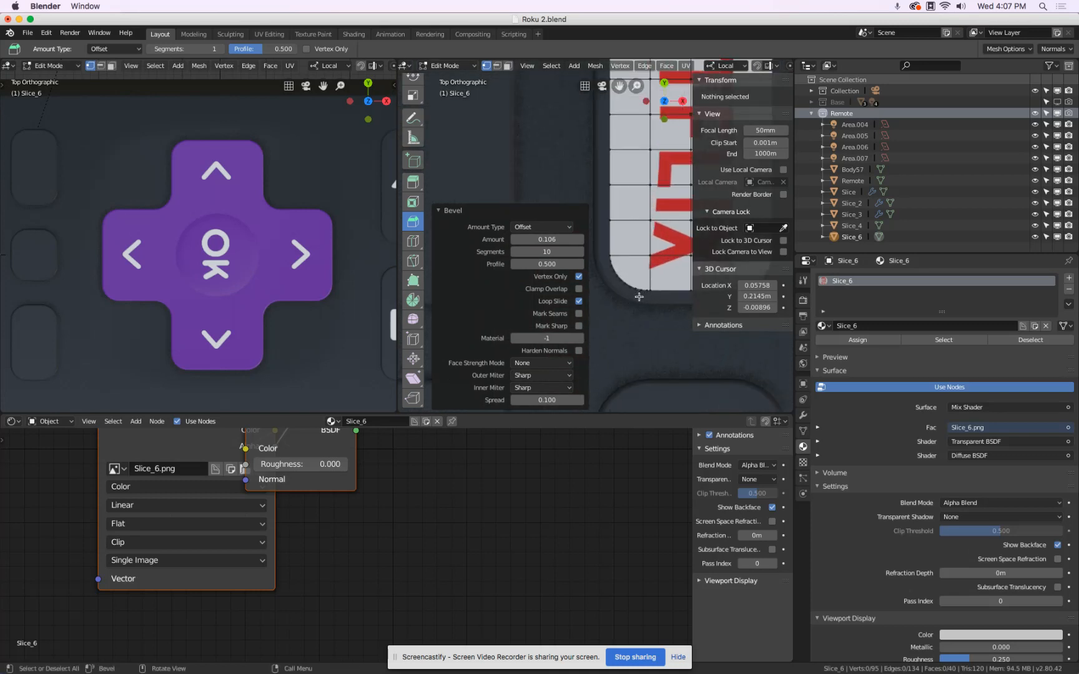
pyautogui.scroll(-4, 639, 297)
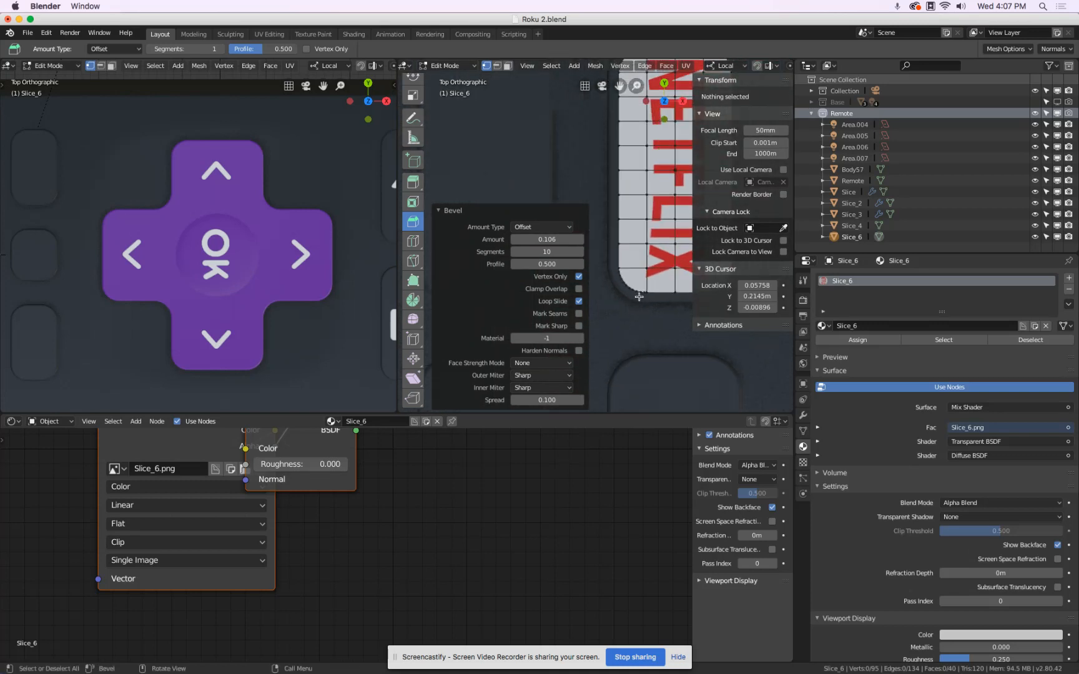
pyautogui.press('Tab')
pyautogui.scroll(-4, 634, 278)
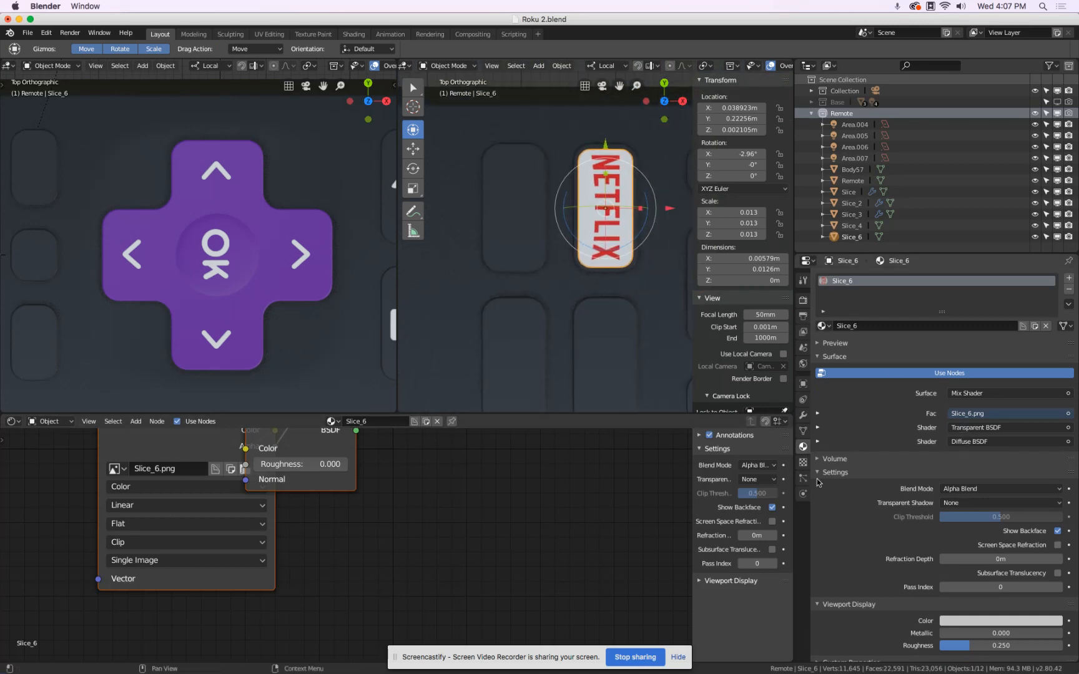
# Add a Shrinkwrap modifier to the Netflix plane in Project mode with the Remote object as its target.
pyautogui.click(804, 416)
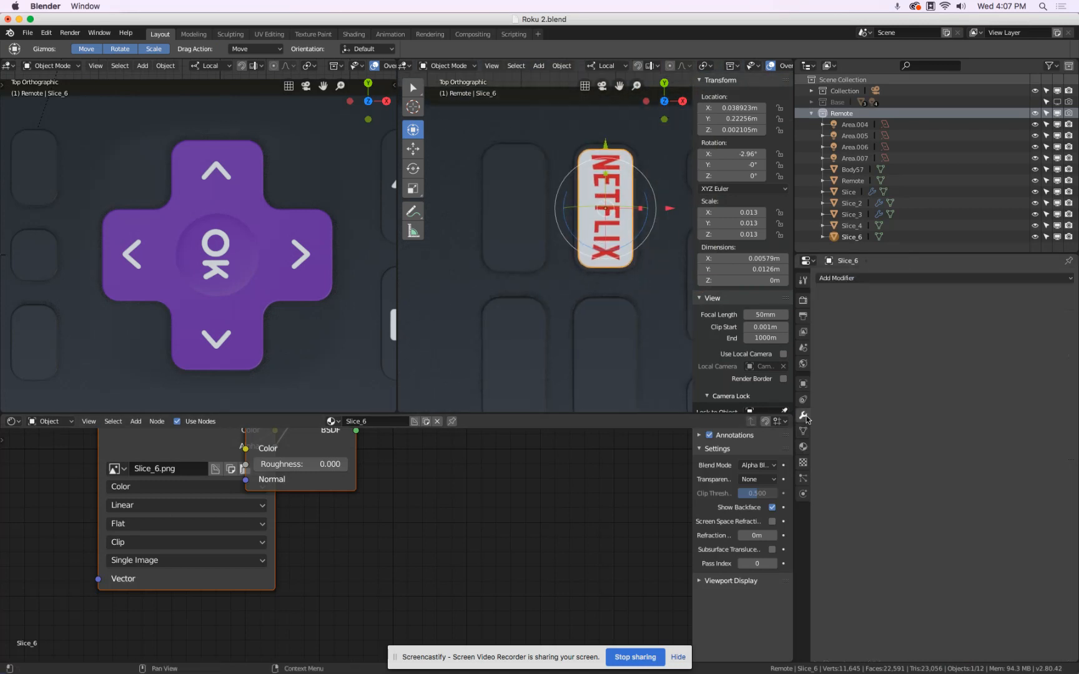
pyautogui.click(864, 279)
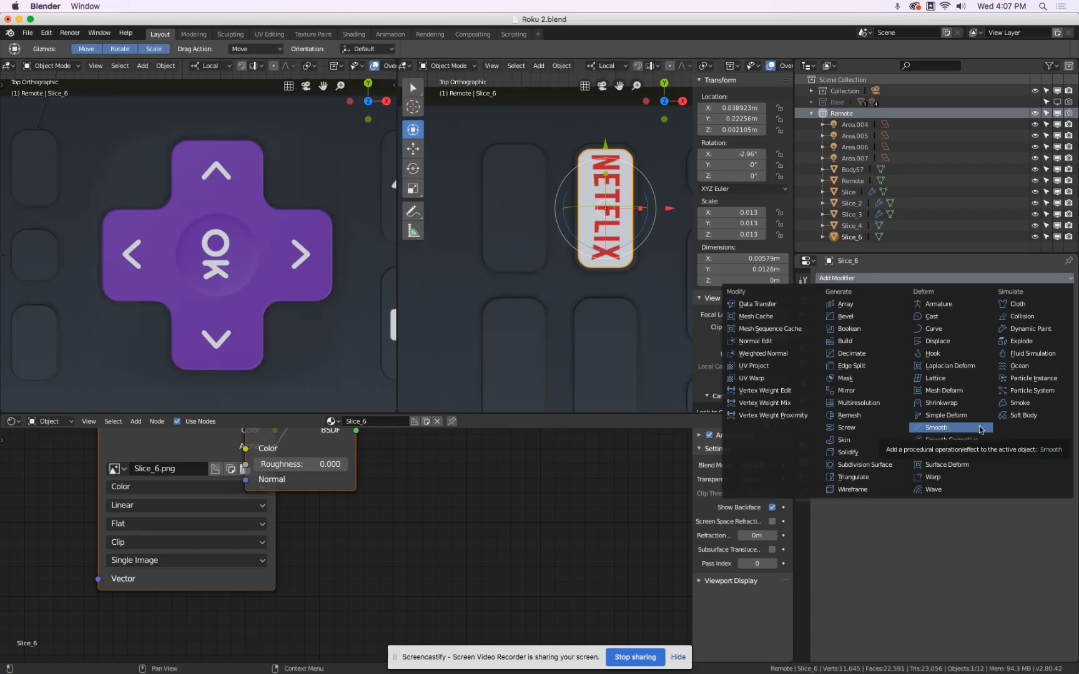
pyautogui.click(977, 402)
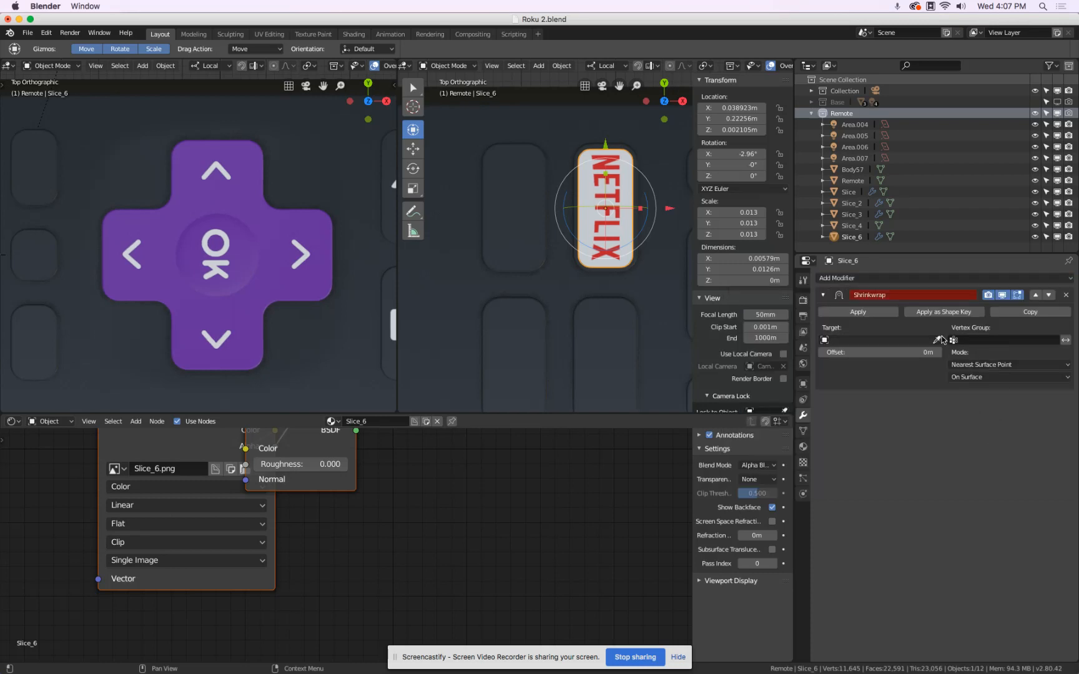
pyautogui.click(1005, 366)
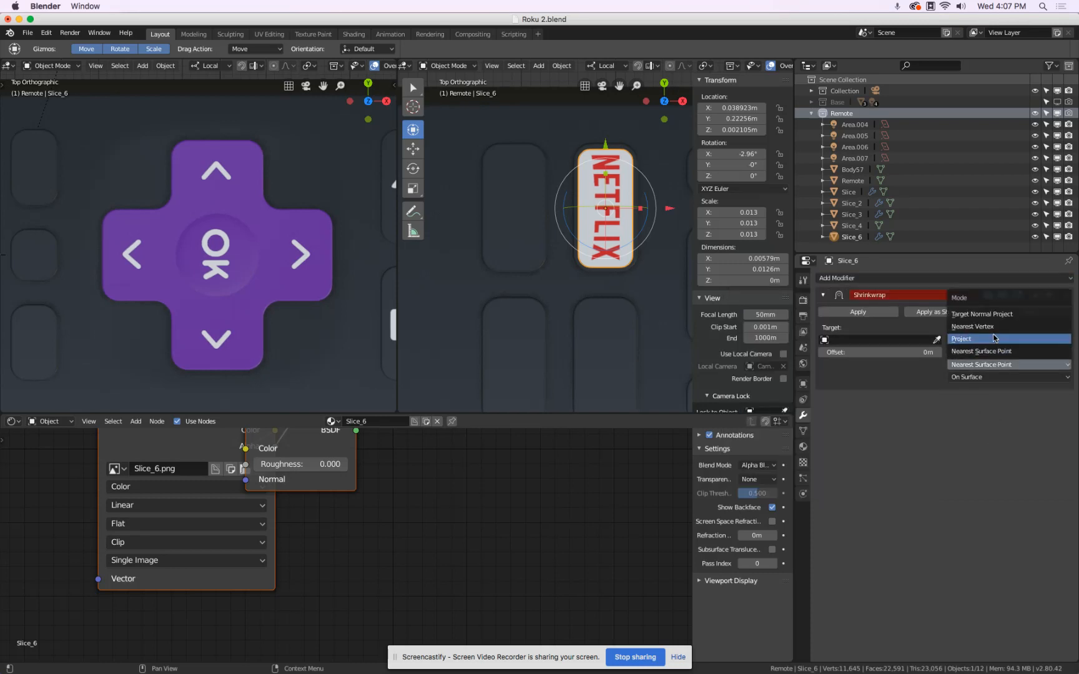
pyautogui.click(977, 339)
pyautogui.click(903, 414)
pyautogui.click(937, 339)
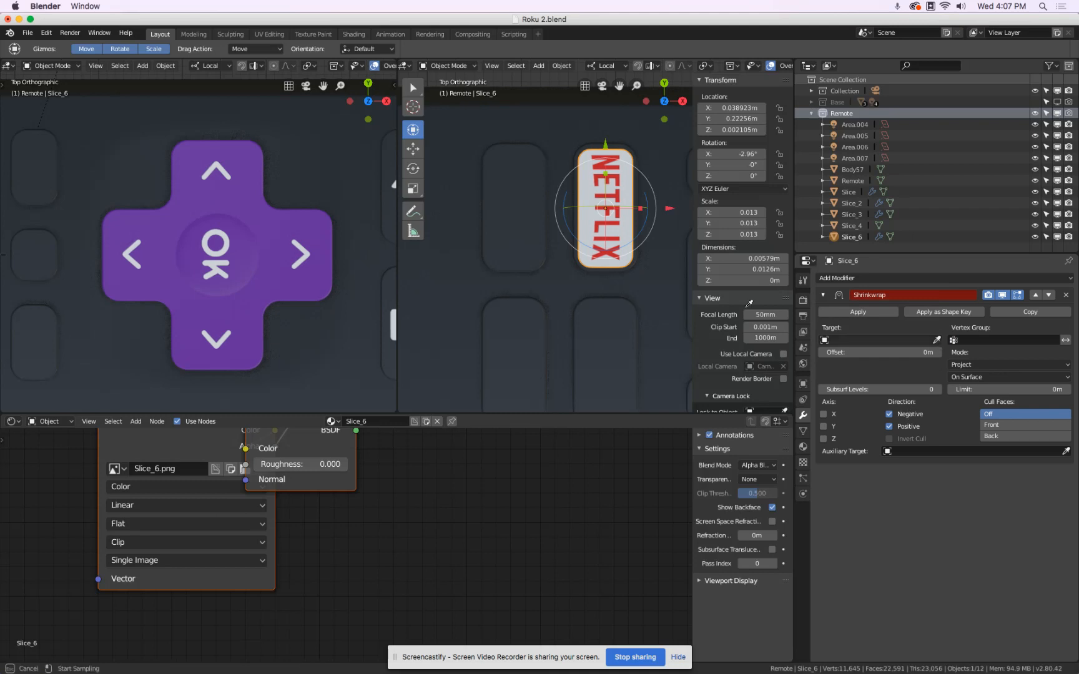
pyautogui.click(606, 311)
# Set the Netflix plane's Shrinkwrap offset to 0.013 m.
pyautogui.click(846, 353)
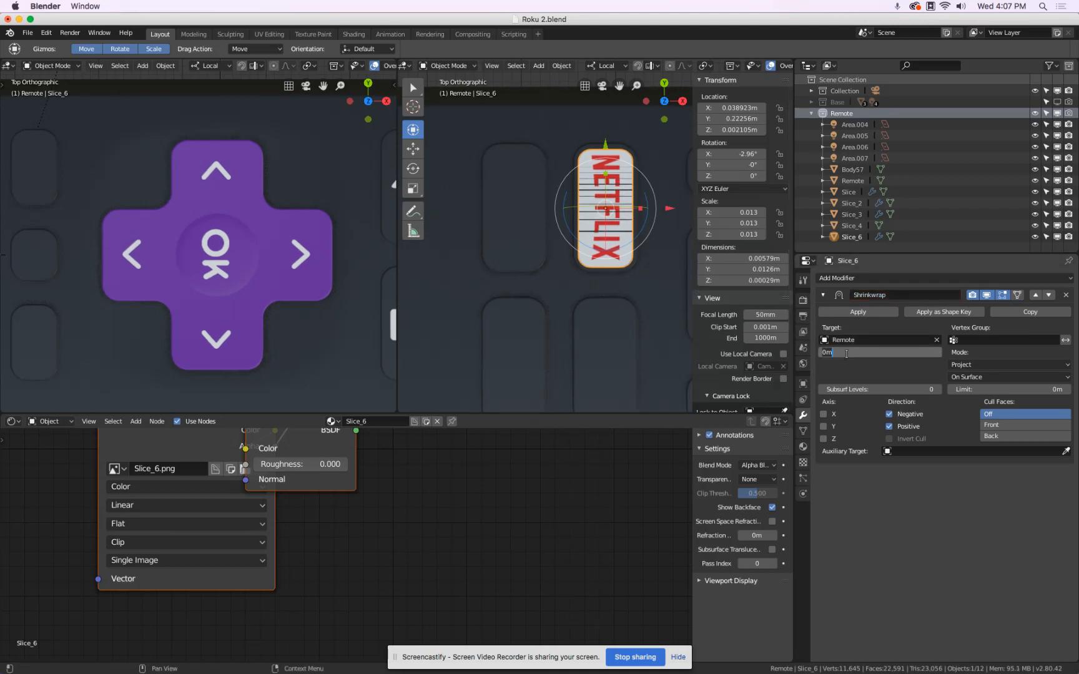
pyautogui.write('13')
pyautogui.press('Return')
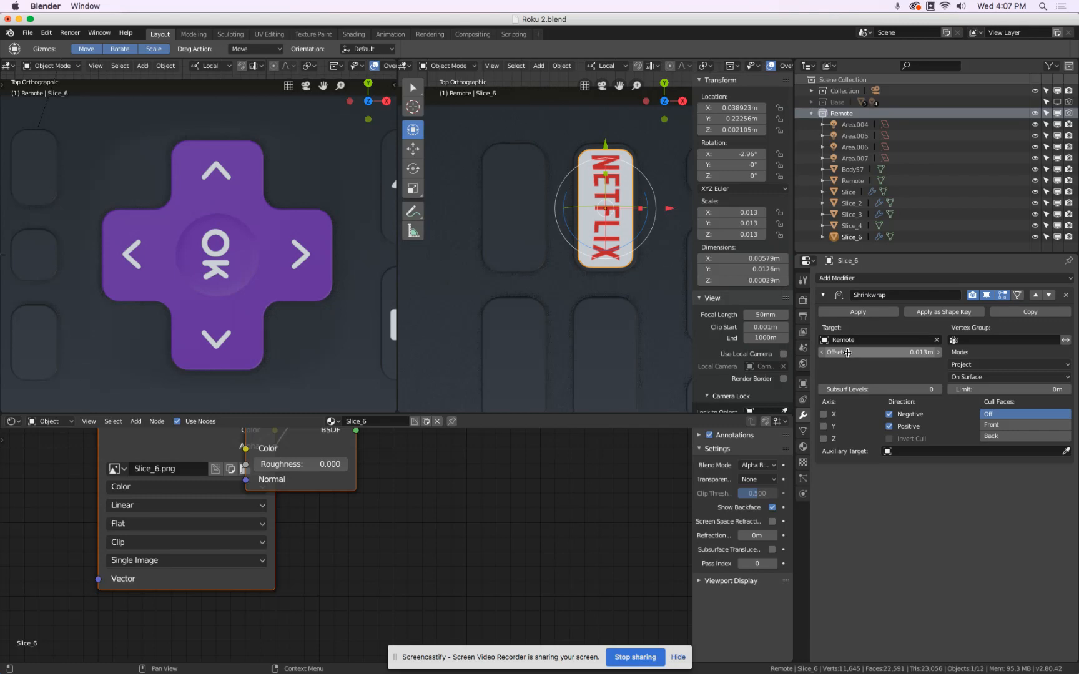
pyautogui.press('super+Tab')
pyautogui.press('super+Tab')
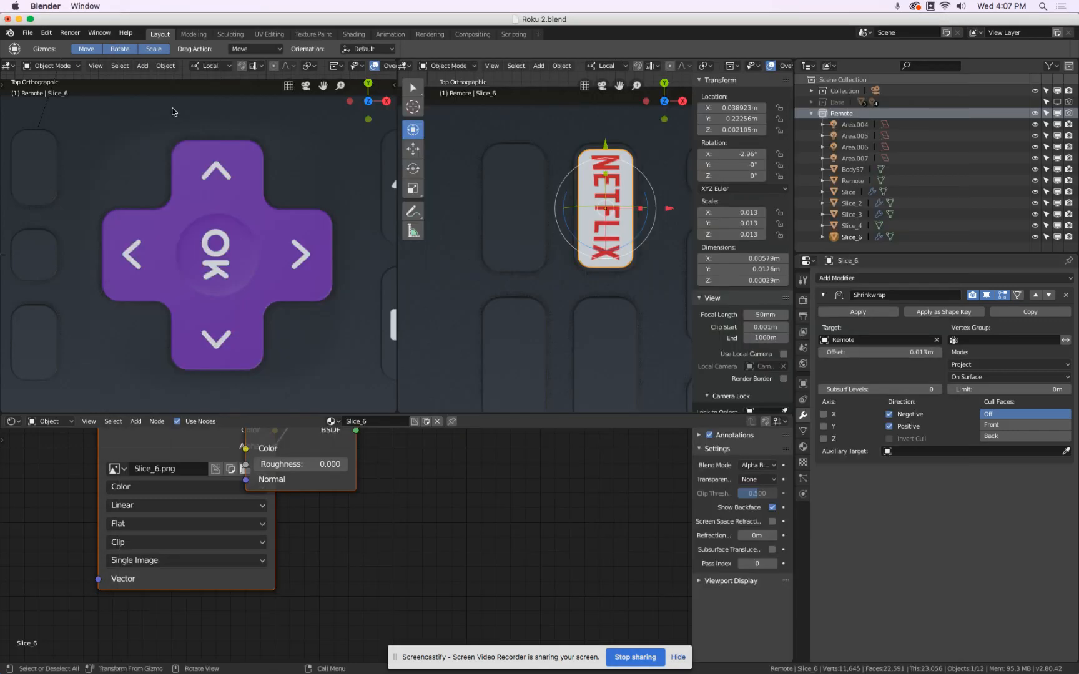
pyautogui.click(28, 32)
pyautogui.moveTo(65, 240)
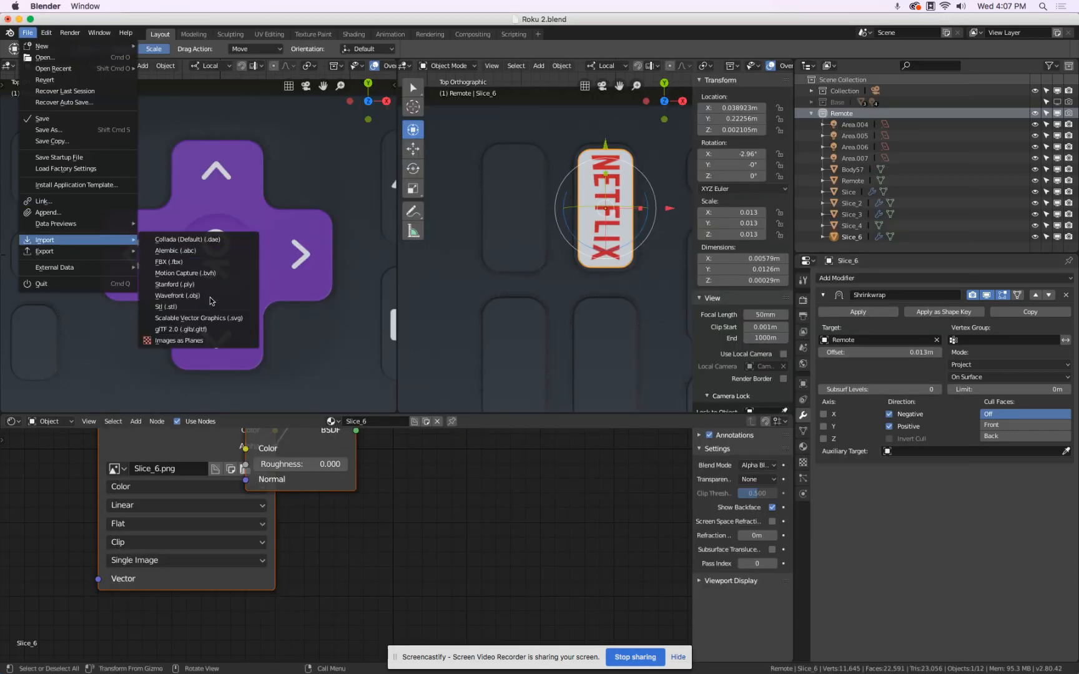
pyautogui.click(216, 340)
pyautogui.click(591, 227)
pyautogui.doubleClick(592, 226)
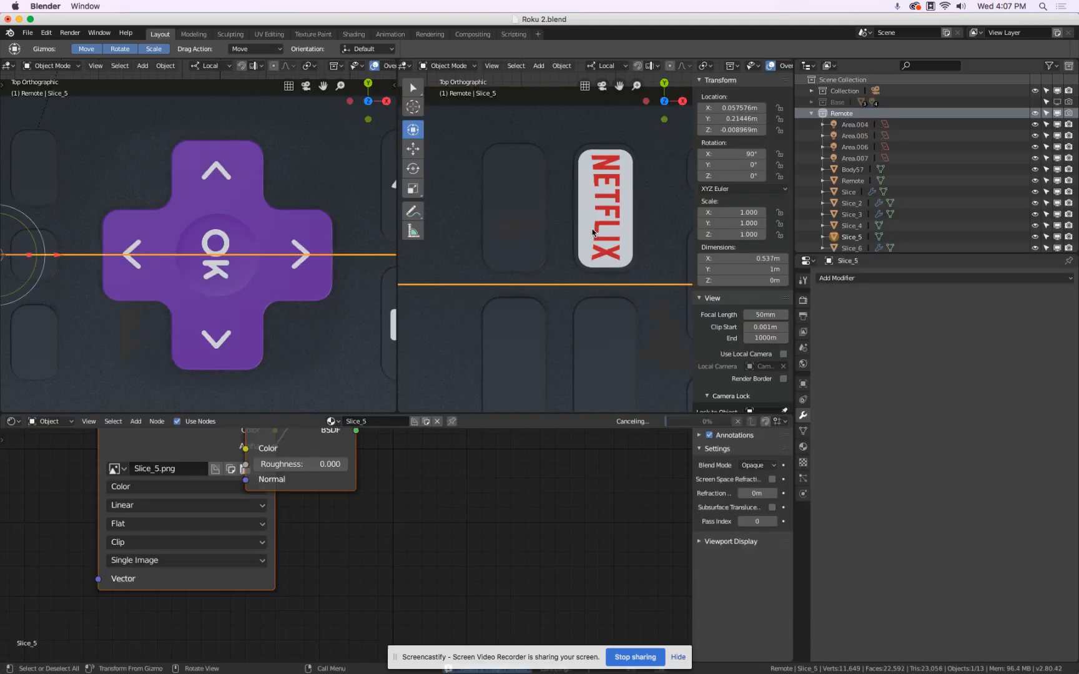
pyautogui.press('x')
pyautogui.click(592, 228)
# Import the Hulu logo image Slice_8.png as a plane.
pyautogui.click(28, 32)
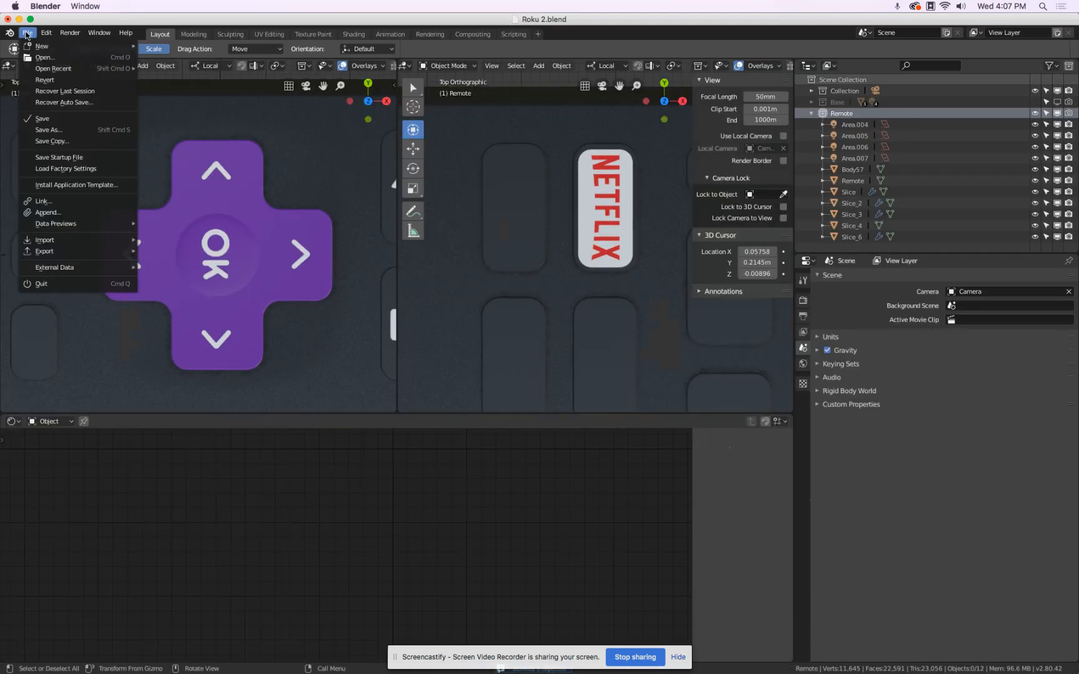
pyautogui.moveTo(64, 241)
pyautogui.click(182, 340)
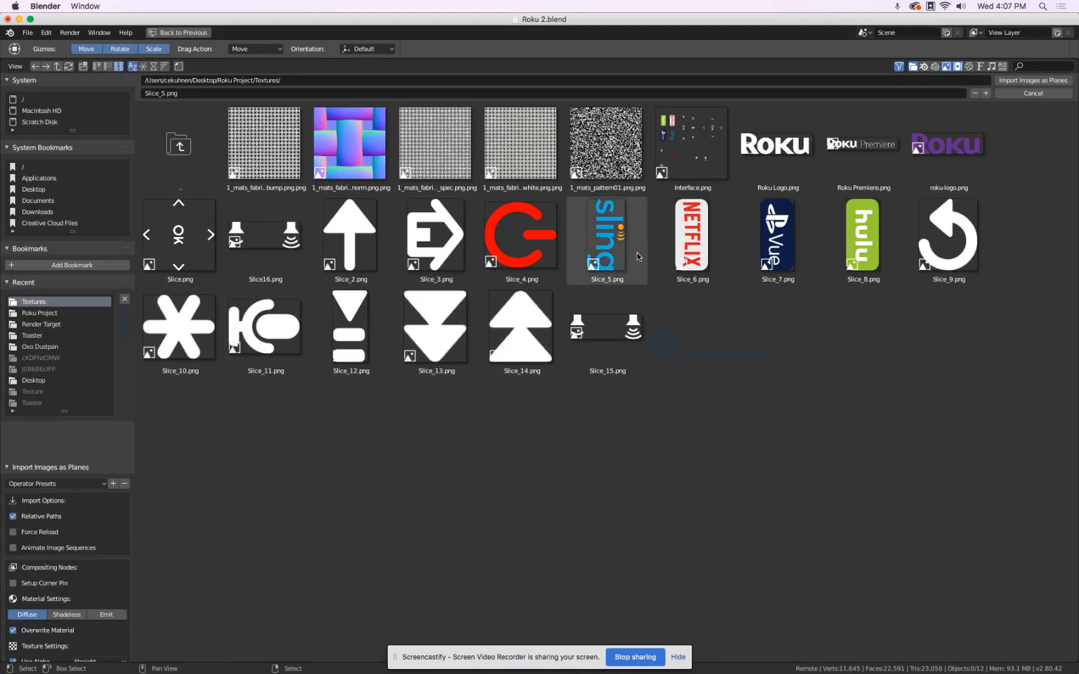
pyautogui.click(872, 220)
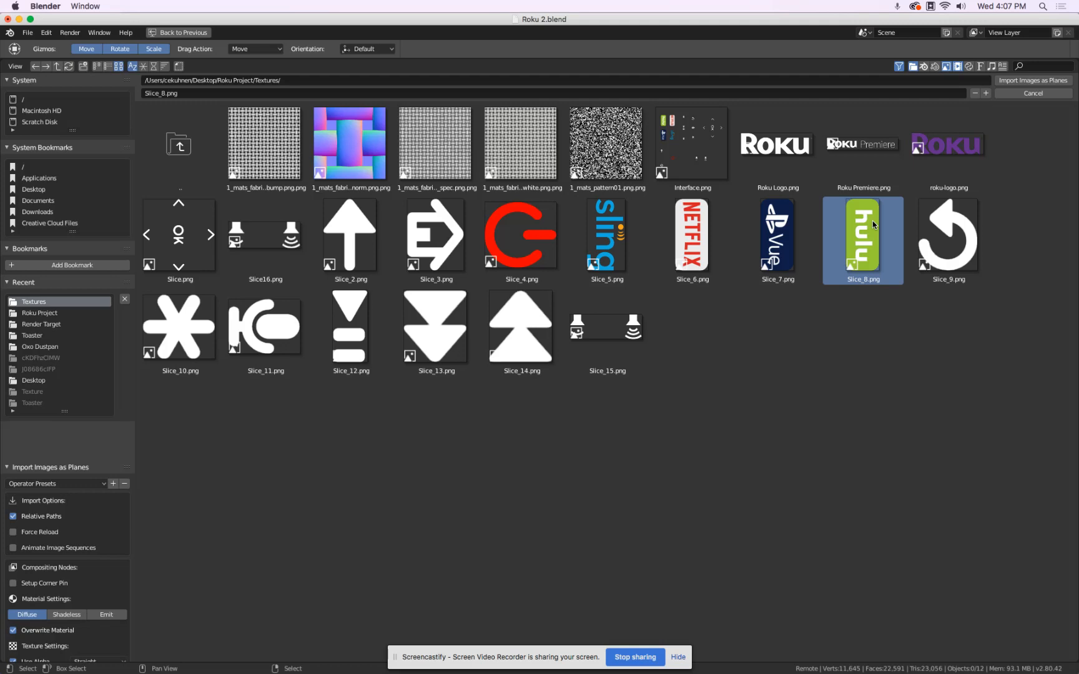
pyautogui.doubleClick(872, 220)
# Set the Hulu plane's scale to 0.013 on all three axes, the same as the Netflix plane.
pyautogui.scroll(-9, 498, 263)
pyautogui.moveTo(500, 263); pyautogui.dragTo(637, 295, button='middle')
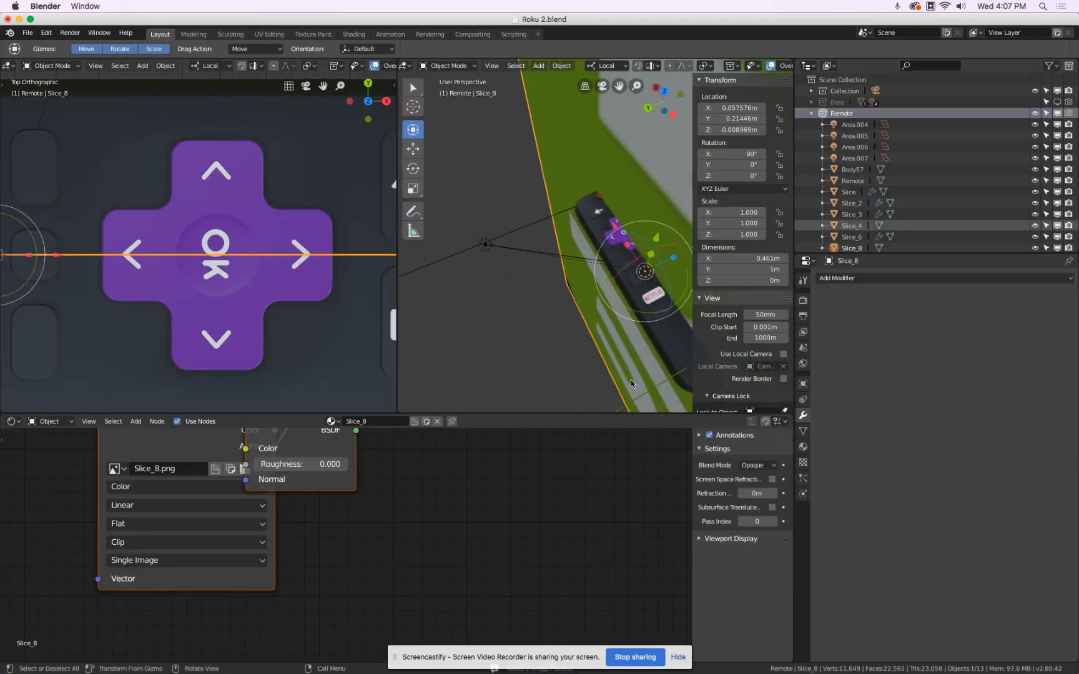
pyautogui.click(651, 296)
pyautogui.click(619, 310)
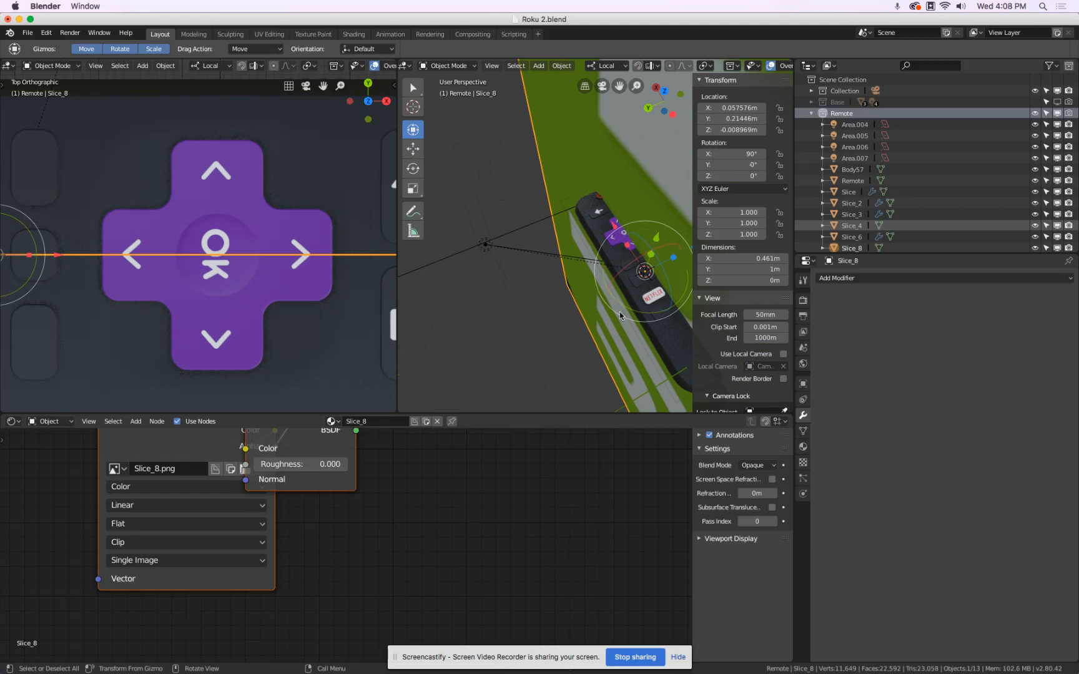
pyautogui.scroll(7, 658, 329)
pyautogui.click(625, 178)
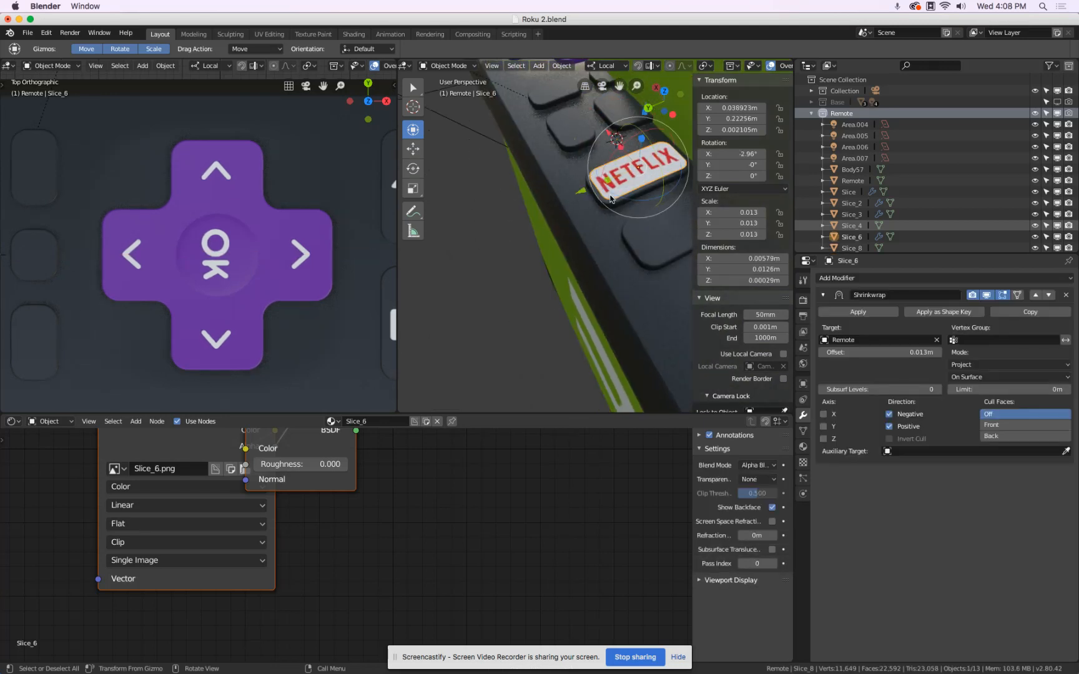
pyautogui.click(594, 339)
pyautogui.moveTo(736, 212); pyautogui.dragTo(736, 234)
pyautogui.write('.013')
pyautogui.press('Return')
pyautogui.scroll(-8, 561, 274)
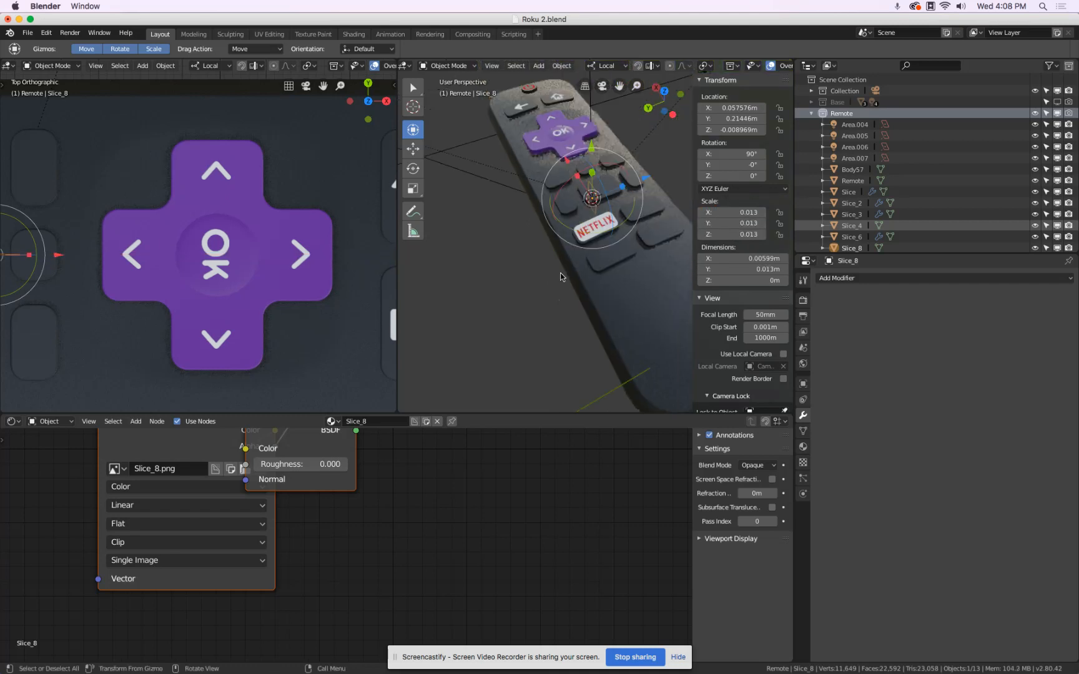
# Raise the Hulu plane vertically to just above the remote's buttons, at a Z location of about 0.0078 m.
pyautogui.press('g')
pyautogui.press('z')
pyautogui.click(570, 257)
pyautogui.moveTo(571, 260); pyautogui.dragTo(609, 246, button='middle')
pyautogui.scroll(2, 612, 215)
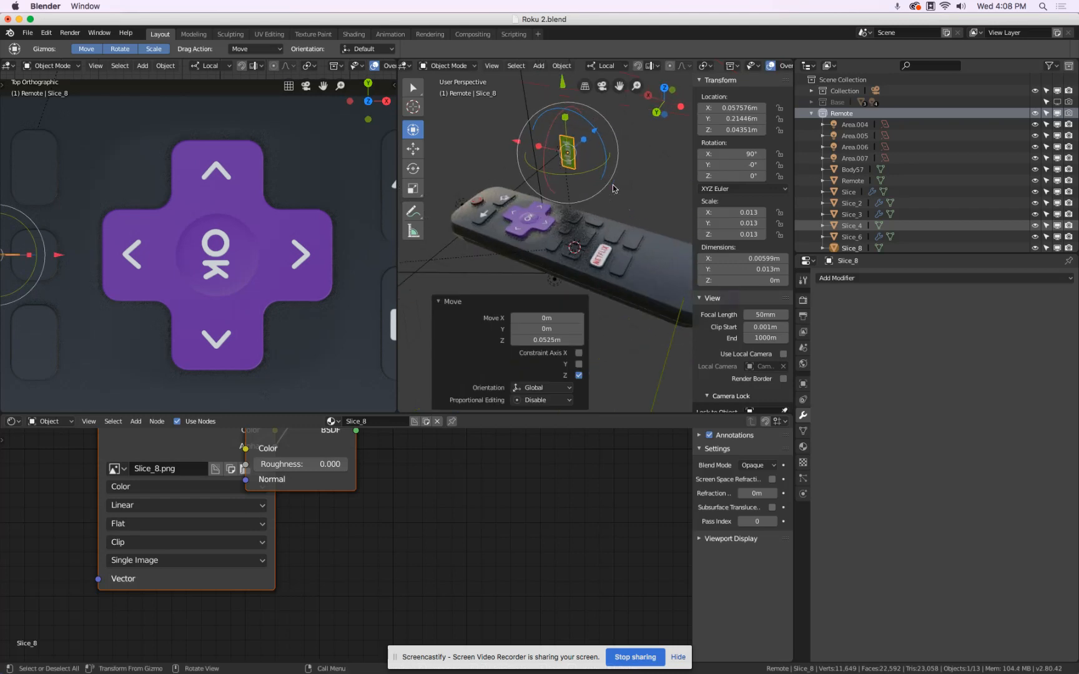
pyautogui.moveTo(564, 87); pyautogui.dragTo(579, 151)
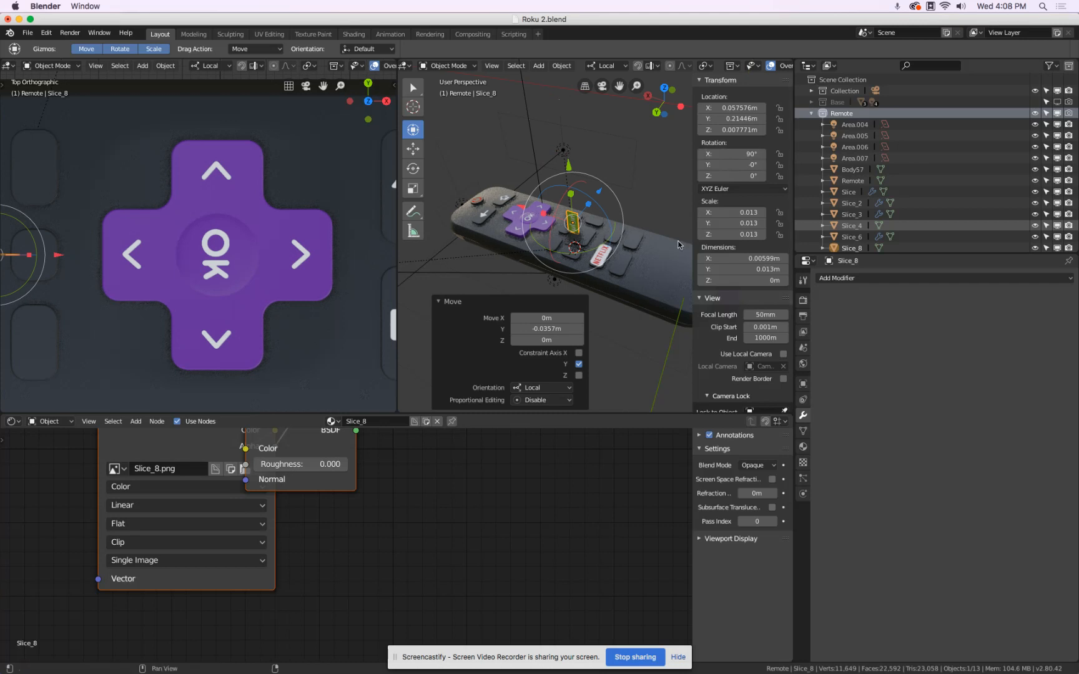
# Lay the Hulu plane flat by setting its X rotation to 2.95922°, using the Netflix plane's rotation as reference.
pyautogui.scroll(5, 607, 265)
pyautogui.click(594, 255)
pyautogui.doubleClick(732, 154)
pyautogui.press('Escape')
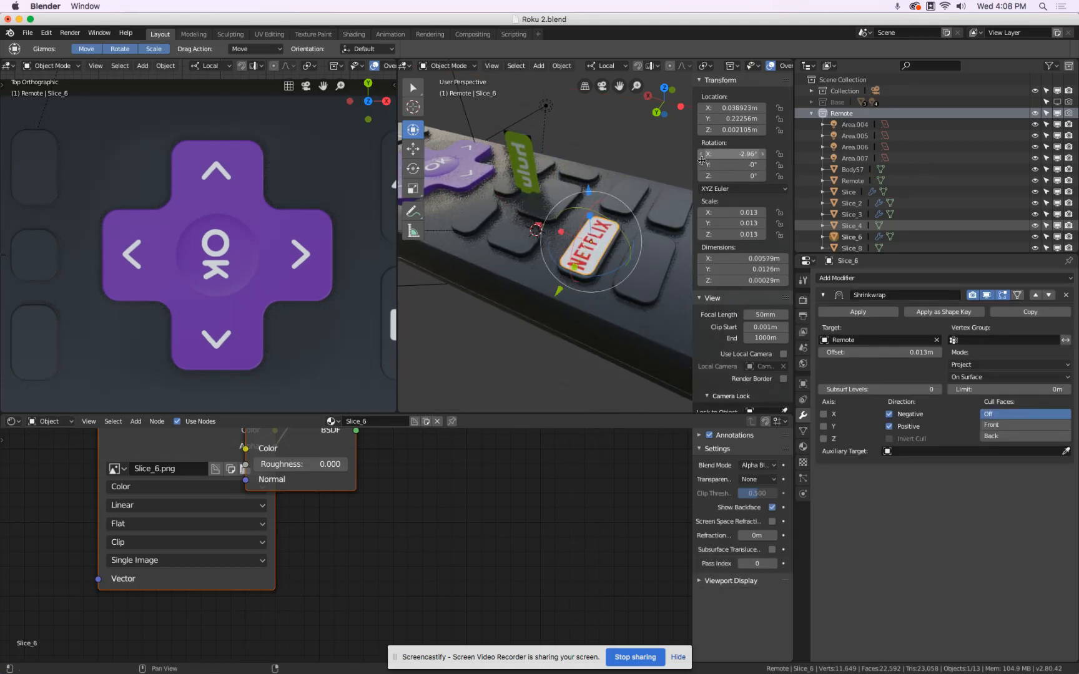
pyautogui.click(526, 159)
pyautogui.doubleClick(727, 155)
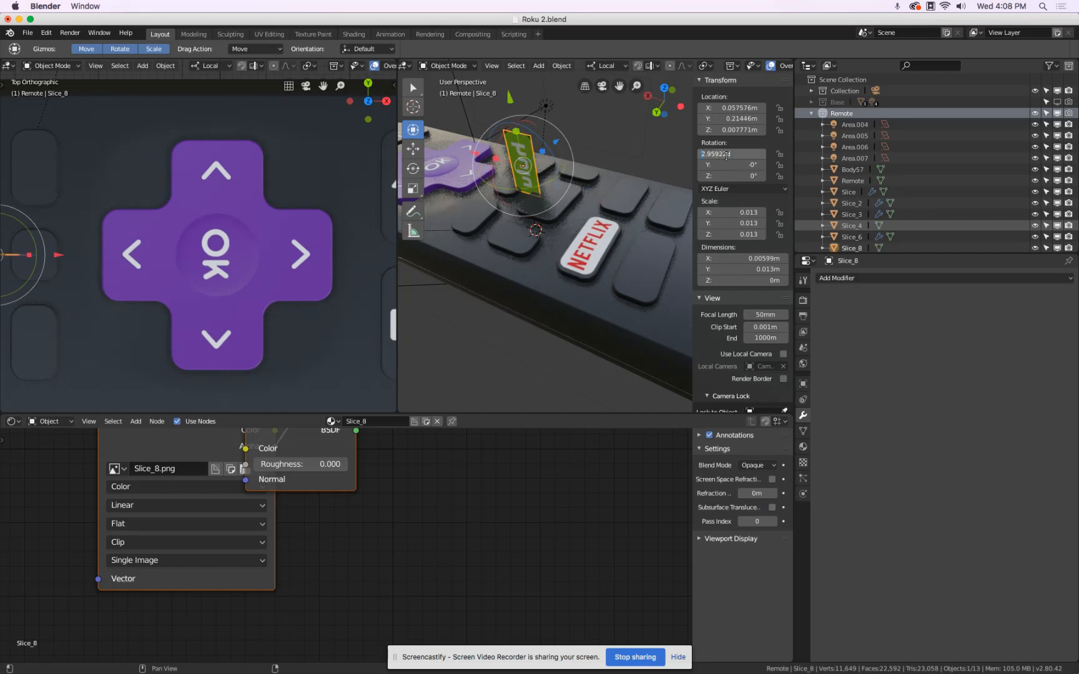
pyautogui.write('2.95922d')
pyautogui.press('Return')
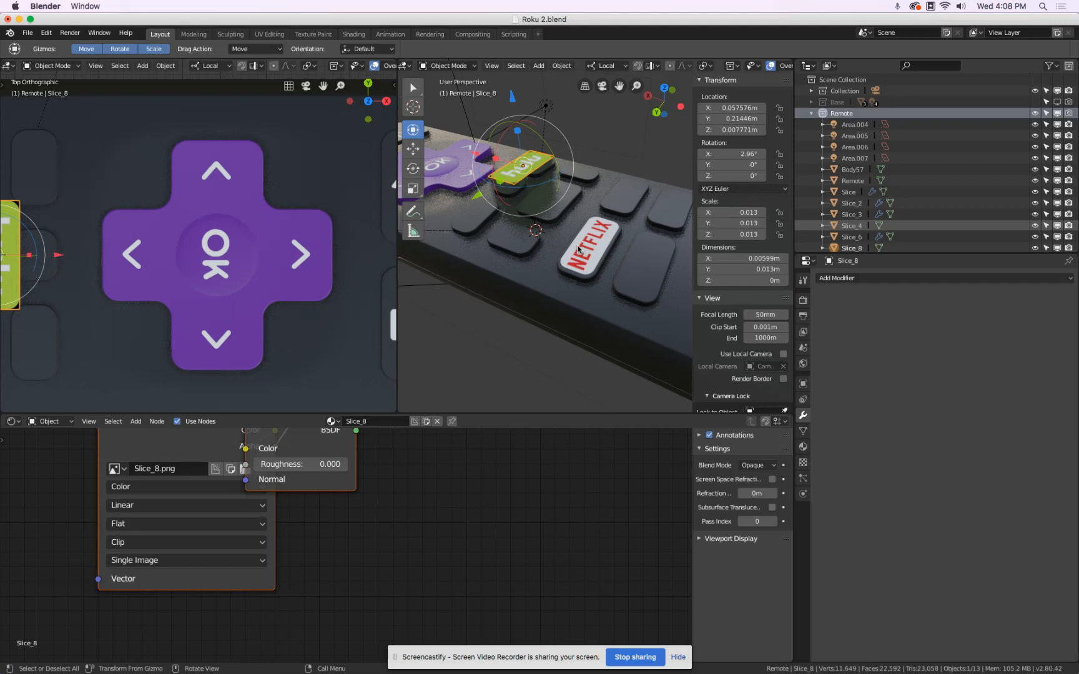
# Copy the Netflix plane's X location to the Hulu plane, setting it to 0.038923 m.
pyautogui.click(590, 248)
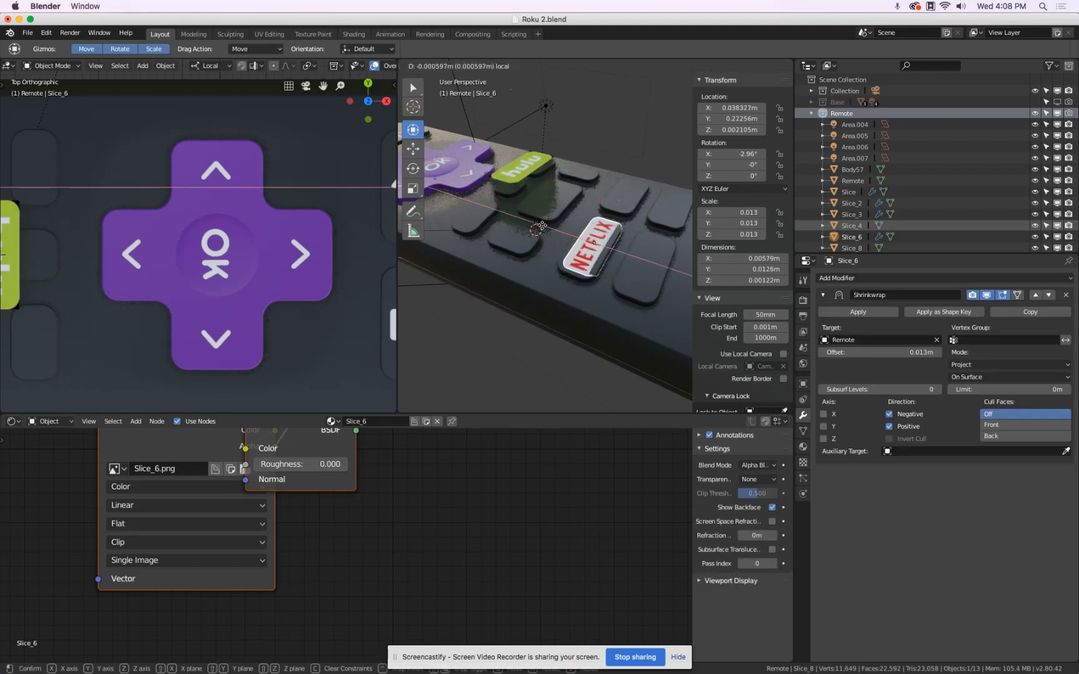
pyautogui.doubleClick(730, 117)
pyautogui.doubleClick(733, 108)
pyautogui.click(579, 150)
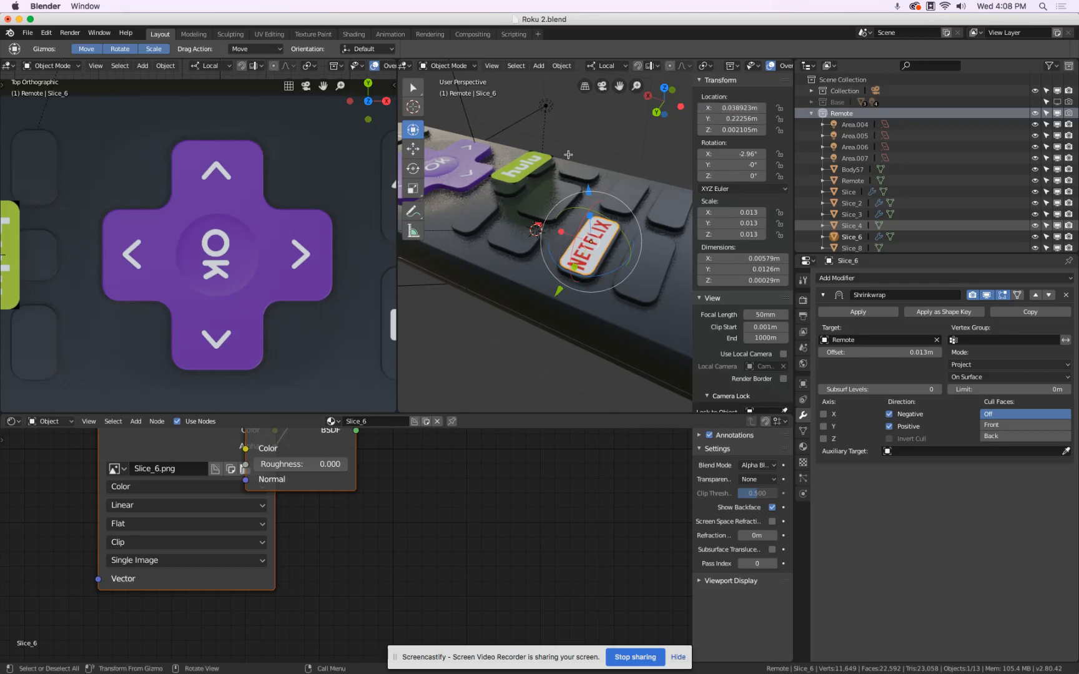
pyautogui.click(540, 163)
pyautogui.doubleClick(758, 109)
pyautogui.write('0.038923m')
pyautogui.press('Return')
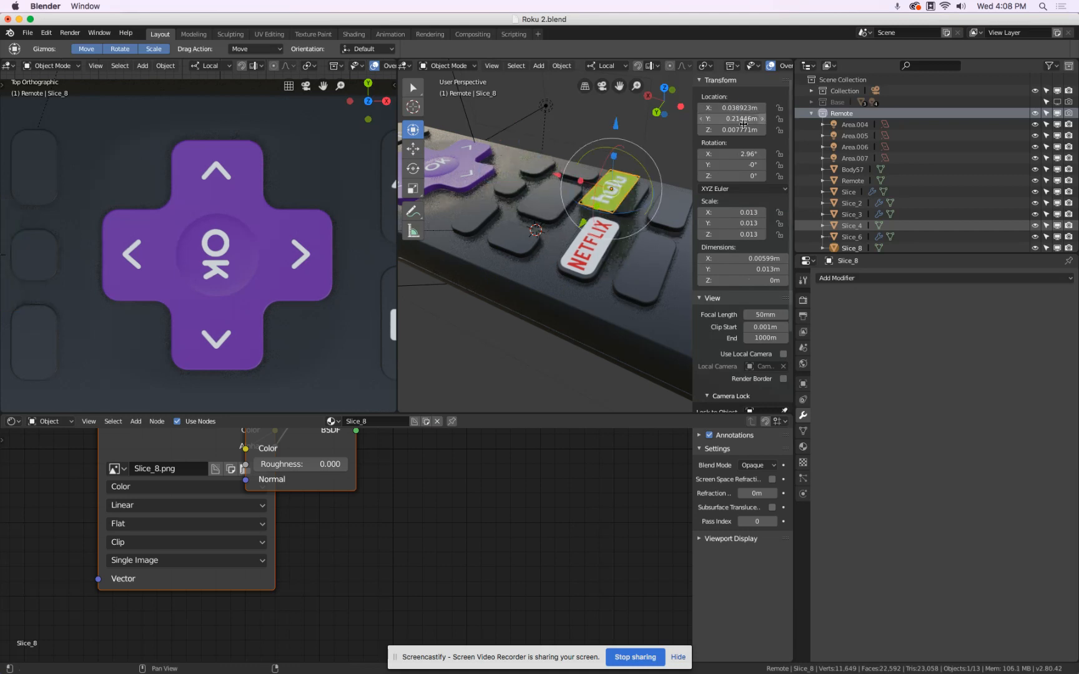
# Move the Hulu plane along its Y axis onto the button beside the Netflix one, at a Y location of about 0.206 m.
pyautogui.moveTo(653, 209); pyautogui.dragTo(560, 226, button='middle')
pyautogui.press('KP_7')
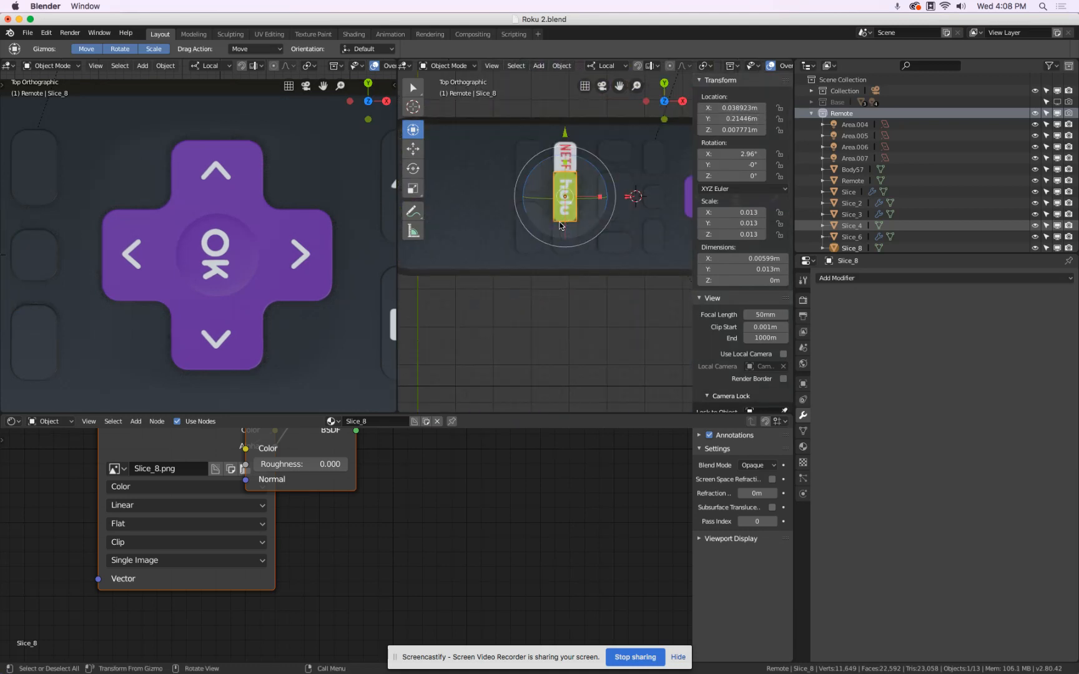
pyautogui.scroll(4, 597, 212)
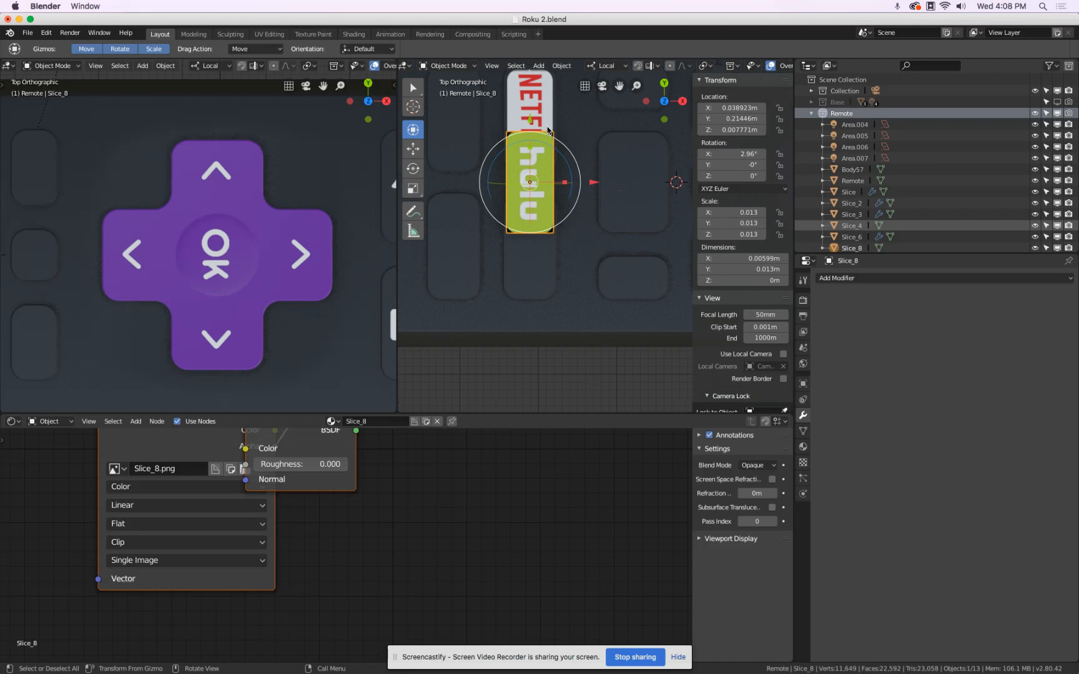
pyautogui.moveTo(531, 119); pyautogui.dragTo(531, 186)
pyautogui.scroll(1, 532, 188)
# Set the blend mode of the Slice_8 material to Alpha Blend.
pyautogui.click(802, 446)
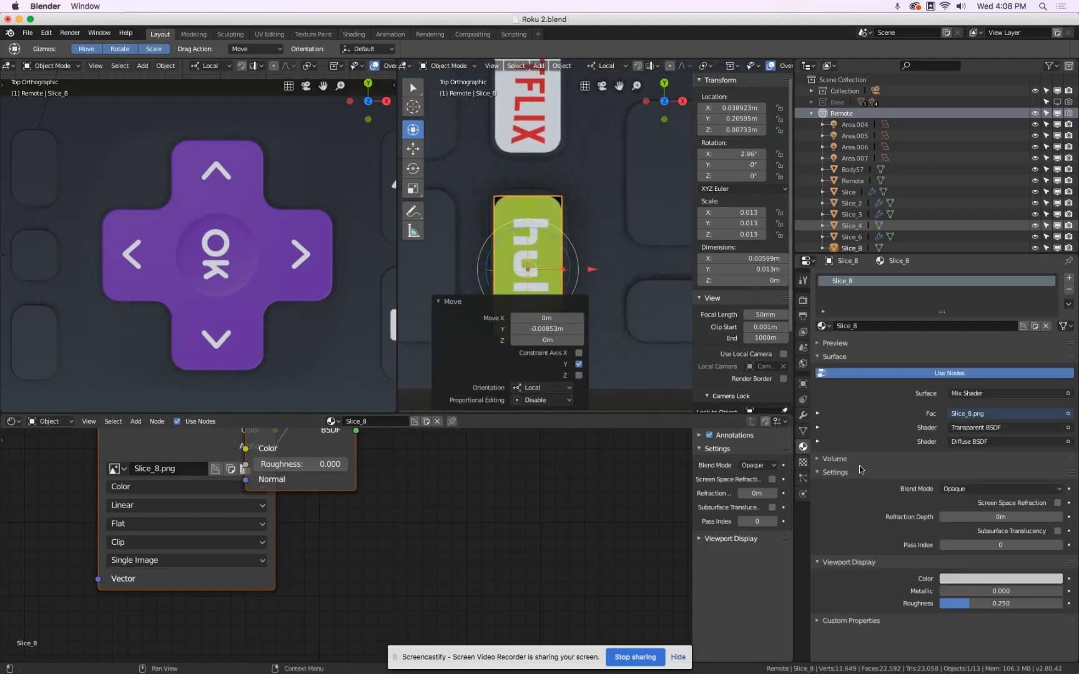
pyautogui.click(967, 461)
pyautogui.click(963, 492)
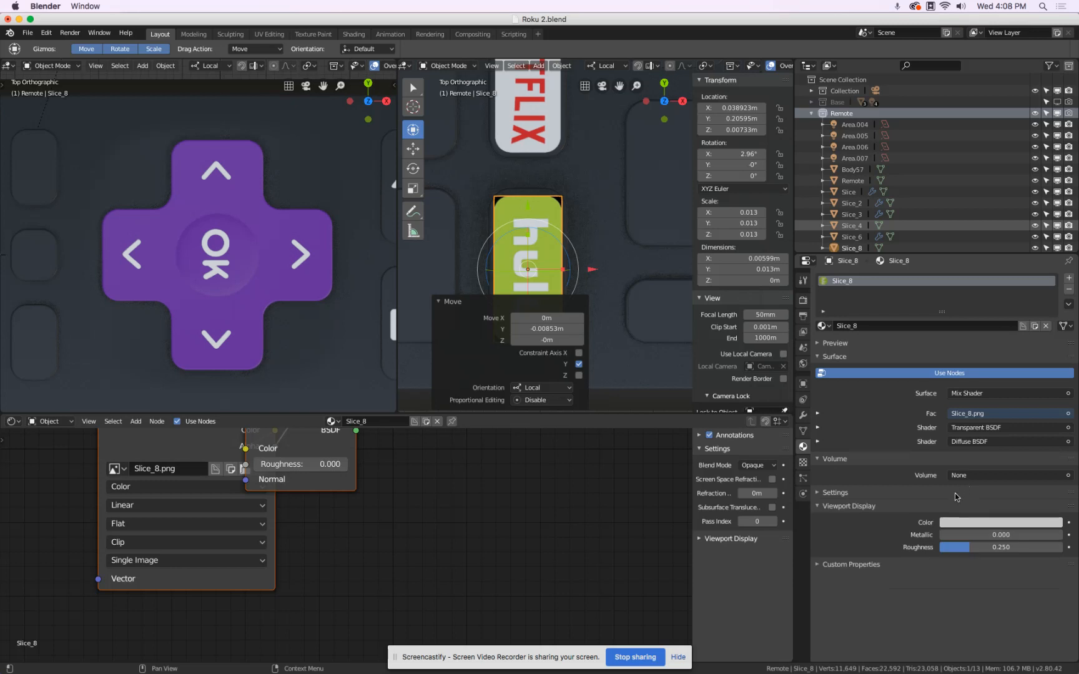
pyautogui.click(830, 493)
pyautogui.click(969, 510)
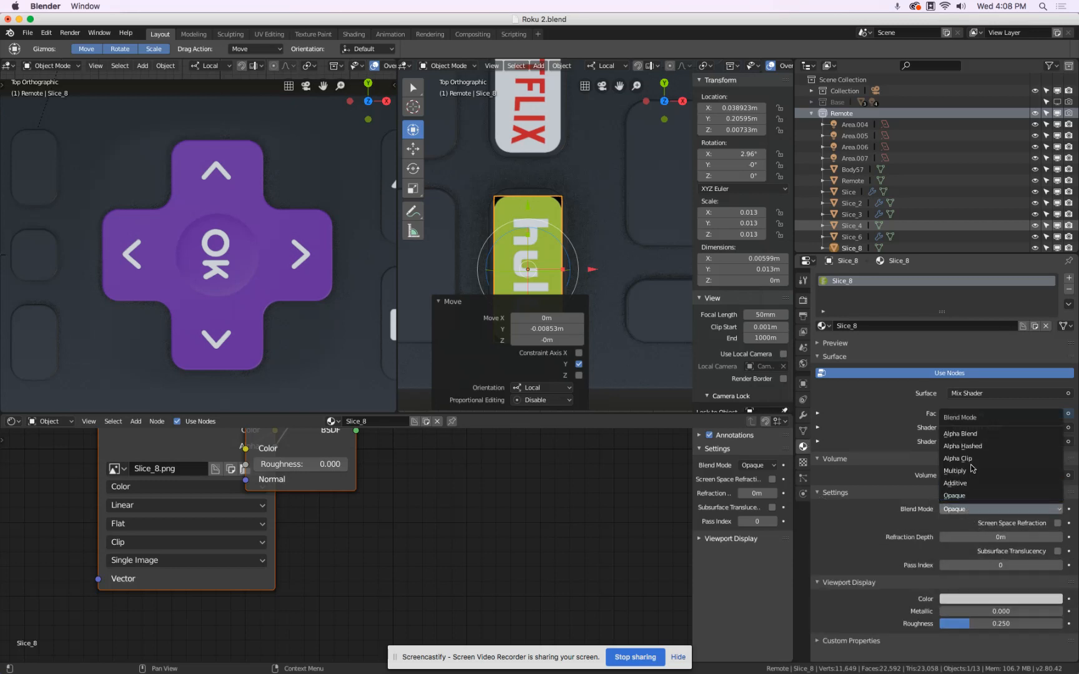
pyautogui.click(971, 440)
pyautogui.click(444, 301)
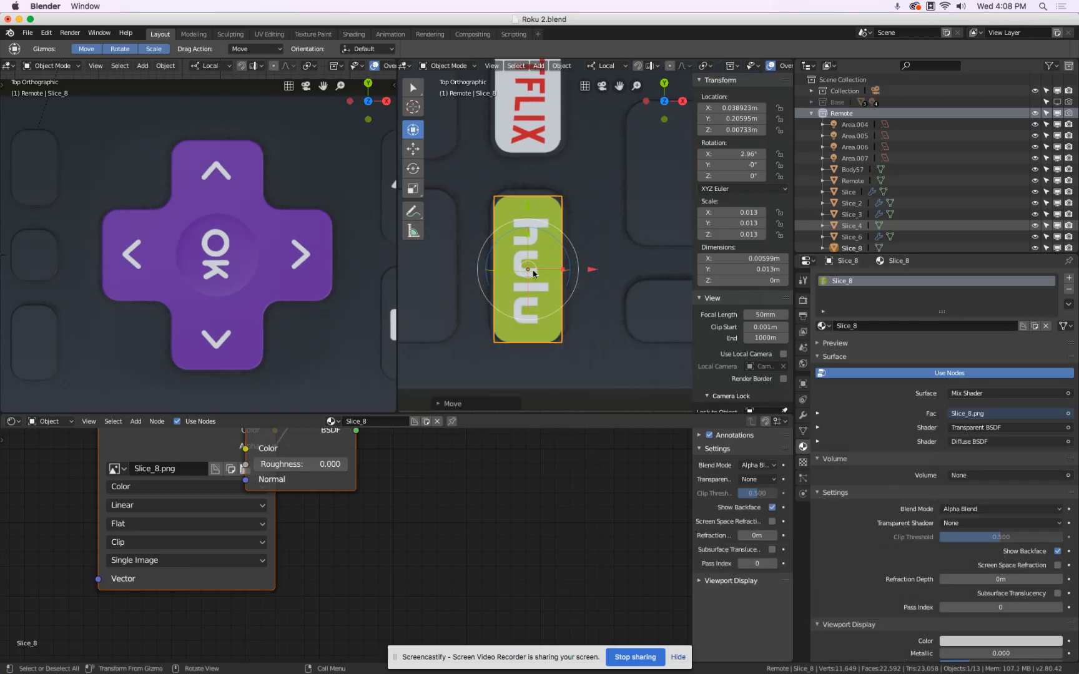
# Nudge the Hulu plane along its Y axis to centre it on its button, at a Y location of about 0.2062 m.
pyautogui.scroll(2, 534, 256)
pyautogui.moveTo(525, 208); pyautogui.dragTo(527, 201)
pyautogui.moveTo(527, 201); pyautogui.dragTo(539, 225, button='middle')
# Lower the Hulu plane along its local Z axis to sit just on the button's surface, at a Z location of about 0.0019 m.
pyautogui.scroll(-4, 539, 224)
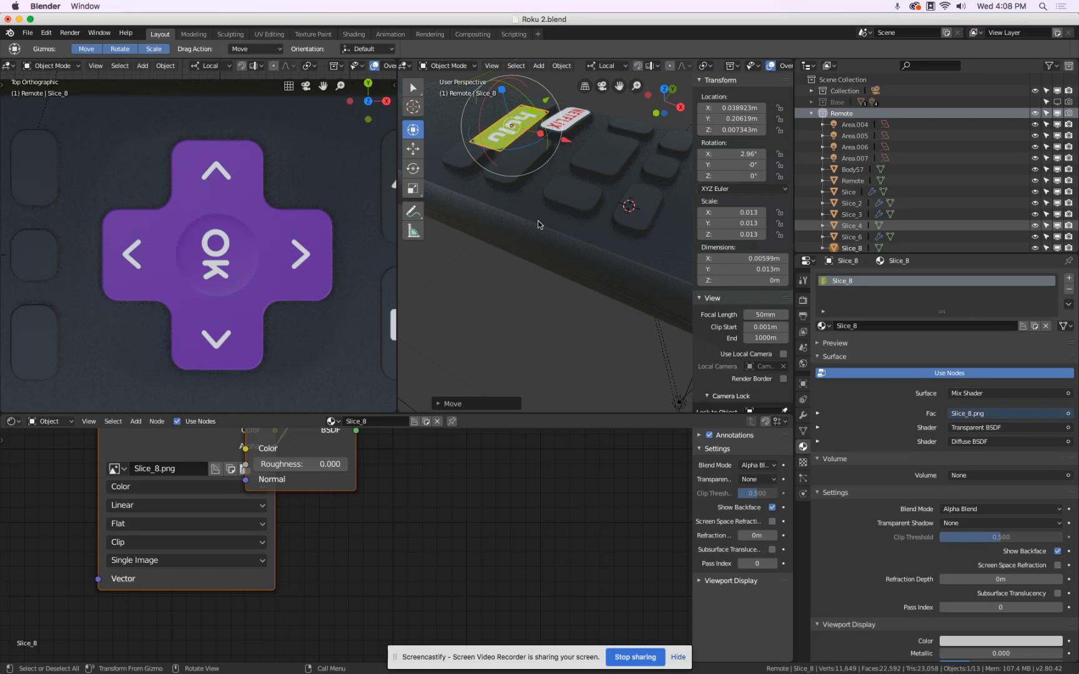
pyautogui.press('KP_Decimal')
pyautogui.moveTo(552, 225); pyautogui.dragTo(506, 186, button='middle')
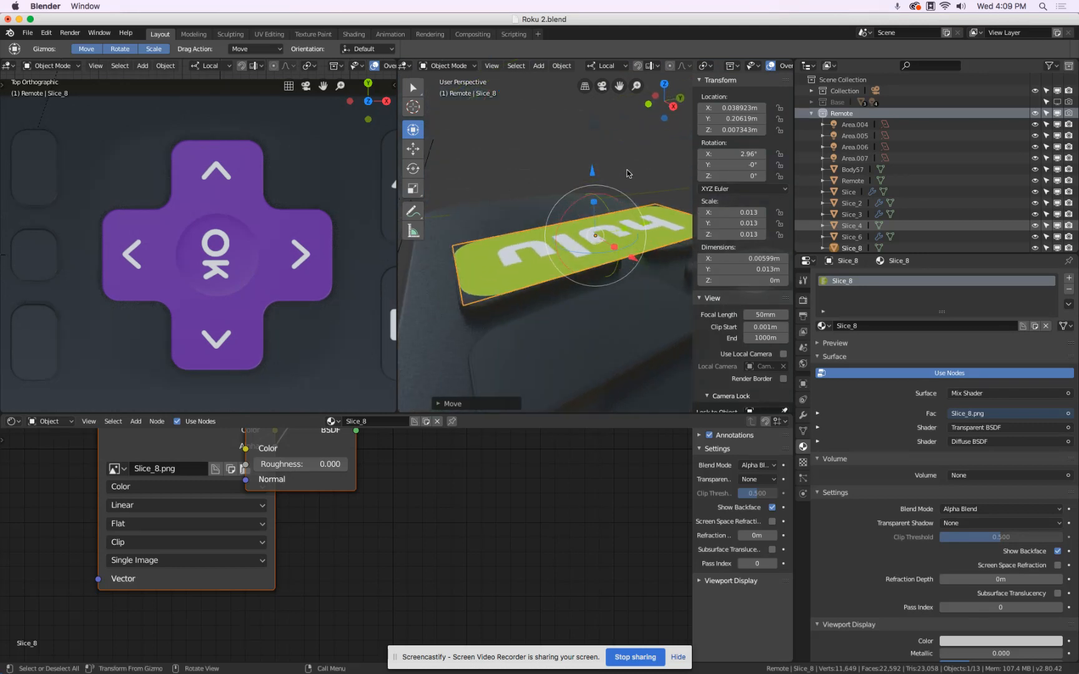
pyautogui.moveTo(593, 170); pyautogui.dragTo(592, 230)
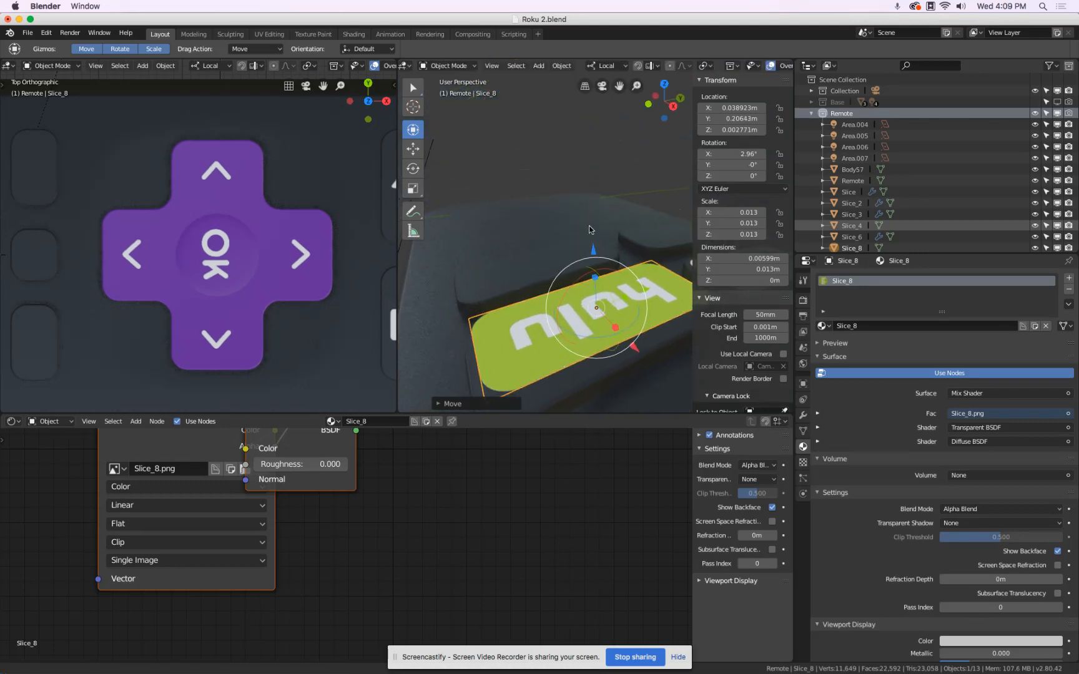
pyautogui.keyDown('shift'); pyautogui.moveTo(614, 233); pyautogui.dragTo(540, 181, button='middle'); pyautogui.keyUp('shift')
pyautogui.press('g')
pyautogui.press('z')
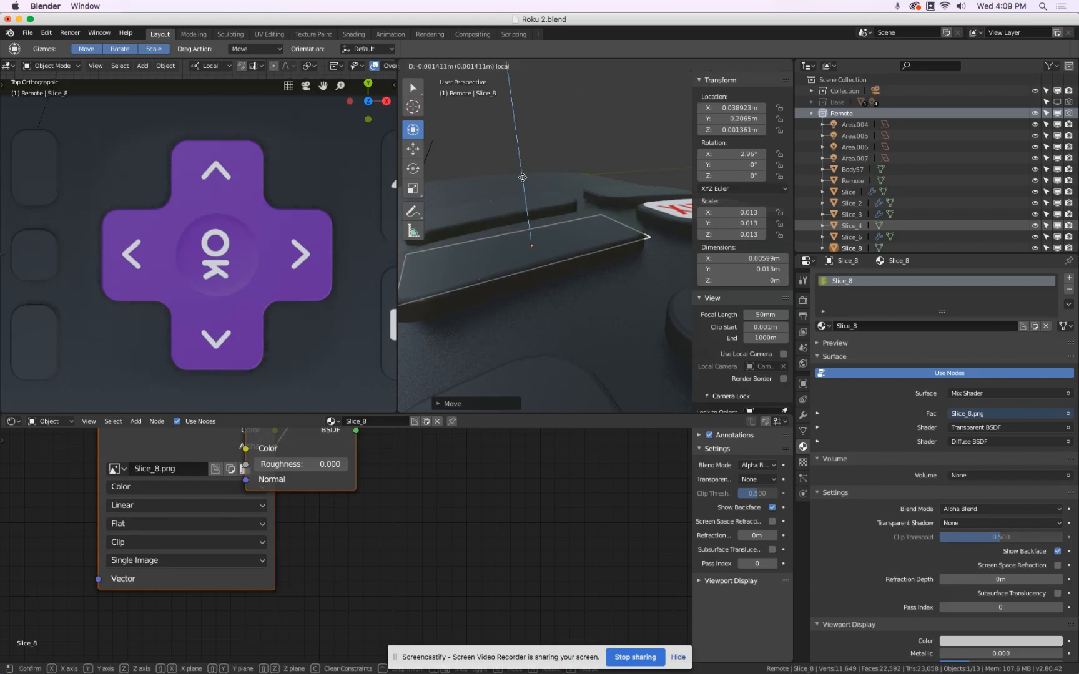
pyautogui.click(523, 168)
pyautogui.moveTo(523, 169); pyautogui.dragTo(612, 205, button='middle')
pyautogui.scroll(-6, 612, 206)
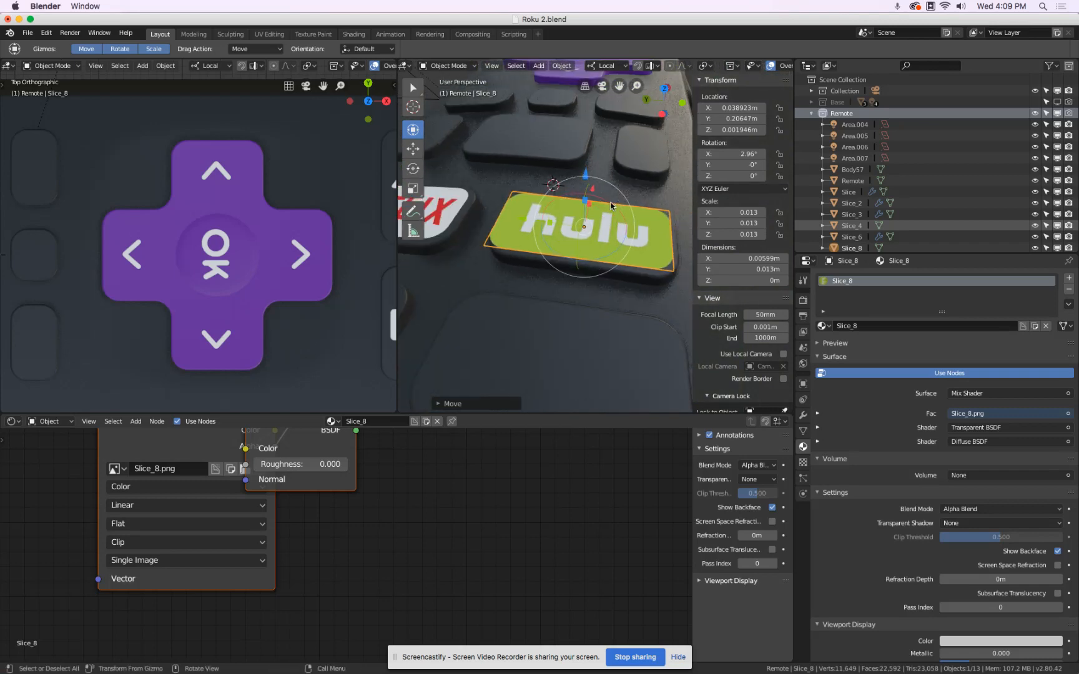
# In Edit Mode, add three evenly spaced loop cuts along the length of the Hulu plane.
pyautogui.press('KP_7')
pyautogui.scroll(3, 610, 206)
pyautogui.press('Tab')
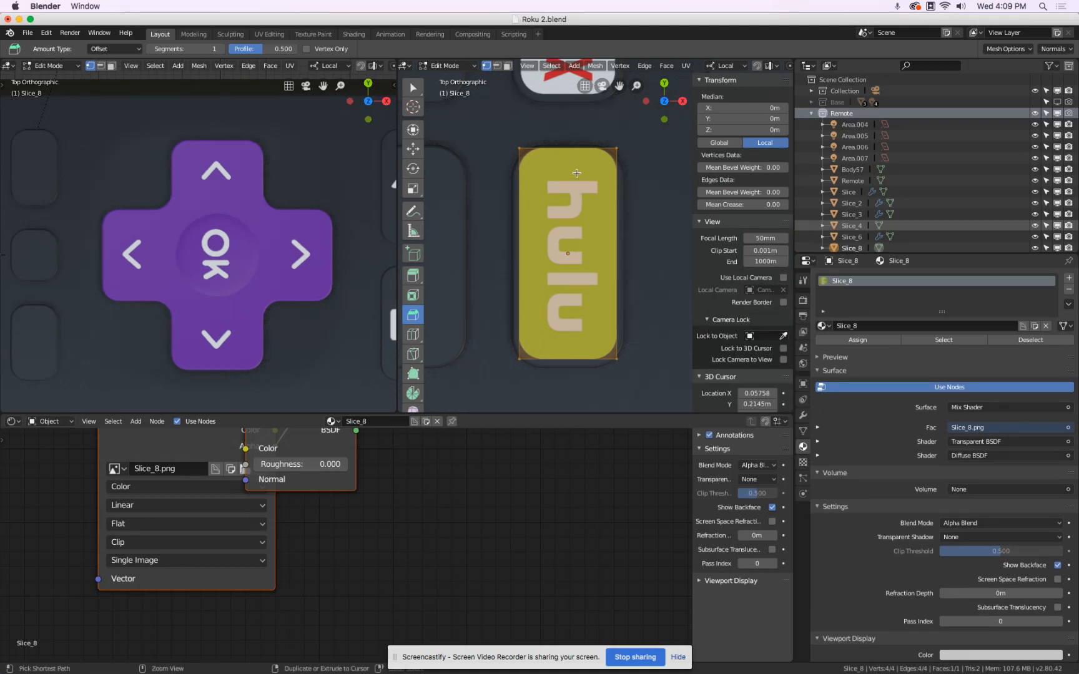
pyautogui.hotkey('ctrl', 'r')
pyautogui.scroll(2, 576, 158)
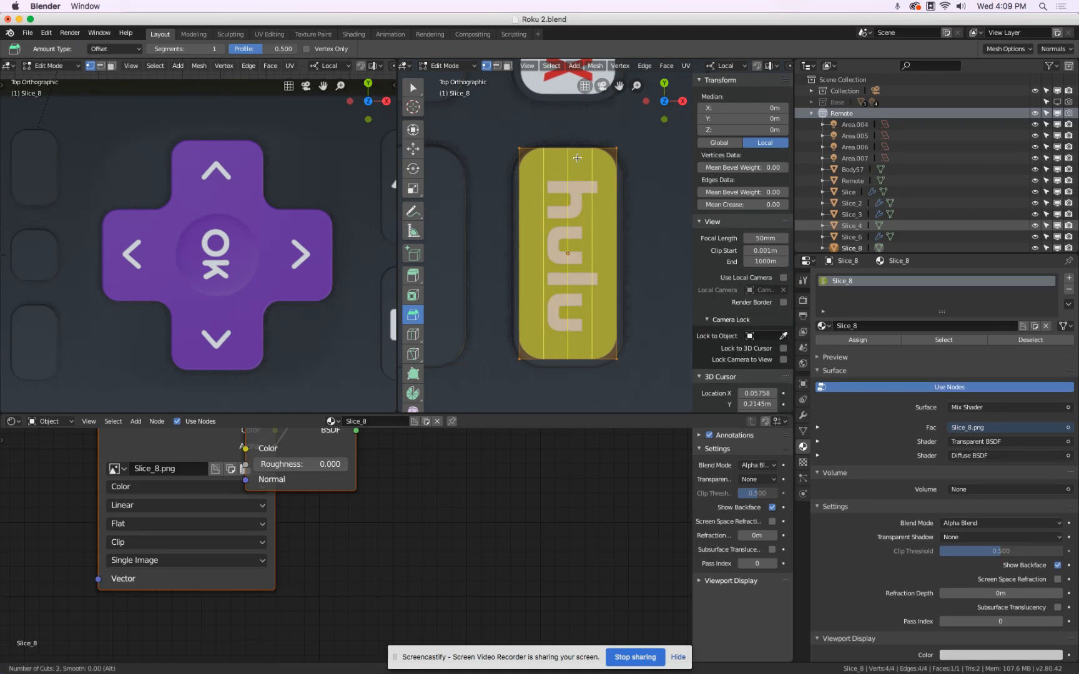
pyautogui.click(577, 158)
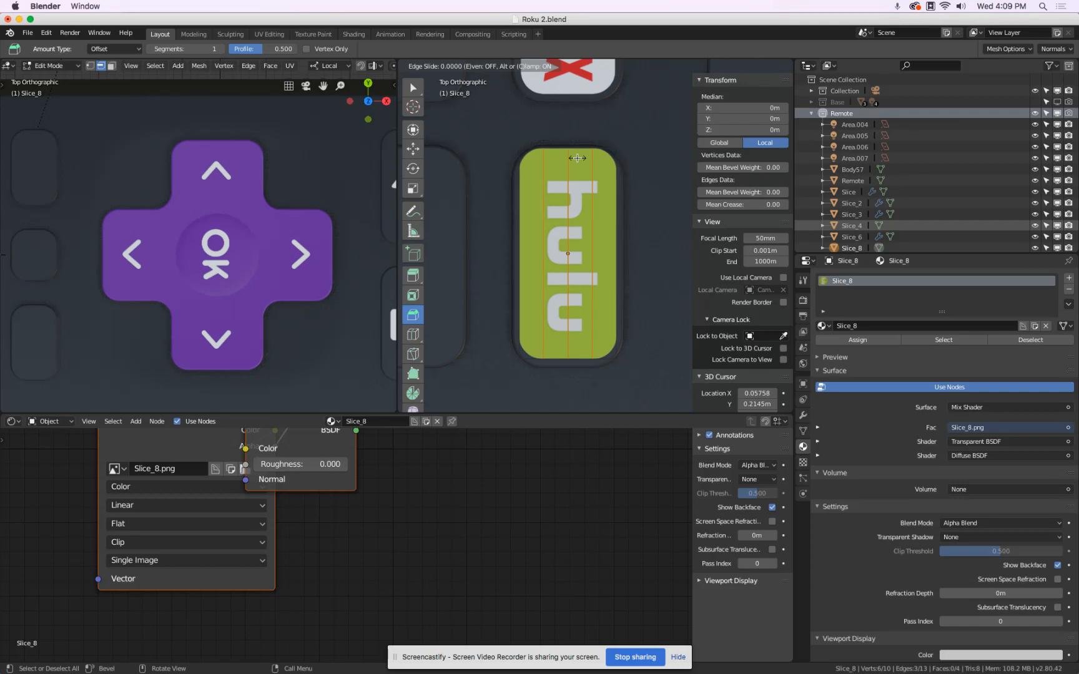
pyautogui.click(577, 158)
# Add nine evenly spaced loop cuts across the width of the Hulu plane.
pyautogui.hotkey('ctrl', 'r')
pyautogui.scroll(8, 606, 189)
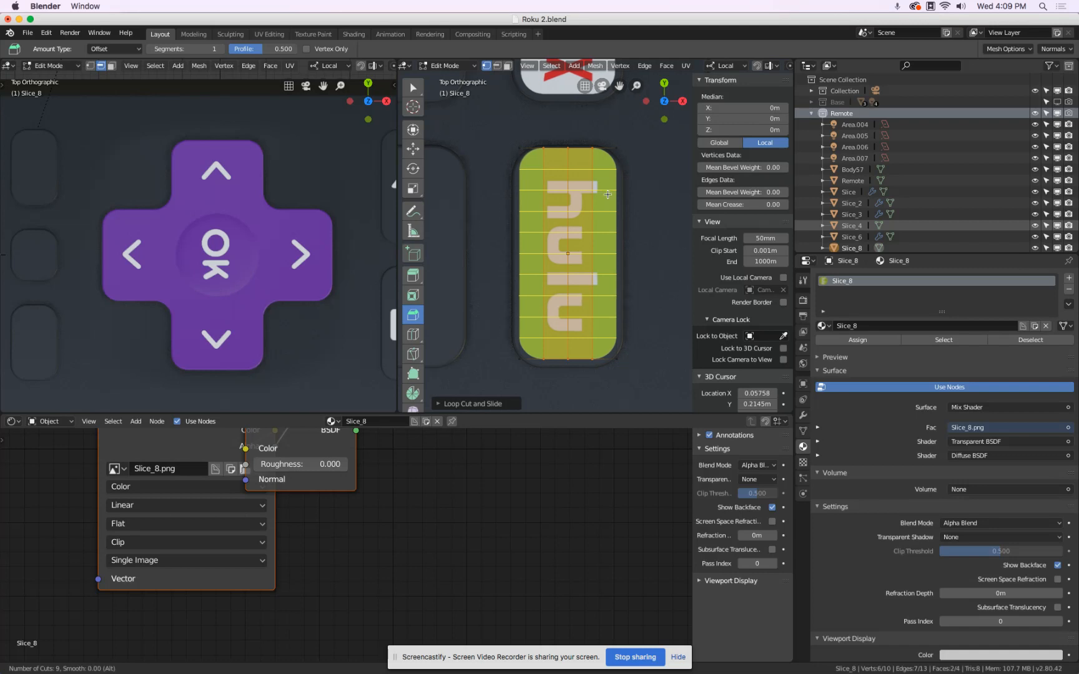
pyautogui.click(606, 191)
pyautogui.rightClick(606, 191)
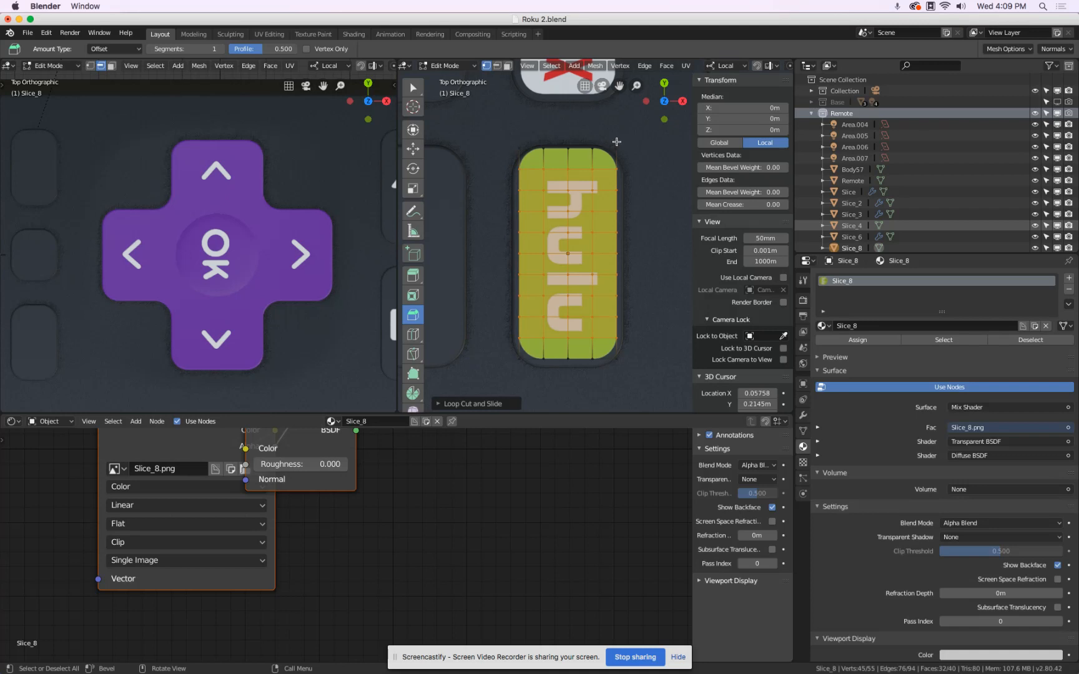
# Round the Hulu plane's four corner vertices with a vertex-only bevel of 10 segments.
pyautogui.click(616, 142)
pyautogui.keyDown('shift'); pyautogui.click(511, 146); pyautogui.keyUp('shift')
pyautogui.keyDown('shift'); pyautogui.click(518, 359); pyautogui.keyUp('shift')
pyautogui.keyDown('shift'); pyautogui.click(616, 360); pyautogui.keyUp('shift')
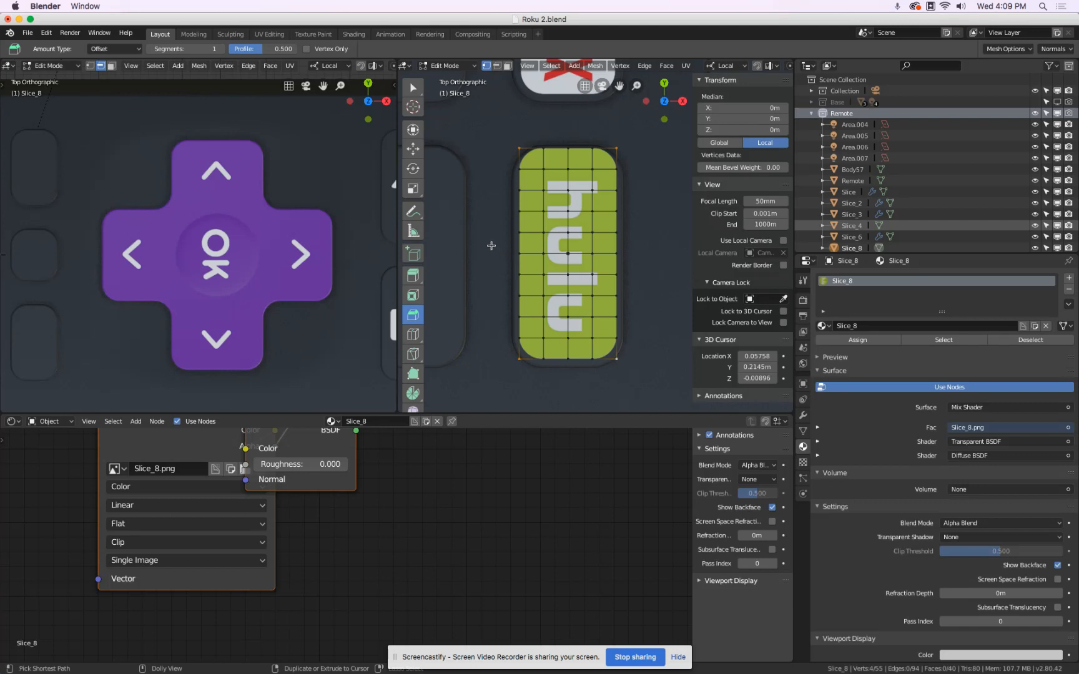
pyautogui.hotkey('ctrl', 'shift', 'b')
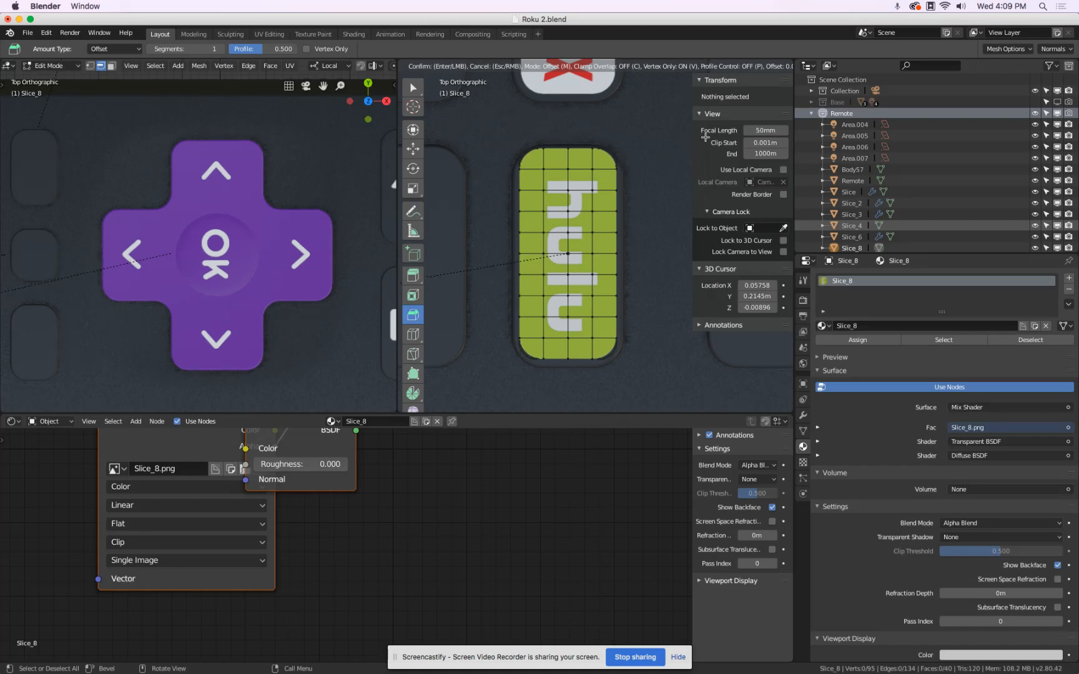
pyautogui.click(775, 111)
# Set the corner bevel amount to 0.110 and return the Hulu plane to Object Mode.
pyautogui.scroll(1, 630, 340)
pyautogui.scroll(7, 630, 340)
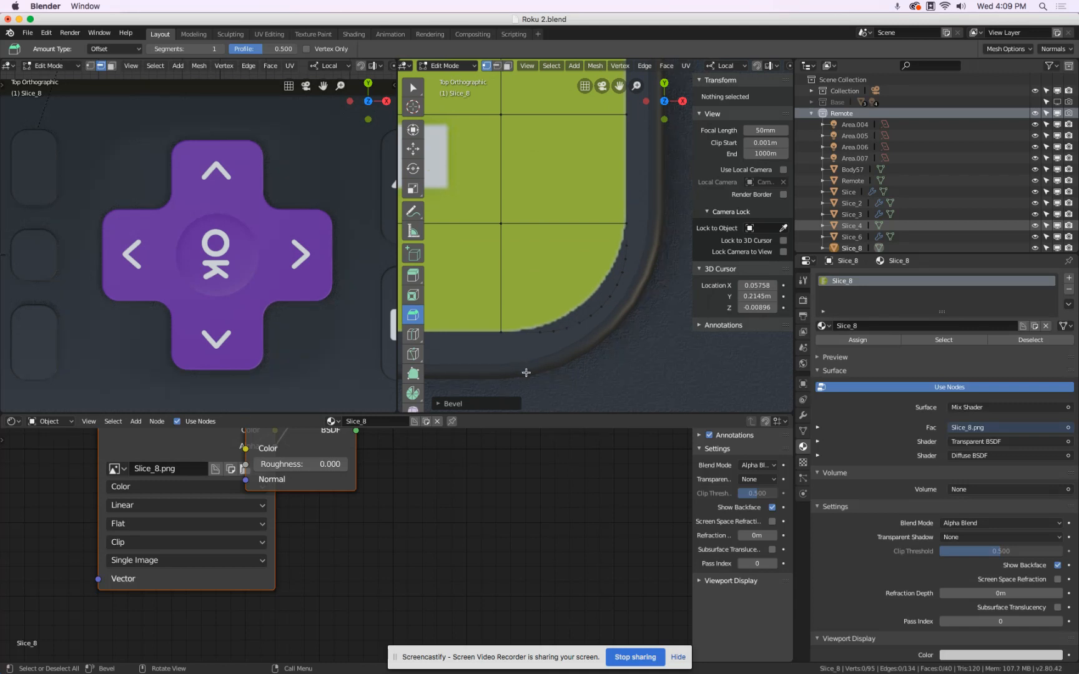
pyautogui.click(439, 405)
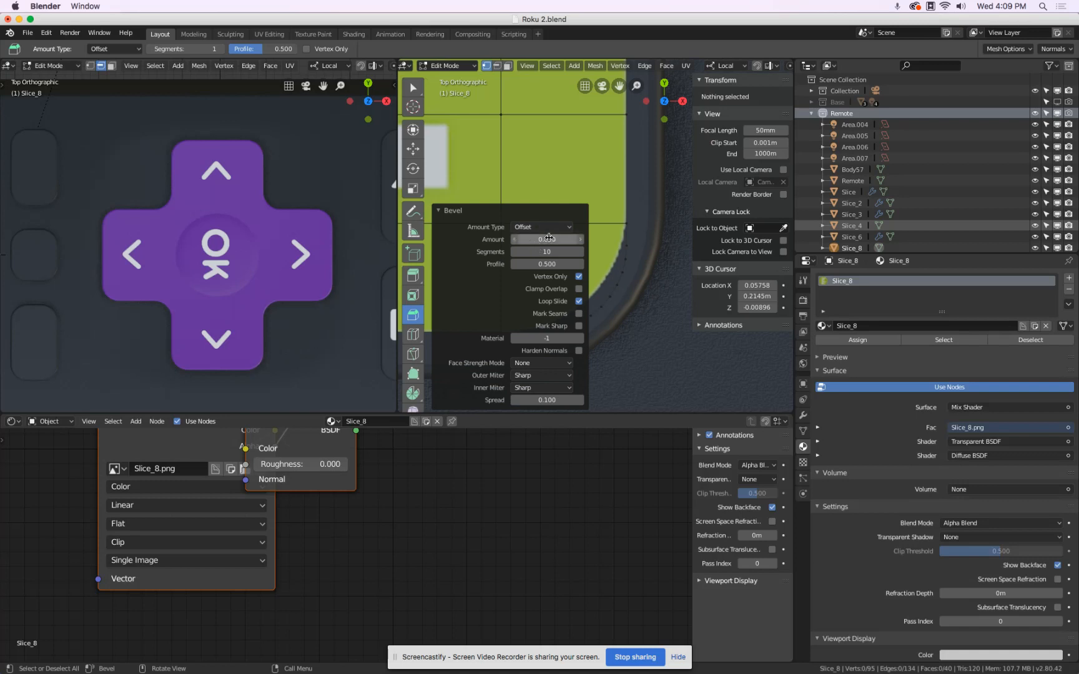
pyautogui.moveTo(548, 239); pyautogui.dragTo(545, 239)
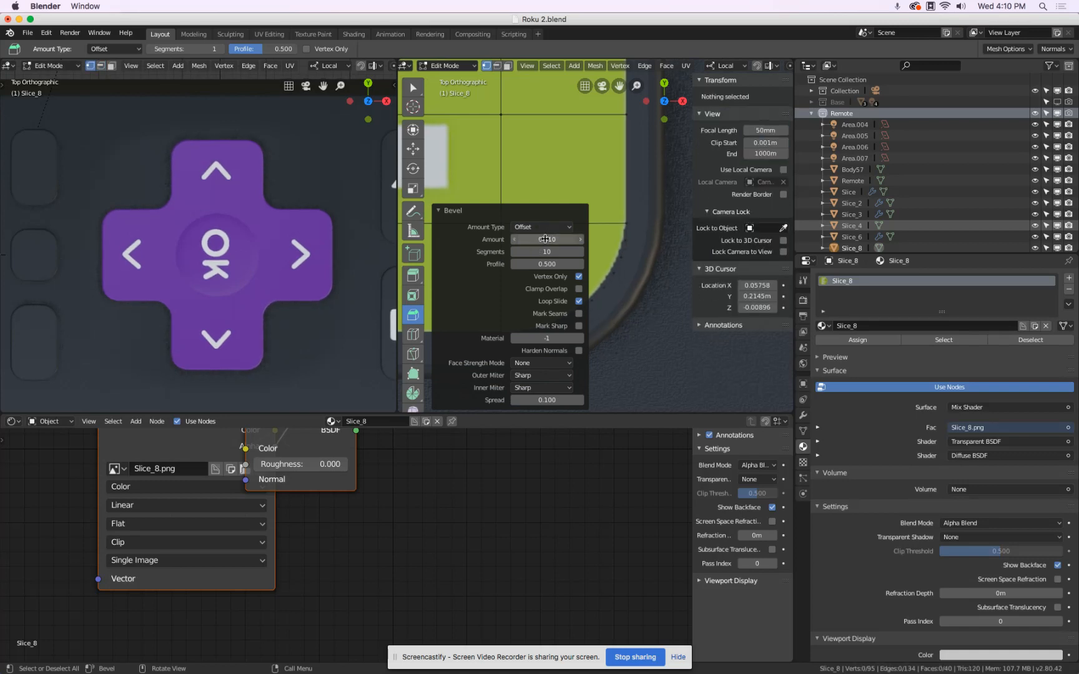
pyautogui.scroll(-1, 638, 319)
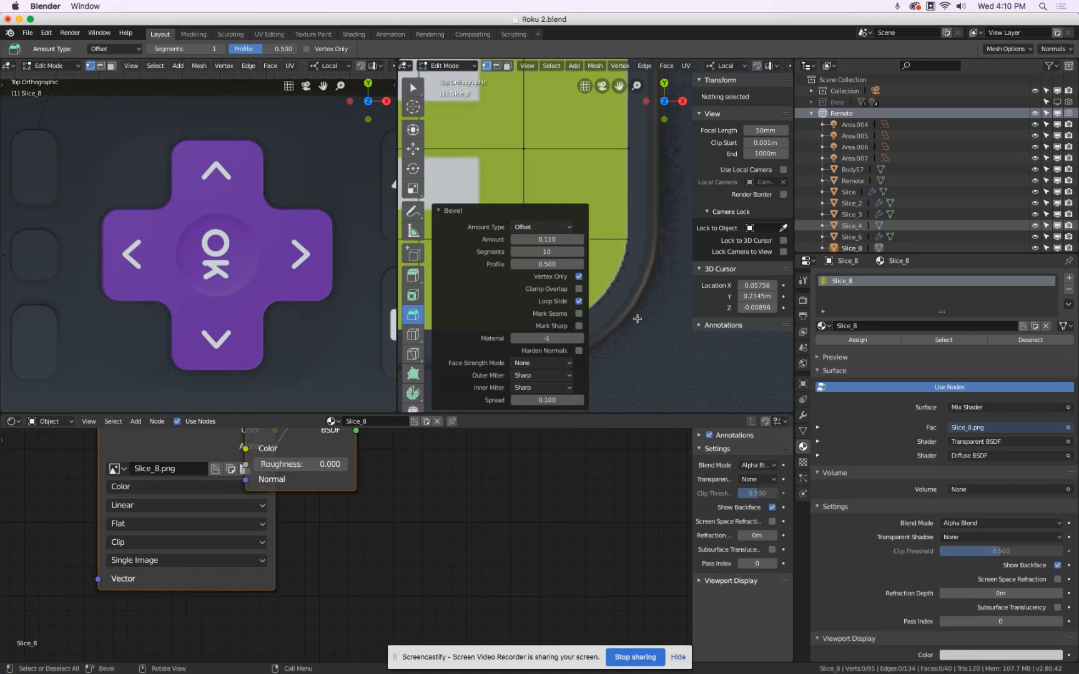
pyautogui.scroll(-3, 638, 319)
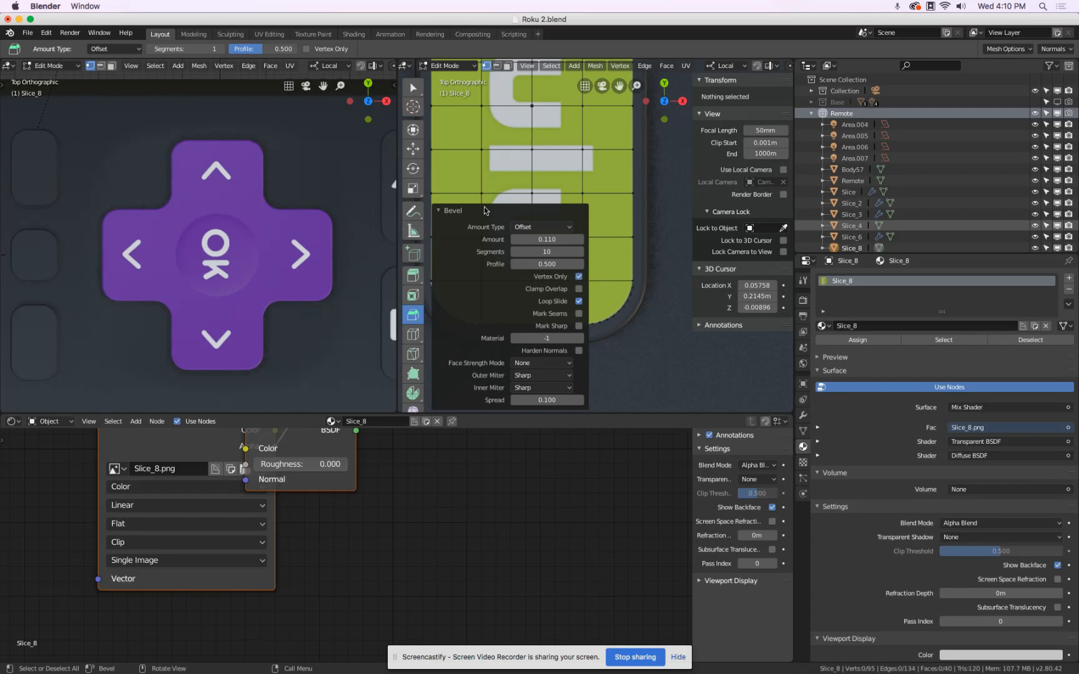
pyautogui.click(440, 211)
pyautogui.scroll(-3, 578, 247)
pyautogui.press('Tab')
# Hide the perspective viewport's toolbar and sidebar and bring the remote's button side into view.
pyautogui.moveTo(578, 247)
pyautogui.mouseDown(button='middle')
pyautogui.moveTo(735, 209)
pyautogui.moveTo(690, 203)
pyautogui.moveTo(585, 259)
pyautogui.mouseUp(button='middle')
pyautogui.scroll(-4, 584, 261)
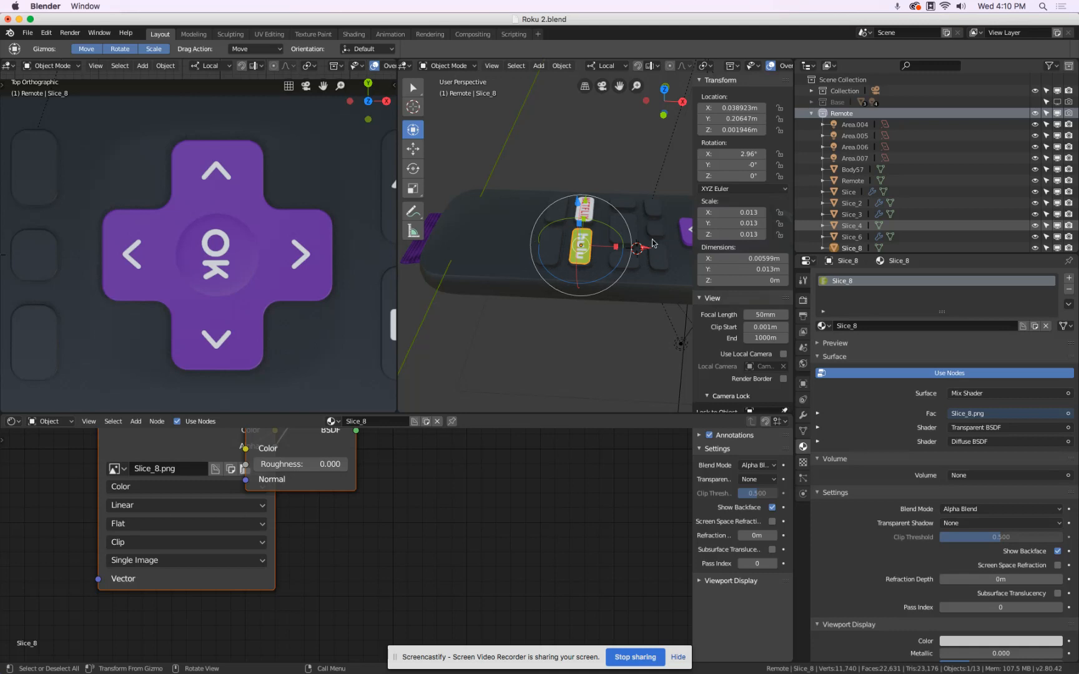
pyautogui.moveTo(611, 329); pyautogui.dragTo(569, 332, button='middle')
pyautogui.press('t')
pyautogui.press('n')
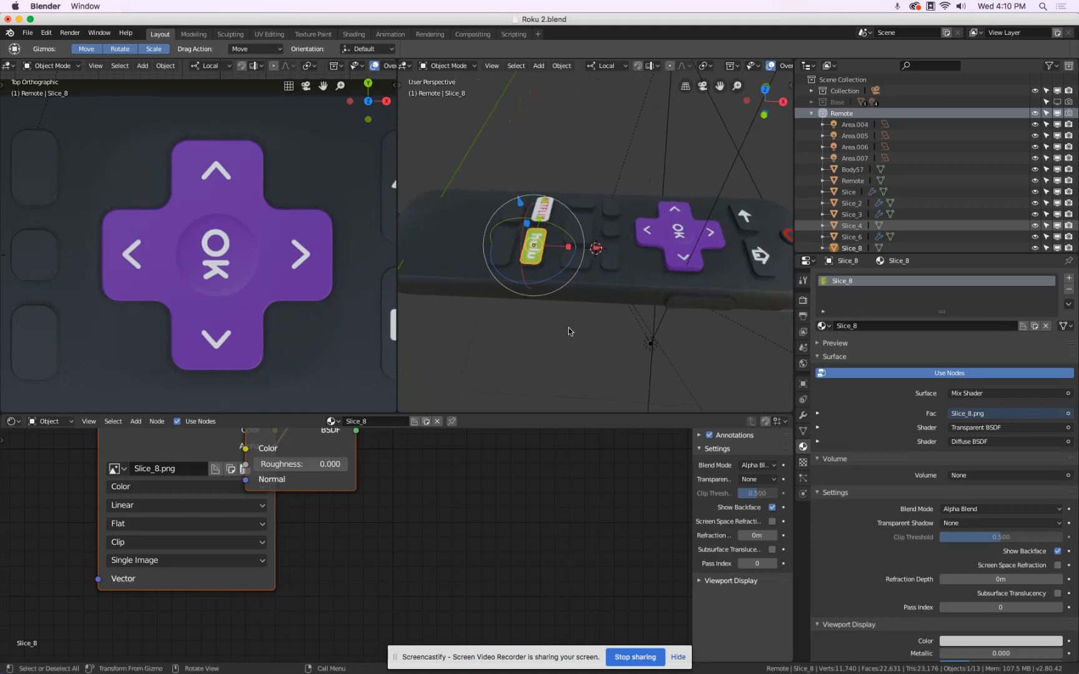
pyautogui.moveTo(662, 315); pyautogui.dragTo(637, 322, button='middle')
pyautogui.press('a')
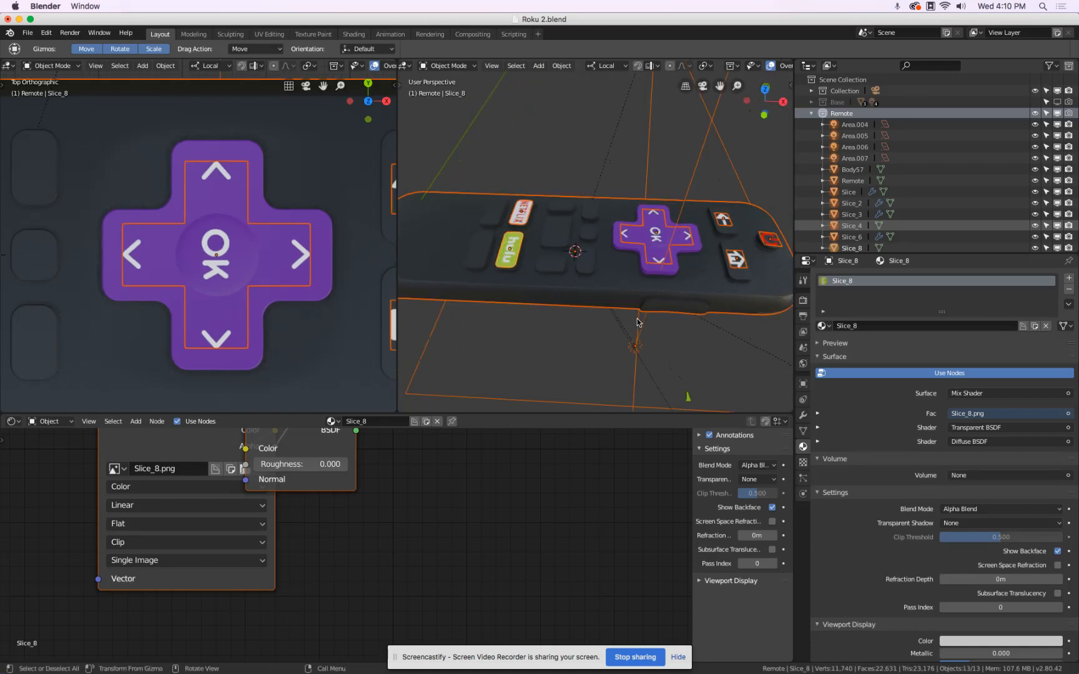
pyautogui.press('s')
pyautogui.press('Escape')
pyautogui.hotkey('alt', 'a')
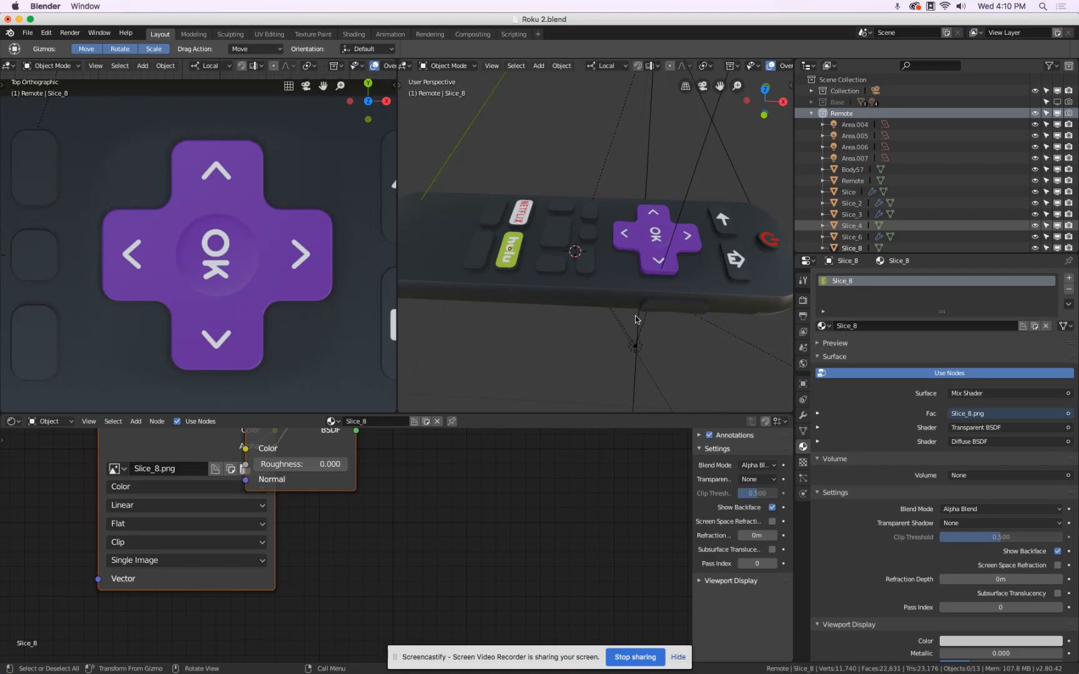
# Parent the six decal planes to the Remote body with the Object option, selecting the planes first and the body last as the active object.
pyautogui.click(515, 264)
pyautogui.click(516, 264)
pyautogui.scroll(5, 530, 218)
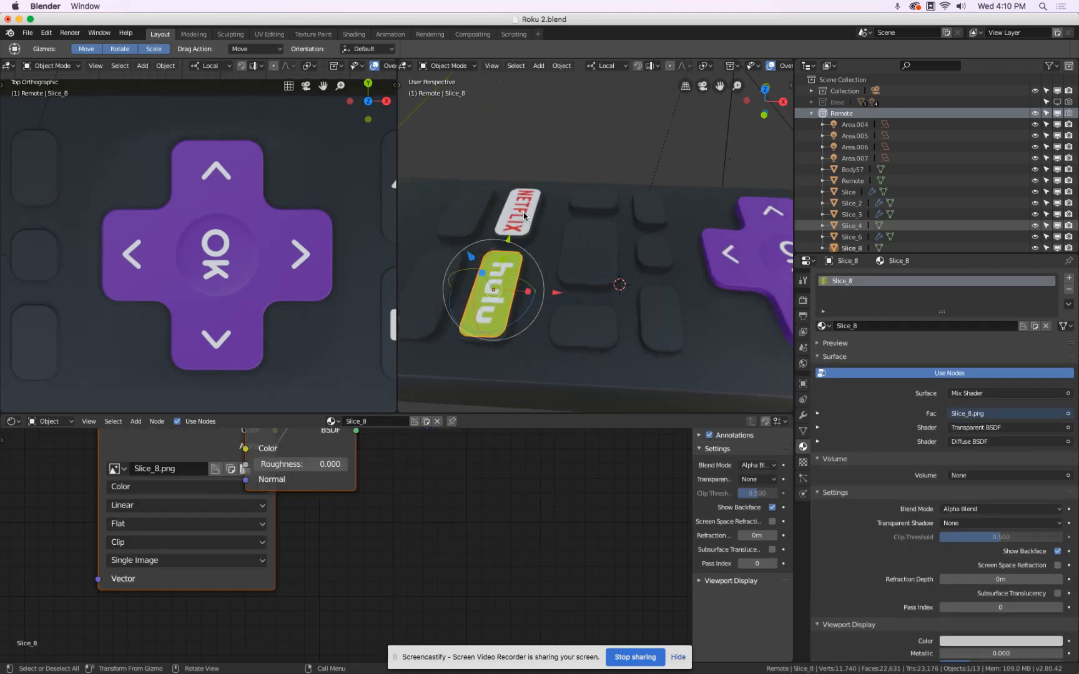
pyautogui.keyDown('shift'); pyautogui.click(530, 216); pyautogui.keyUp('shift')
pyautogui.scroll(-3, 531, 215)
pyautogui.keyDown('shift'); pyautogui.click(705, 244); pyautogui.keyUp('shift')
pyautogui.scroll(-4, 705, 243)
pyautogui.scroll(5, 736, 247)
pyautogui.keyDown('shift'); pyautogui.click(748, 214); pyautogui.keyUp('shift')
pyautogui.keyDown('shift'); pyautogui.click(765, 270); pyautogui.keyUp('shift')
pyautogui.scroll(-5, 765, 269)
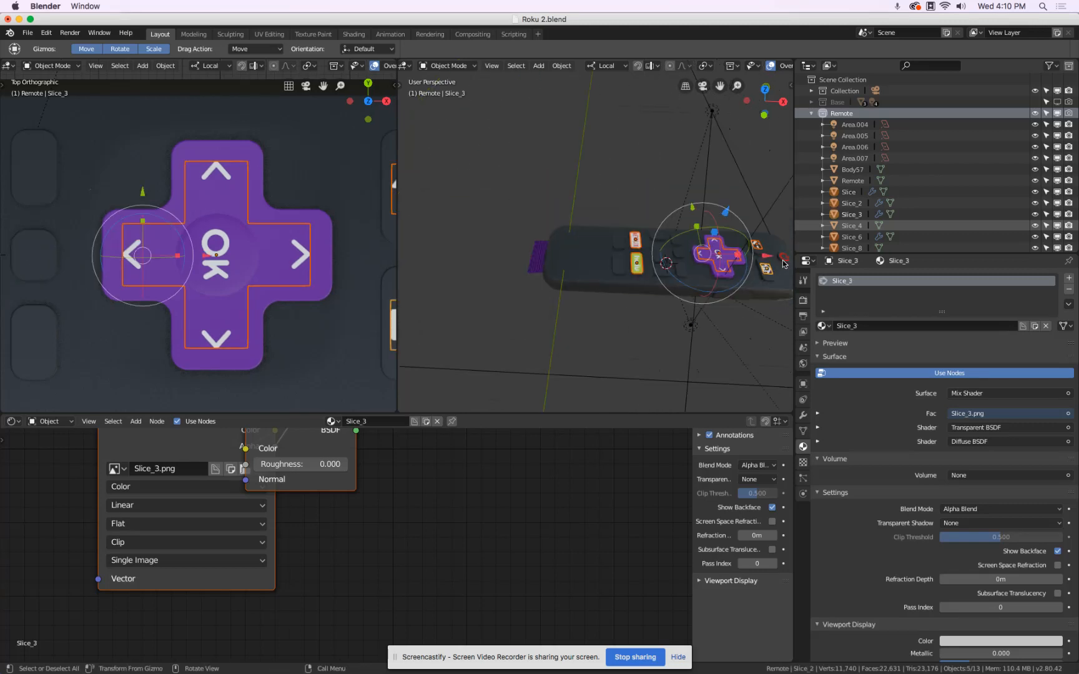
pyautogui.scroll(3, 694, 252)
pyautogui.keyDown('shift'); pyautogui.click(693, 251); pyautogui.keyUp('shift')
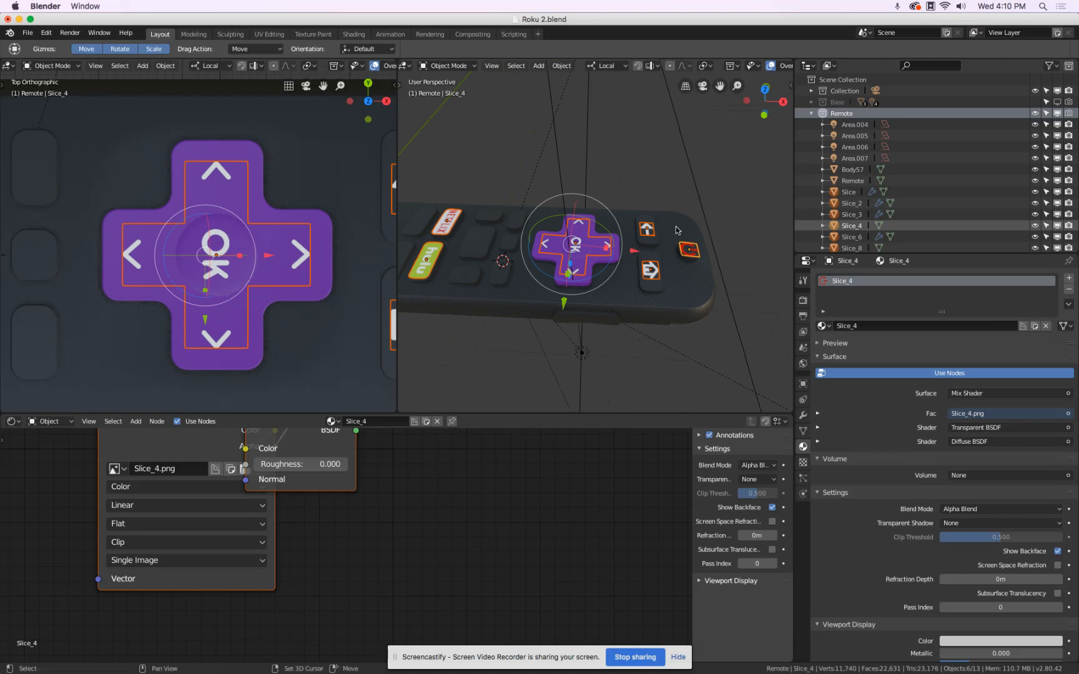
pyautogui.keyDown('shift'); pyautogui.click(676, 229); pyautogui.keyUp('shift')
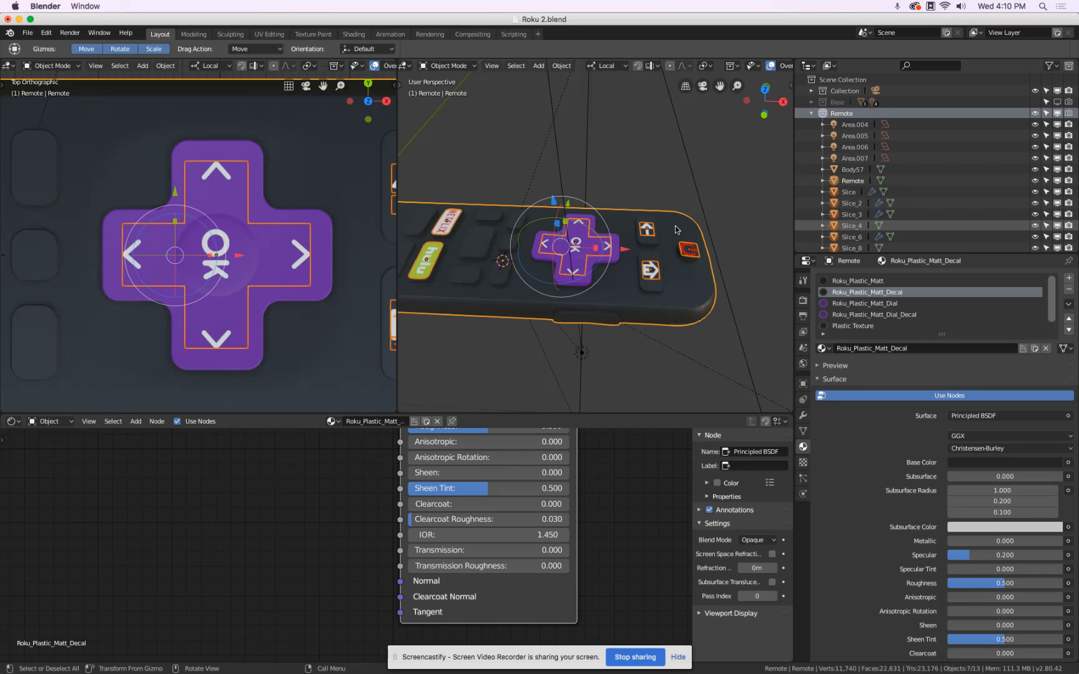
pyautogui.click(565, 67)
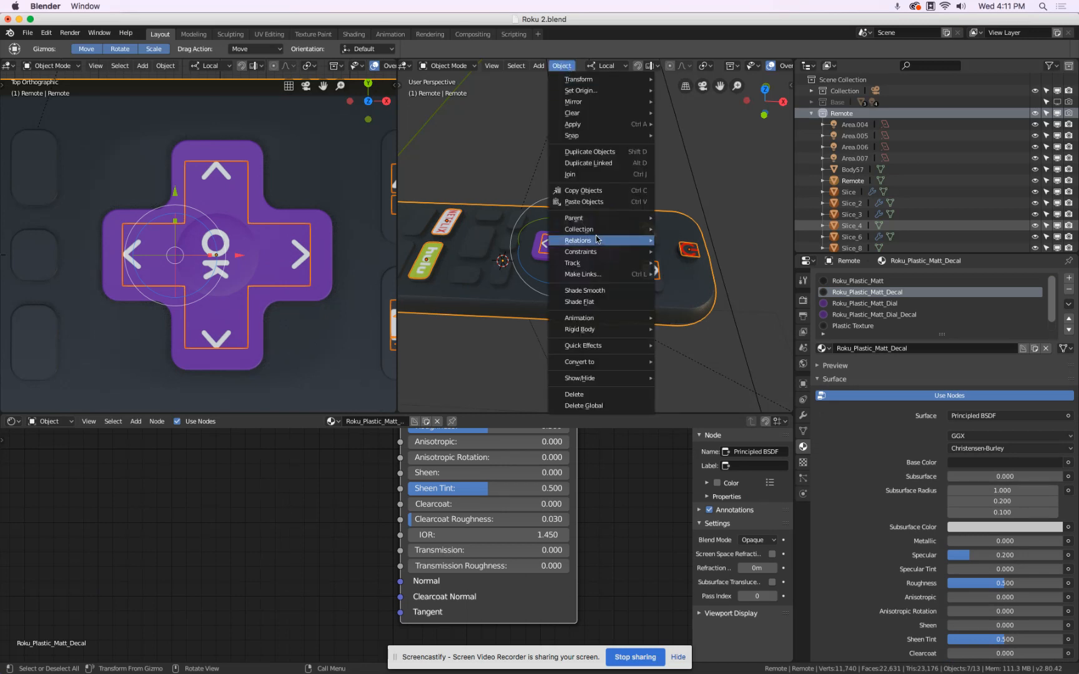
pyautogui.moveTo(594, 218)
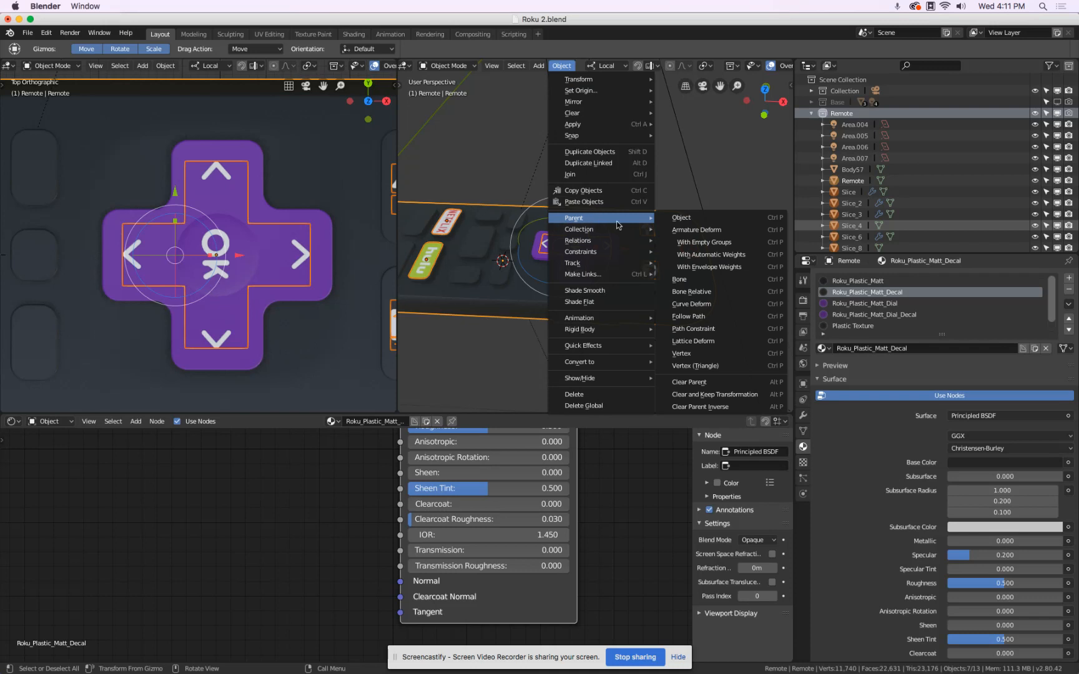
pyautogui.click(699, 219)
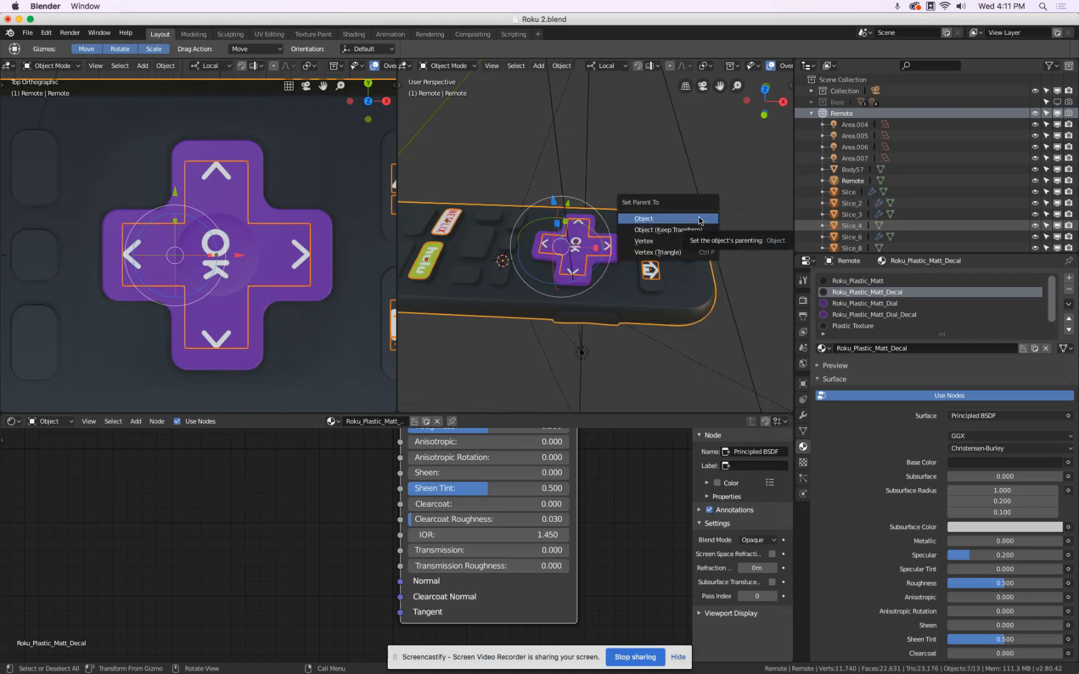
pyautogui.click(699, 220)
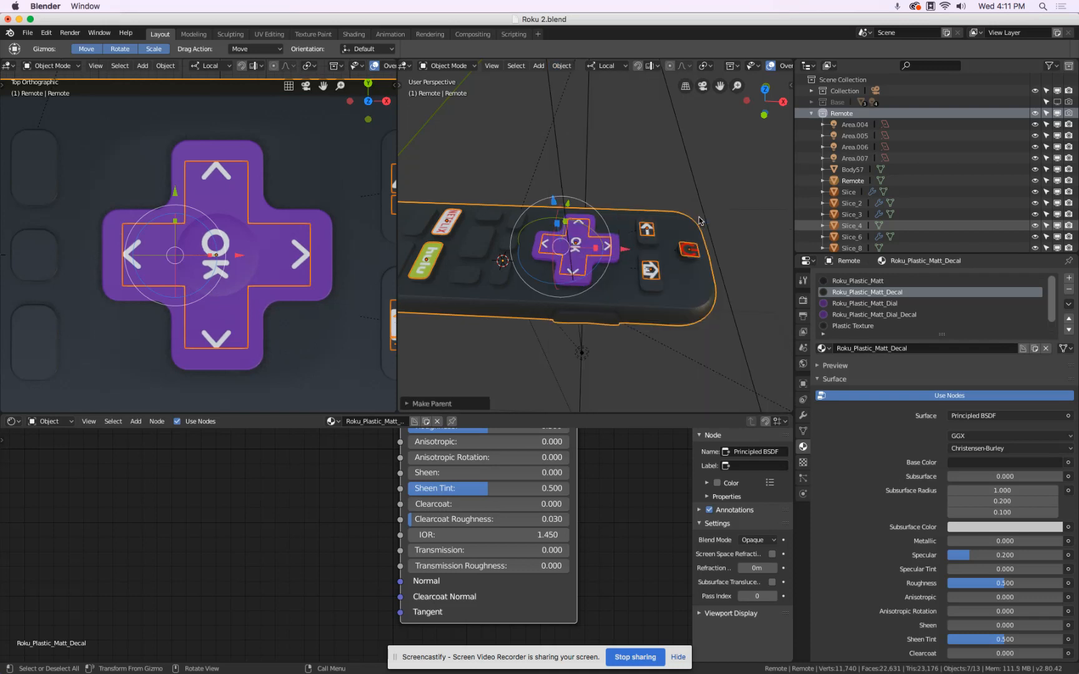
# Select only the Remote body and set its rotation to -44° on X and -22° on Y.
pyautogui.moveTo(853, 20)
pyautogui.mouseDown()
pyautogui.moveTo(749, 7)
pyautogui.moveTo(861, 3)
pyautogui.mouseUp()
pyautogui.click(672, 291)
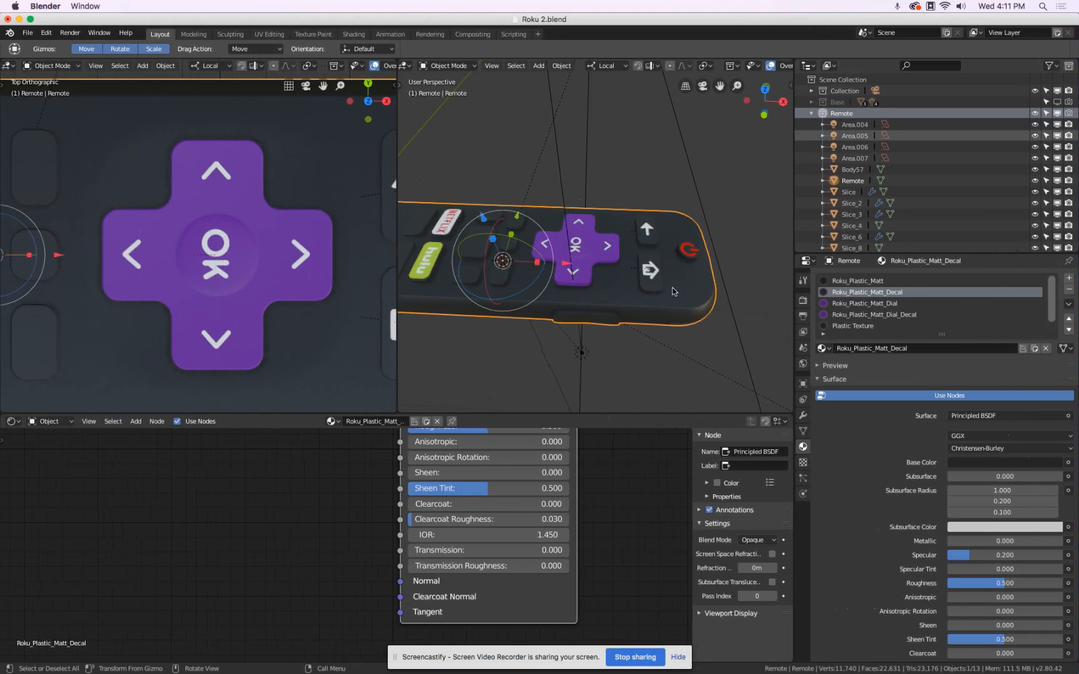
pyautogui.press('n')
pyautogui.click(741, 154)
pyautogui.write('0d')
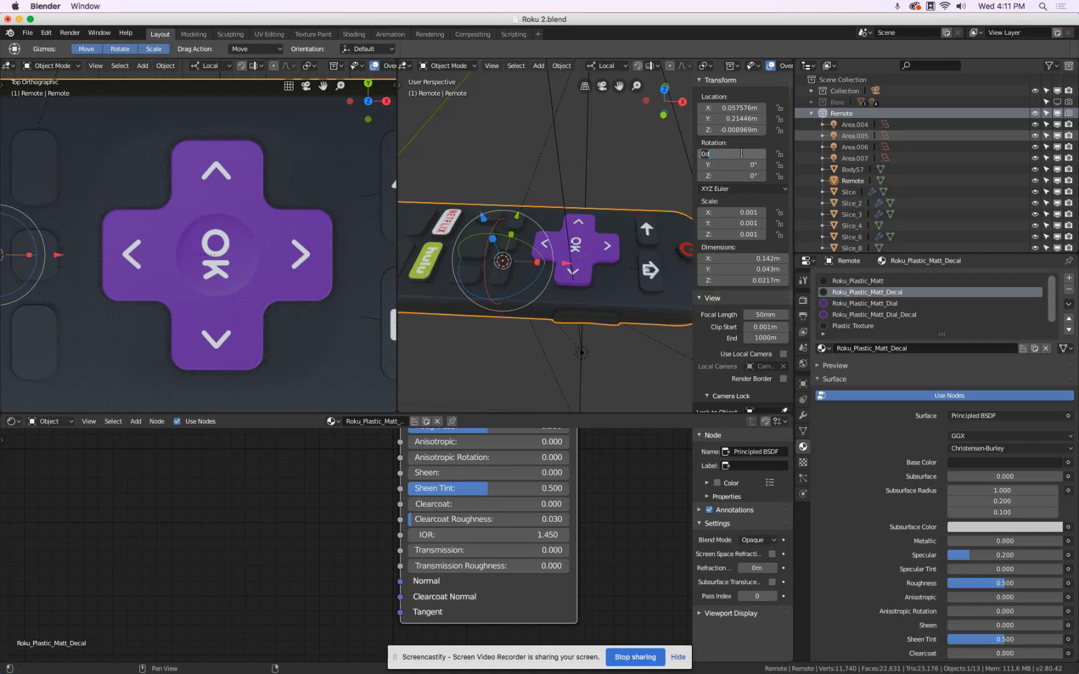
pyautogui.press('BackSpace')
pyautogui.press('BackSpace')
pyautogui.write('-44')
pyautogui.press('Tab')
pyautogui.press('BackSpace')
pyautogui.write('-22')
pyautogui.press('Tab')
# Set the Remote body's Z rotation to -142°.
pyautogui.press('BackSpace')
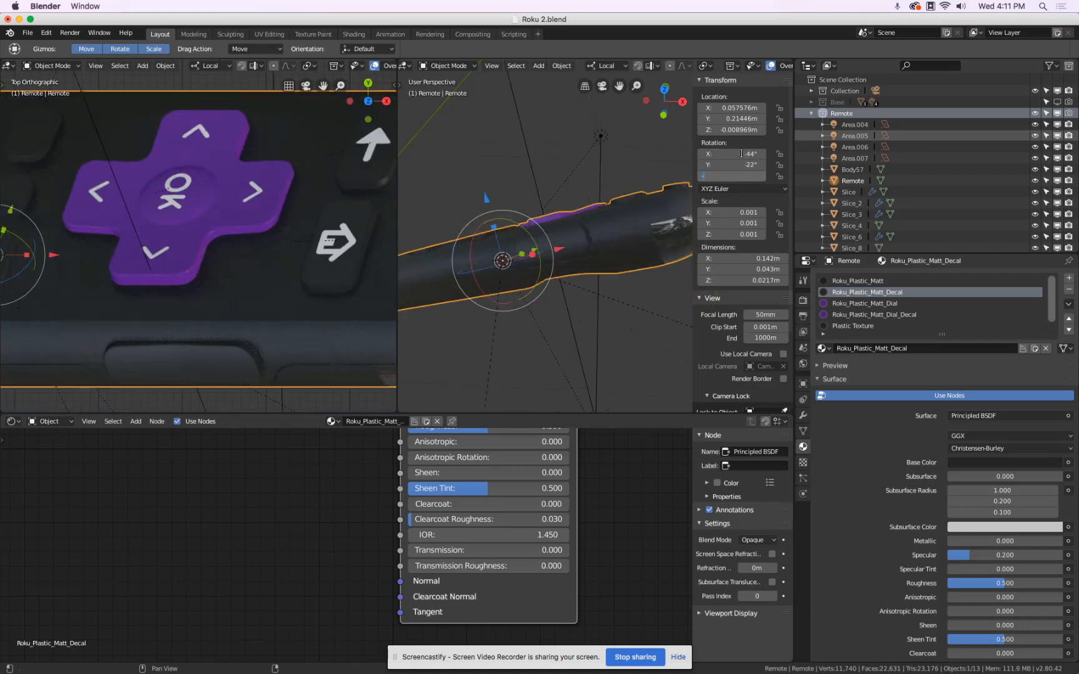
pyautogui.write('-142')
pyautogui.press('Return')
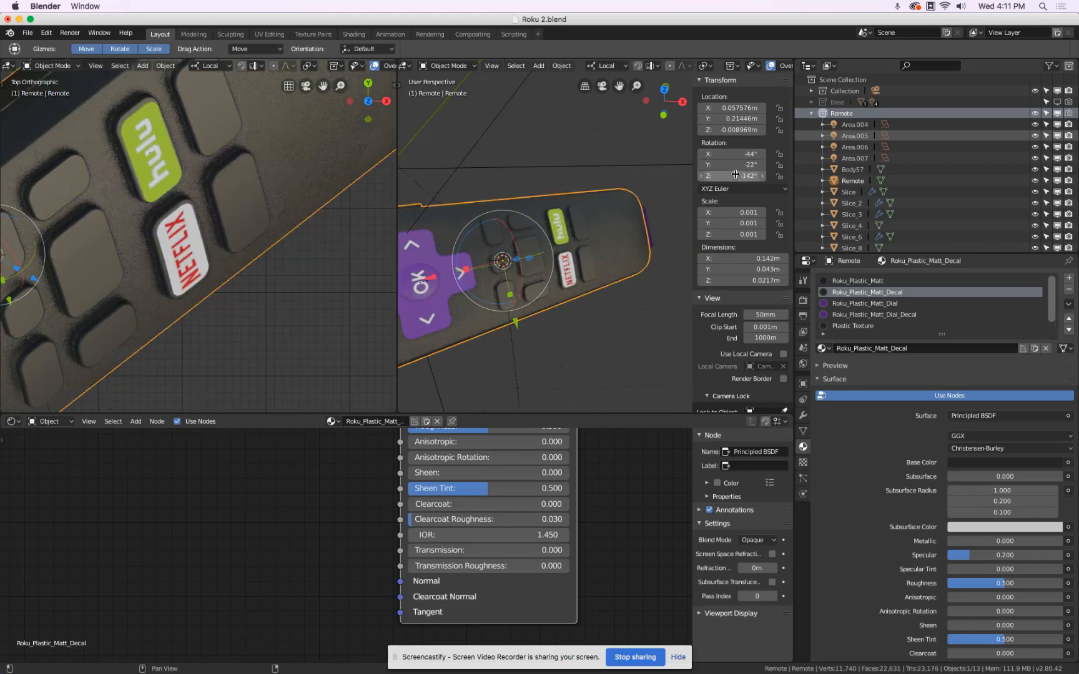
# Look through the scene camera in the top-view viewport and set the Remote body's Z rotation to -124°.
pyautogui.press('KP_0')
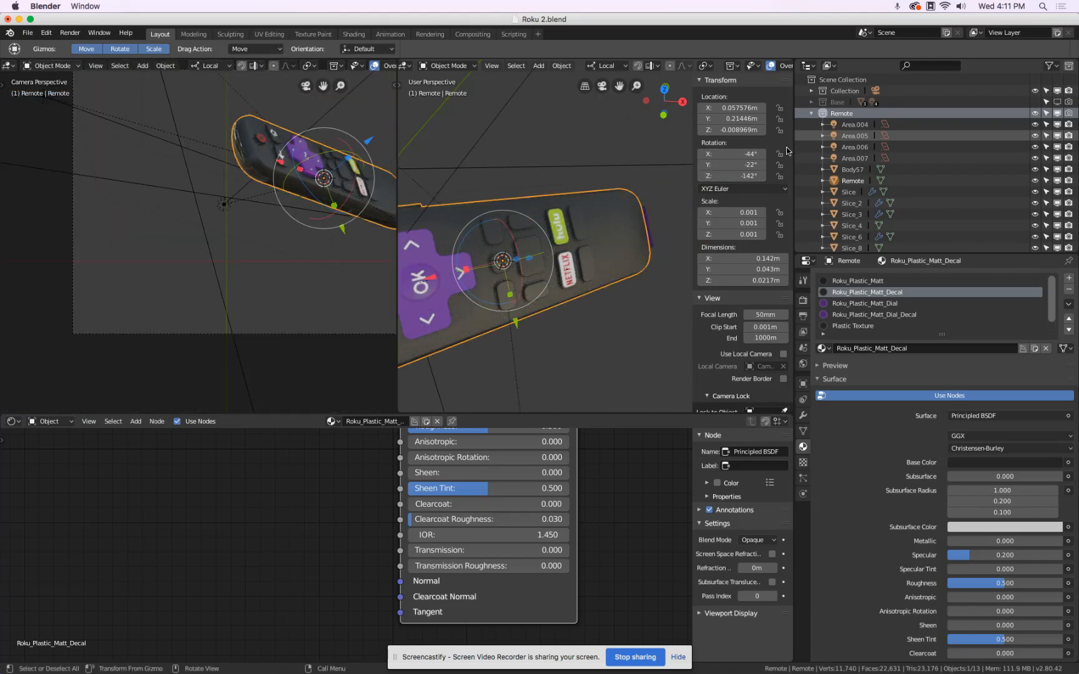
pyautogui.click(734, 175)
pyautogui.press('BackSpace')
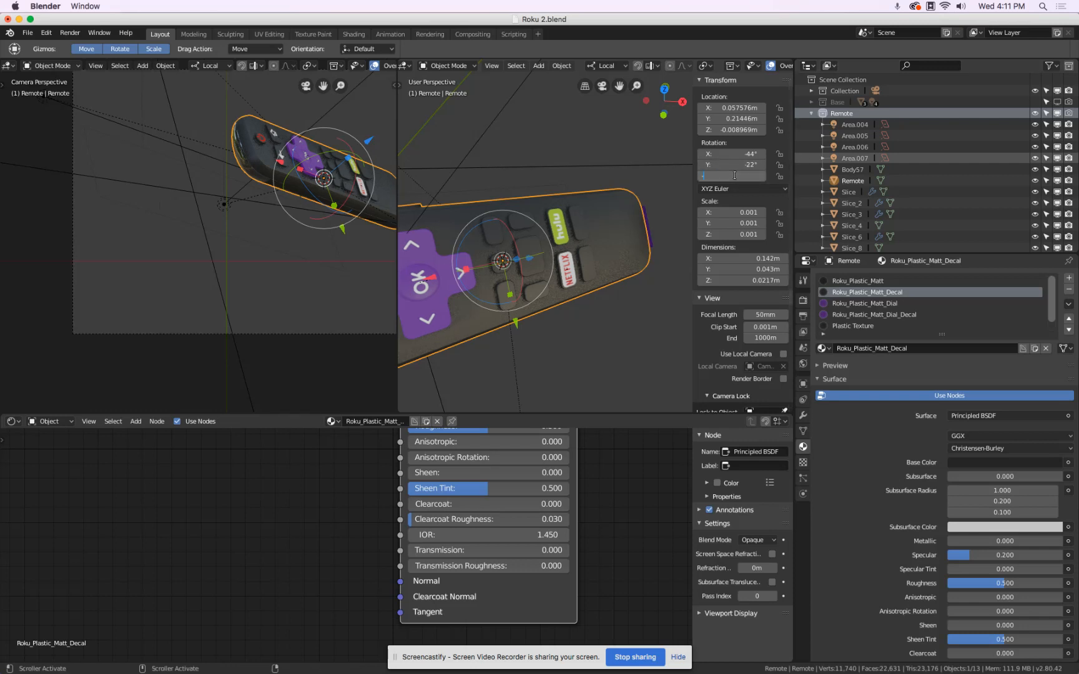
pyautogui.write('-124')
pyautogui.press('Return')
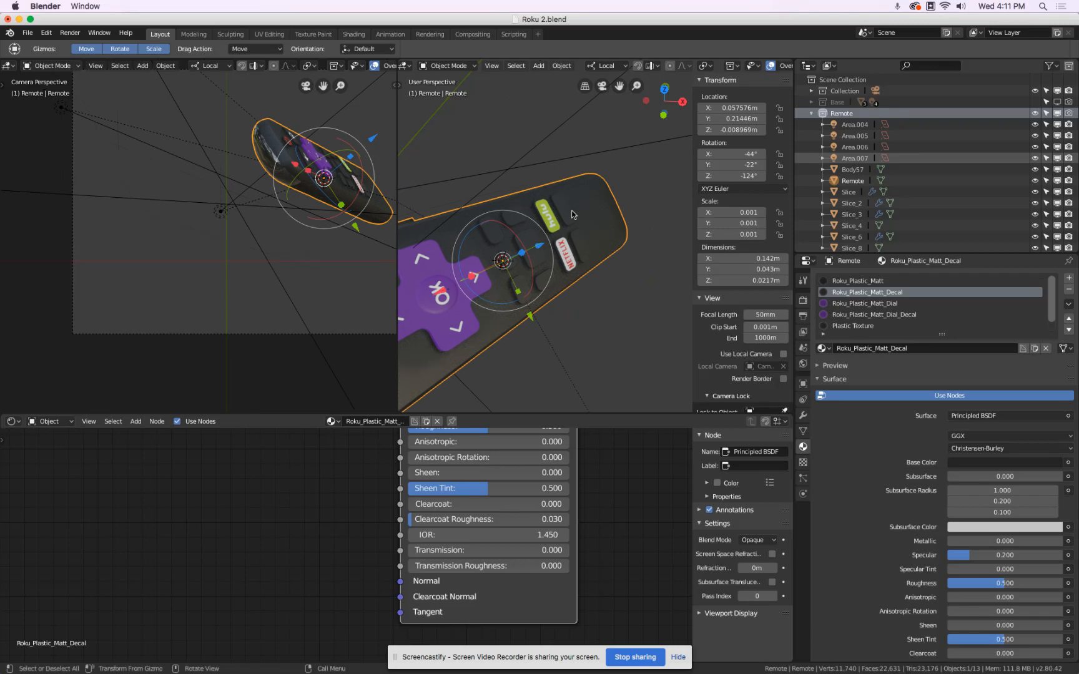
pyautogui.moveTo(583, 272); pyautogui.dragTo(540, 226, button='middle')
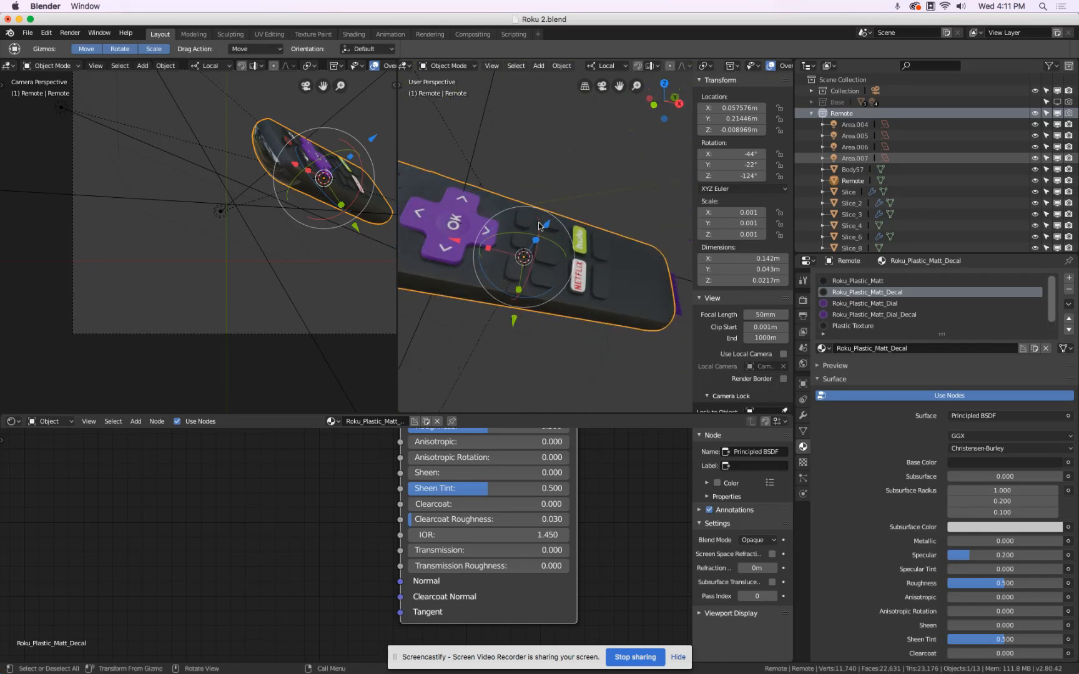